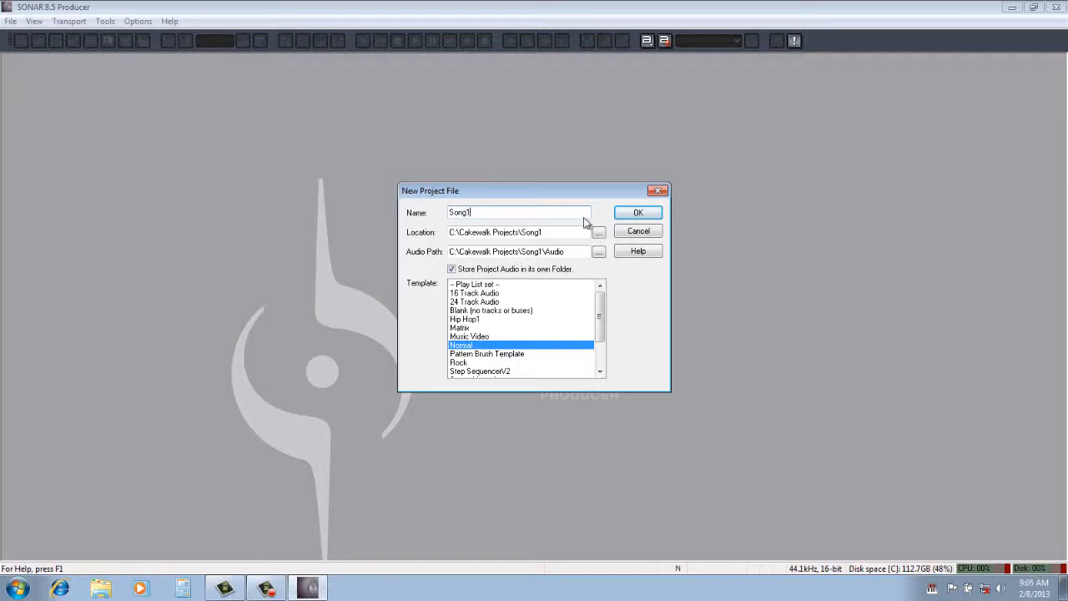
Step: Create the Song1 project from the Normal template and delete its default audio and MIDI tracks
left_click(637, 214)
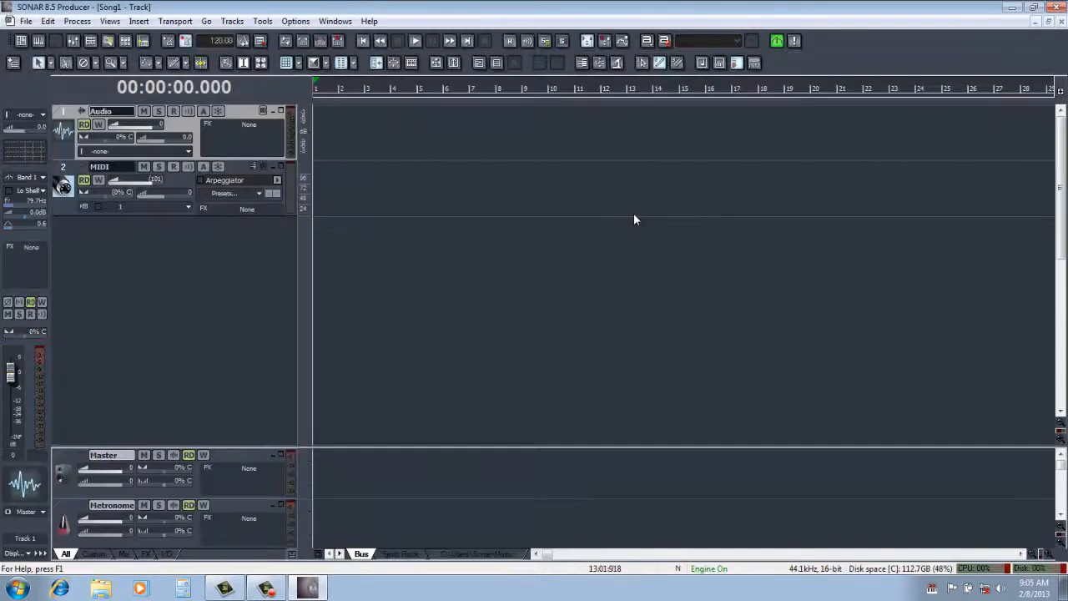
right_click(69, 114)
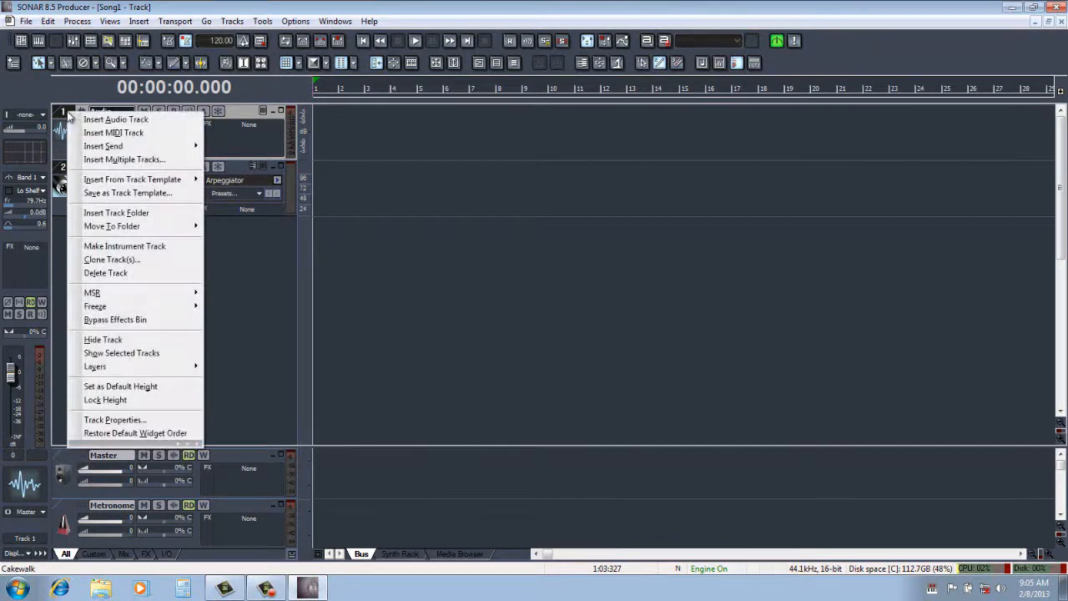
left_click(87, 276)
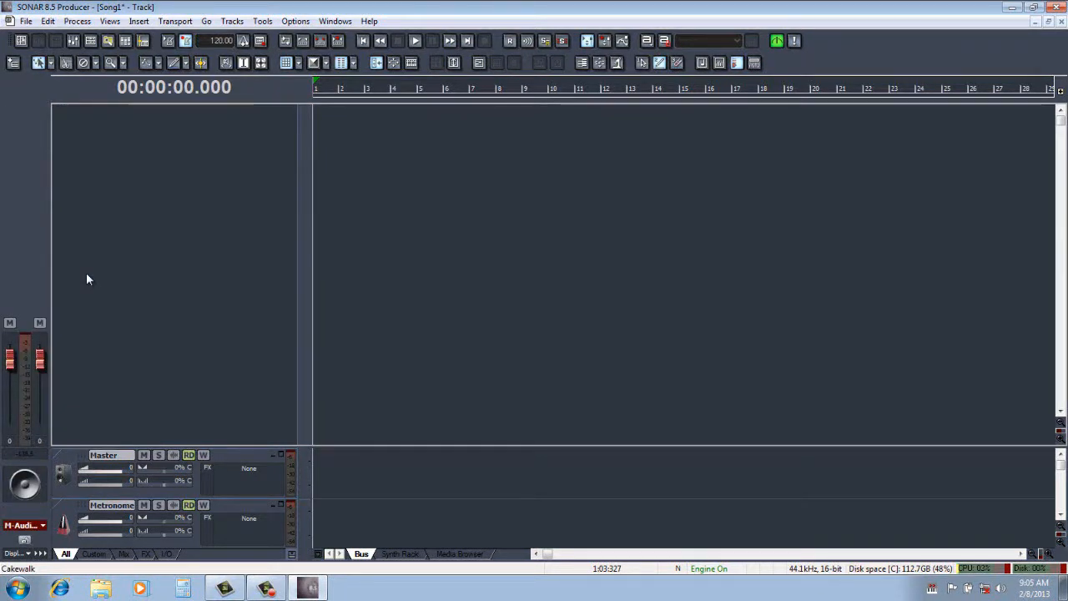
Step: Review which MIDI input and output devices are enabled, leaving the selection as it is
left_click(295, 23)
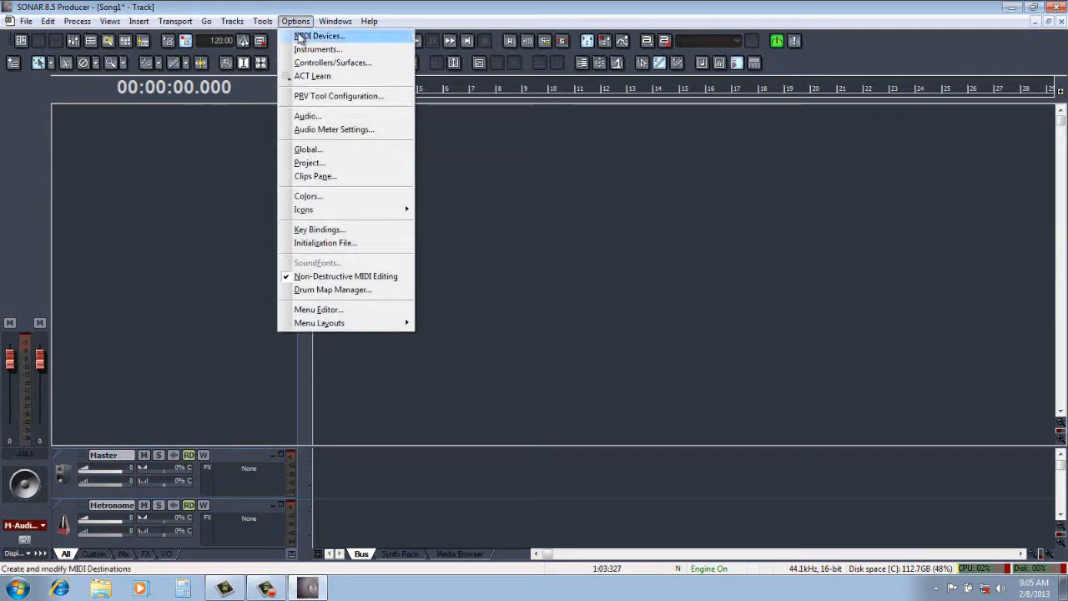
left_click(300, 38)
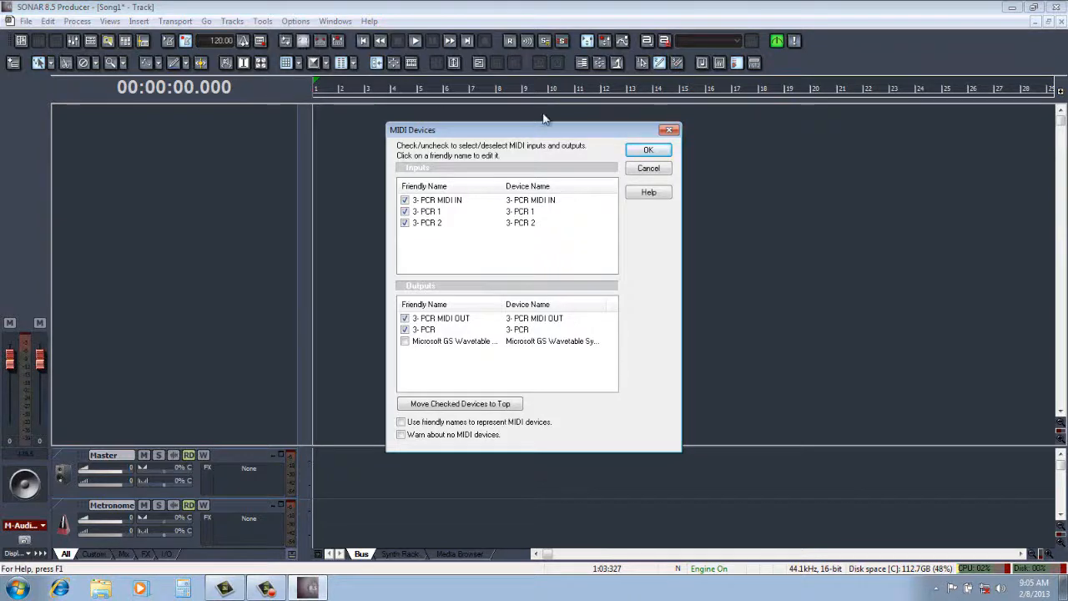
left_click(648, 150)
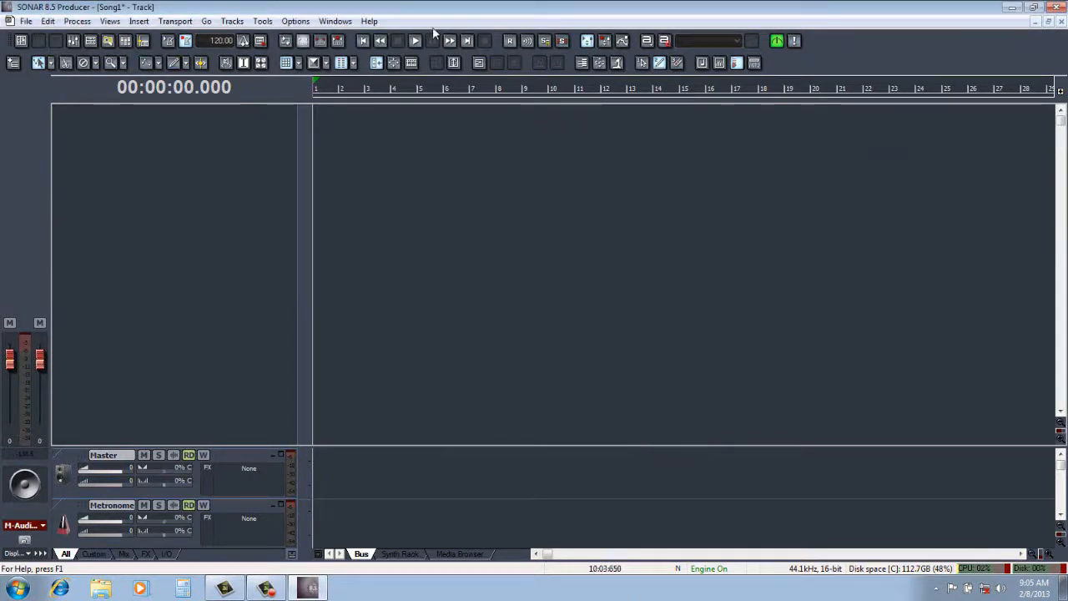
Step: Set the project metronome's record count-in to 0 measures
left_click(294, 22)
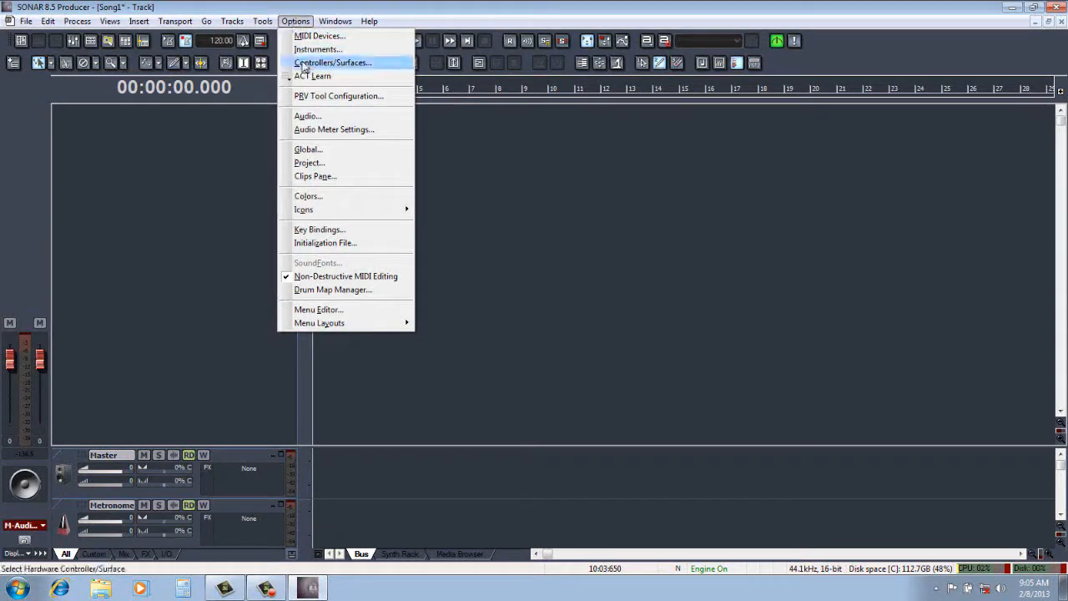
left_click(308, 164)
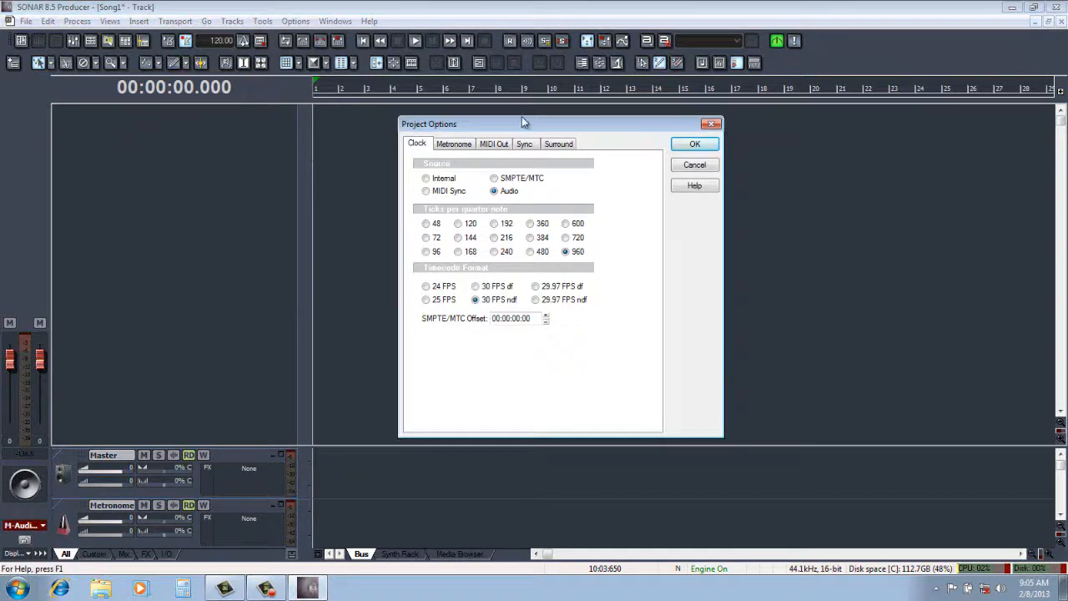
left_click(458, 145)
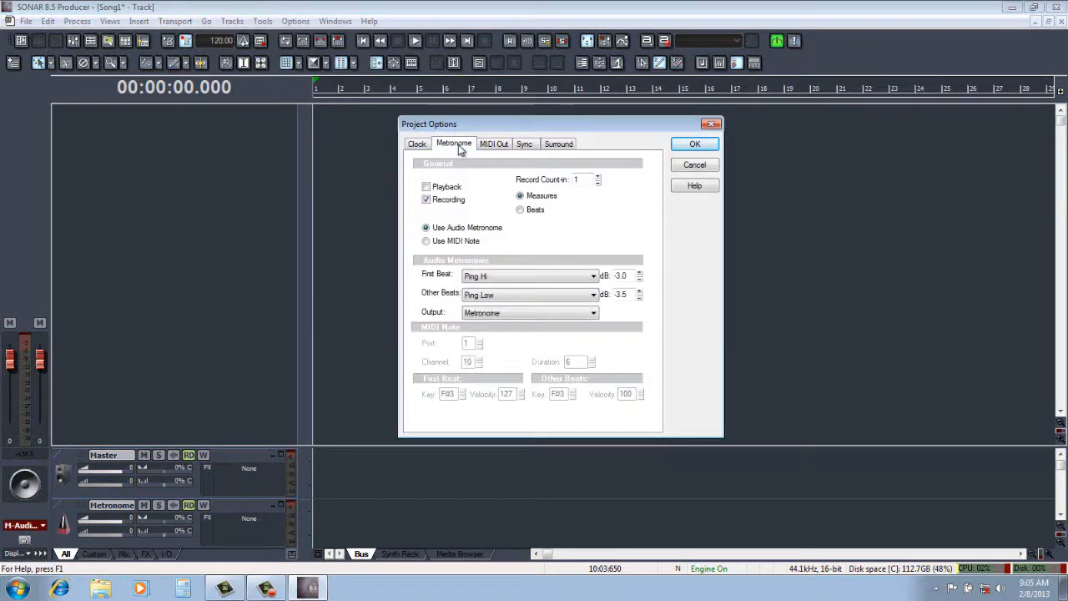
left_click(597, 185)
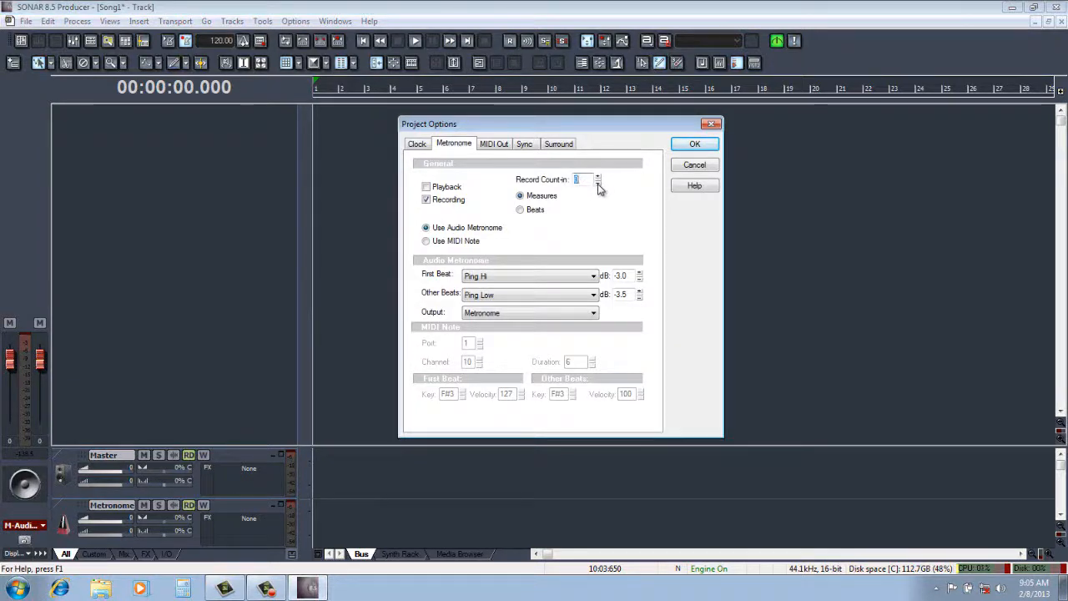
left_click(688, 146)
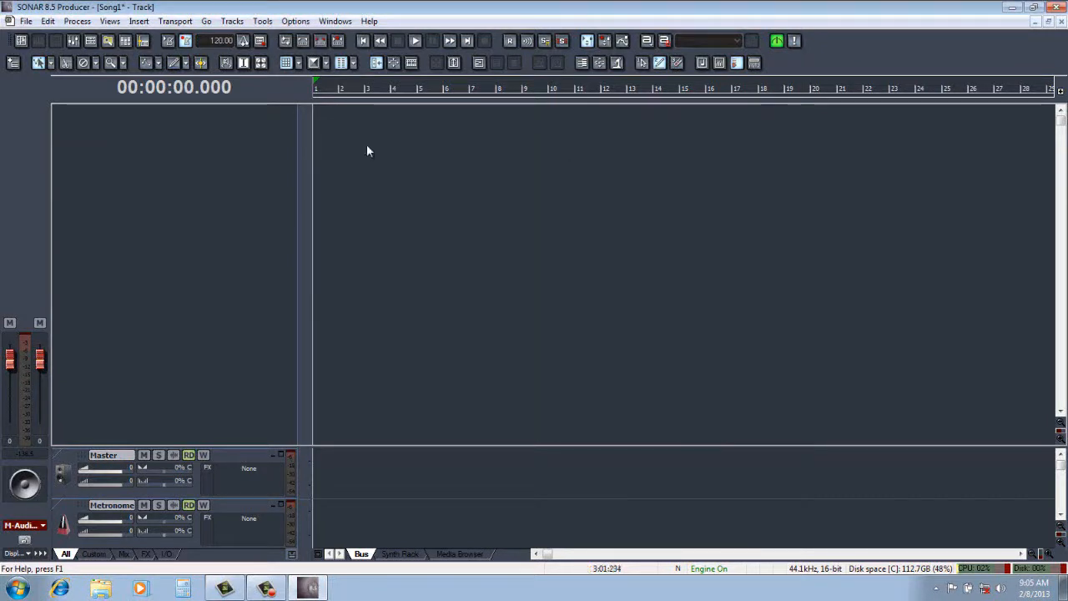
Step: Set the project tempo to 83 and switch the large time display to measures, beats and ticks
left_click(211, 41)
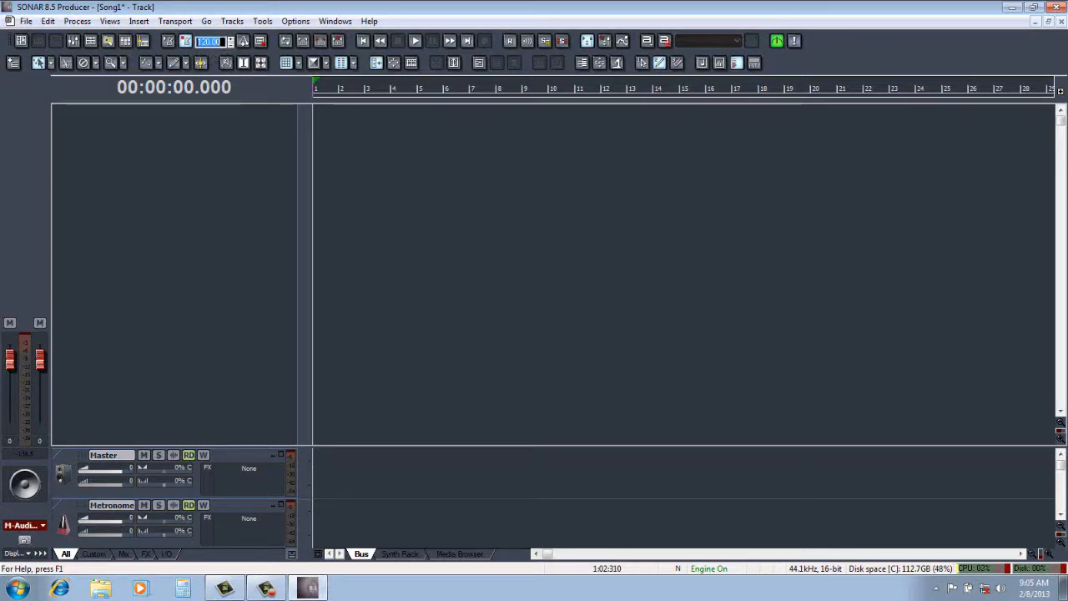
type("83")
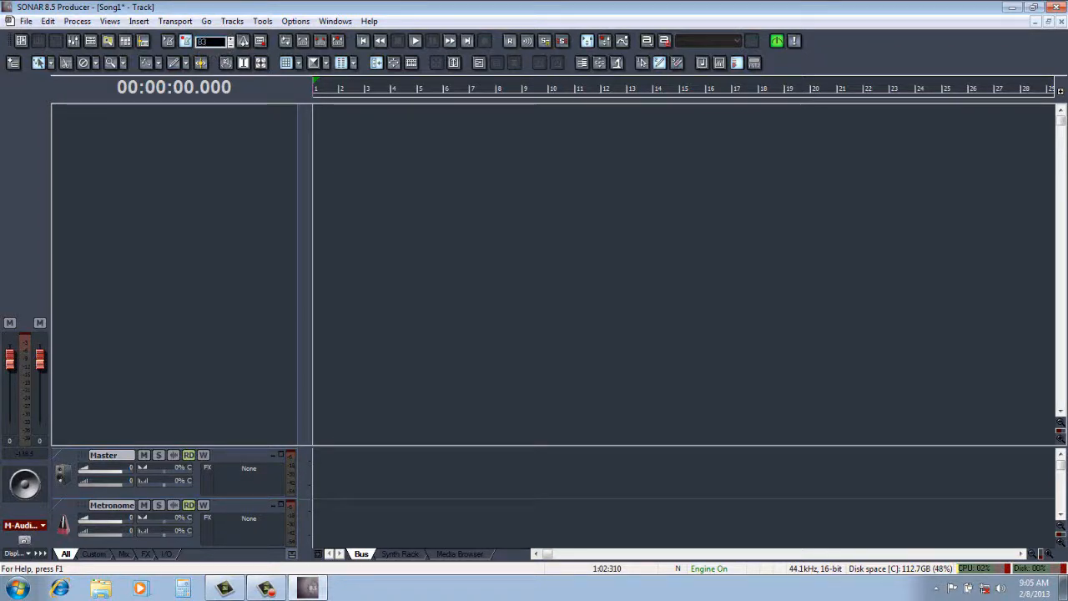
left_click(250, 89)
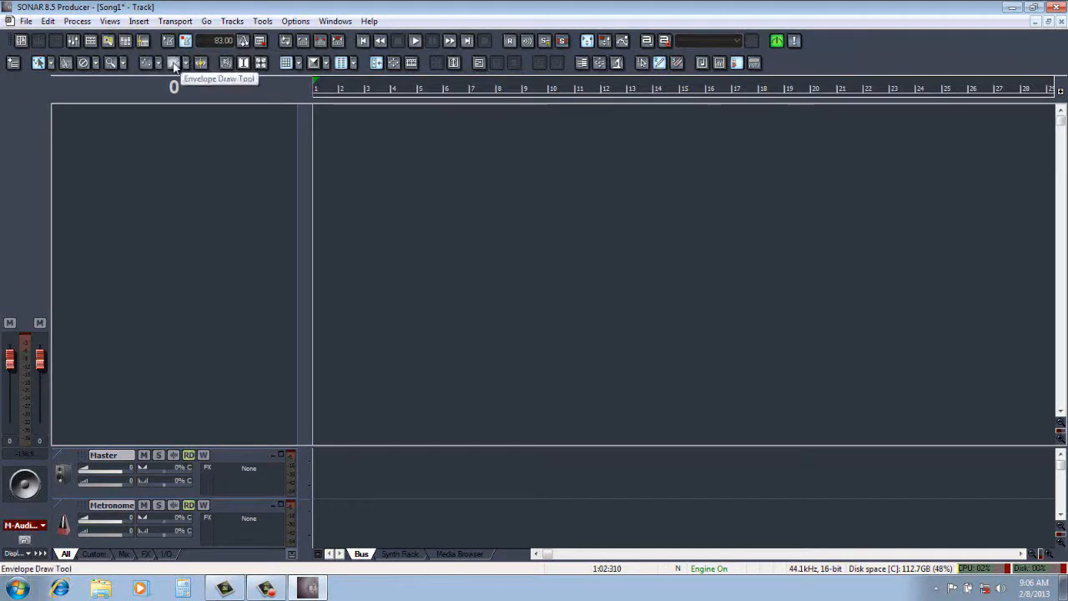
left_click(370, 22)
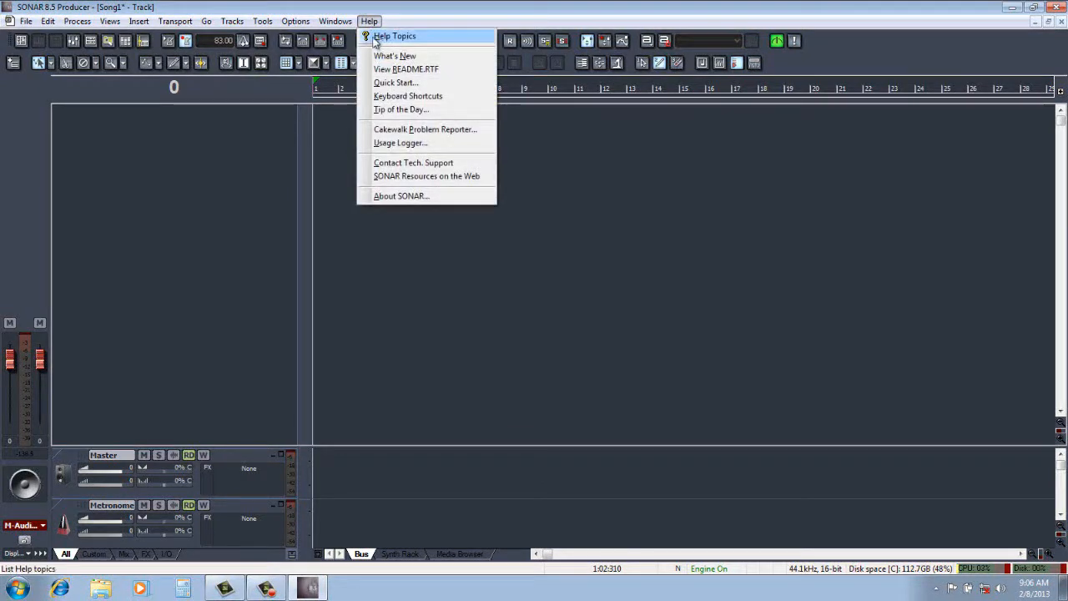
left_click(272, 96)
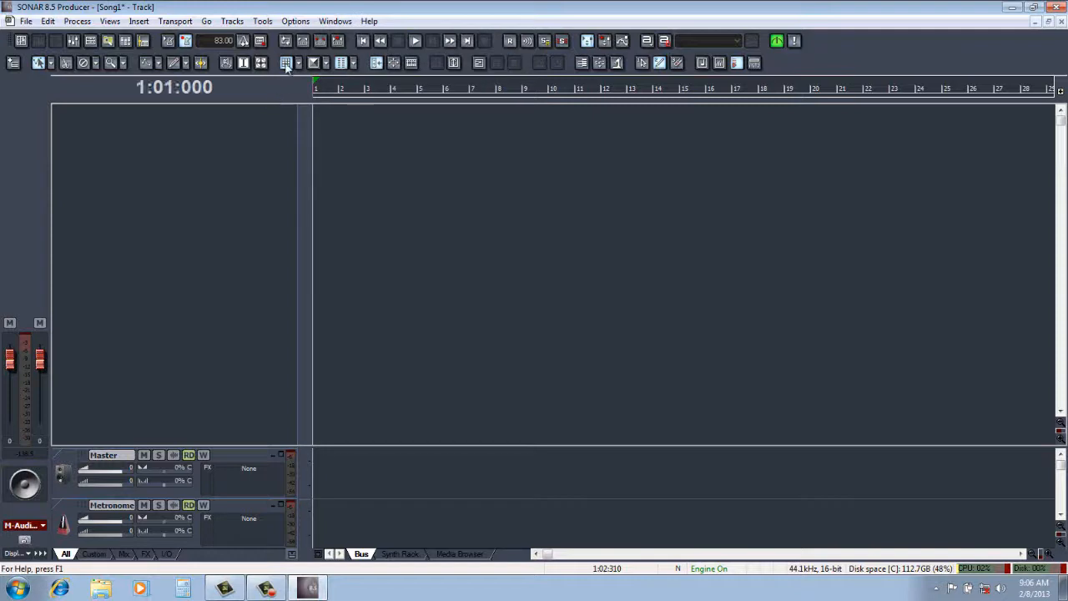
Step: Search the help topics for "grid" and read the Snap to Grid topic
left_click(369, 21)
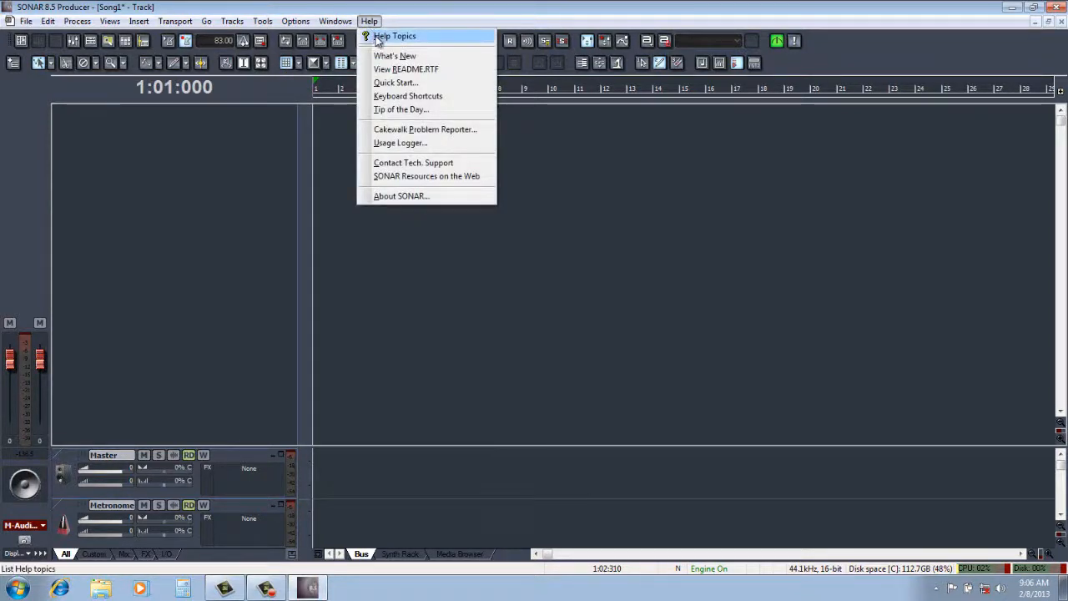
left_click(383, 36)
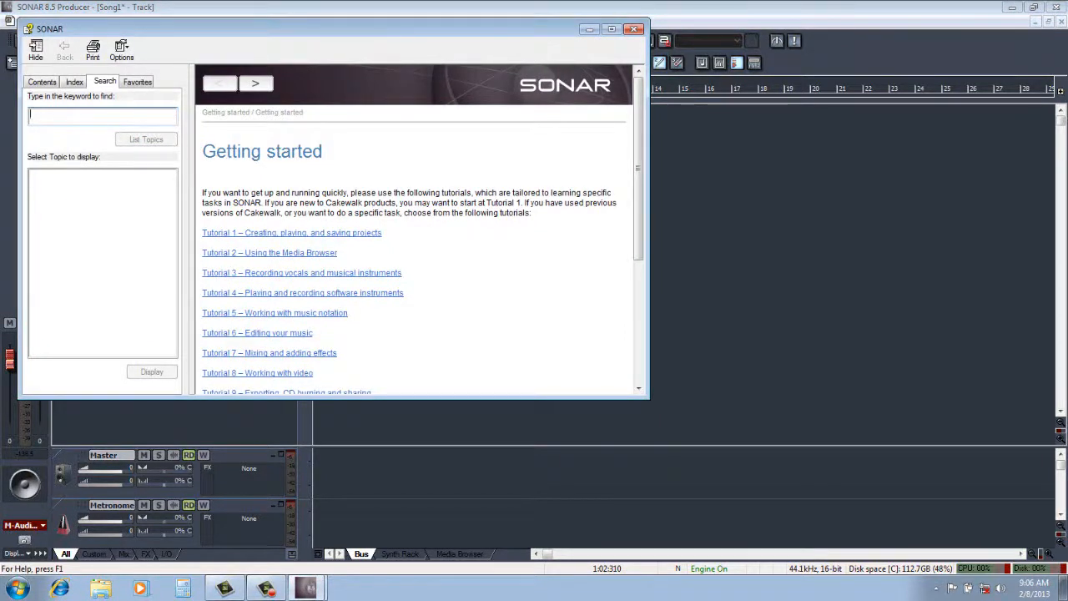
type("gr")
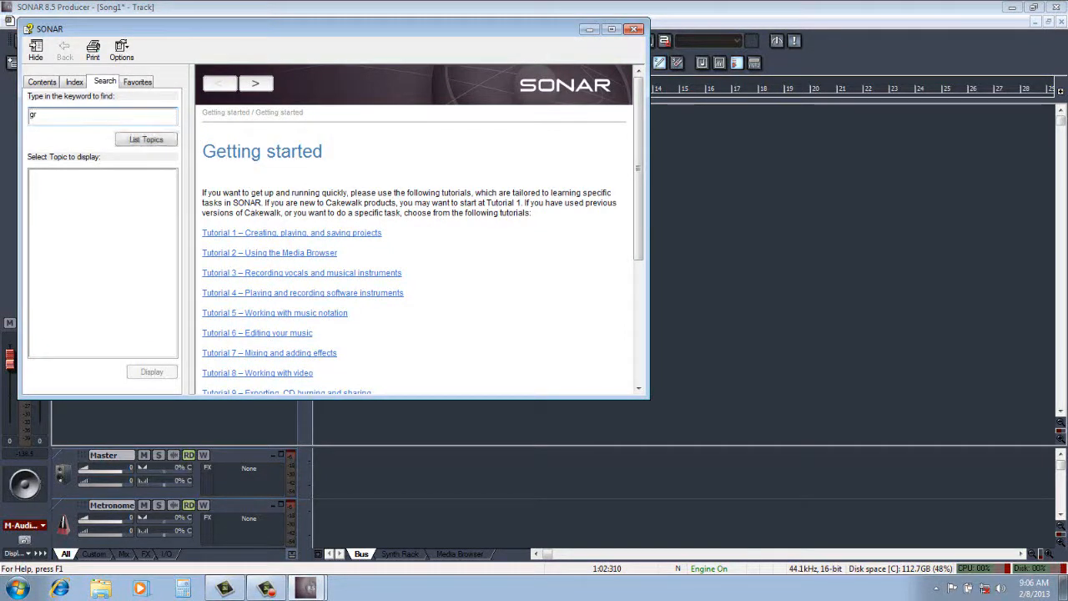
type("id")
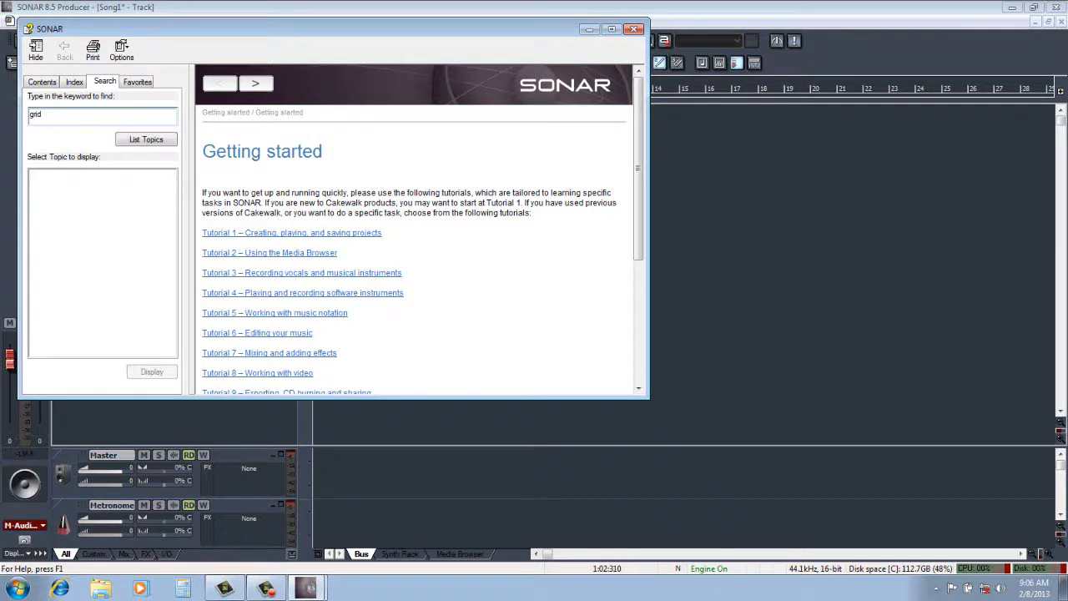
left_click(144, 142)
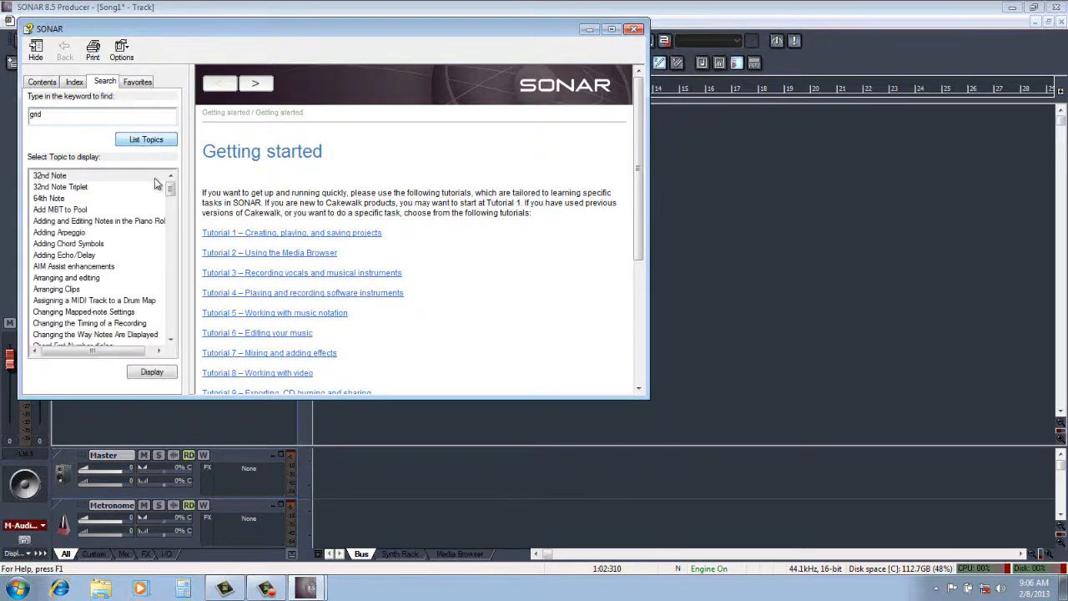
left_click_drag(170, 192, 174, 286)
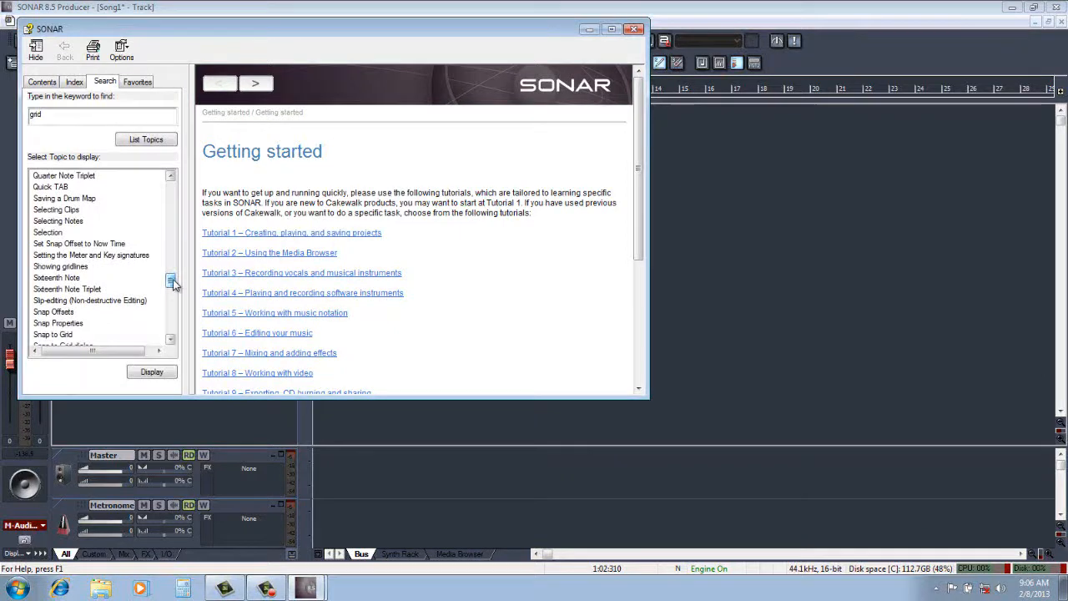
left_click(65, 335)
left_click(151, 372)
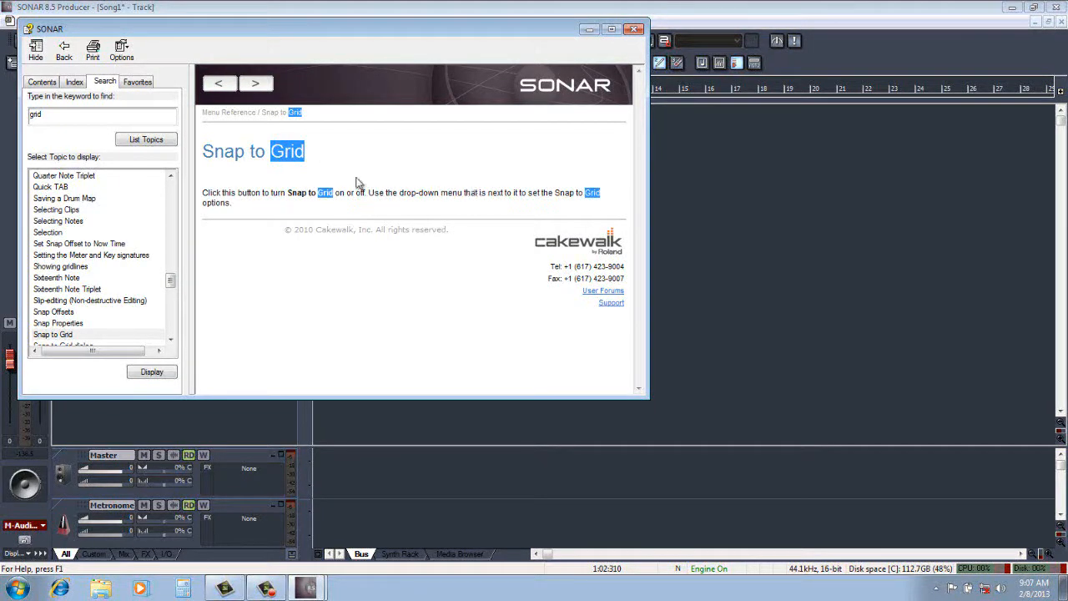
Step: Read the Selecting Notes help topic in an enlarged window, check the help contents list, and close the help
left_click(60, 221)
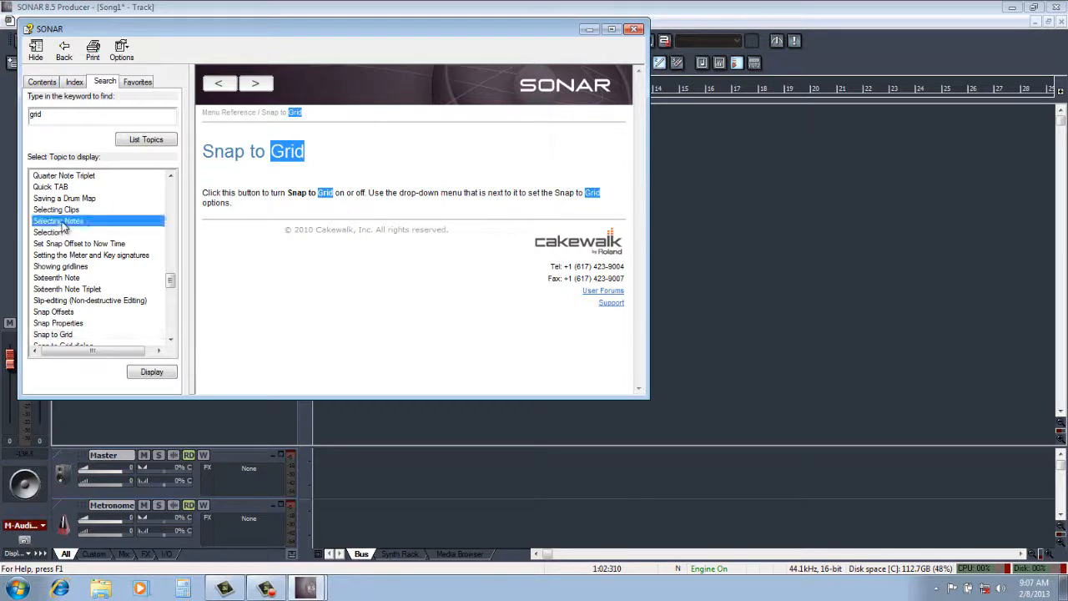
left_click(151, 372)
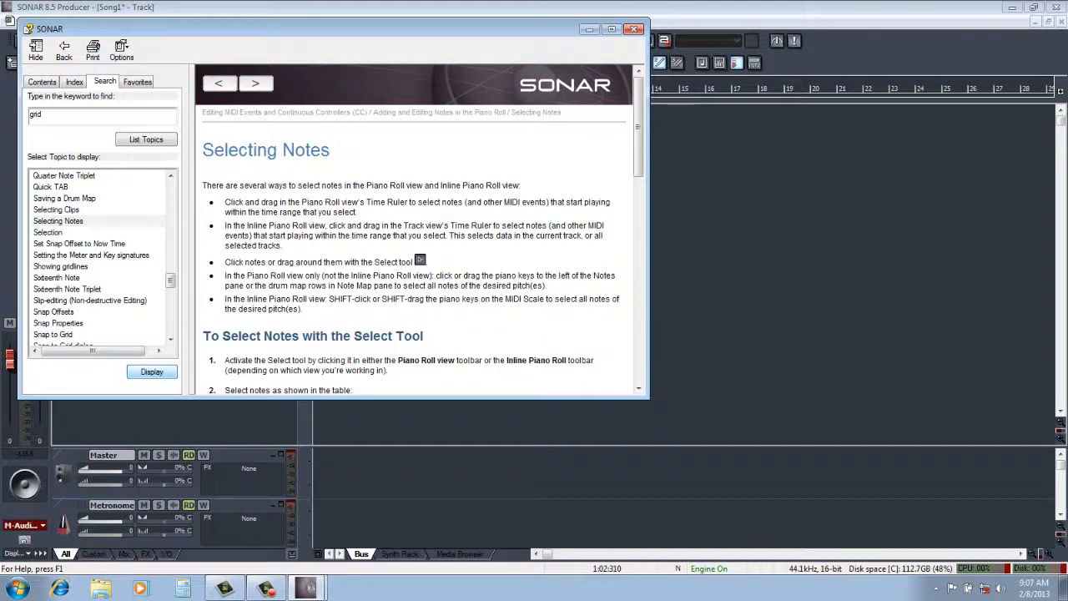
left_click(612, 29)
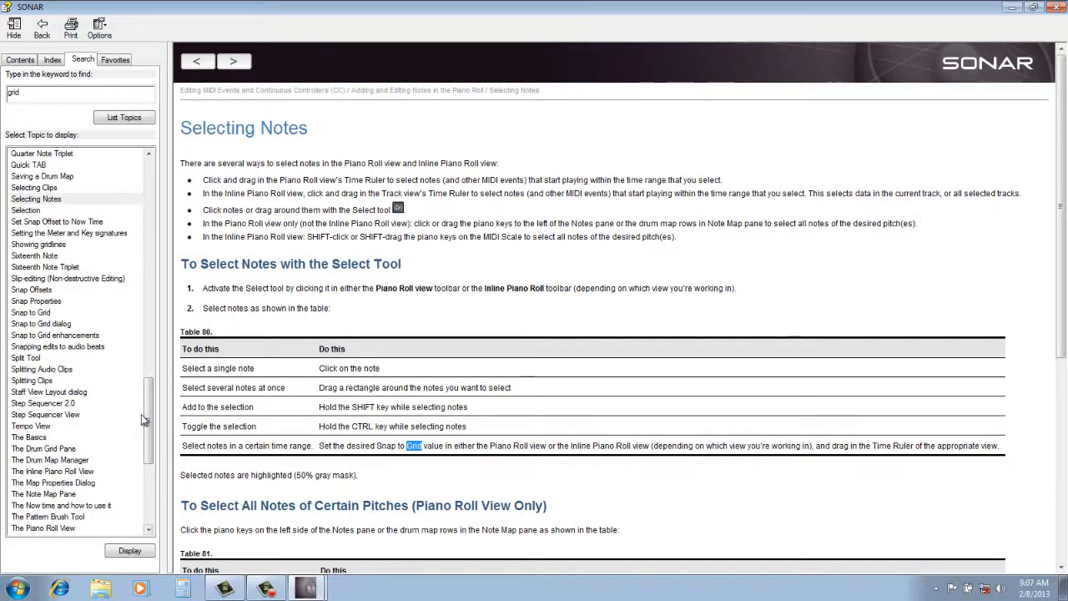
scroll(147, 421, "down", 3)
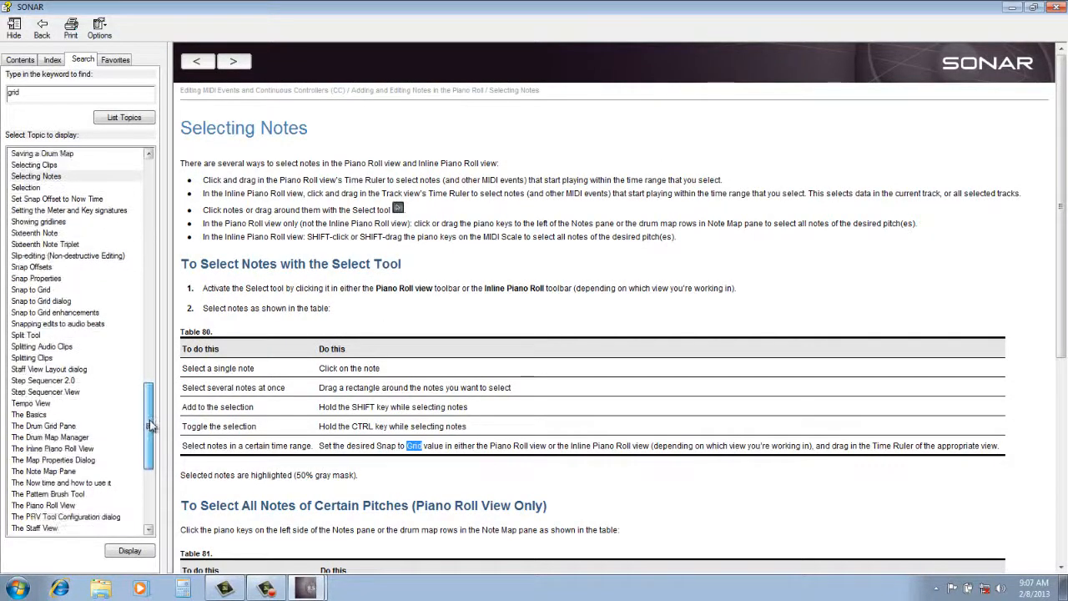
left_click(22, 60)
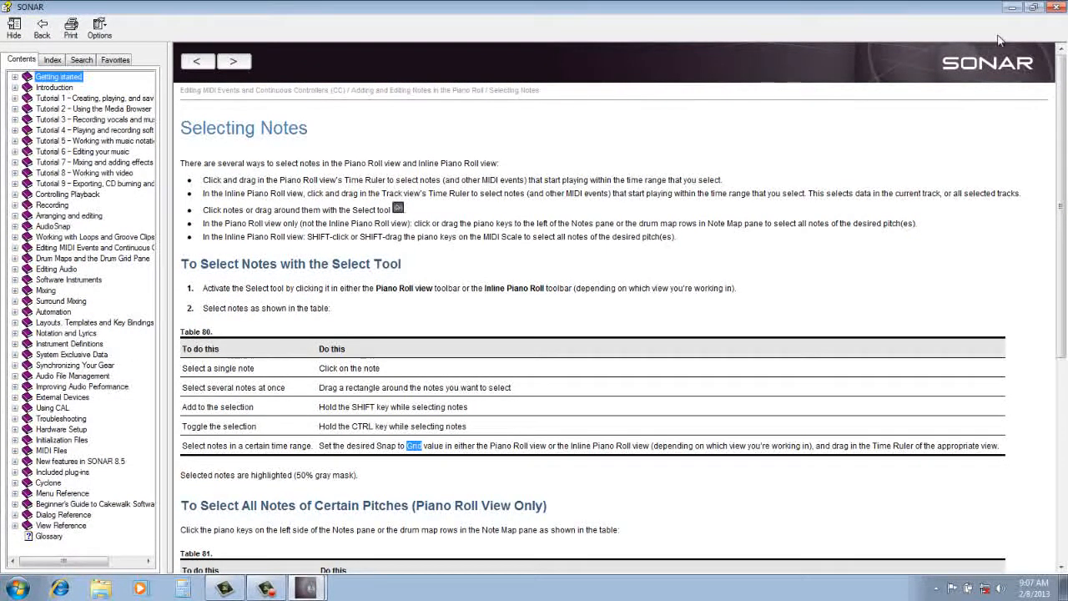
left_click(1056, 9)
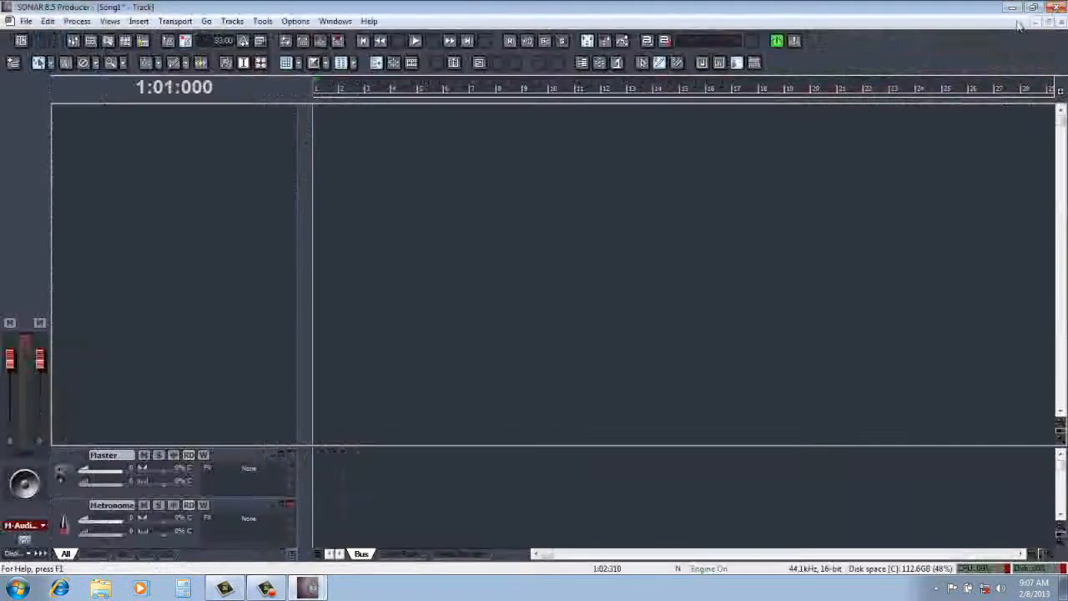
Step: Insert the LiveSynth Pro soft synth into the project's synth rack
left_click(91, 43)
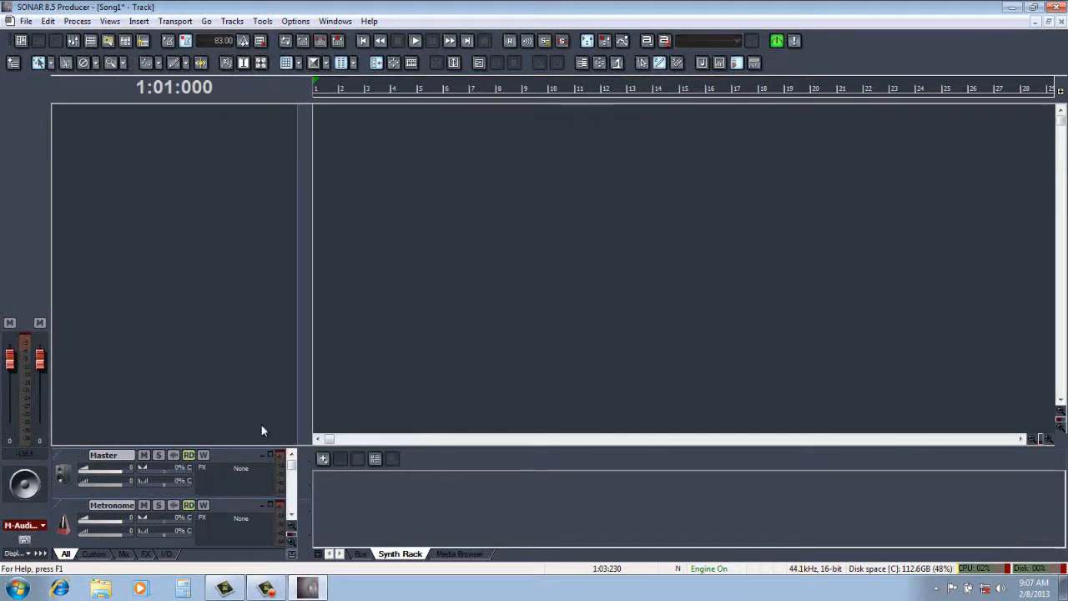
left_click(323, 460)
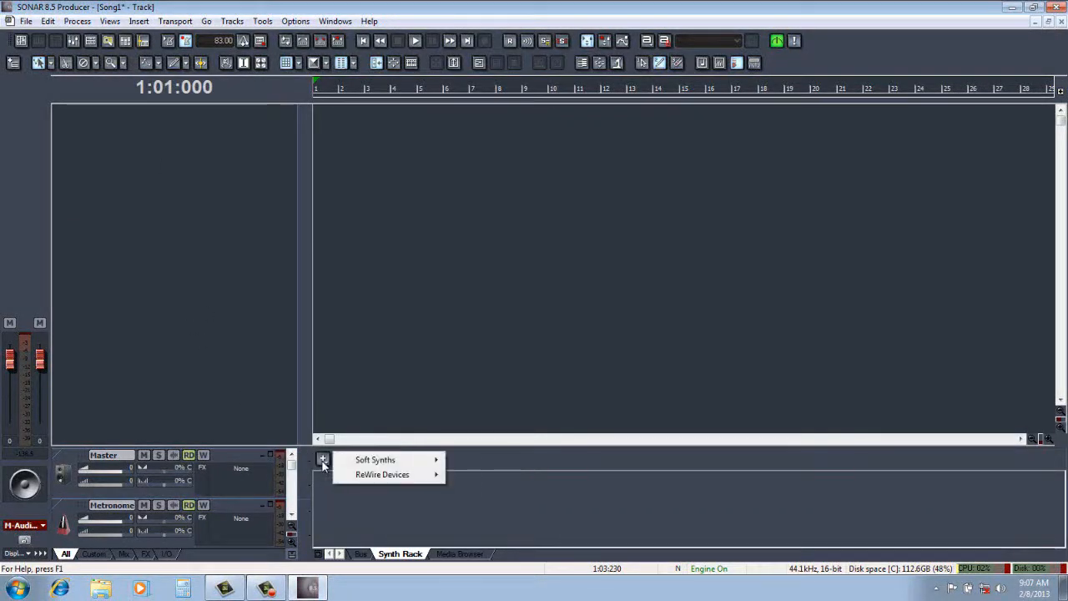
mouse_move(363, 468)
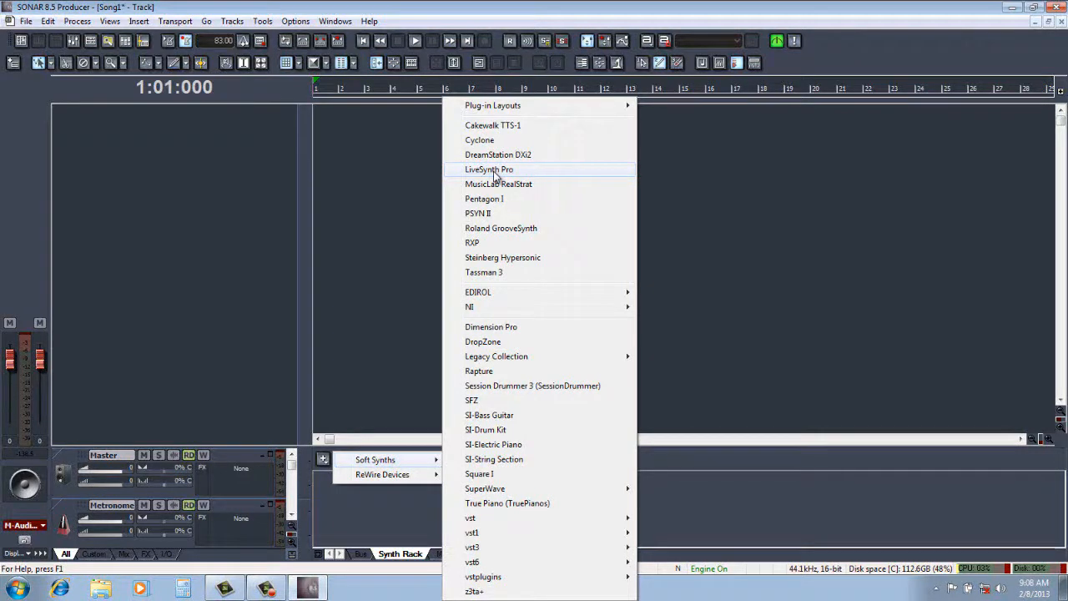
left_click(494, 171)
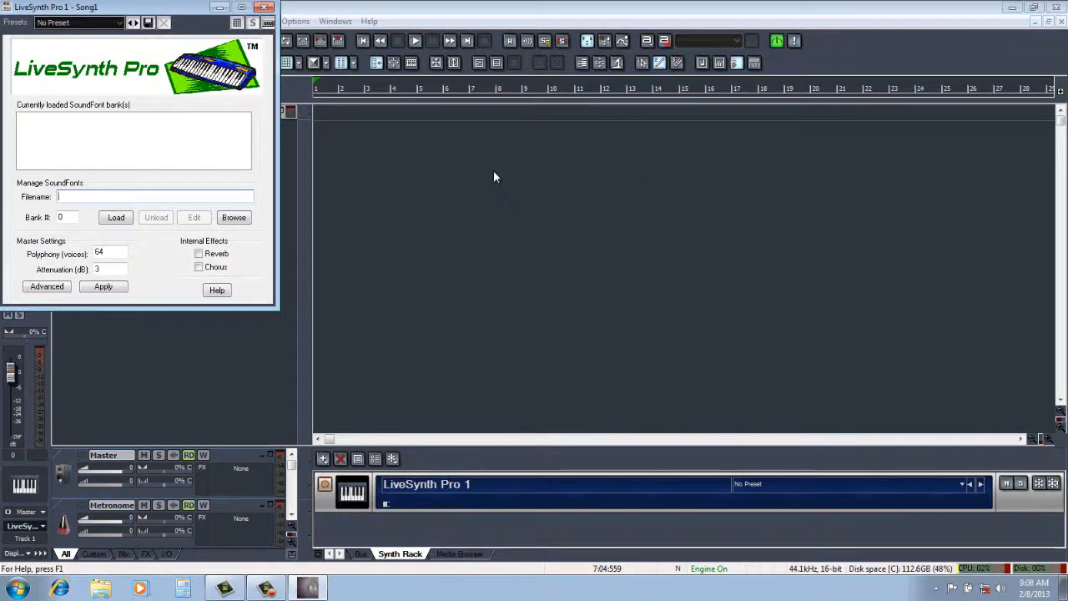
Step: Load the Jim1.SF2 SoundFont from the SoundFont library into bank 0 of LiveSynth Pro and close the synth window
left_click(236, 219)
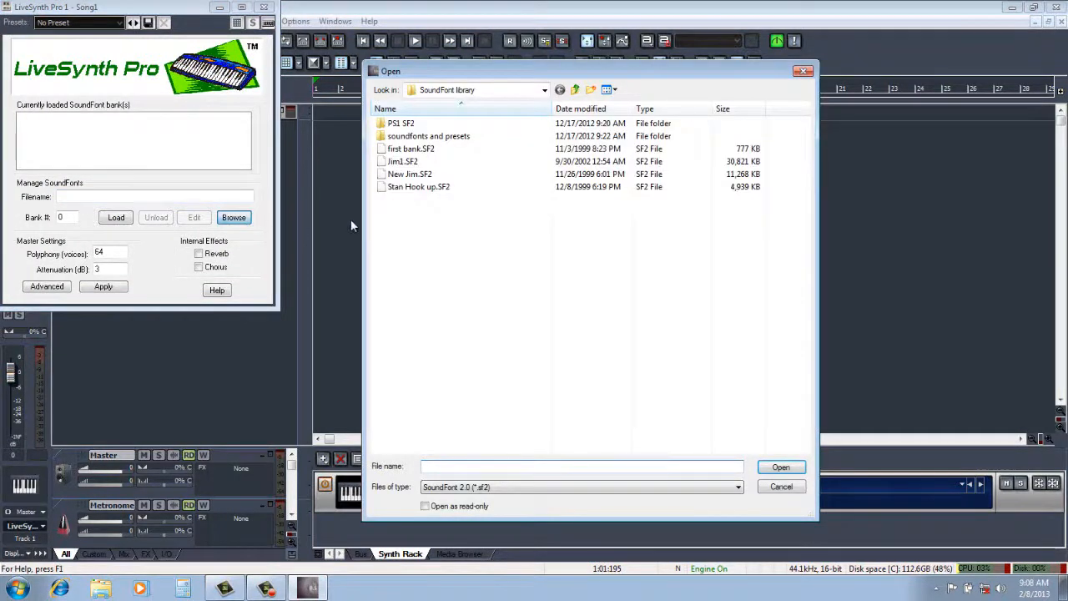
left_click(394, 164)
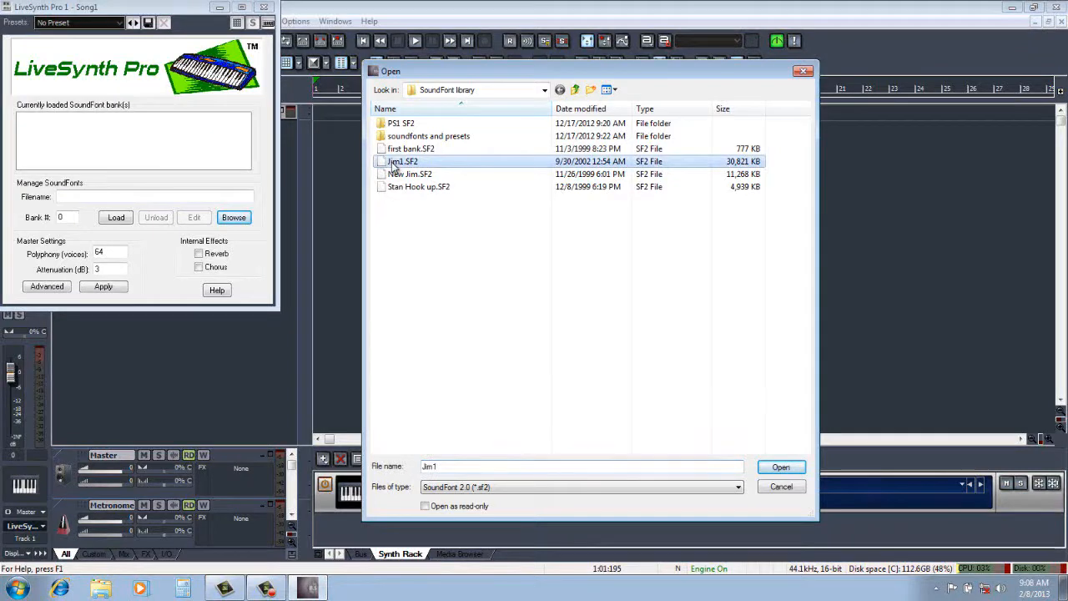
left_click(781, 468)
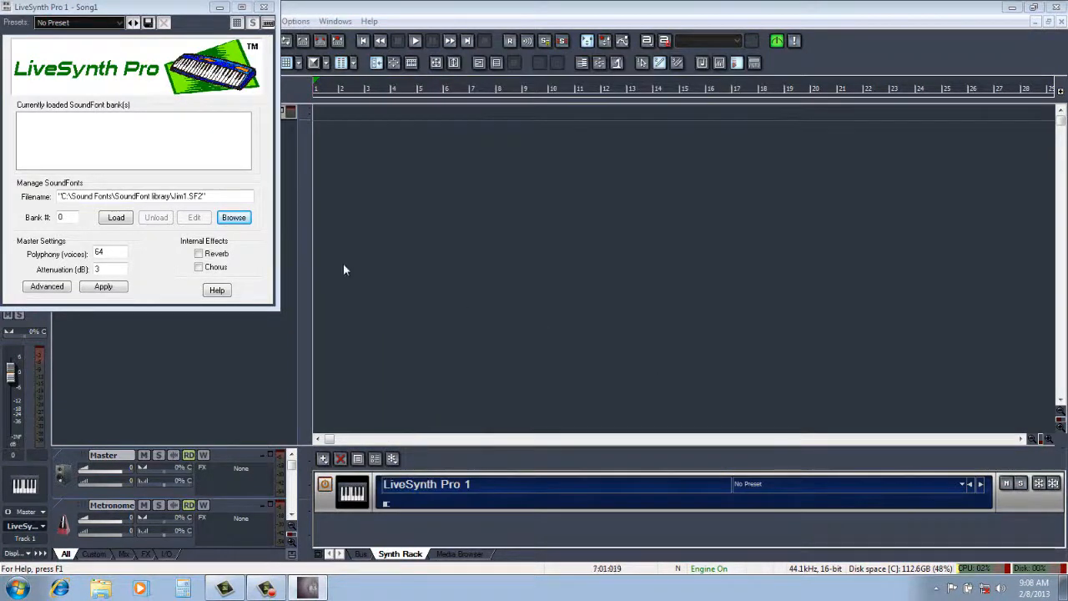
left_click(116, 217)
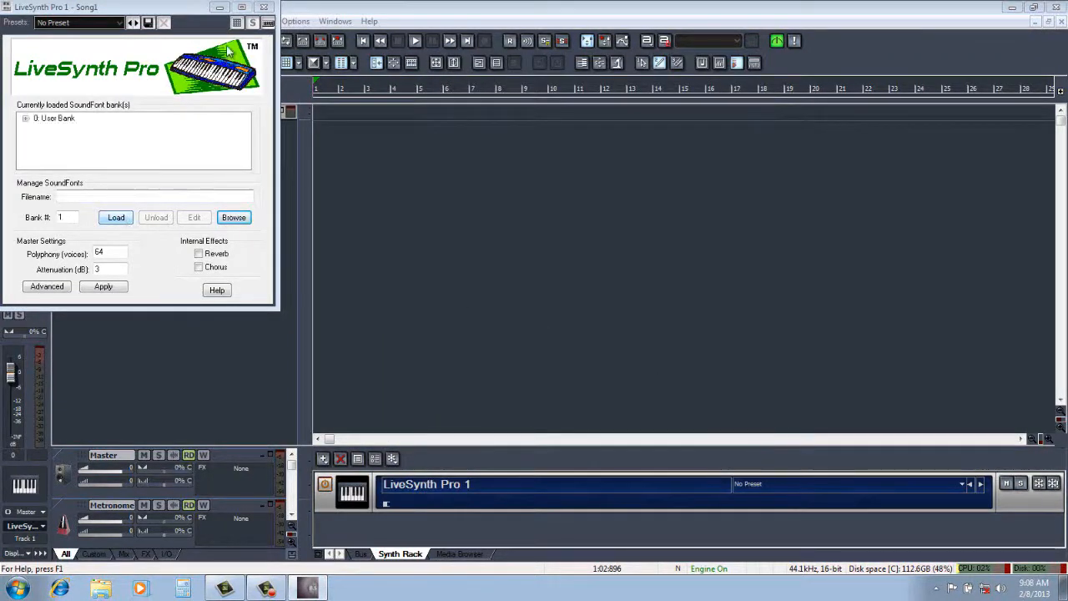
left_click(264, 10)
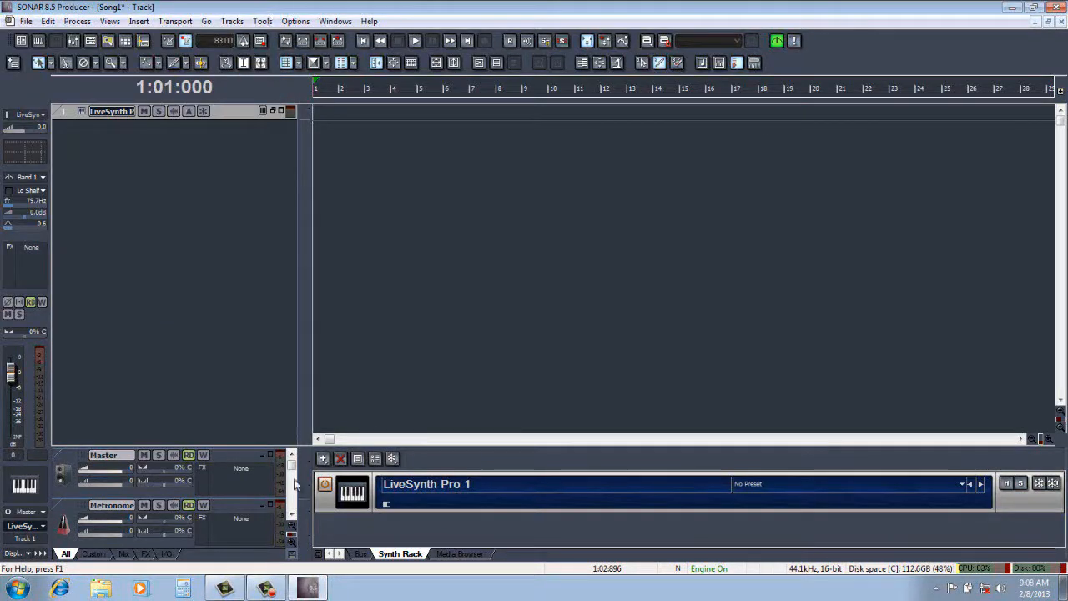
Step: Add the Steinberg Hypersonic soft synth to the synth rack and minimize its window
left_click(323, 458)
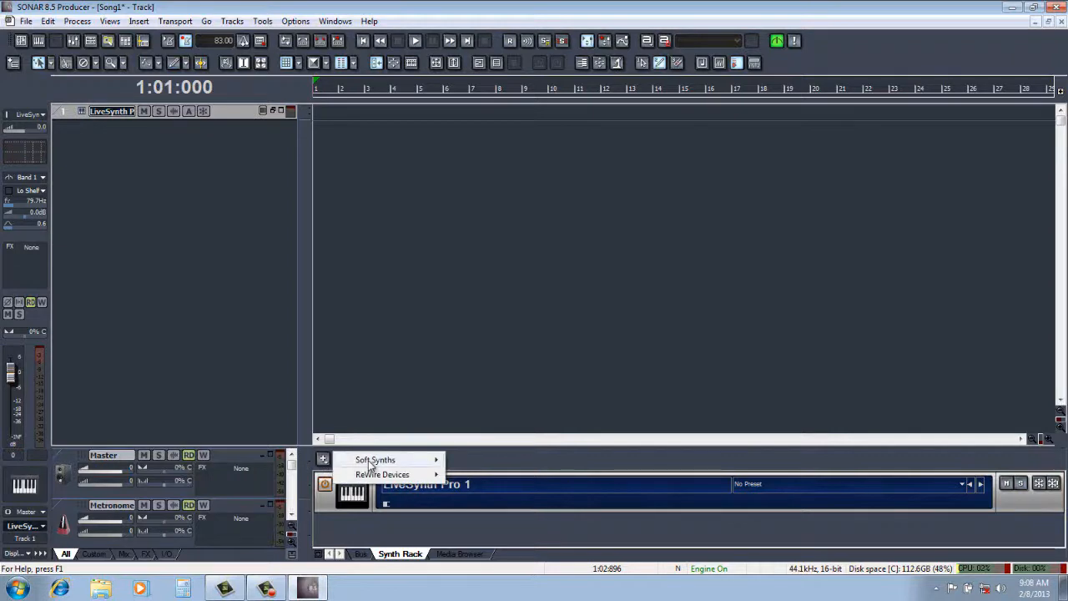
mouse_move(372, 464)
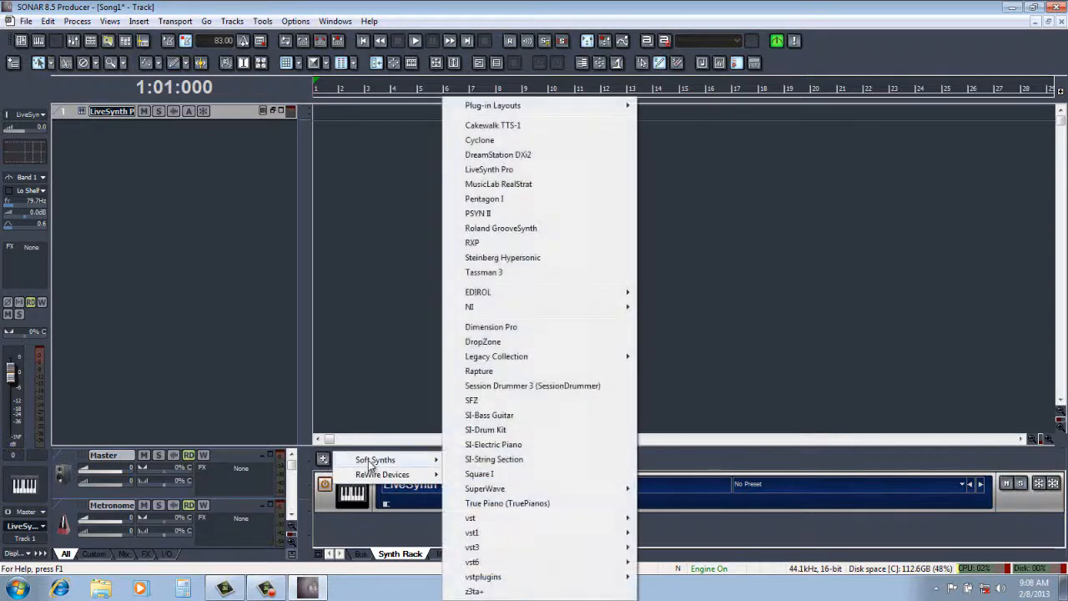
left_click(480, 259)
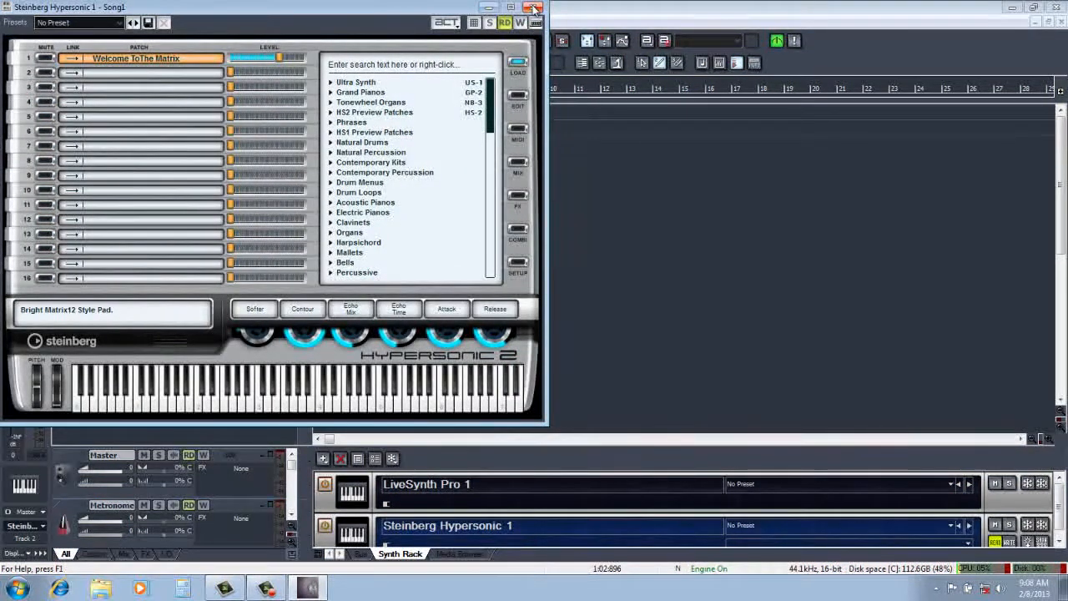
left_click(489, 7)
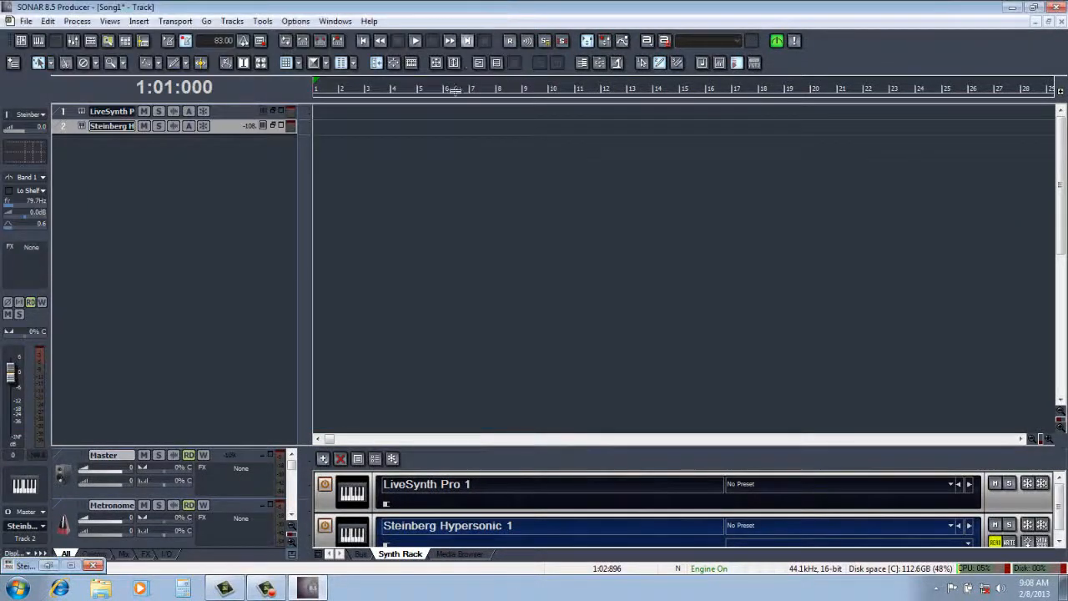
Step: Add the EDIROL Hyper Canvas soft synth, close its window, and briefly bring up the minimized Steinberg Hypersonic window
left_click(323, 459)
left_click(359, 462)
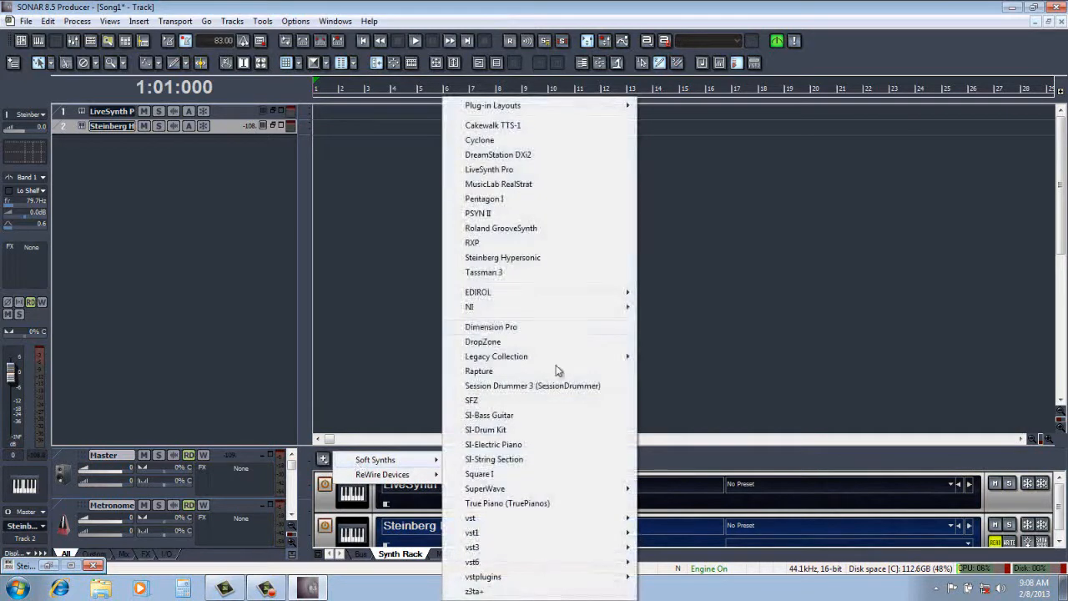
mouse_move(528, 295)
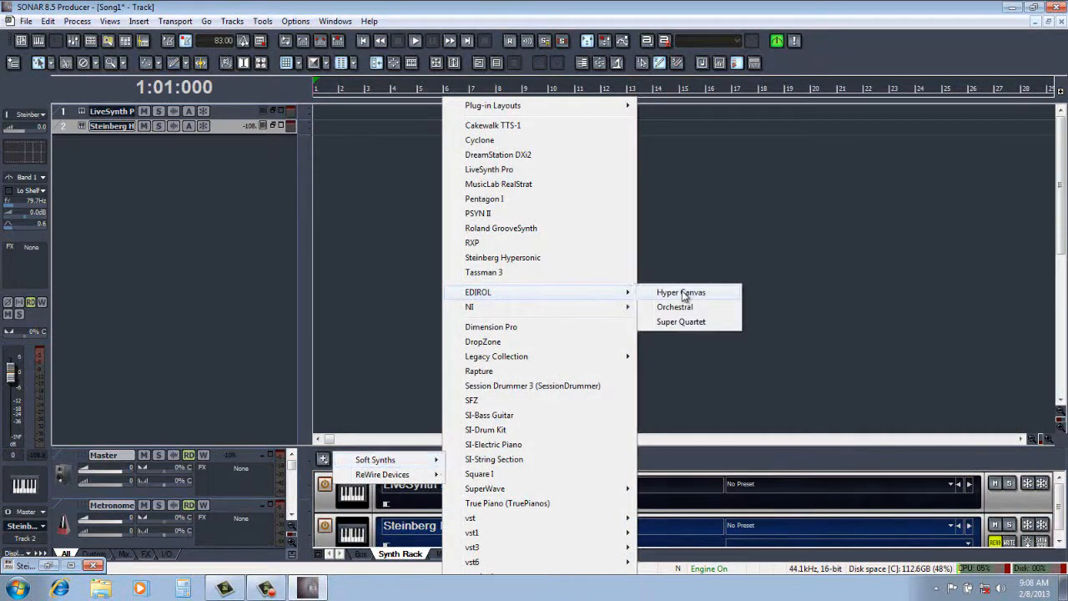
left_click(683, 294)
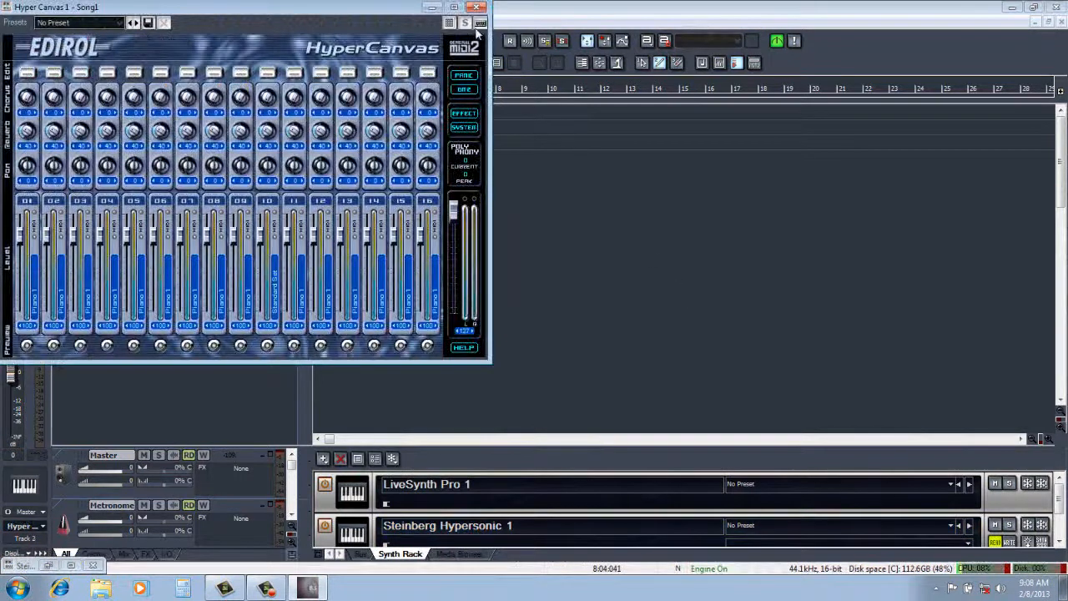
left_click(477, 7)
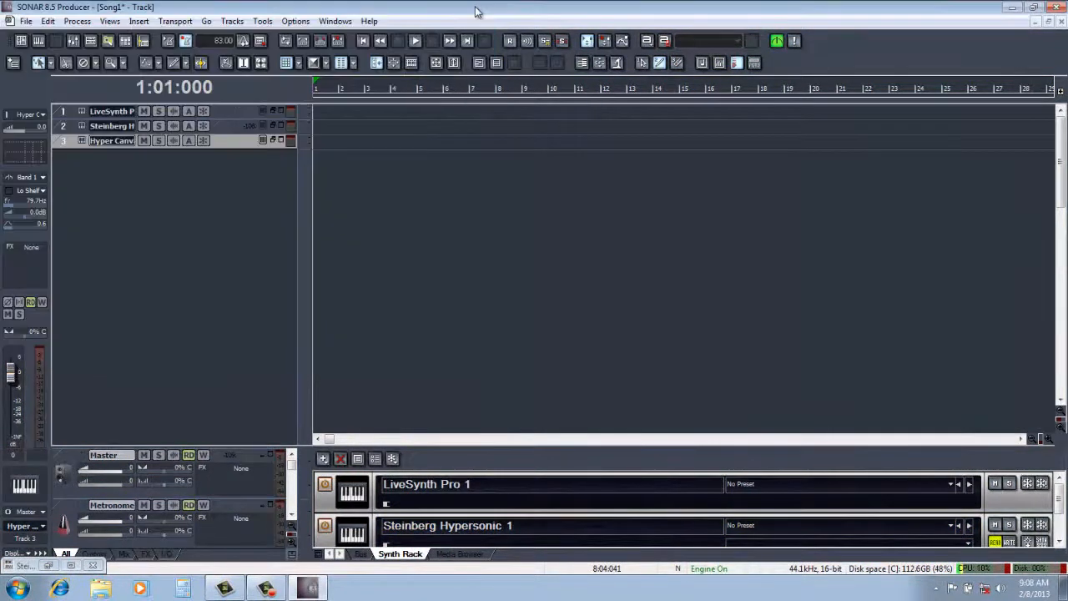
left_click(48, 567)
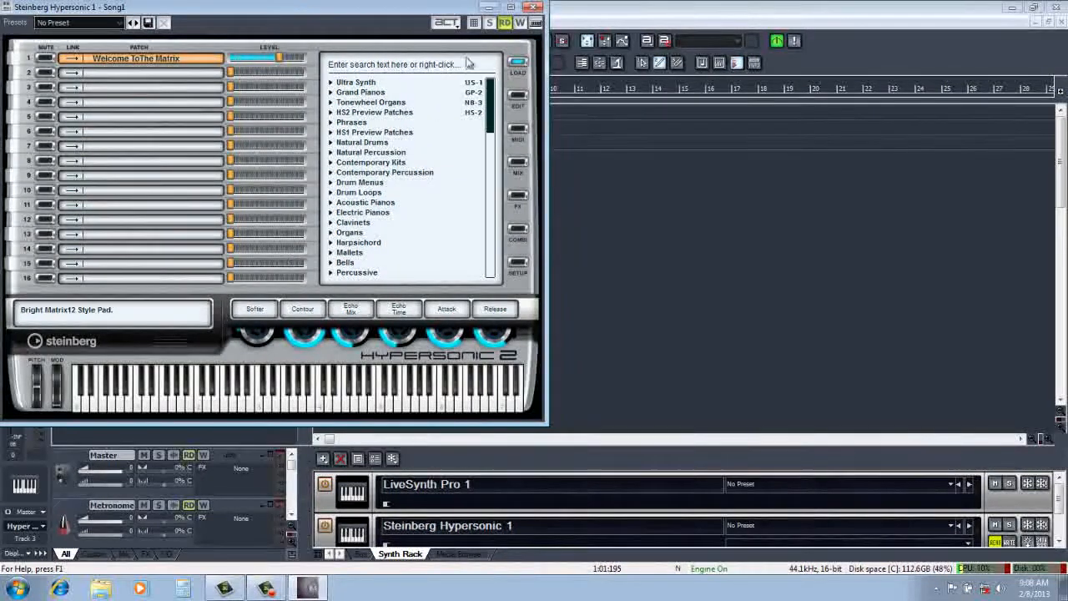
left_click(489, 10)
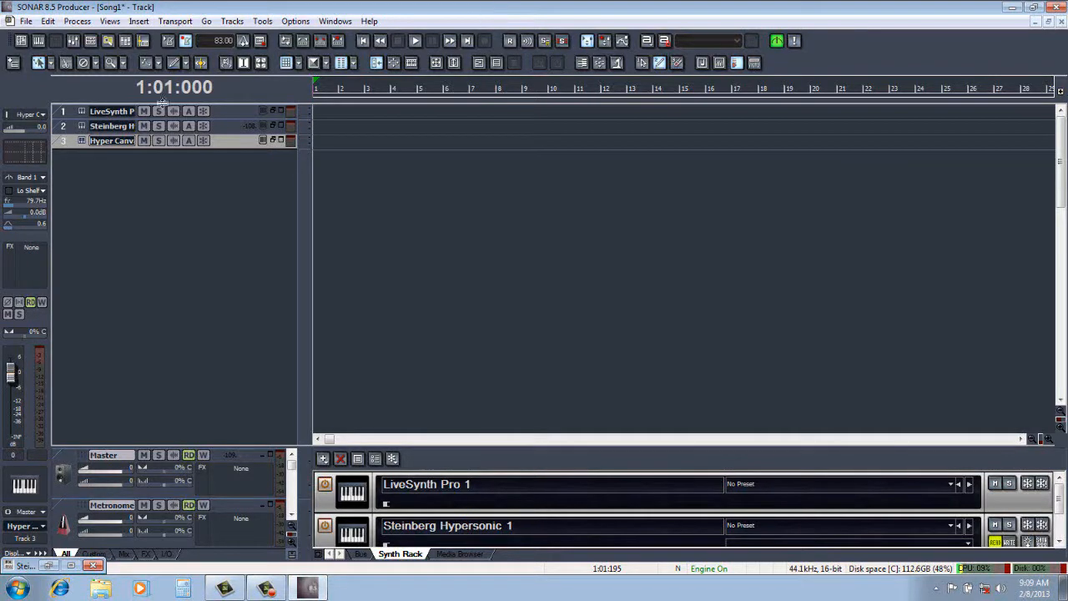
Step: Insert a MIDI track and set its output to LiveSynth Pro 1 on channel 1 in the track properties
left_click(138, 21)
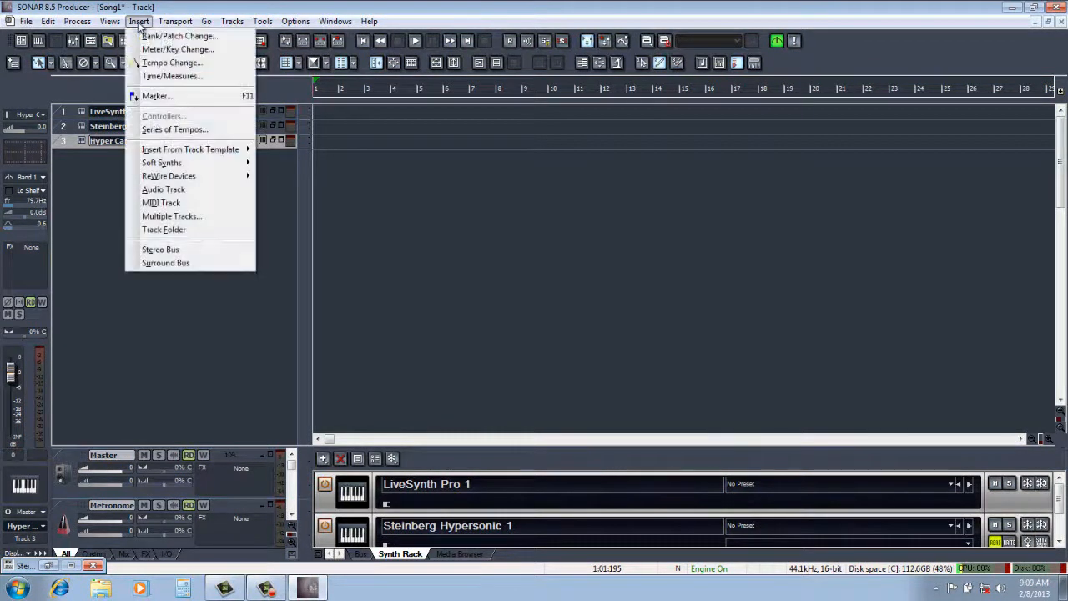
left_click(163, 203)
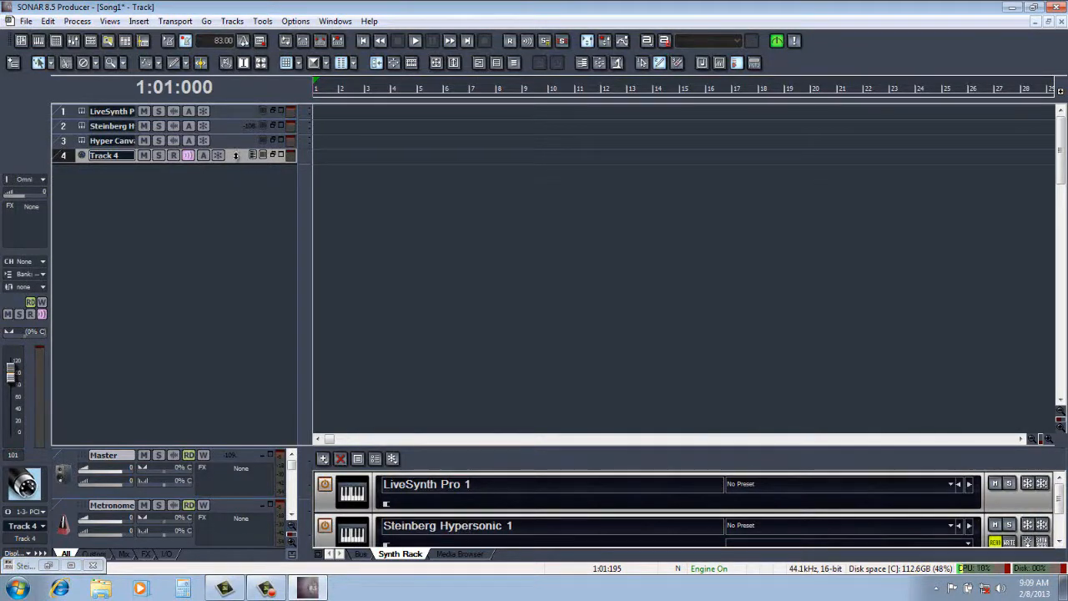
double_click(235, 155)
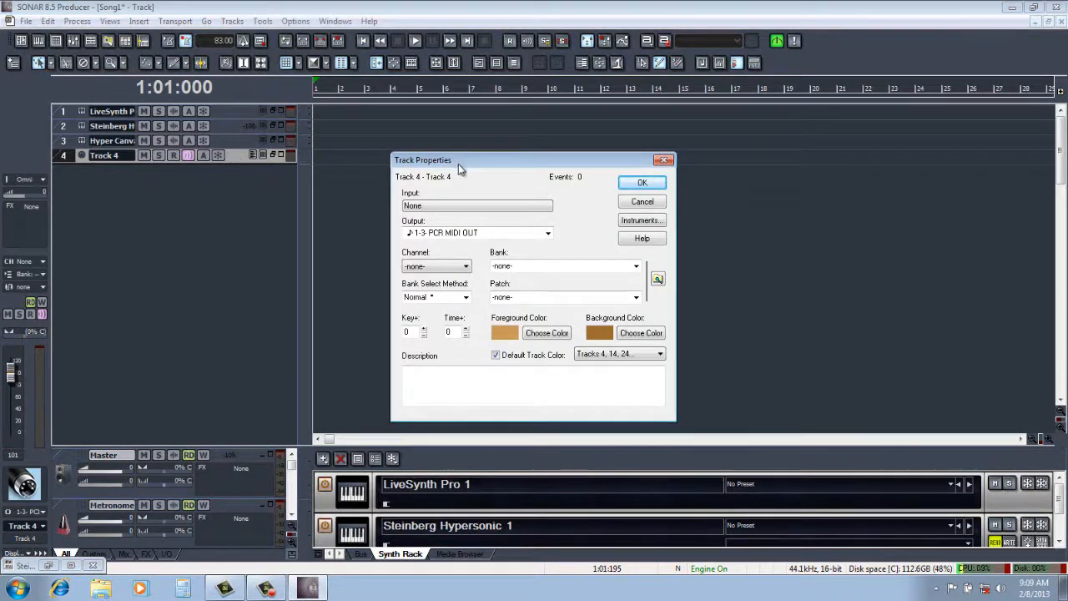
left_click(547, 233)
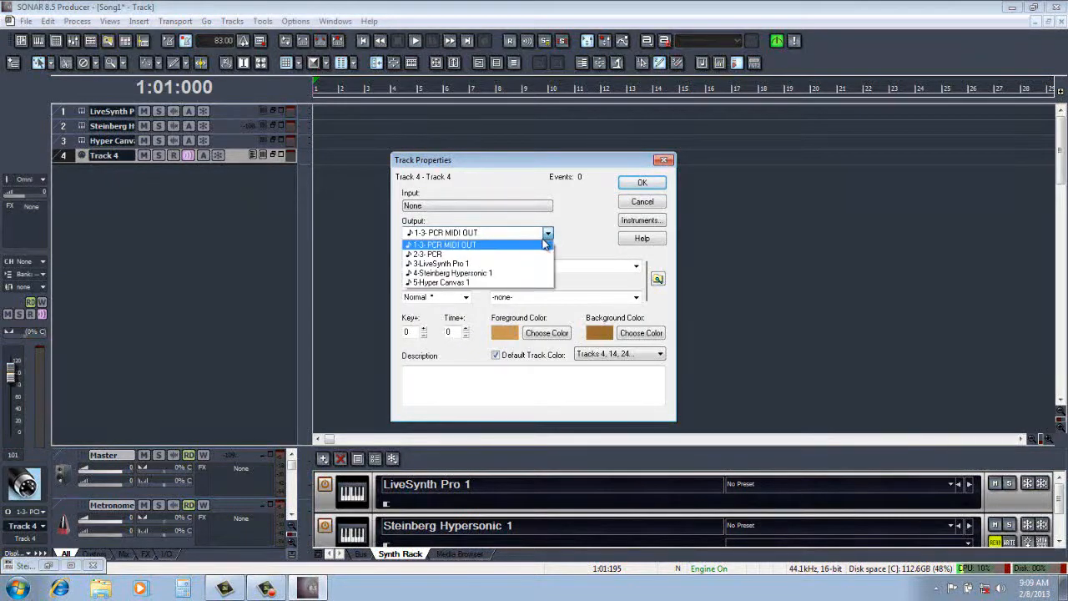
left_click(531, 265)
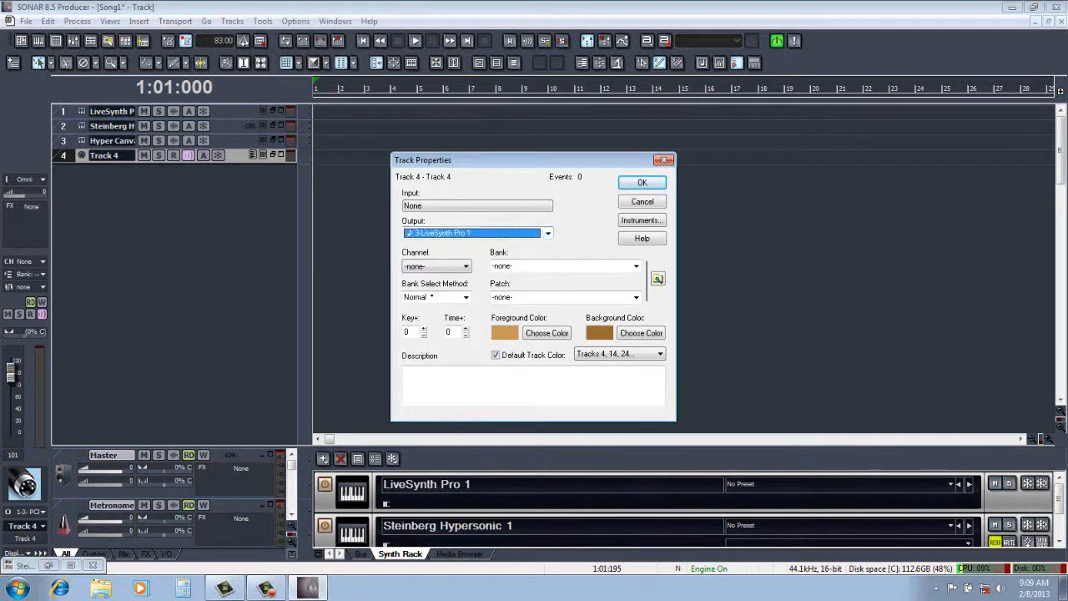
left_click(467, 267)
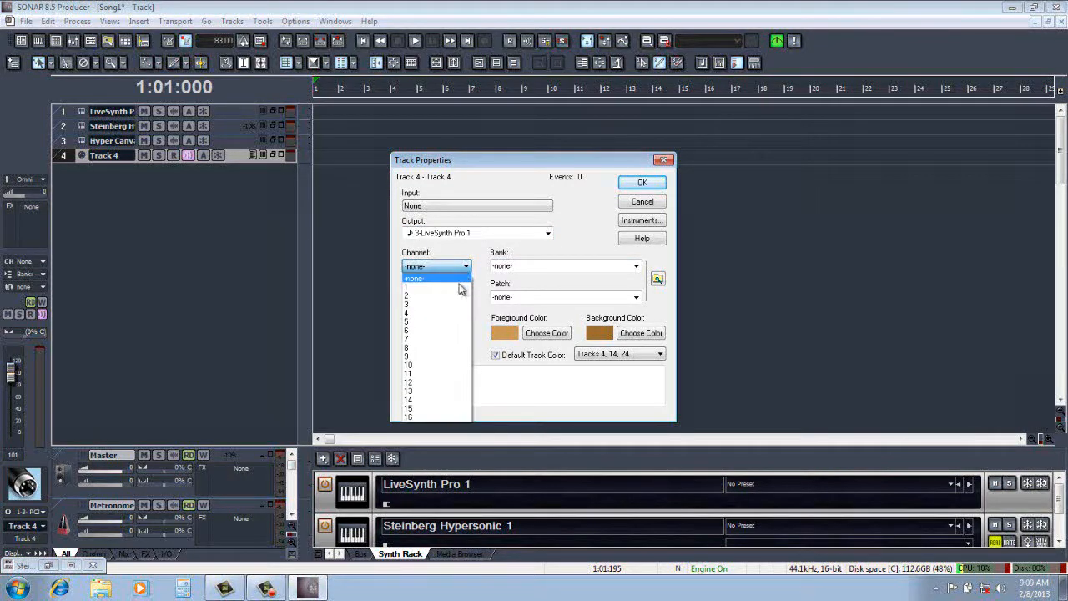
left_click(458, 284)
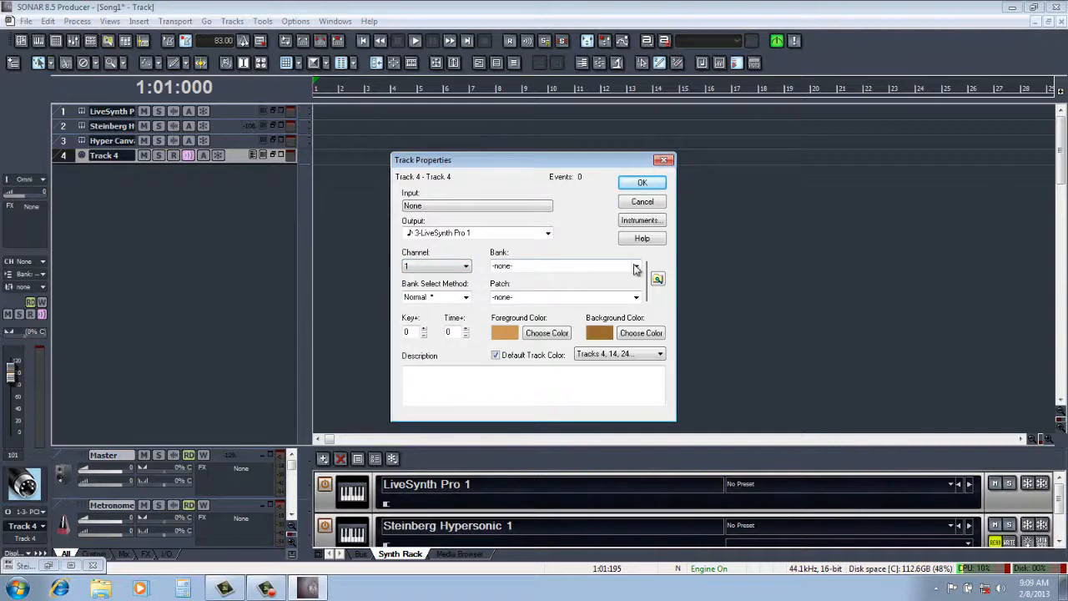
Step: Assign bank 0-User Bank and the Kit 10 patch to the MIDI track and accept the track properties
left_click(636, 265)
left_click(625, 287)
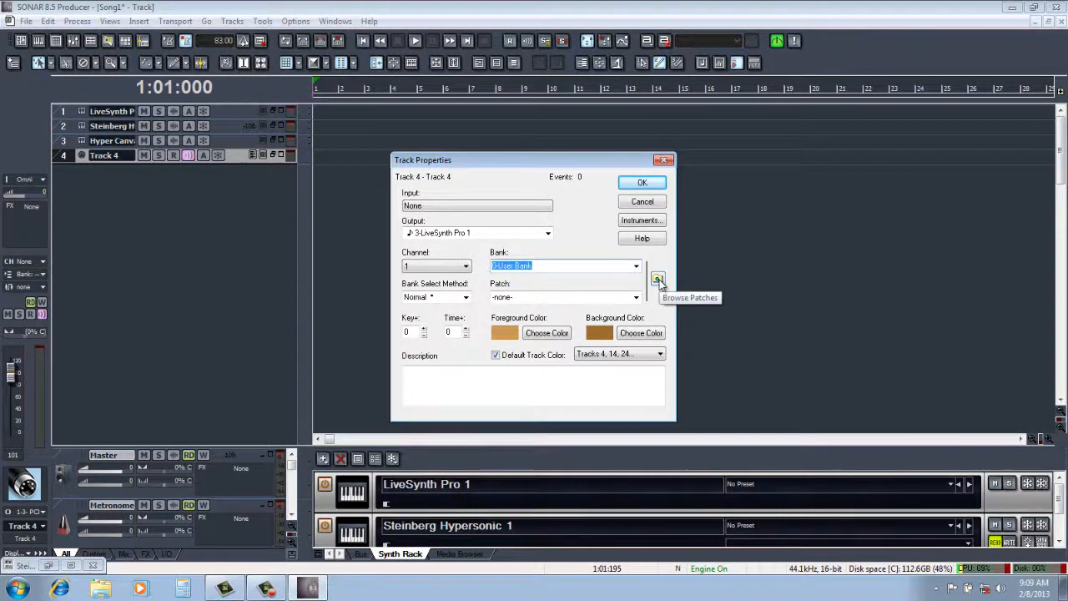
left_click(658, 280)
left_click_drag(665, 261, 664, 316)
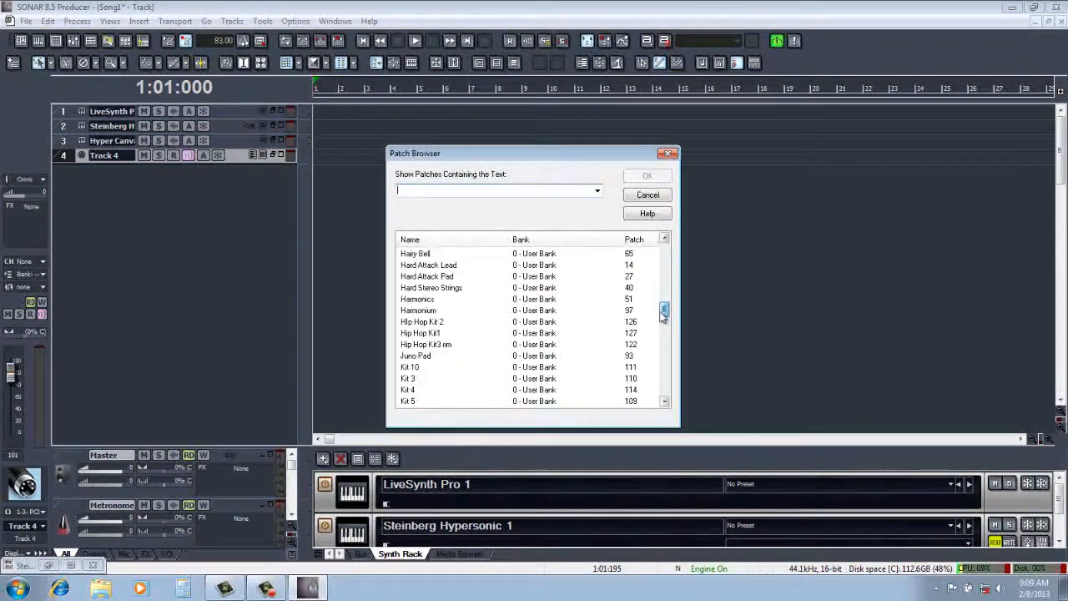
left_click(410, 367)
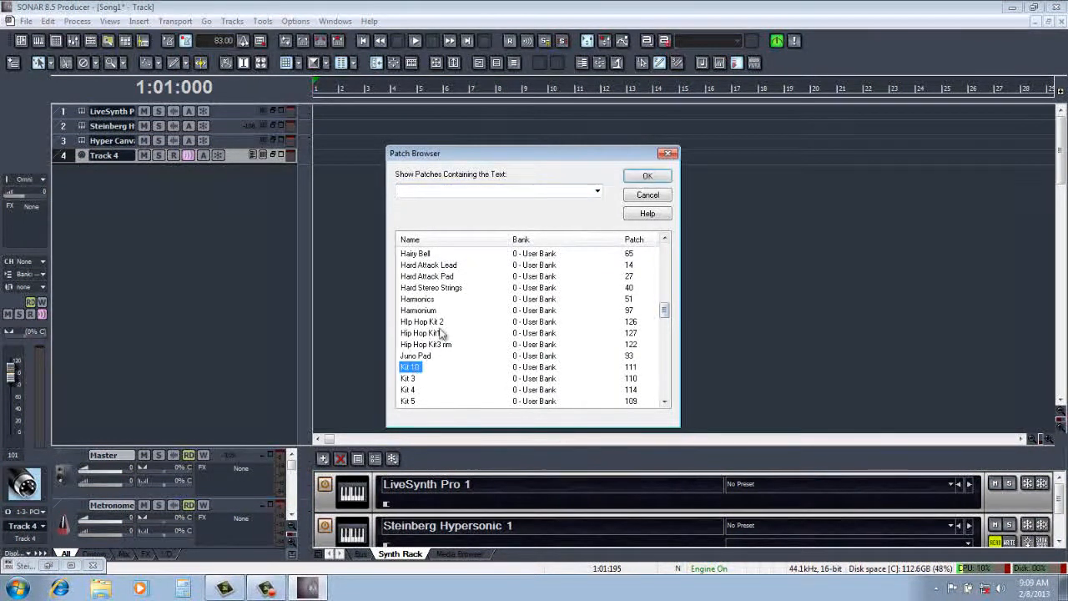
left_click(647, 177)
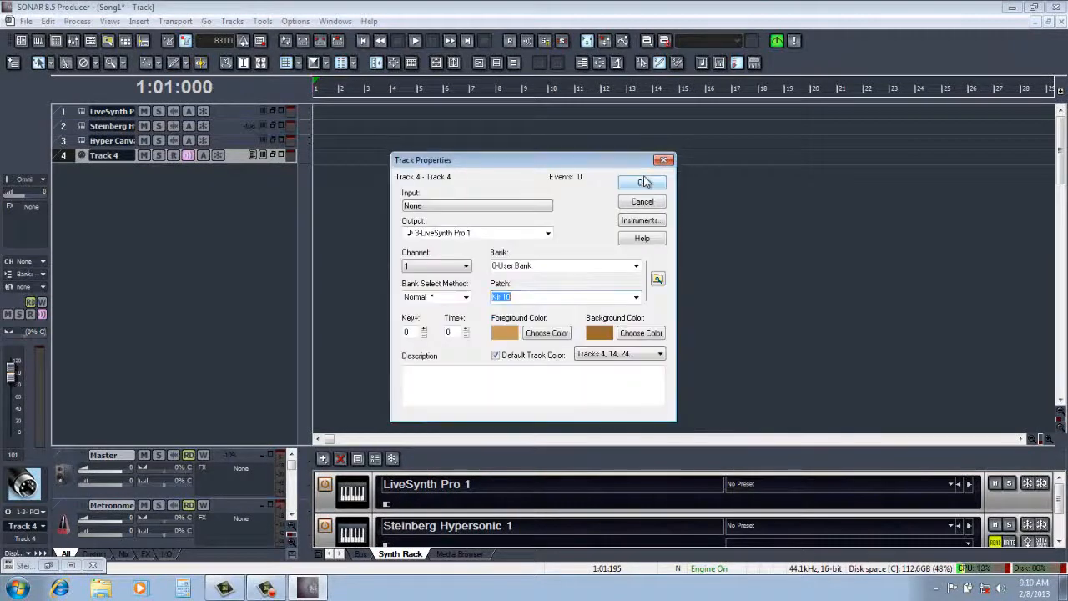
left_click(644, 182)
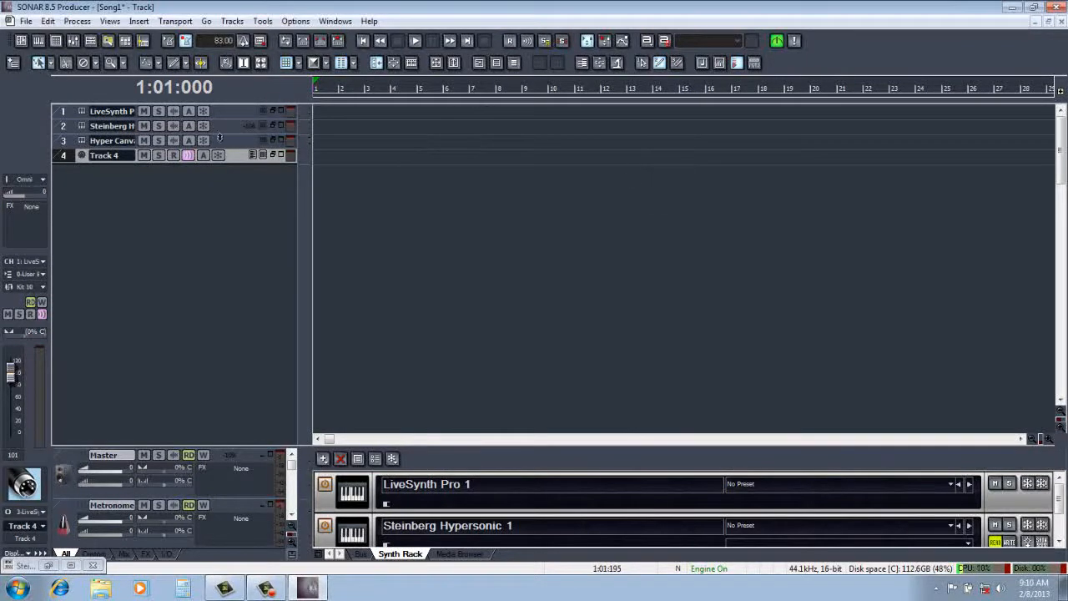
Step: Arm Track 4 and record about five measures of MIDI from the project start
left_click(174, 157)
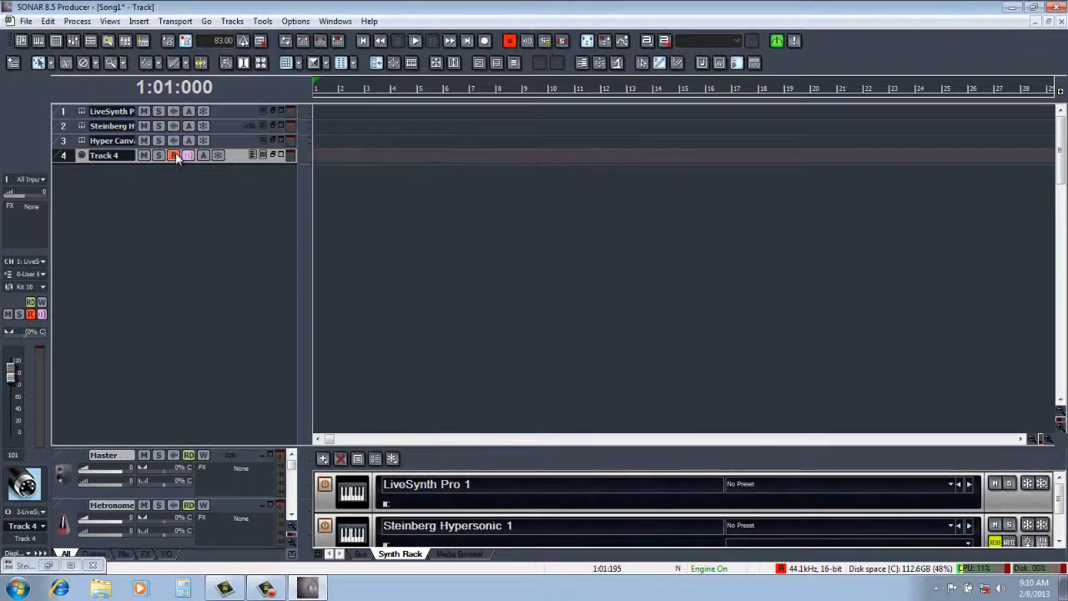
left_click(484, 42)
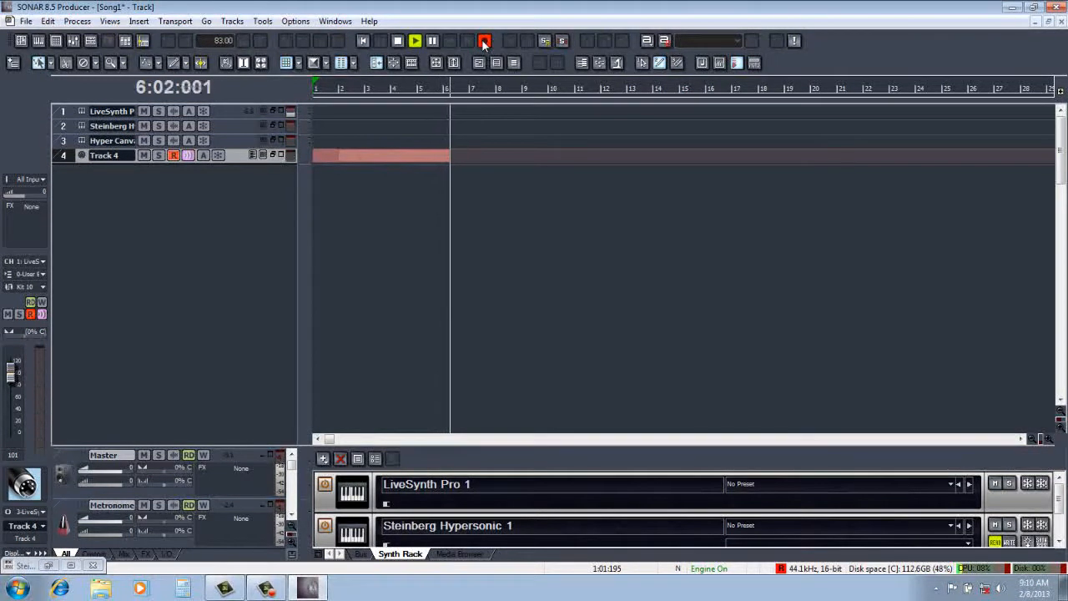
left_click(484, 42)
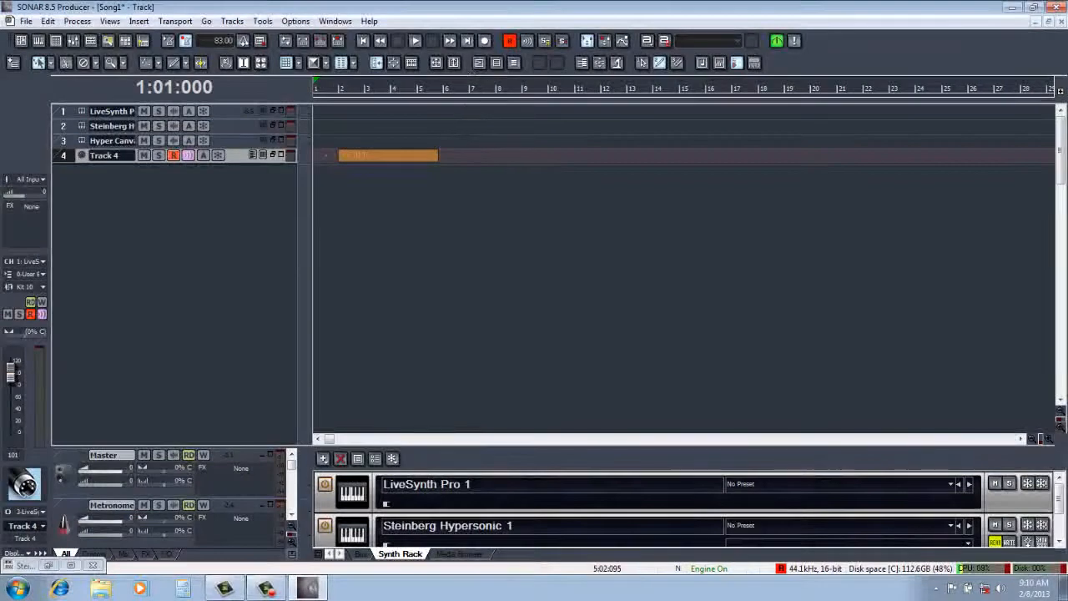
Step: Quantize the recorded Kit 10 clip to sixteenths with 61 percent swing and Only Notes and Lyrics (MIDI) turned off
left_click(425, 156)
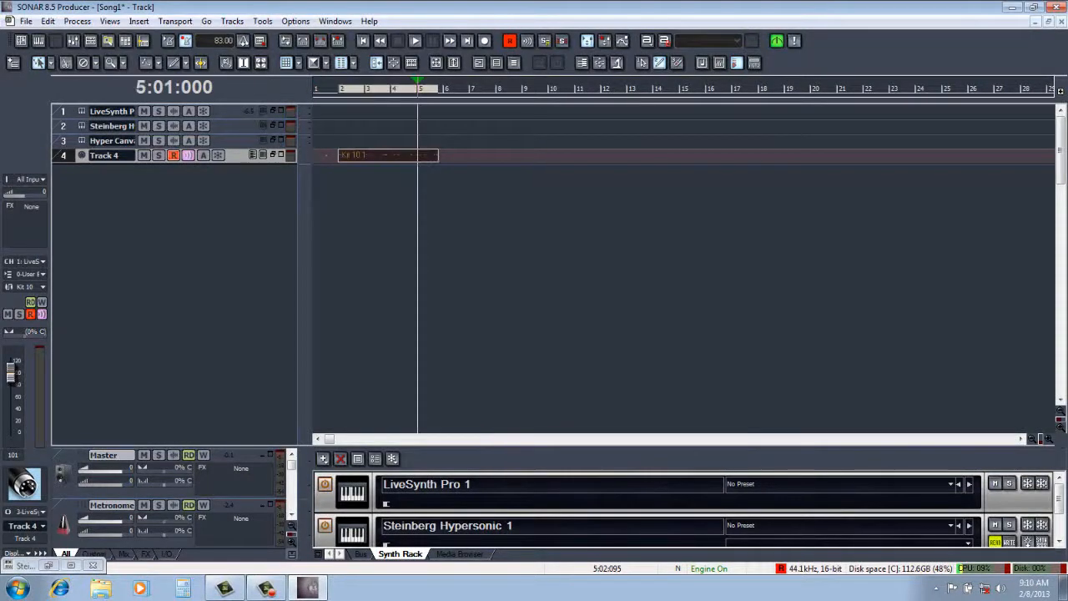
left_click(77, 21)
left_click(88, 102)
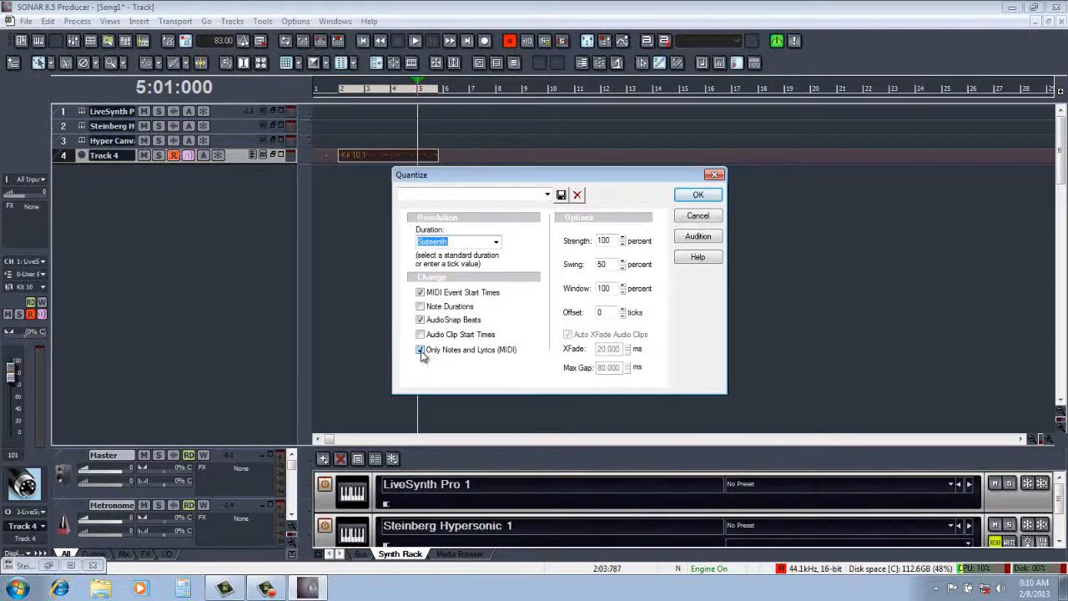
left_click(421, 351)
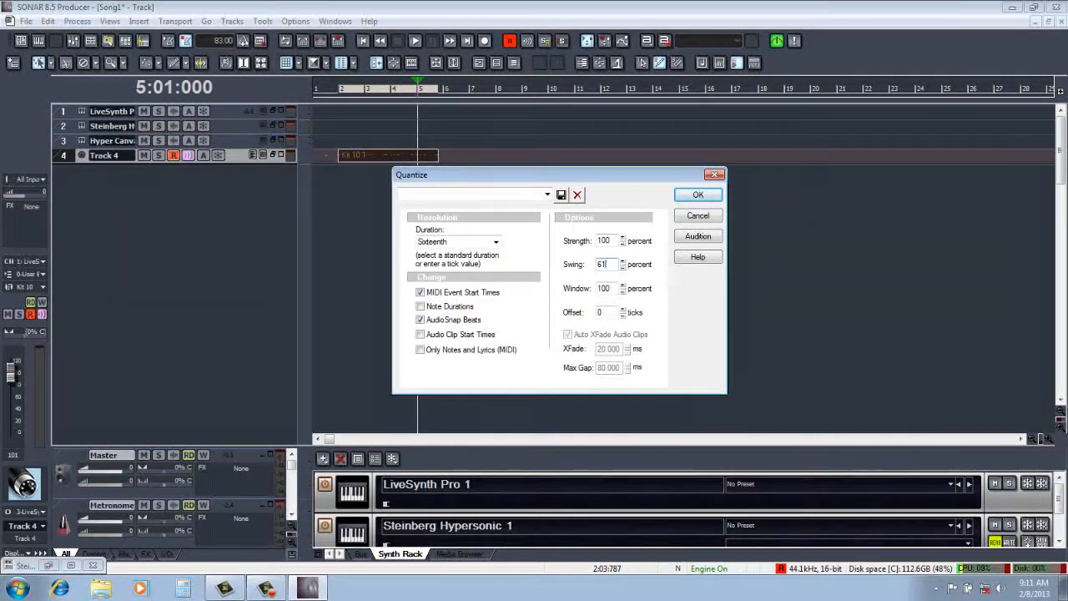
type(",")
left_click(681, 197)
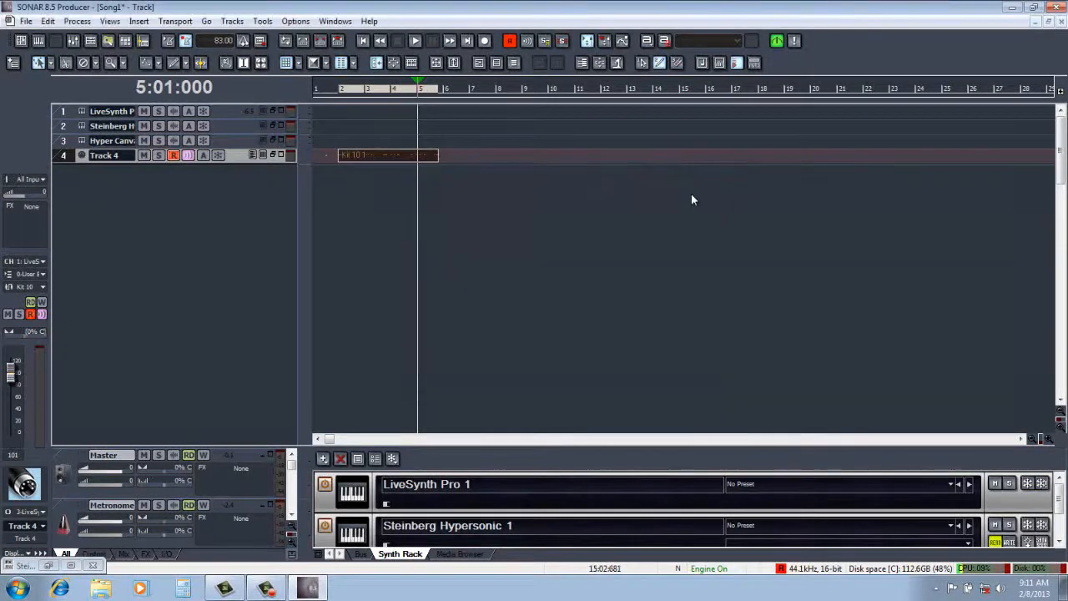
Step: Insert a new MIDI track, disarm Track 4 and arm Track 5 for recording
left_click(139, 20)
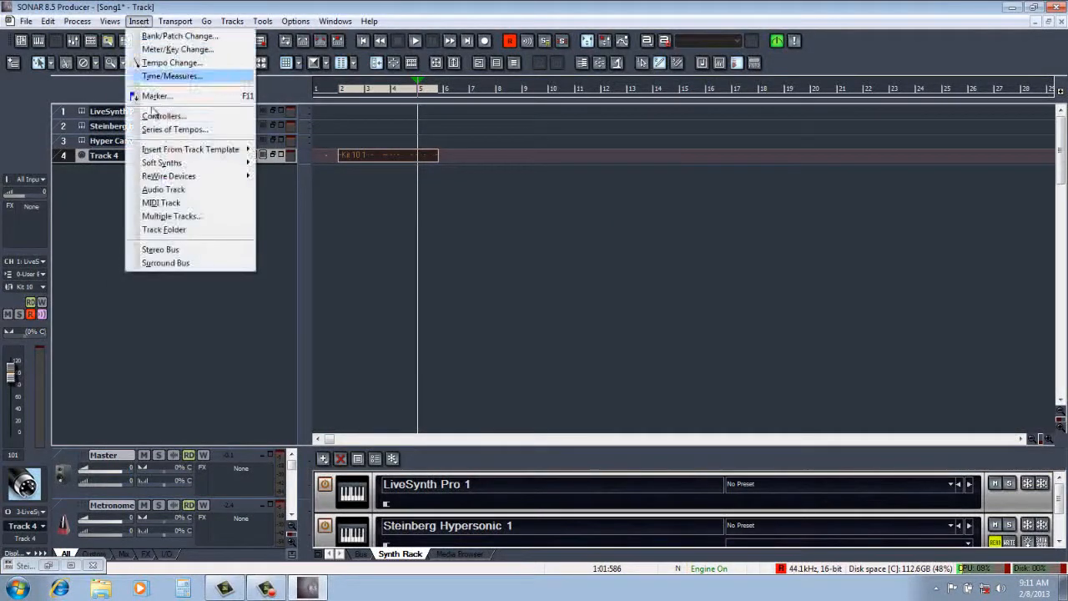
left_click(152, 205)
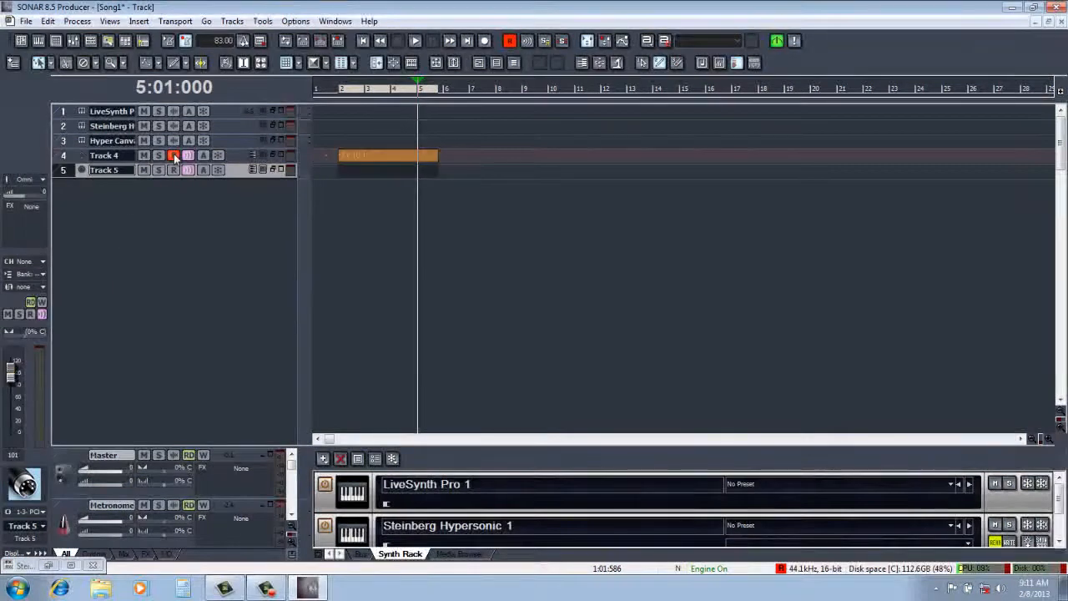
left_click(174, 155)
left_click(173, 170)
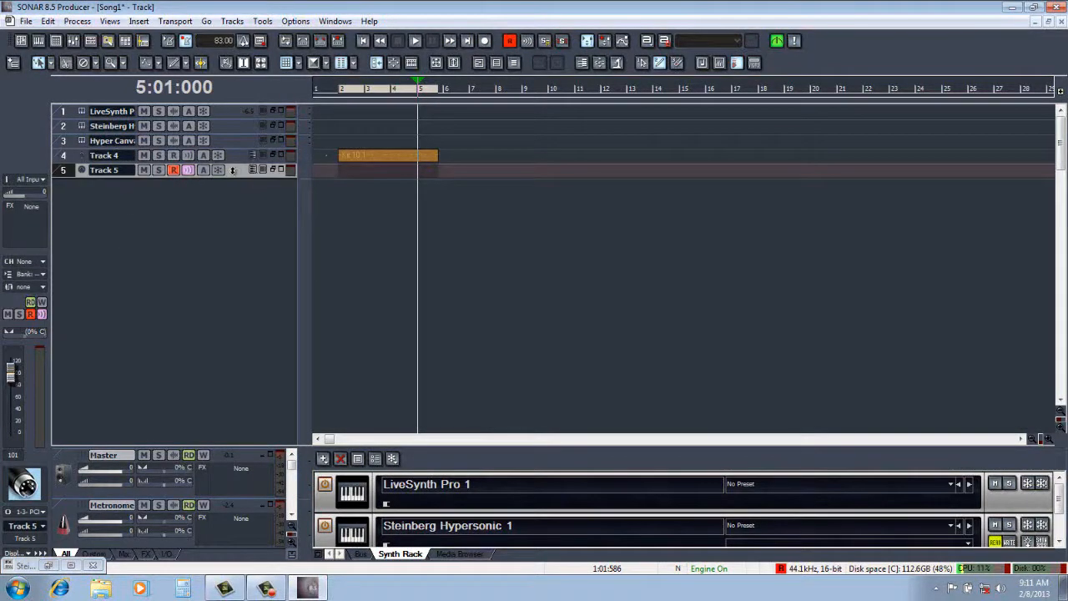
Step: Set Track 5's output to Steinberg Hypersonic 1 on channel 1 in its track properties and accept them
double_click(238, 170)
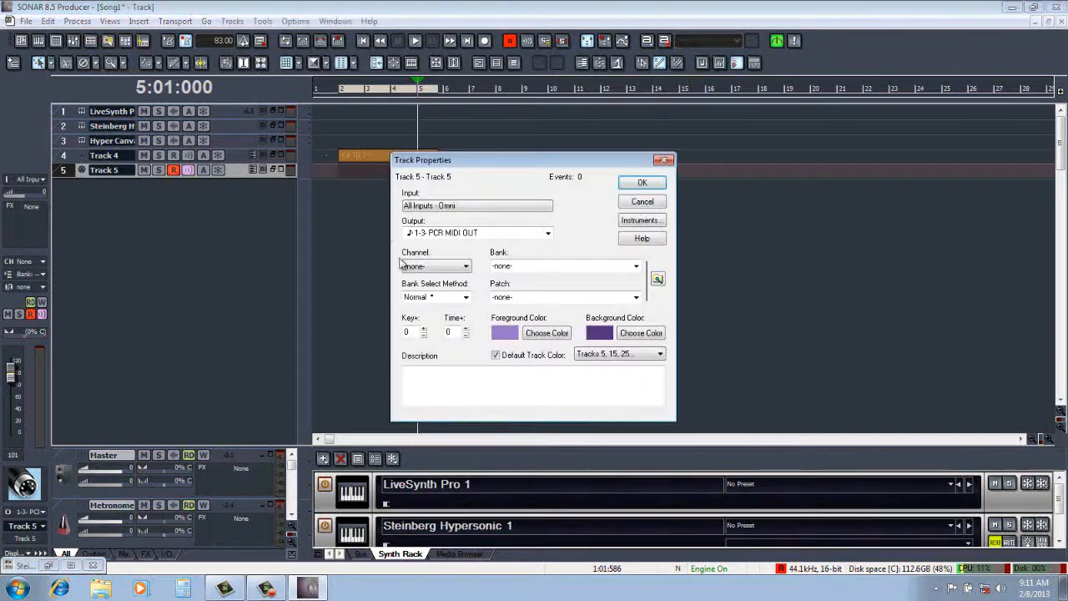
left_click(548, 235)
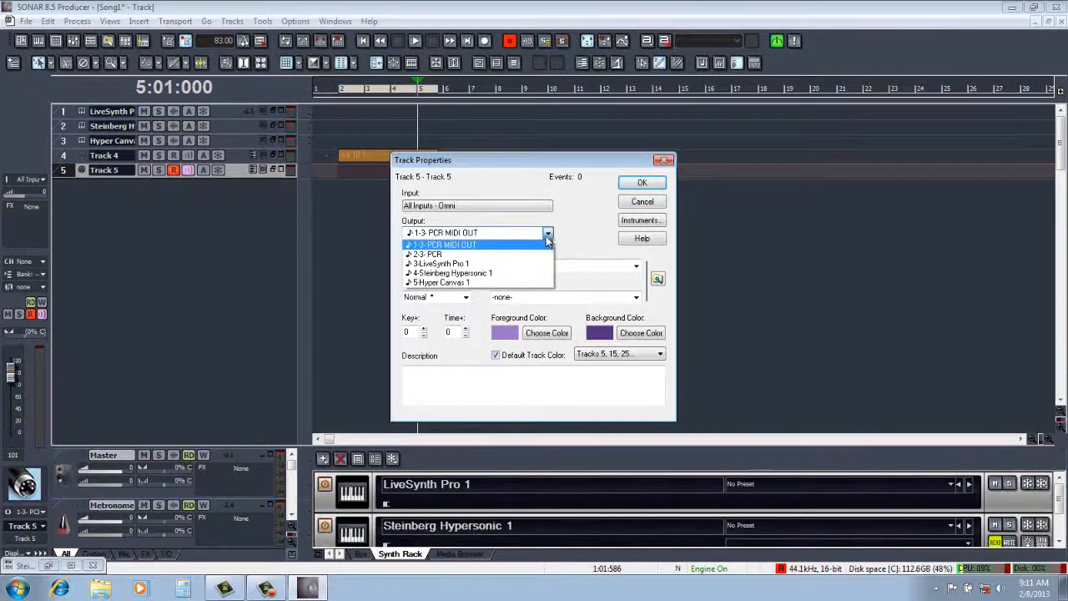
left_click(518, 273)
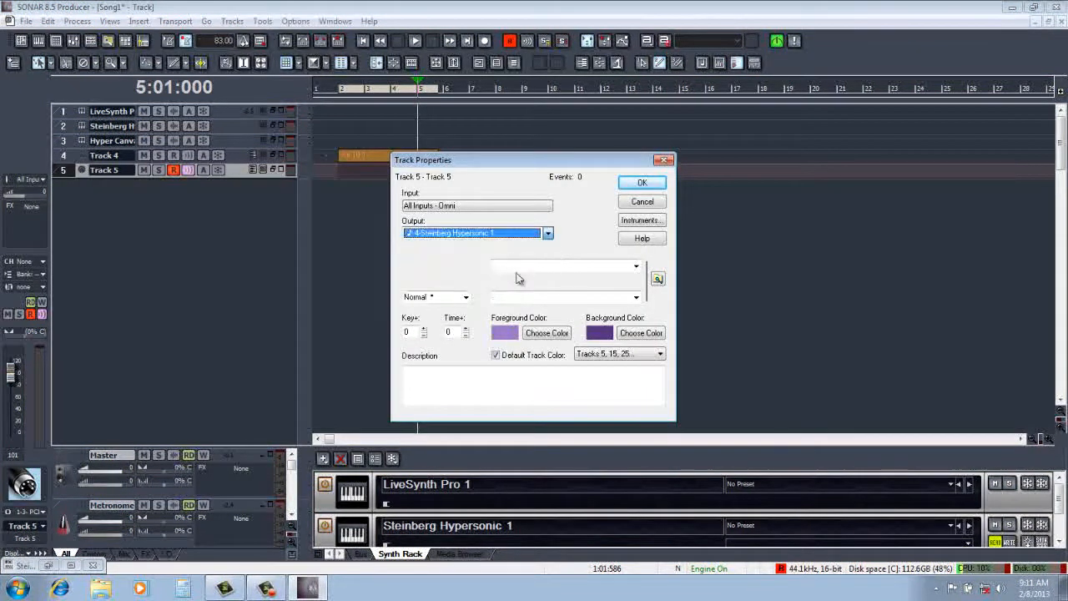
left_click(466, 268)
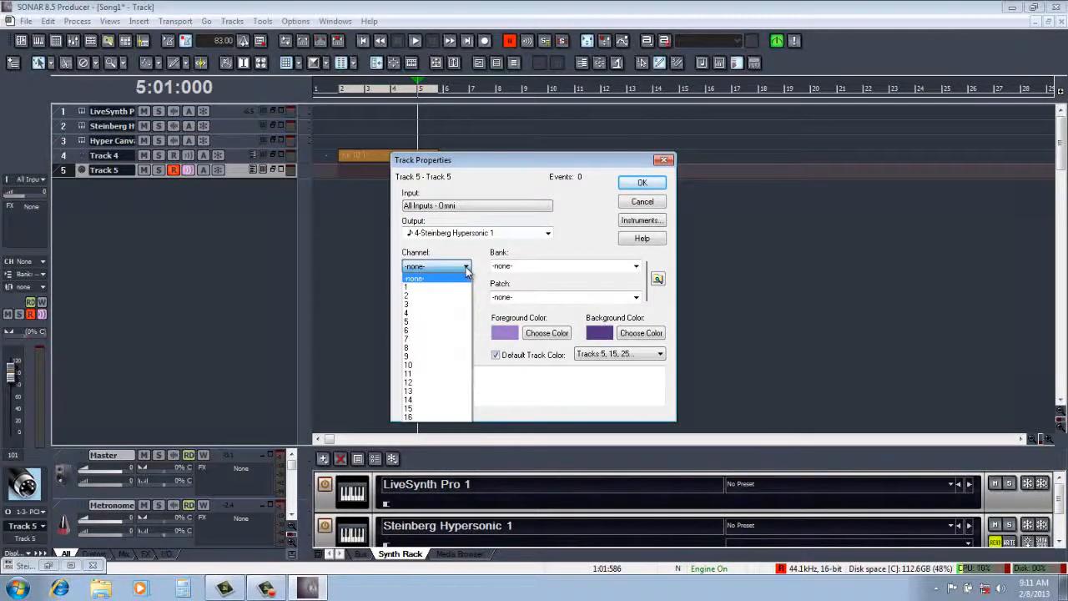
left_click(459, 289)
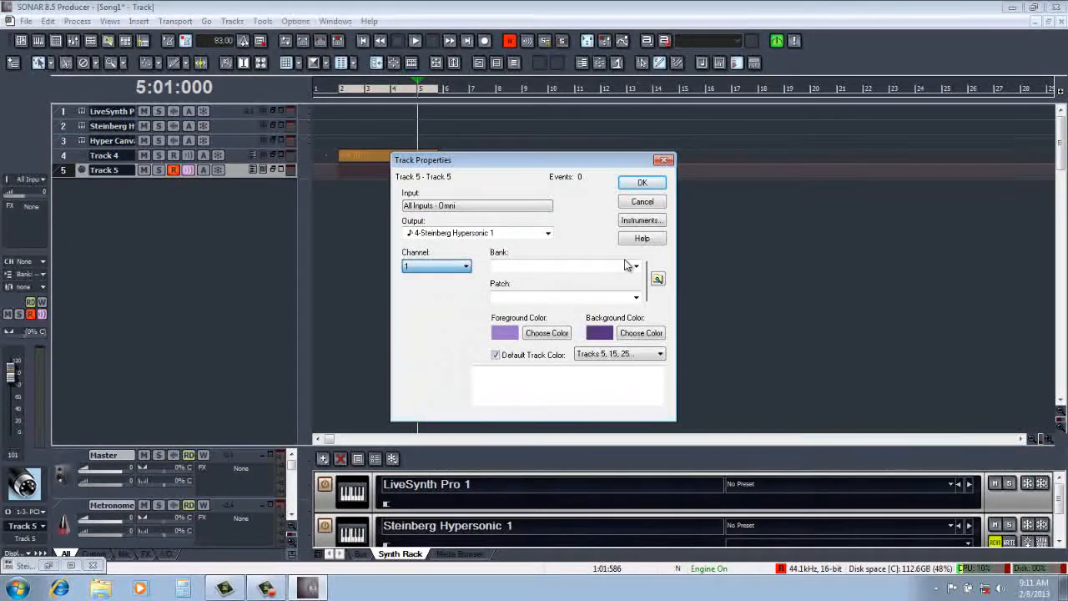
left_click(642, 183)
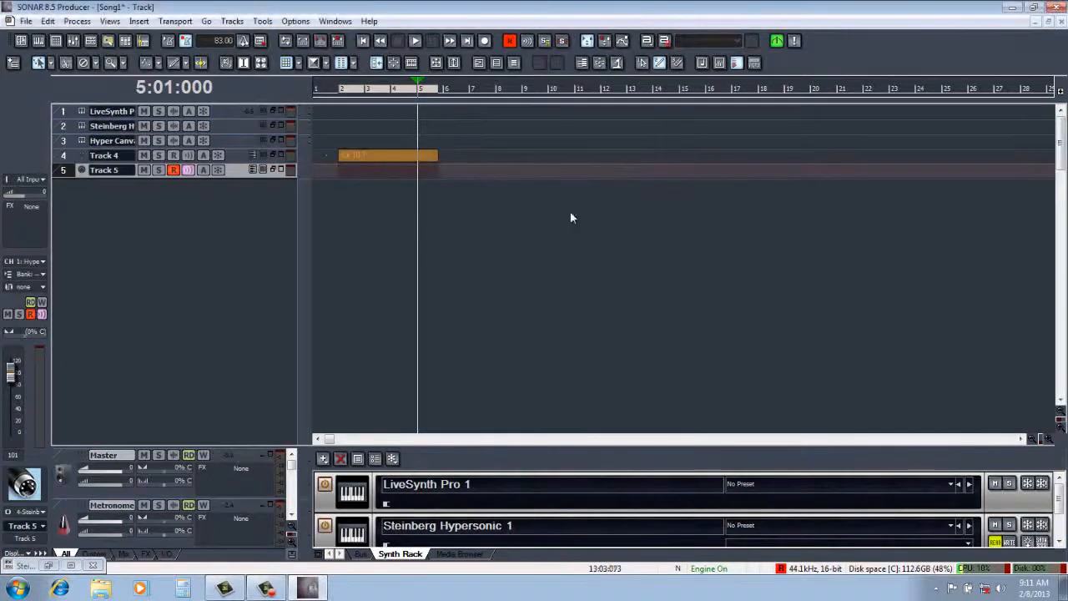
Step: Load the Bright Natural Drums patch from Natural Drums into slot 1 of Steinberg Hypersonic 1 and minimize the synth window
left_click(47, 566)
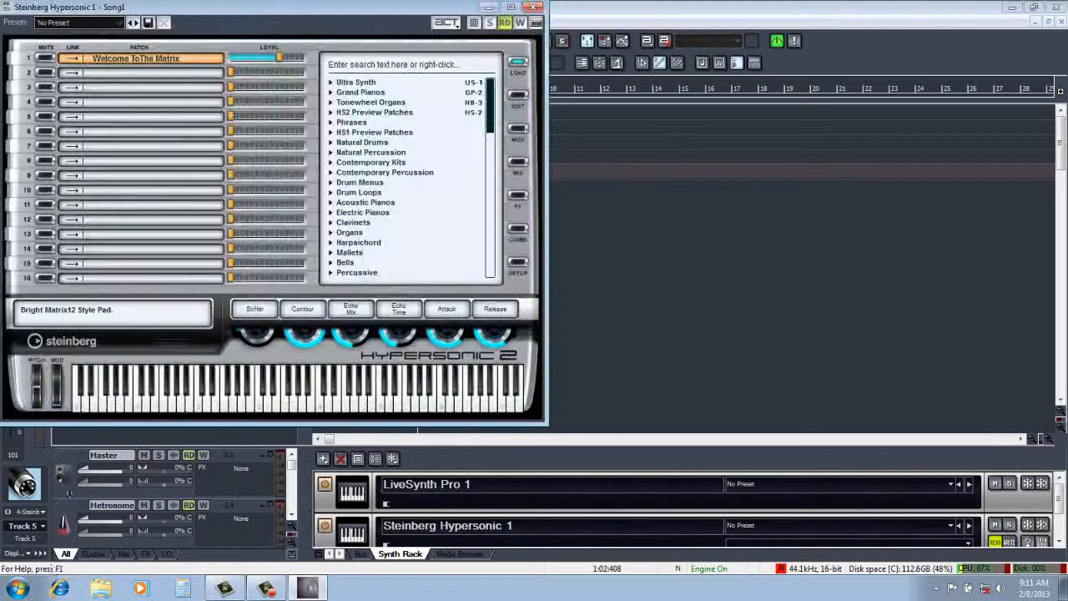
left_click(334, 143)
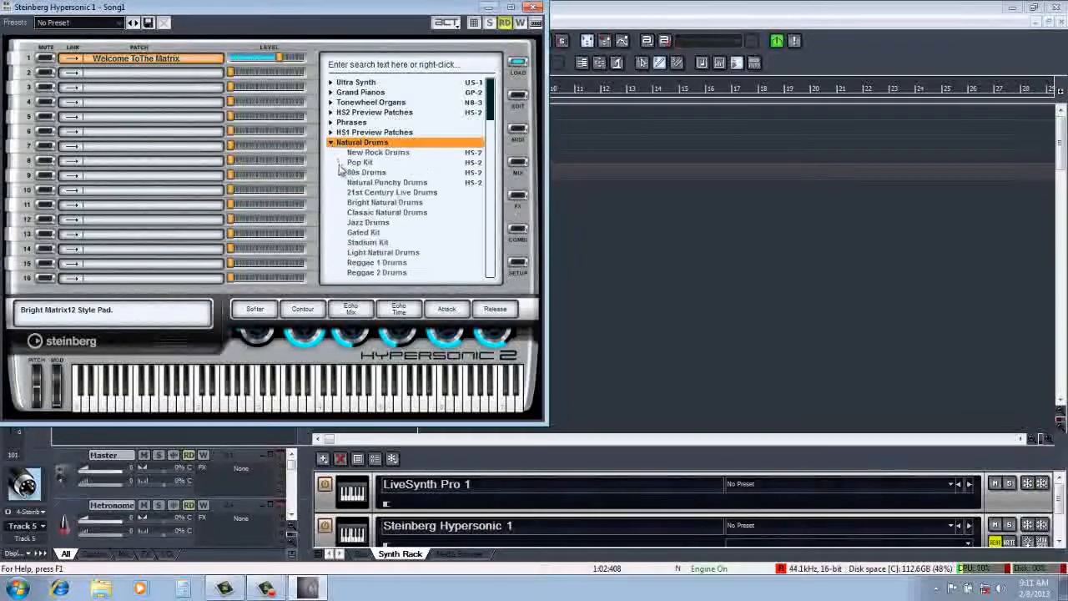
left_click(357, 204)
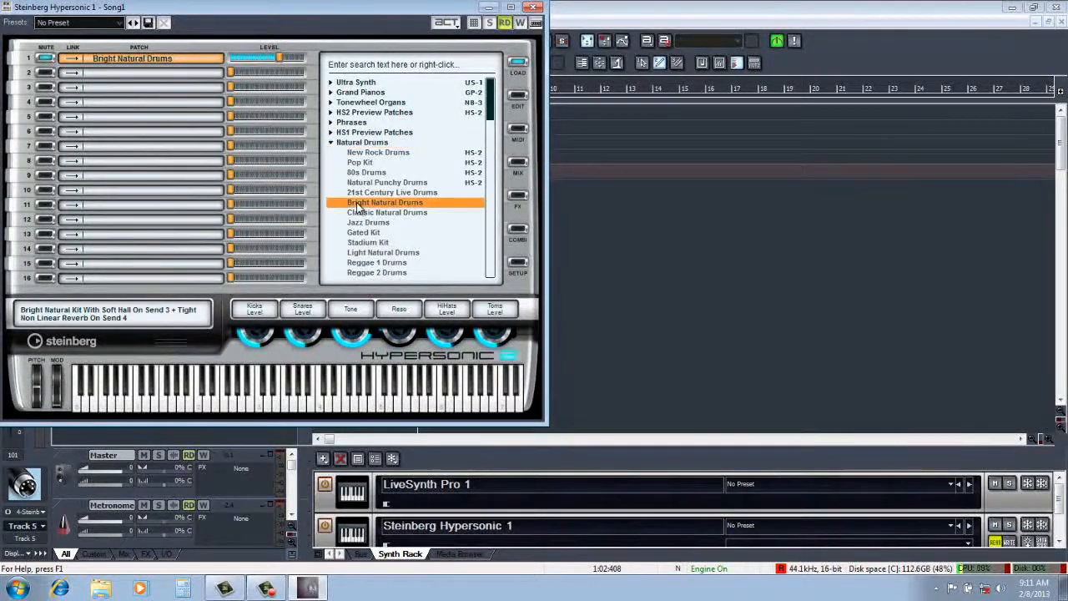
left_click(488, 9)
Step: Record MIDI on Track 5 from the project start into measure 5
left_click(364, 41)
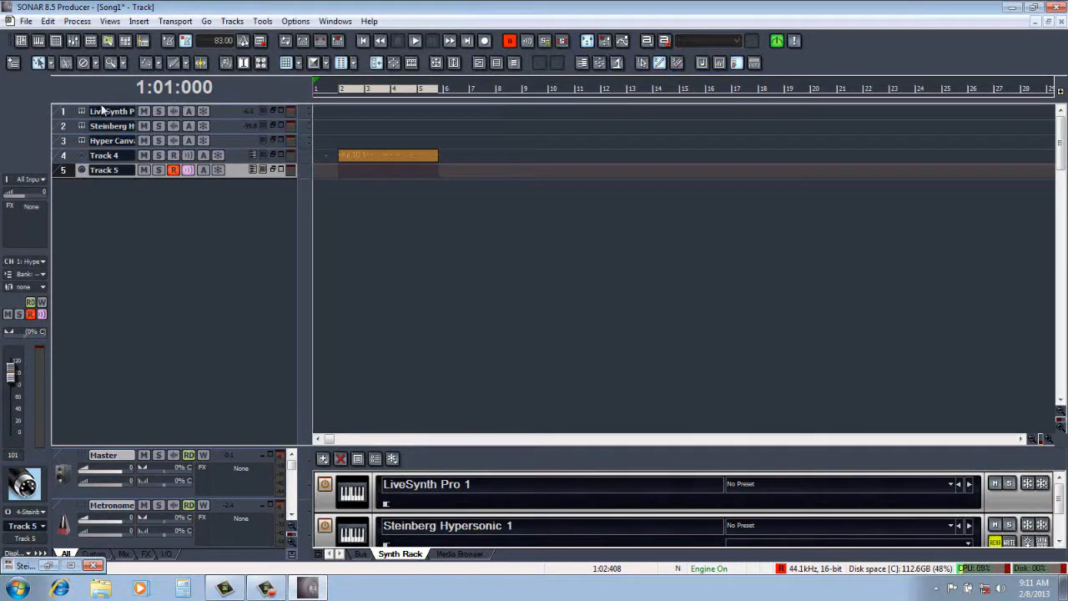
left_click(485, 42)
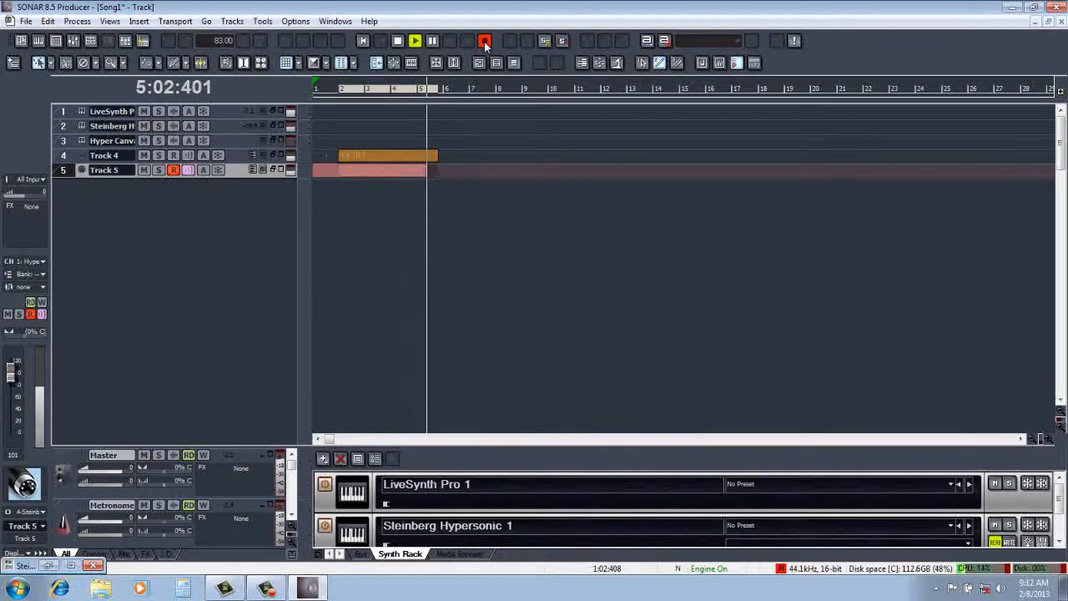
left_click(401, 41)
Step: Quantize the recorded Track 5 clip to sixteenths with 61 percent swing and return to the project start
left_click(393, 170)
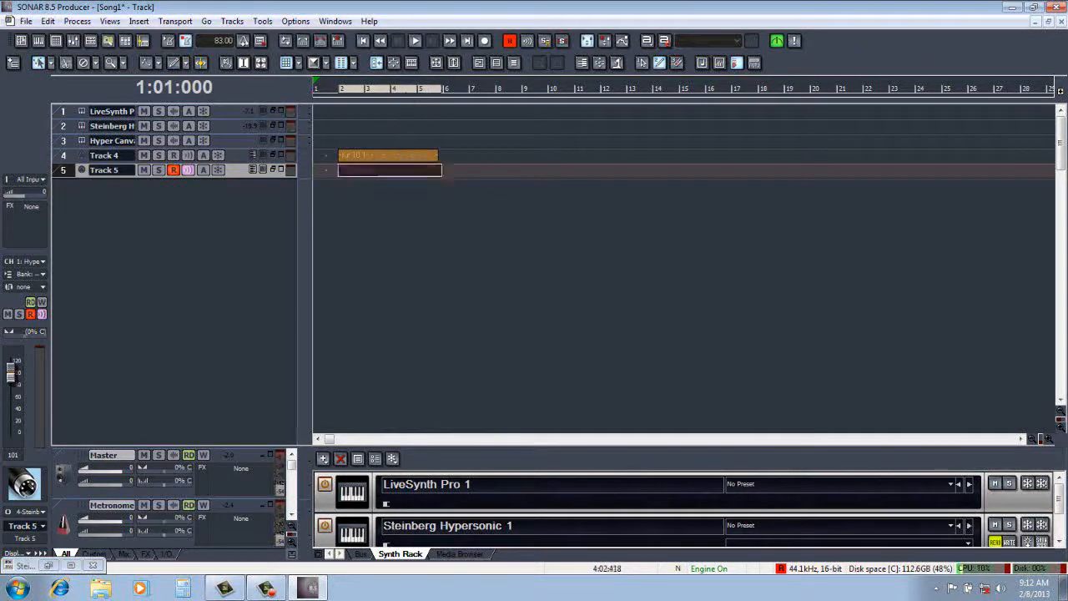
left_click(76, 21)
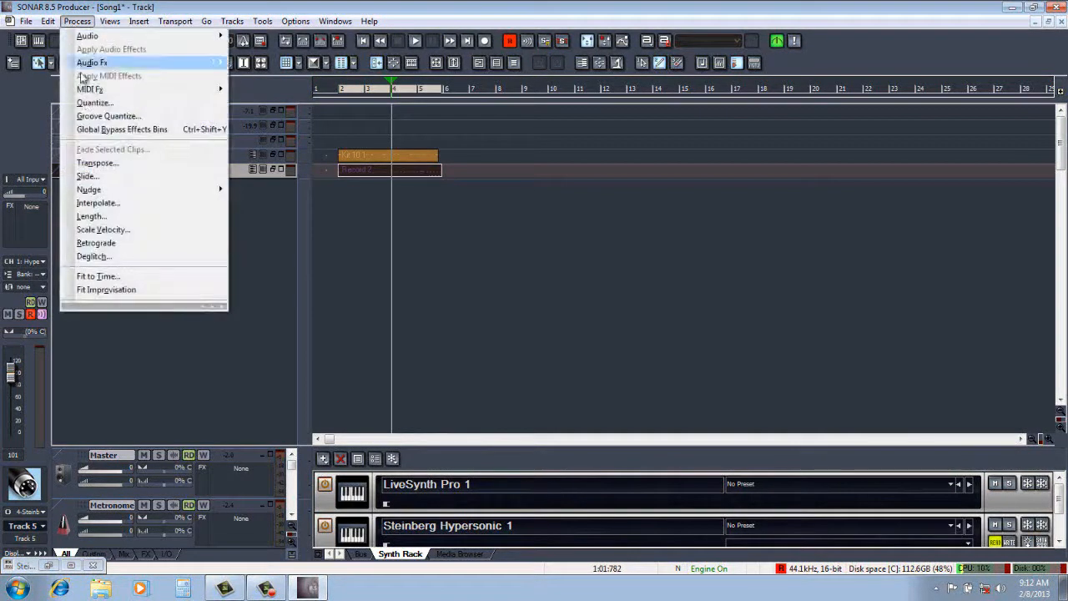
left_click(87, 103)
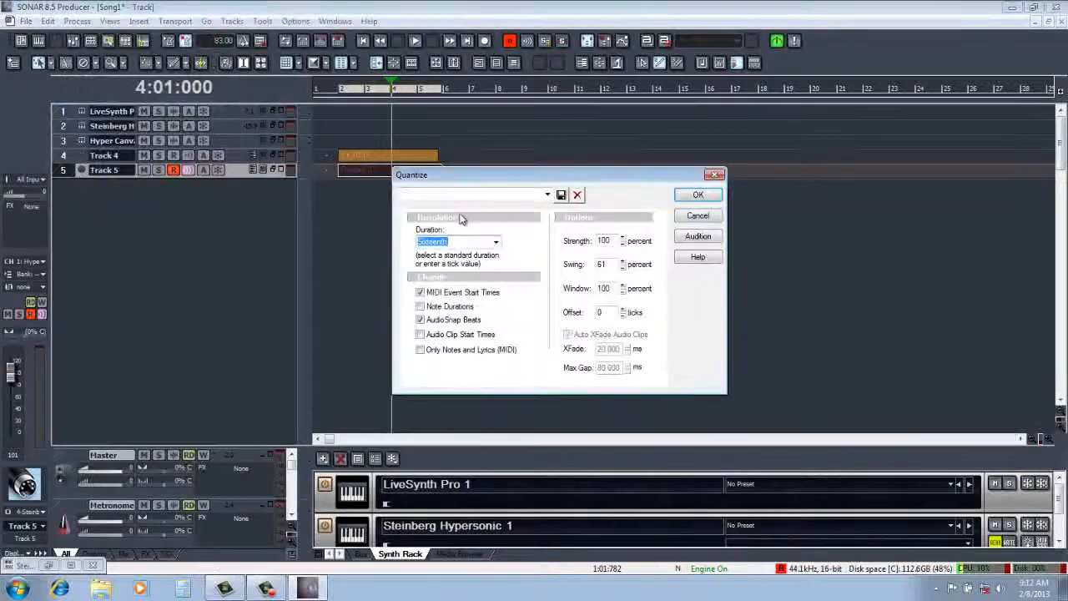
left_click(693, 197)
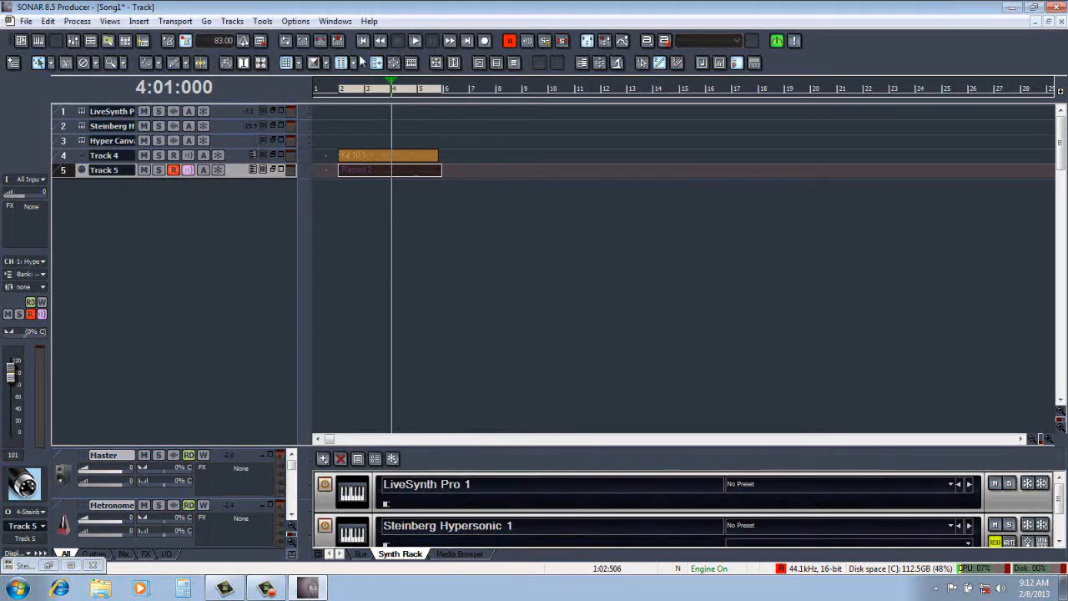
left_click(362, 40)
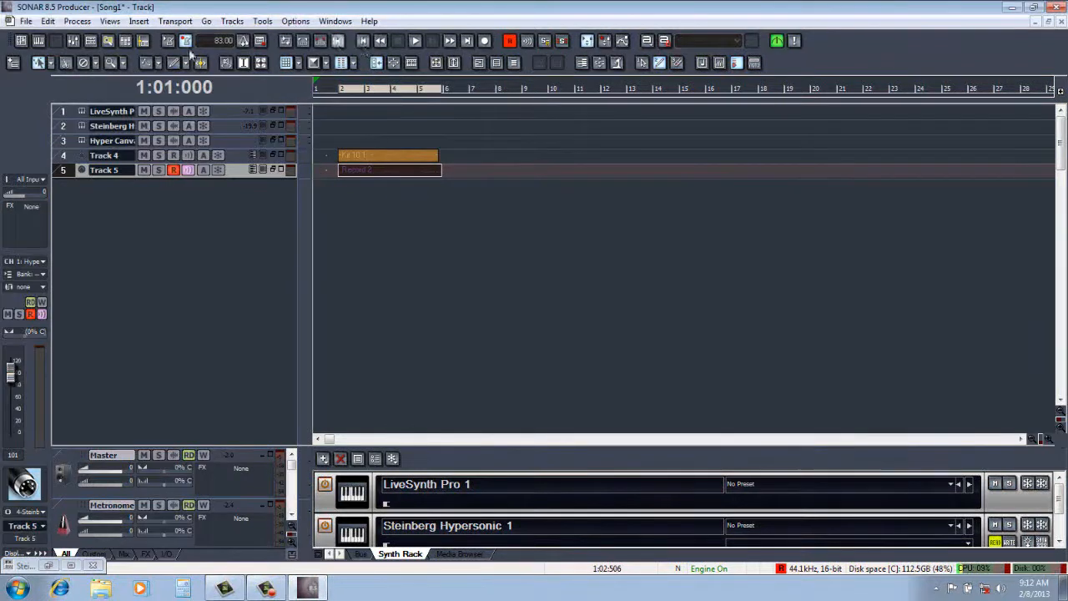
Step: Insert another MIDI track, disarm Track 5 and arm Track 6 for recording
left_click(139, 21)
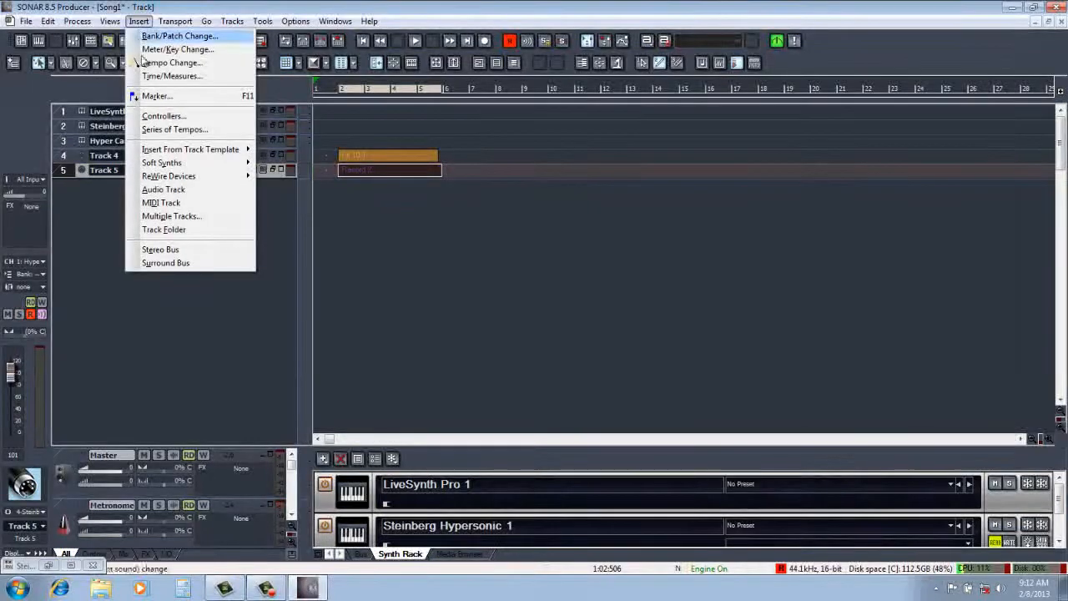
left_click(152, 205)
left_click(173, 170)
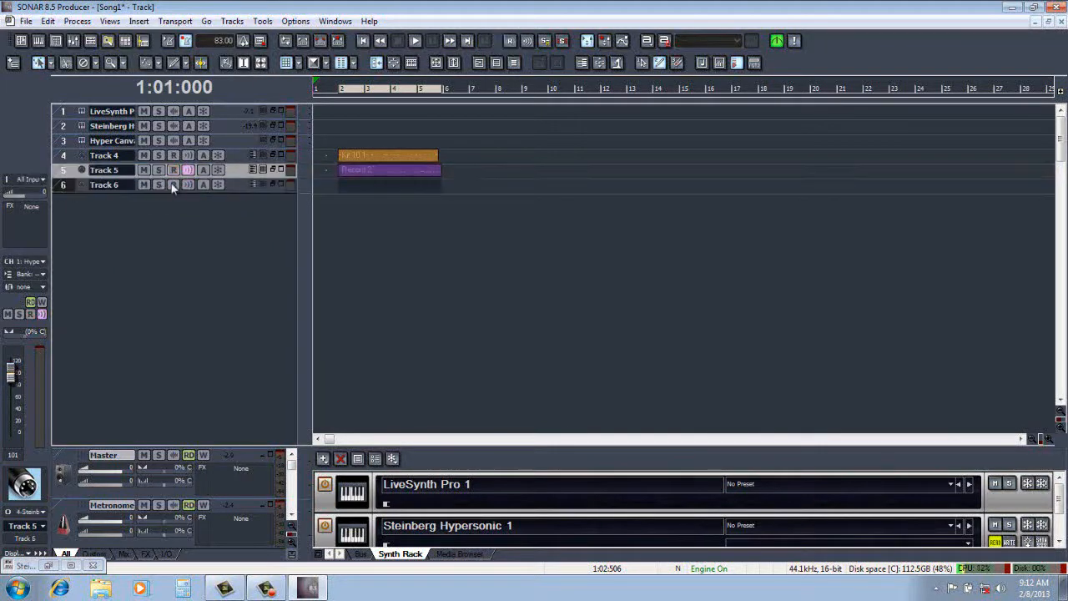
left_click(173, 185)
Step: Set Track 6's output to Hyper Canvas 1 on channel 10 in its track properties and accept them
double_click(241, 184)
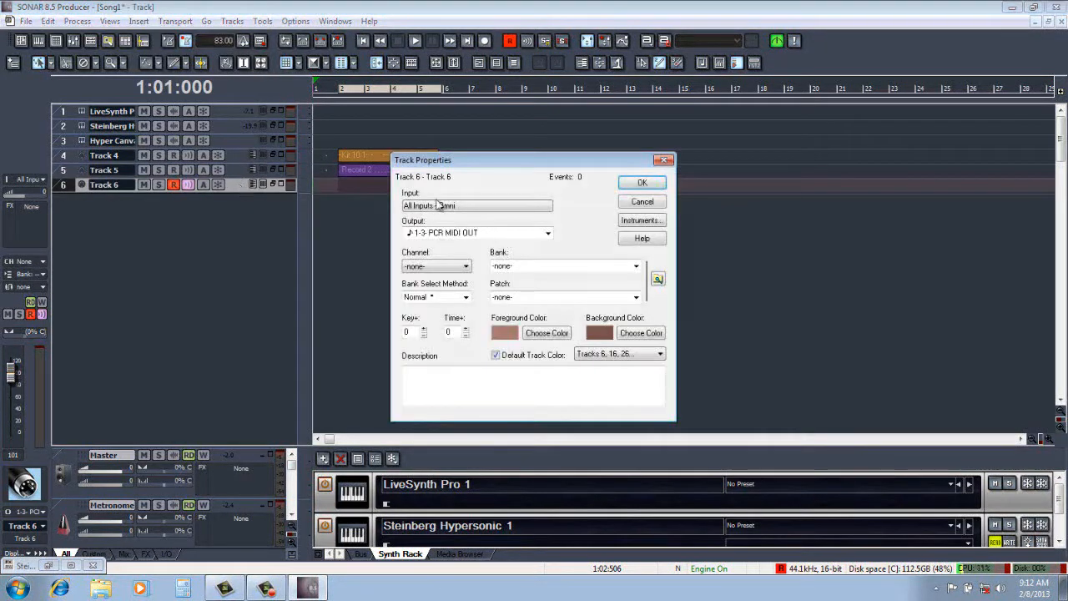
left_click(549, 234)
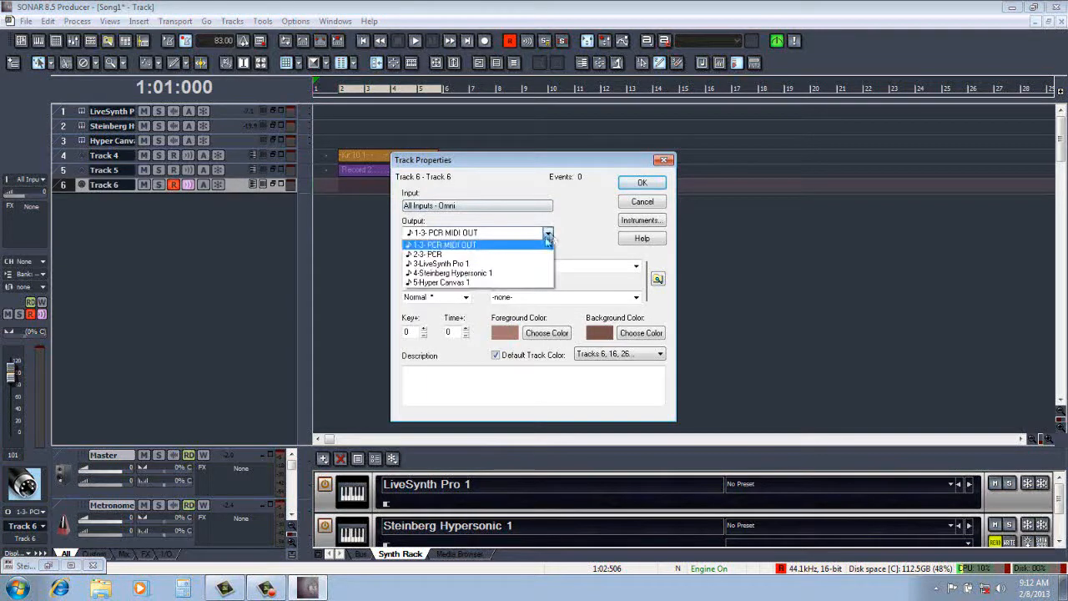
left_click(518, 283)
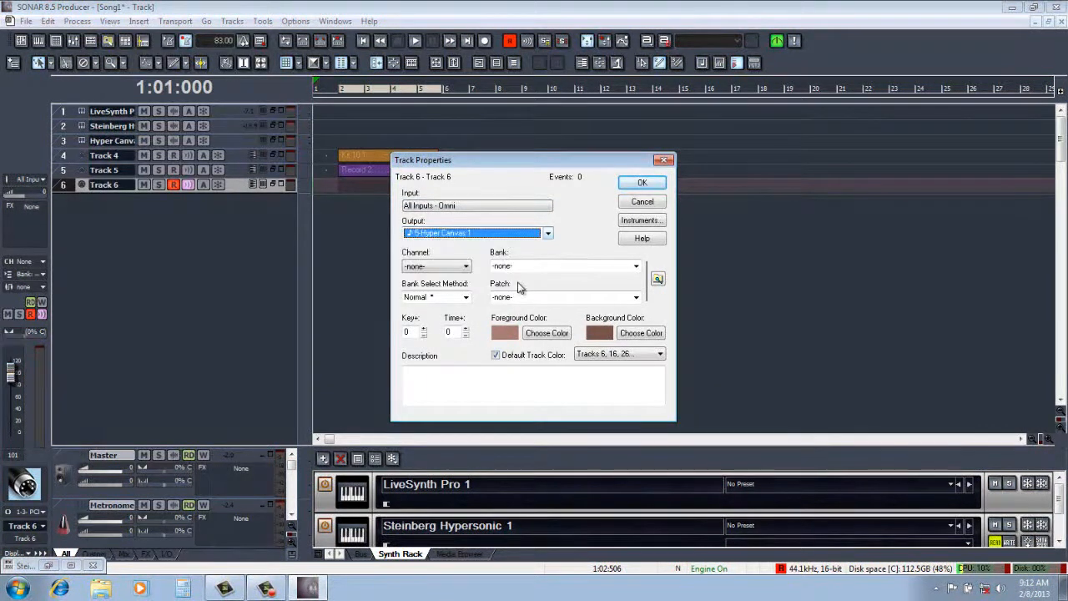
left_click(467, 267)
left_click(428, 370)
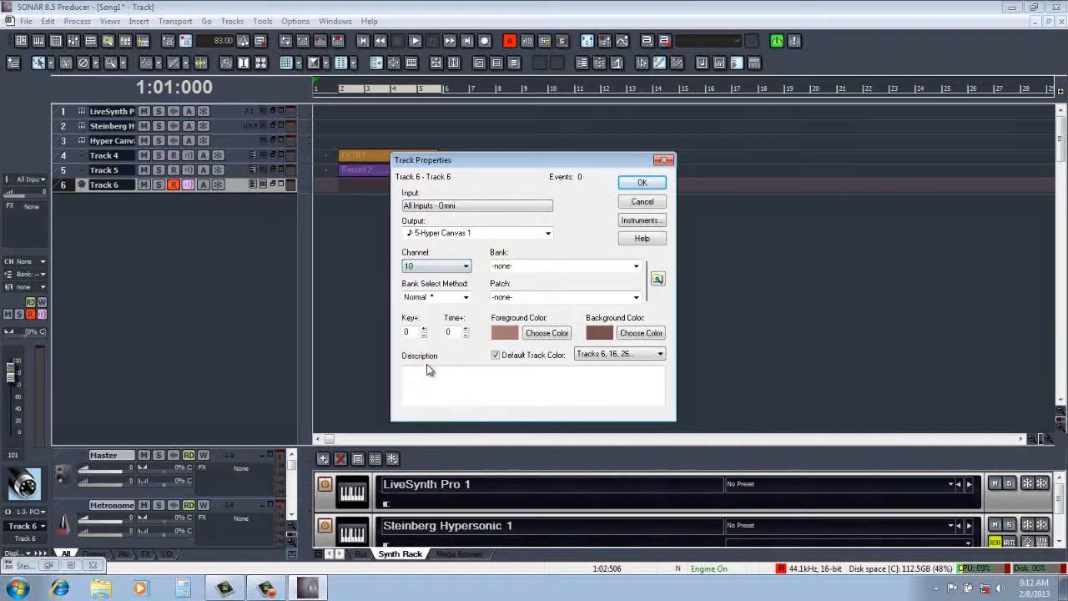
left_click(639, 184)
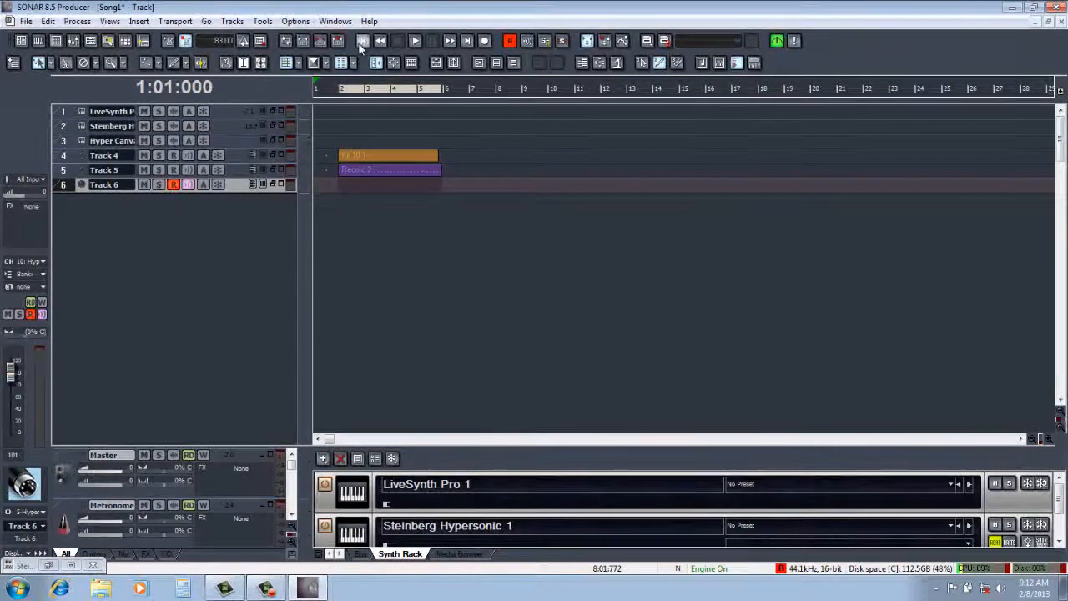
Step: Record MIDI on Track 6 from the project start into measure 5 and quantize the clip to sixteenths with 61 percent swing
left_click(484, 42)
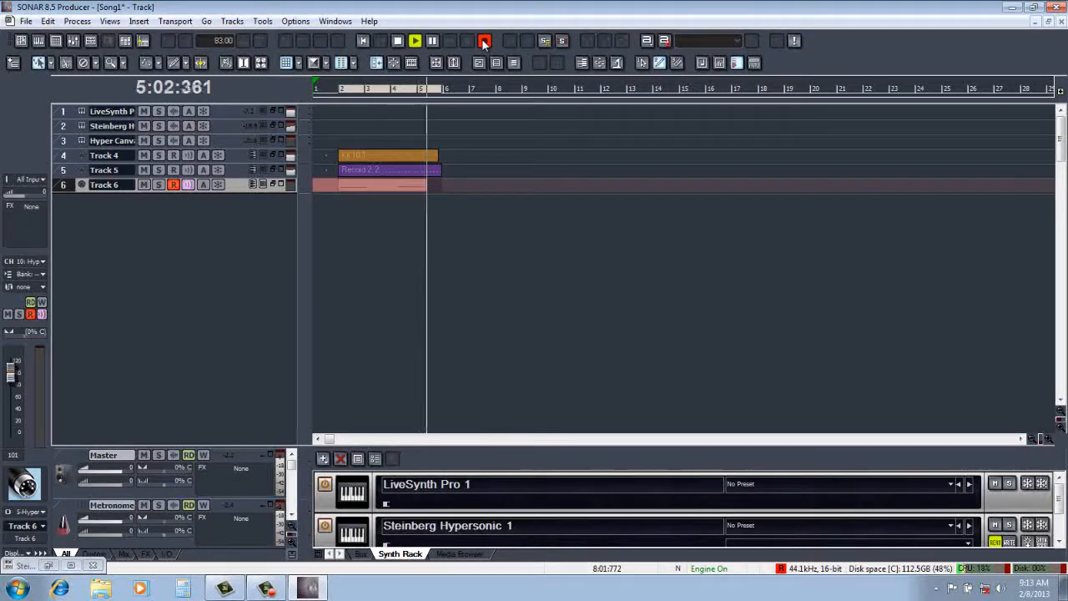
left_click(399, 43)
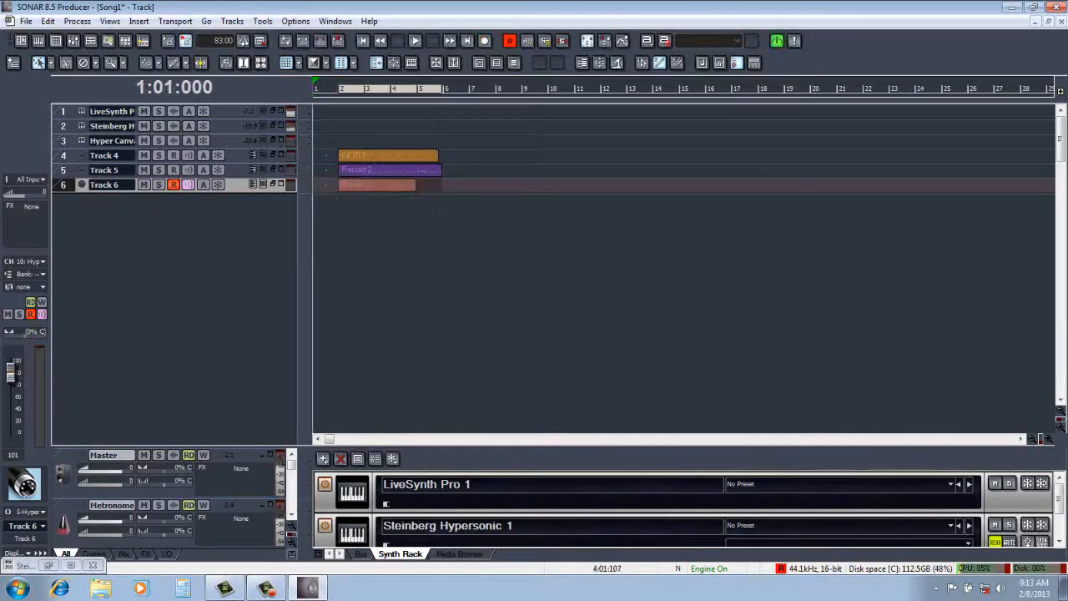
left_click(391, 185)
left_click(77, 21)
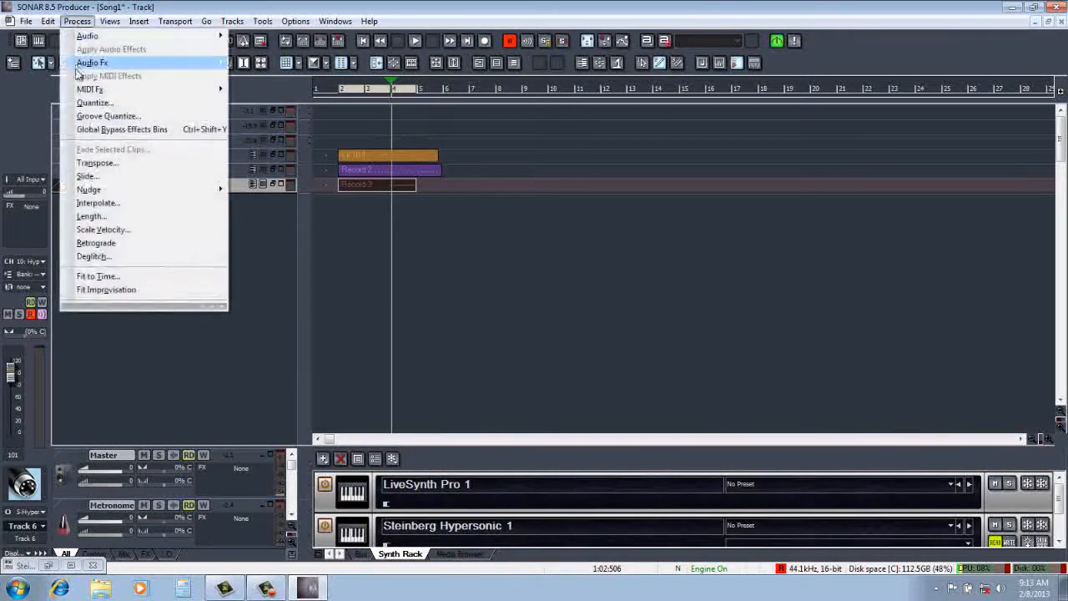
left_click(79, 100)
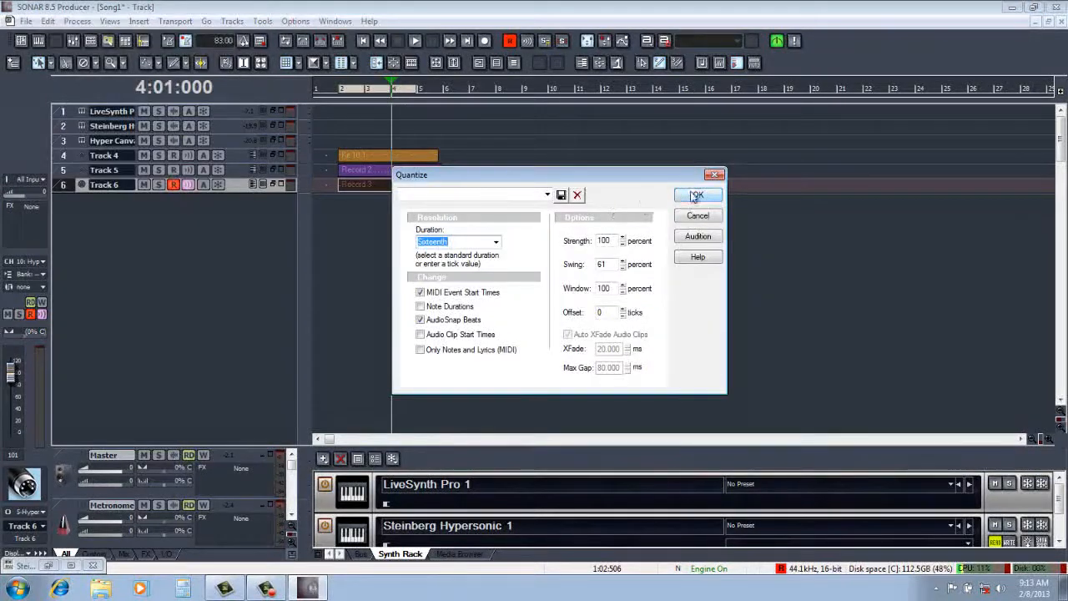
left_click(698, 195)
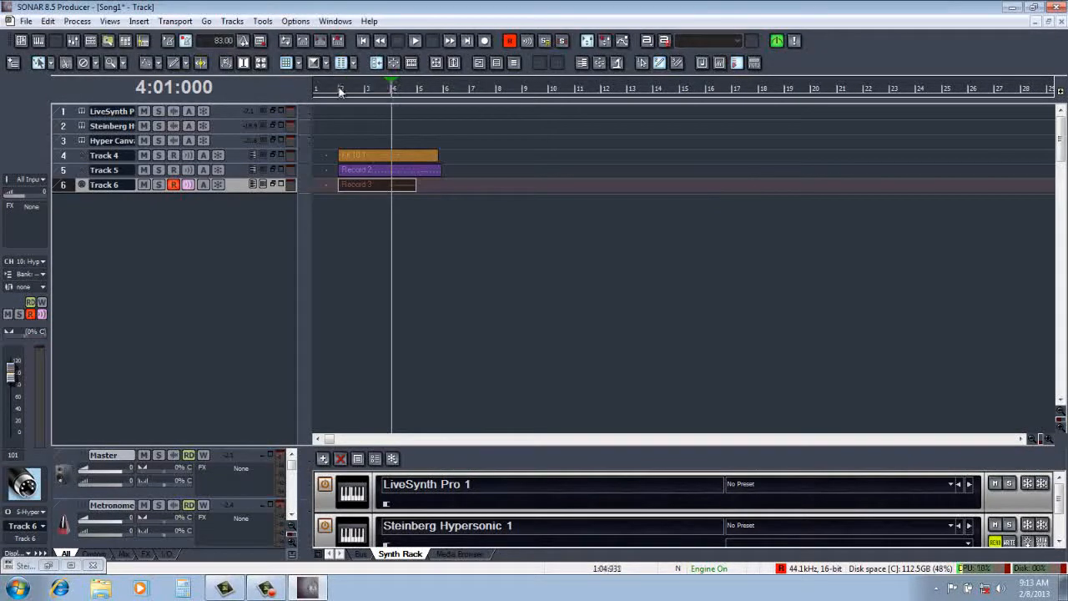
Step: Show the Track 6 clip in the Piano Roll and raise the velocity of its first note at measure 2 to about 85
left_click(341, 90)
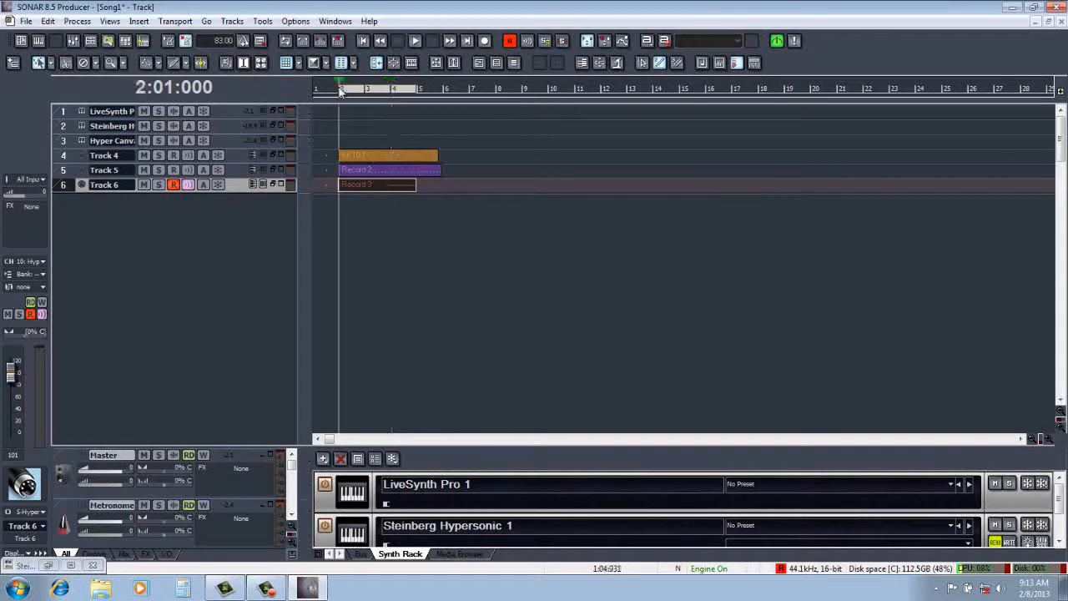
left_click(109, 22)
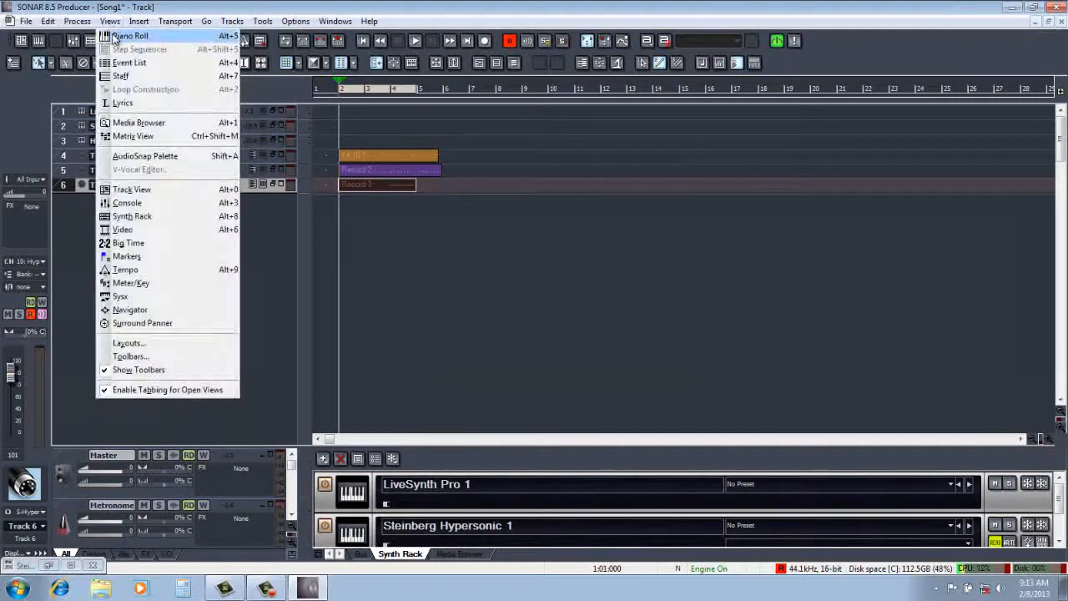
left_click(115, 36)
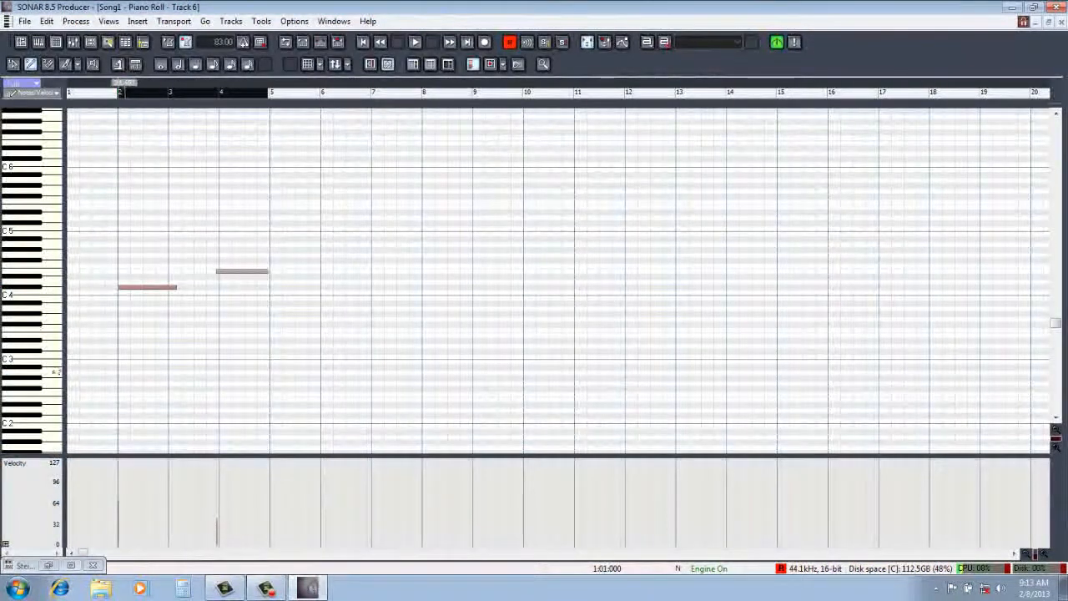
left_click_drag(115, 490, 124, 487)
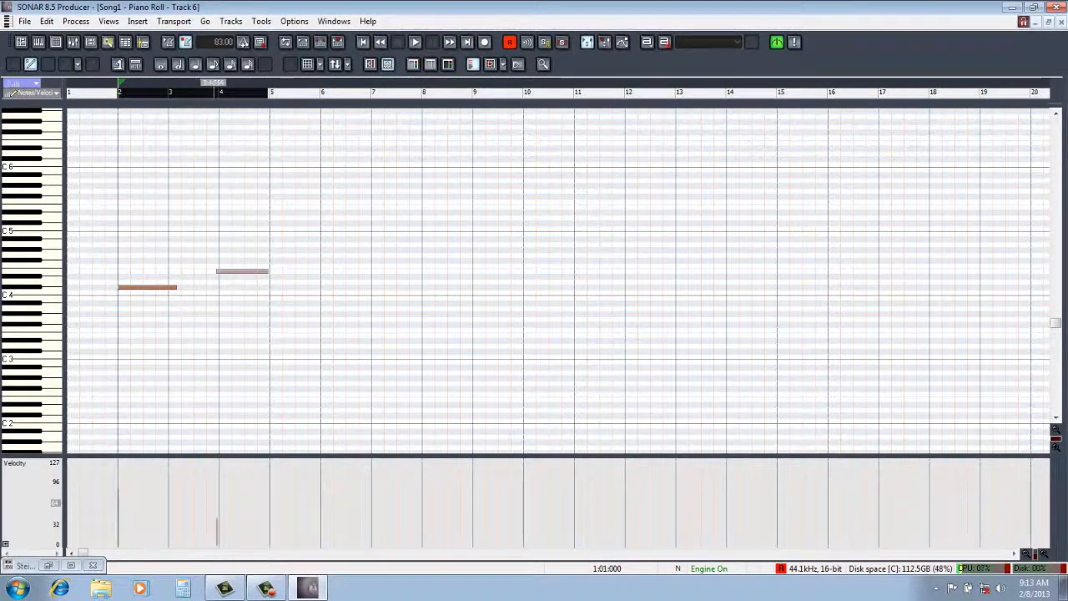
Step: Raise the velocity of the note at measure 4 to about 64 and quantize measures 2 to 5 to sixteenths with 61 percent swing
left_click_drag(213, 504, 220, 502)
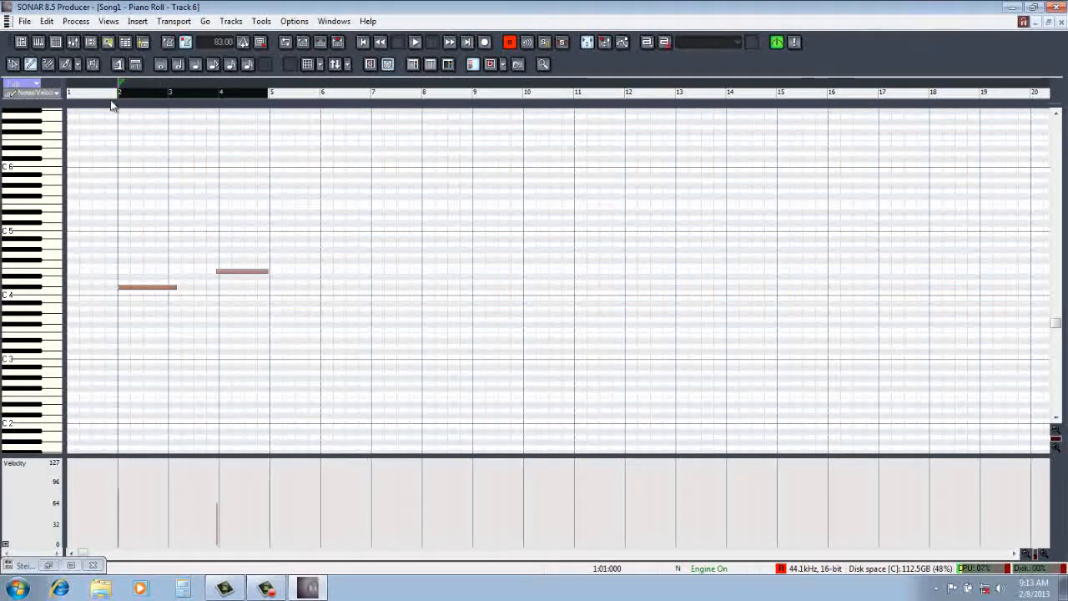
left_click_drag(112, 94, 315, 92)
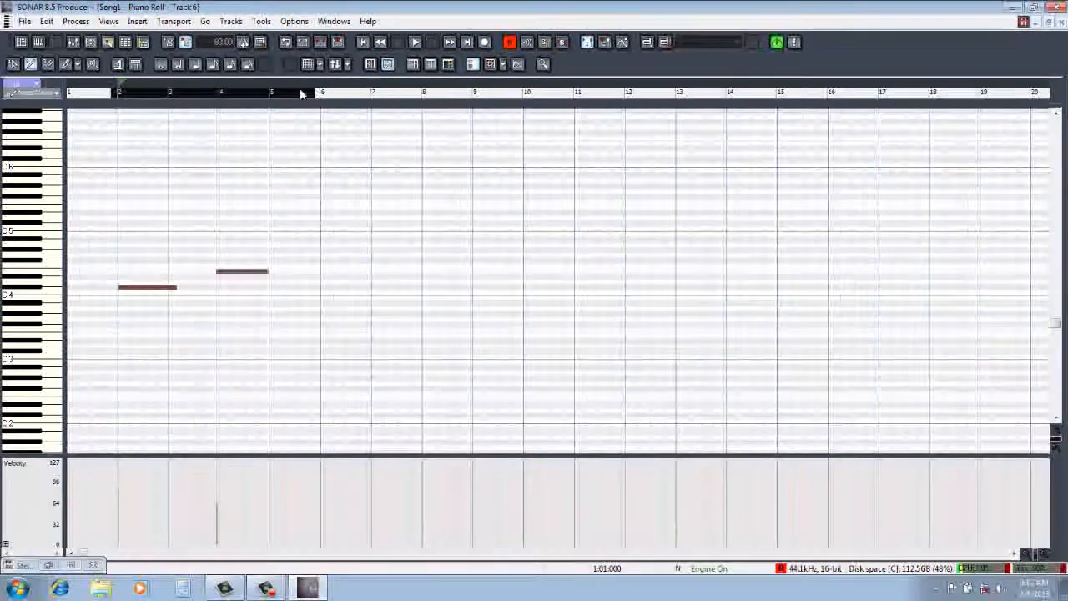
left_click(75, 21)
left_click(88, 103)
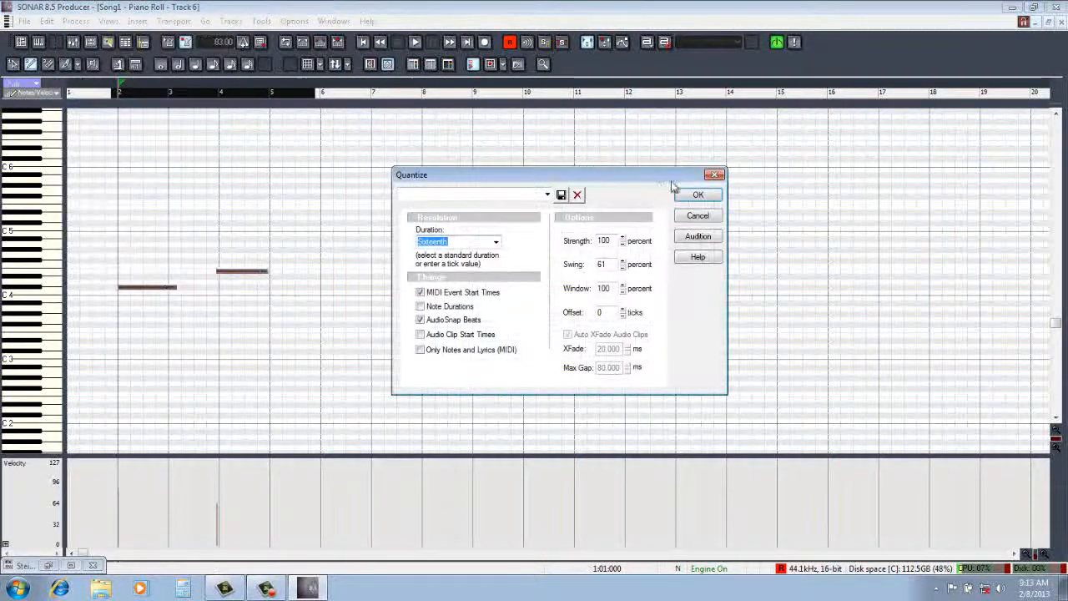
left_click(698, 196)
Step: Play the edited Track 6 notes from the middle of measure 1 up to measure 4 and close the Piano Roll
left_click(95, 93)
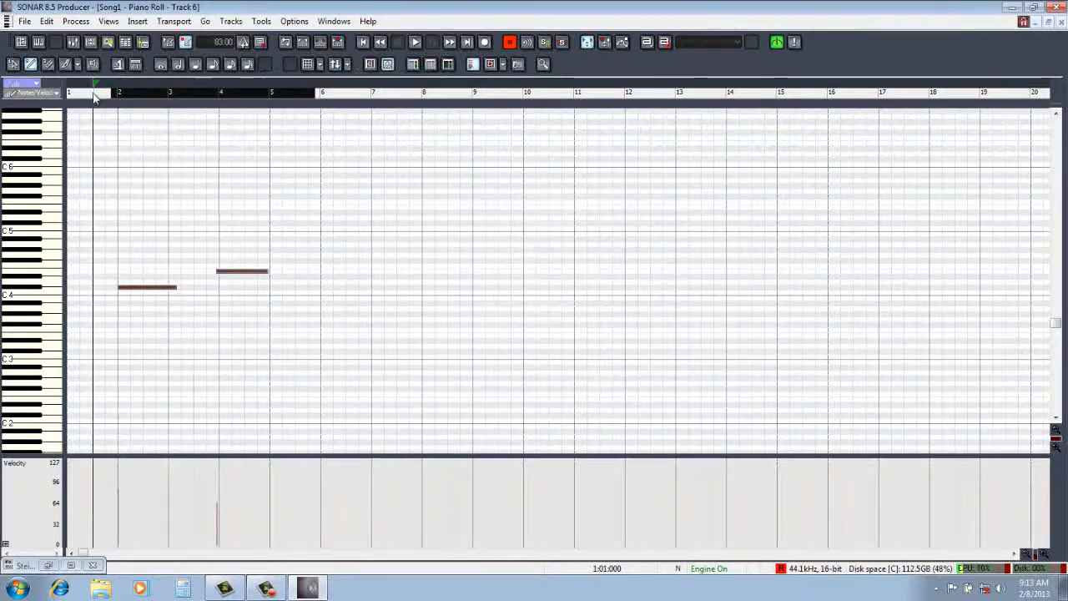
left_click(414, 42)
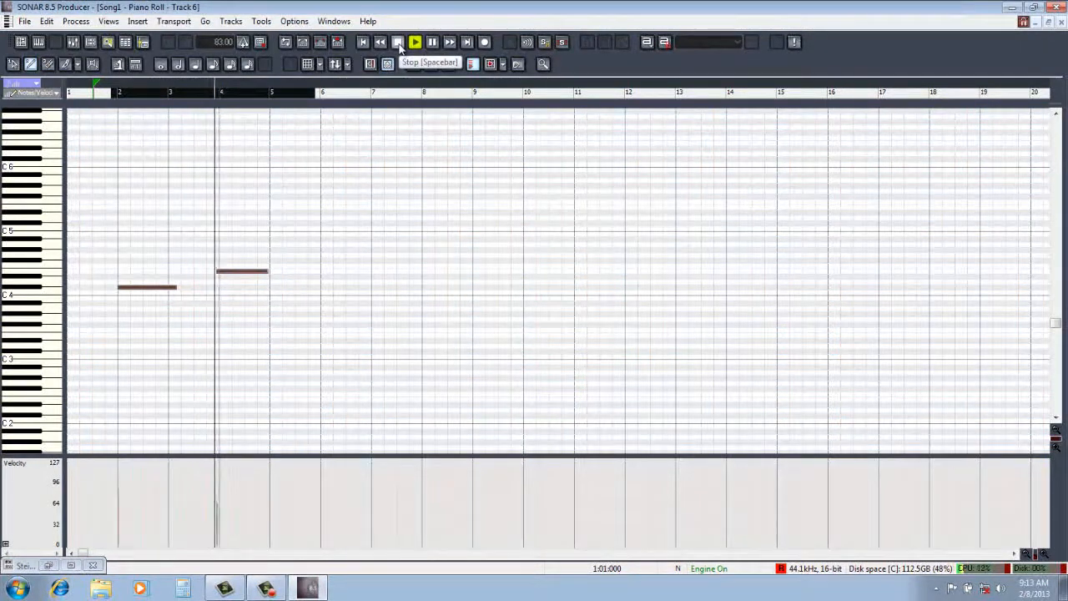
left_click(397, 43)
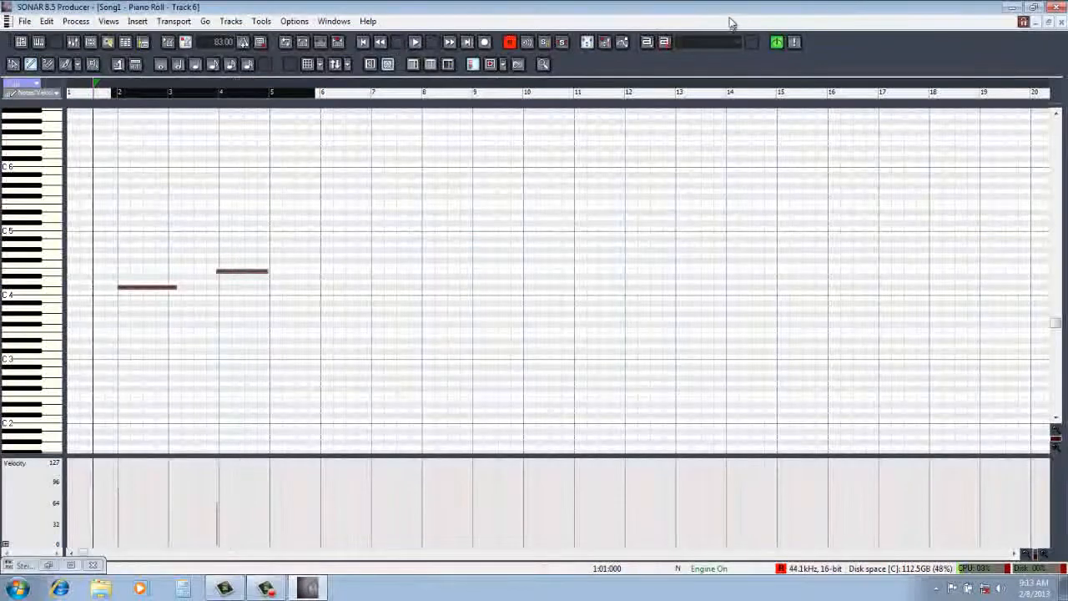
left_click(1061, 23)
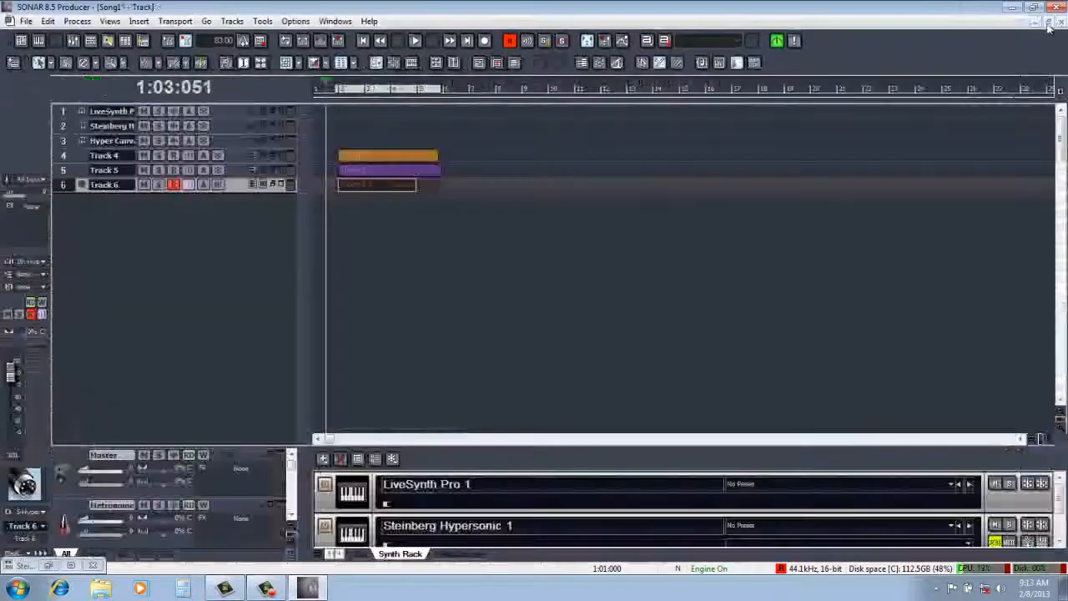
Step: Disarm Track 6 and return to the start of the project
left_click(172, 185)
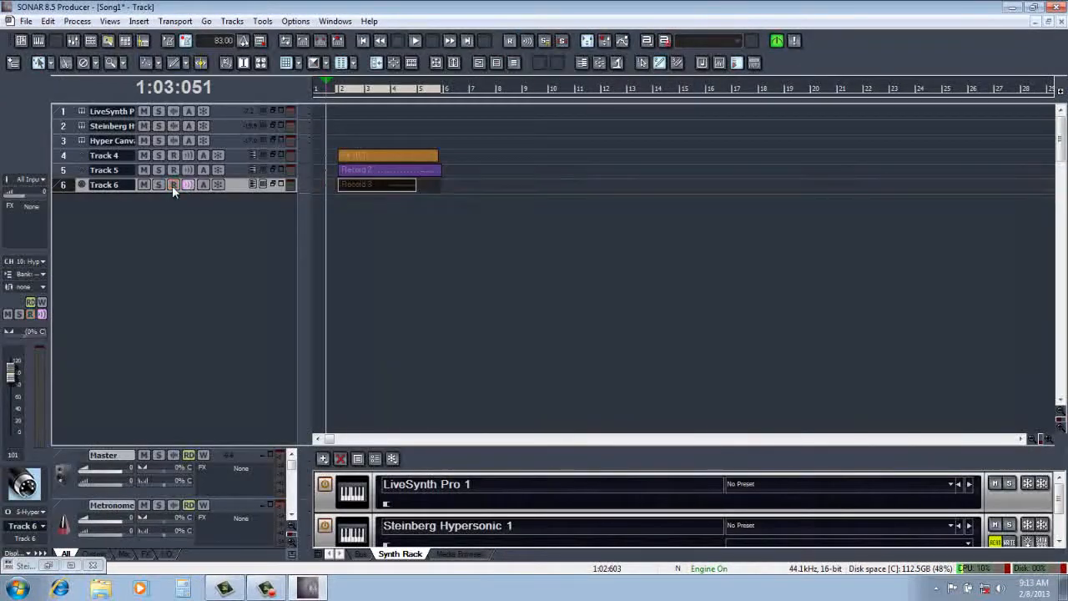
left_click(361, 42)
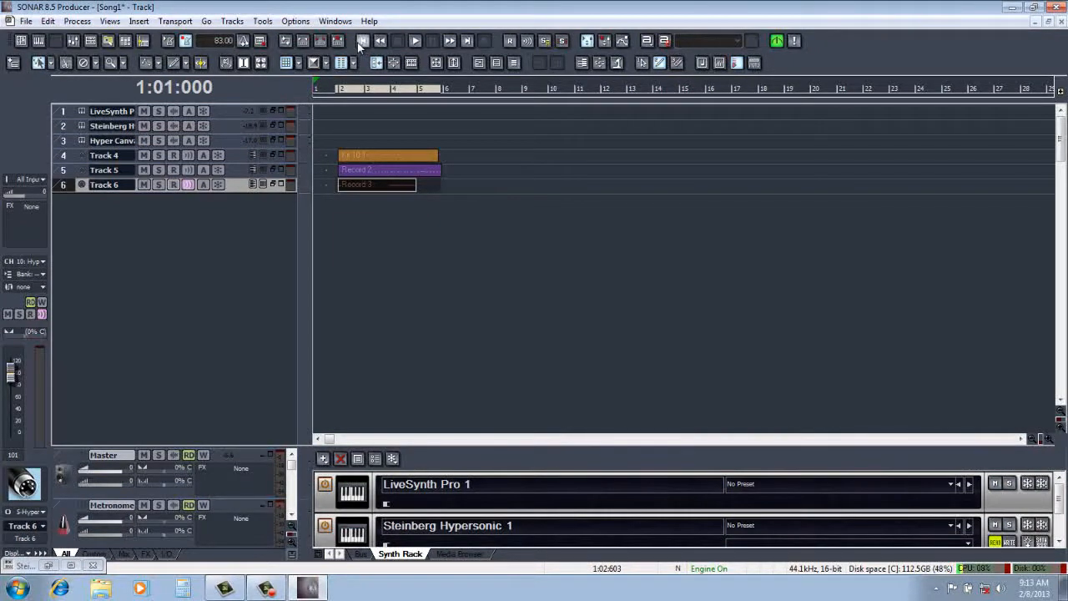
left_click(139, 21)
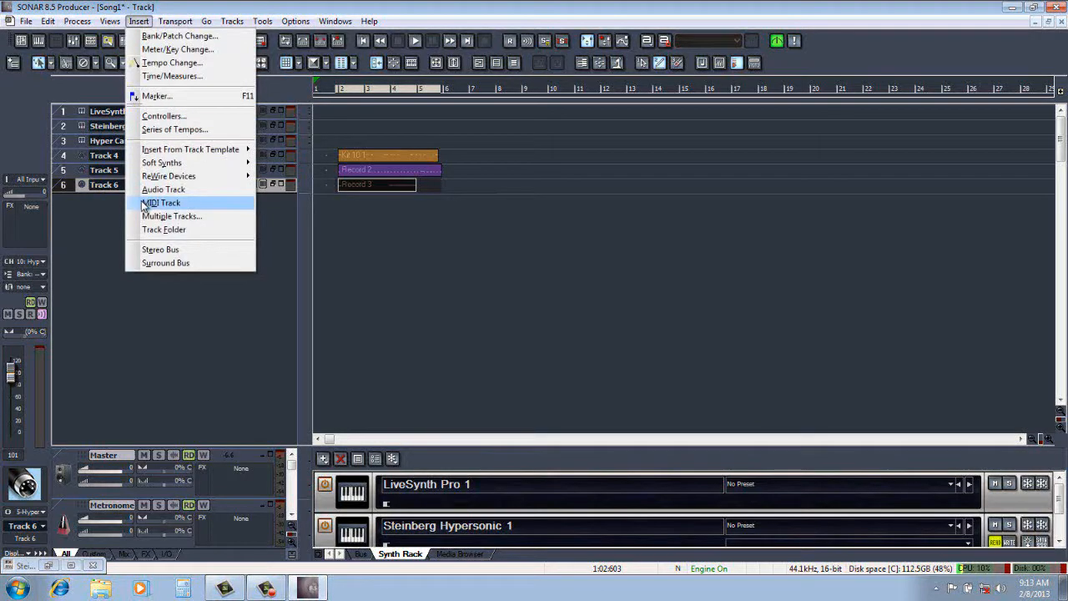
left_click(756, 62)
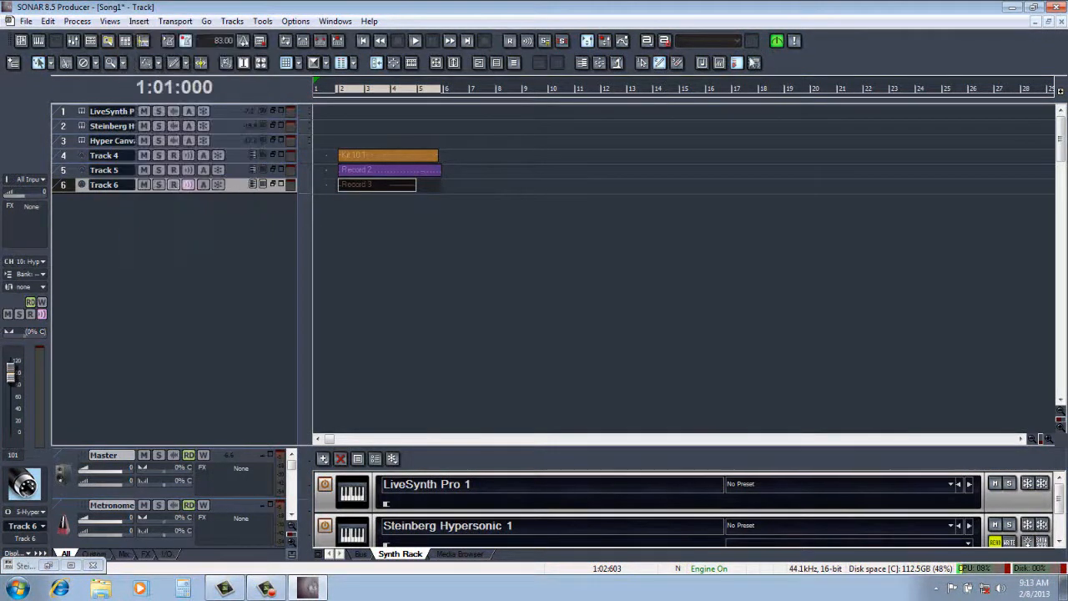
Step: Move the now time to measure 2 and set the clips' Snap To Grid to Measure with the Move By mode
left_click(338, 92)
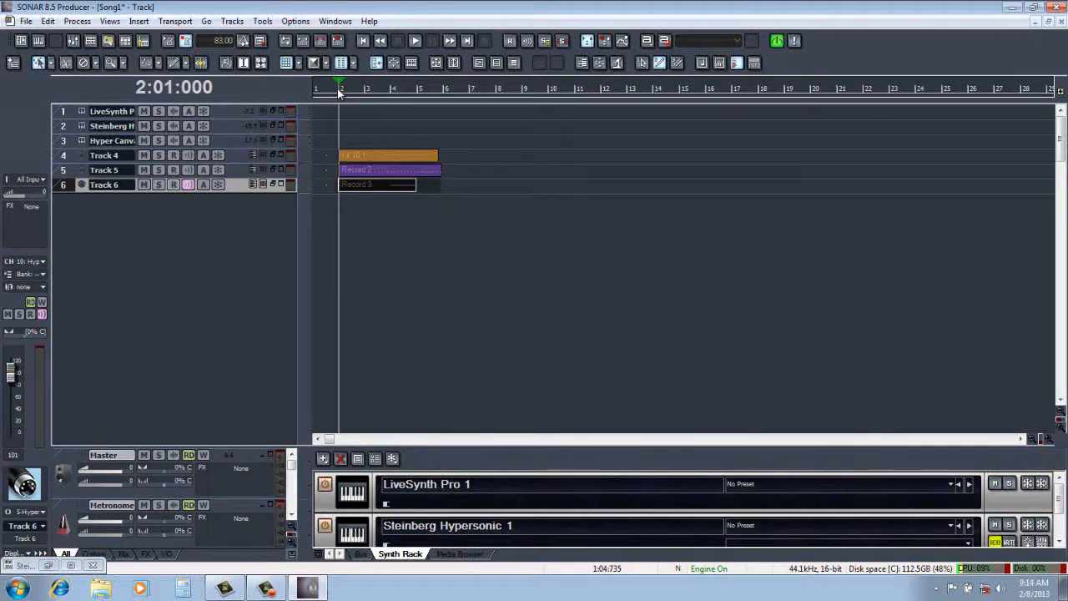
left_click(338, 94)
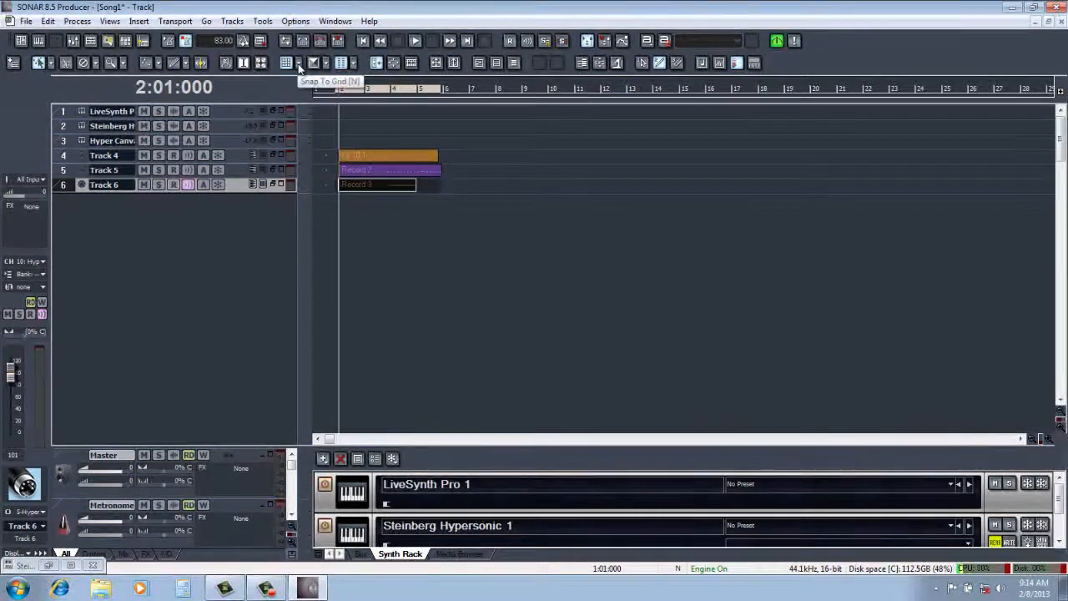
left_click(298, 65)
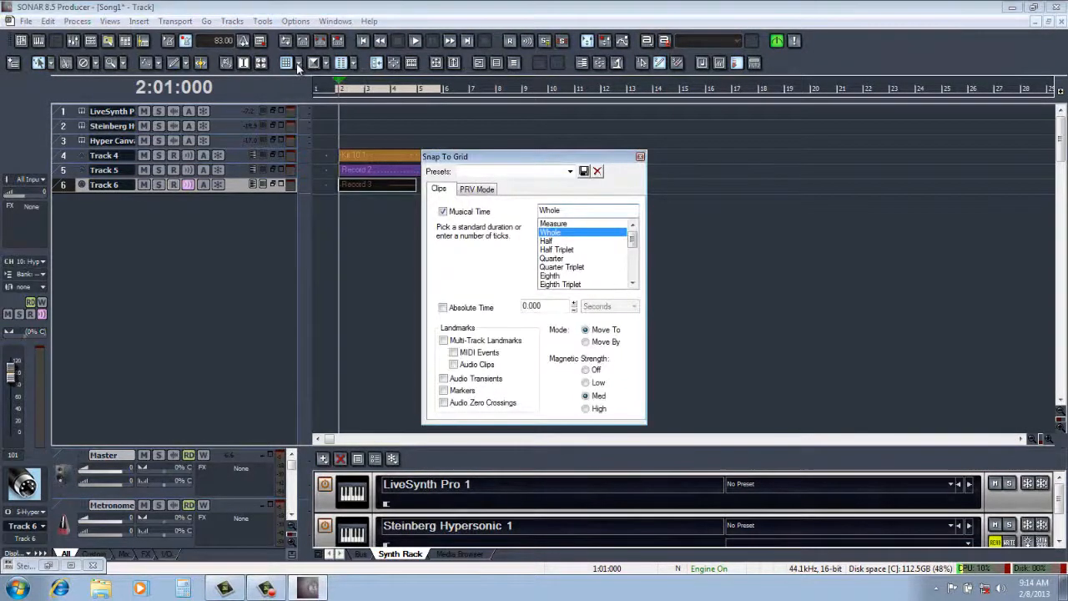
left_click(553, 224)
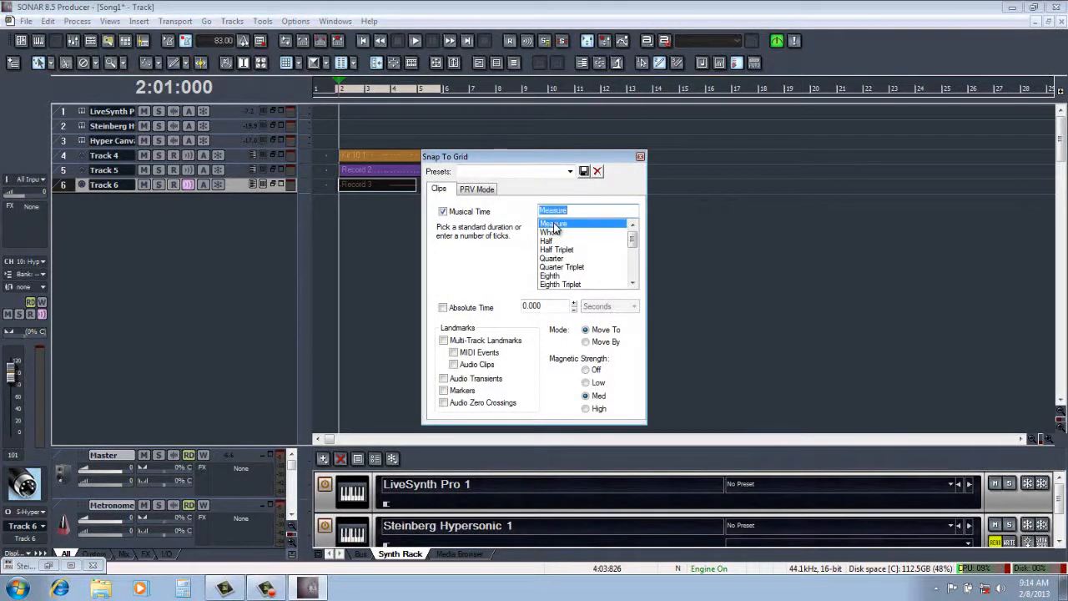
left_click(586, 342)
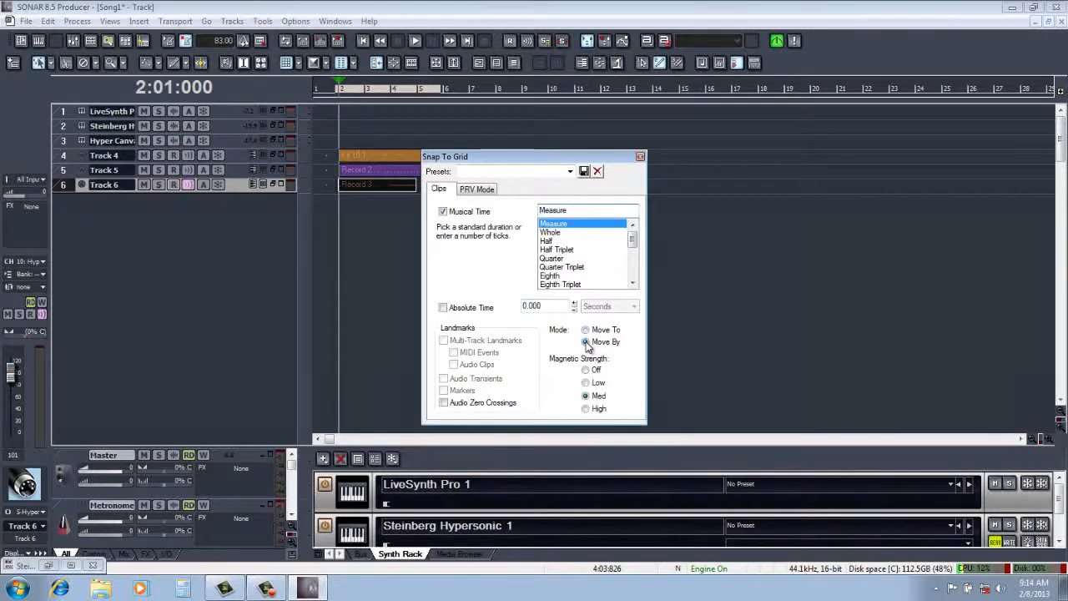
Step: Set the Piano Roll's Snap To Grid to Measure with the Move By mode and close the snap settings
left_click(471, 190)
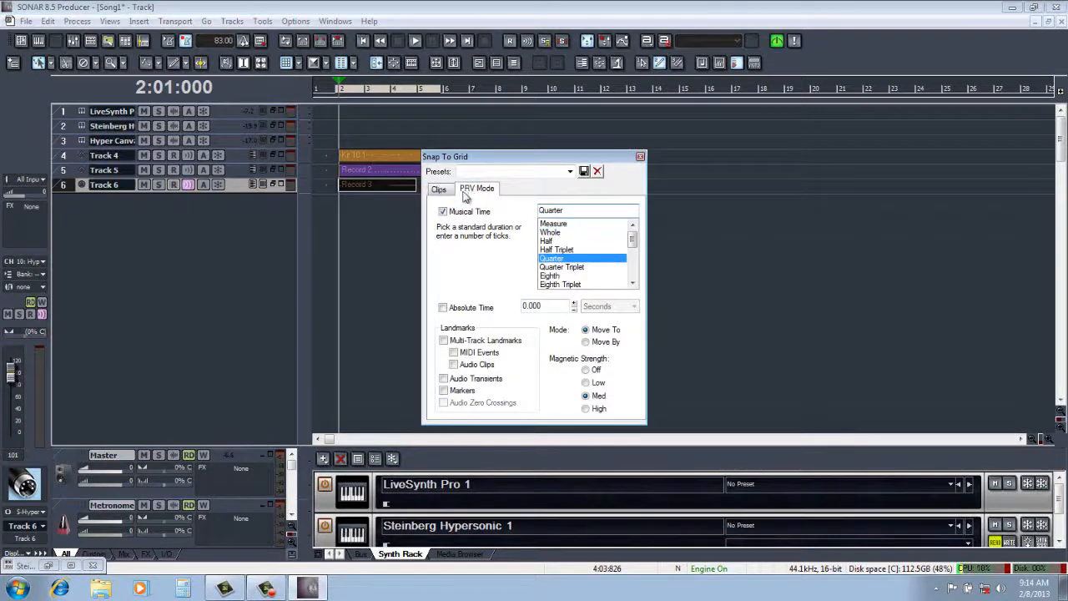
left_click(549, 225)
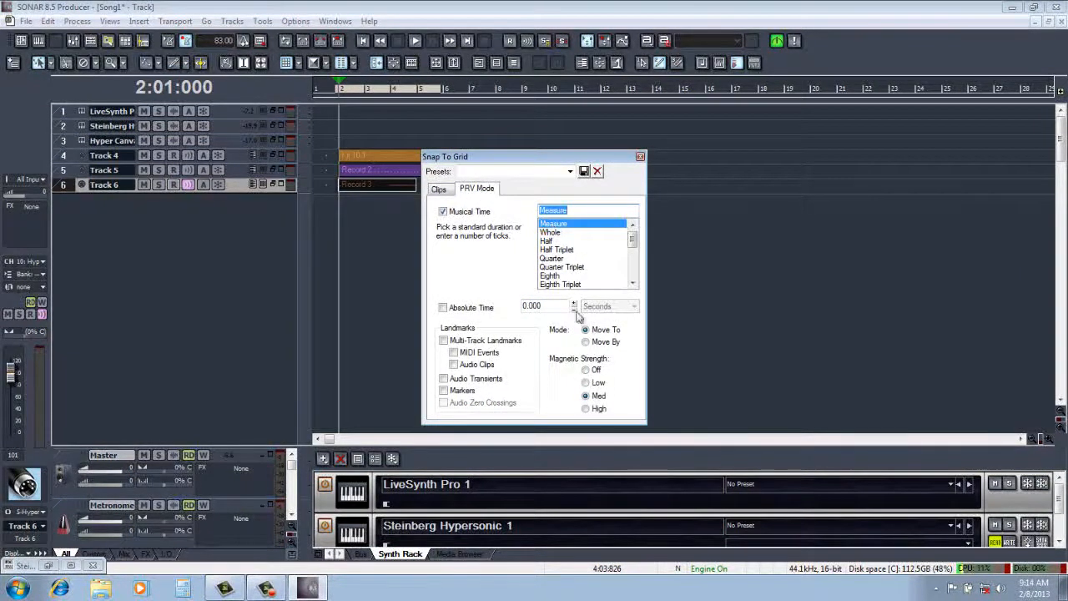
left_click(586, 342)
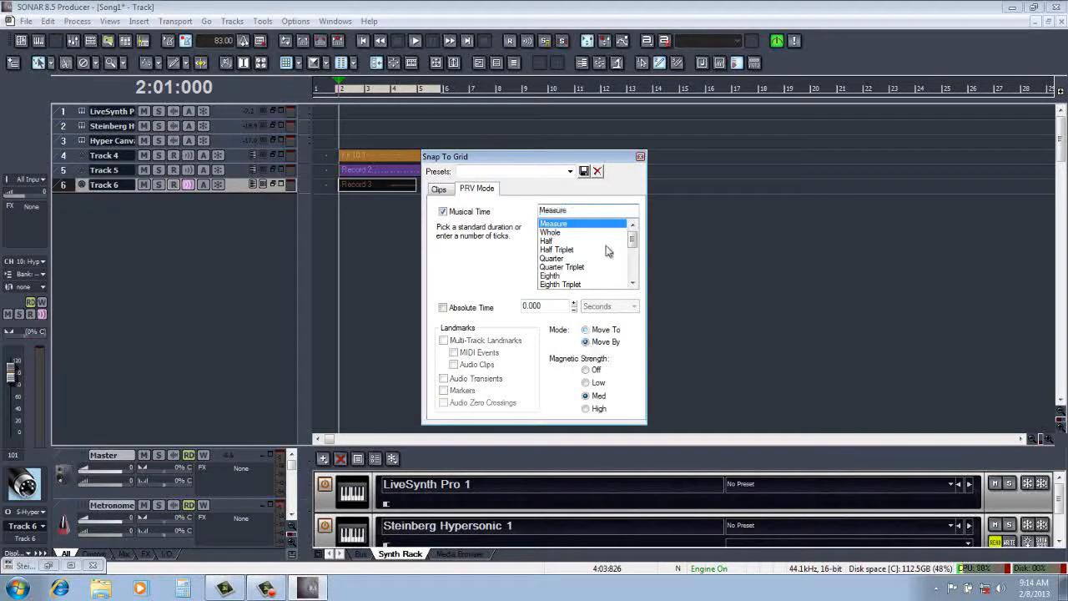
left_click(641, 158)
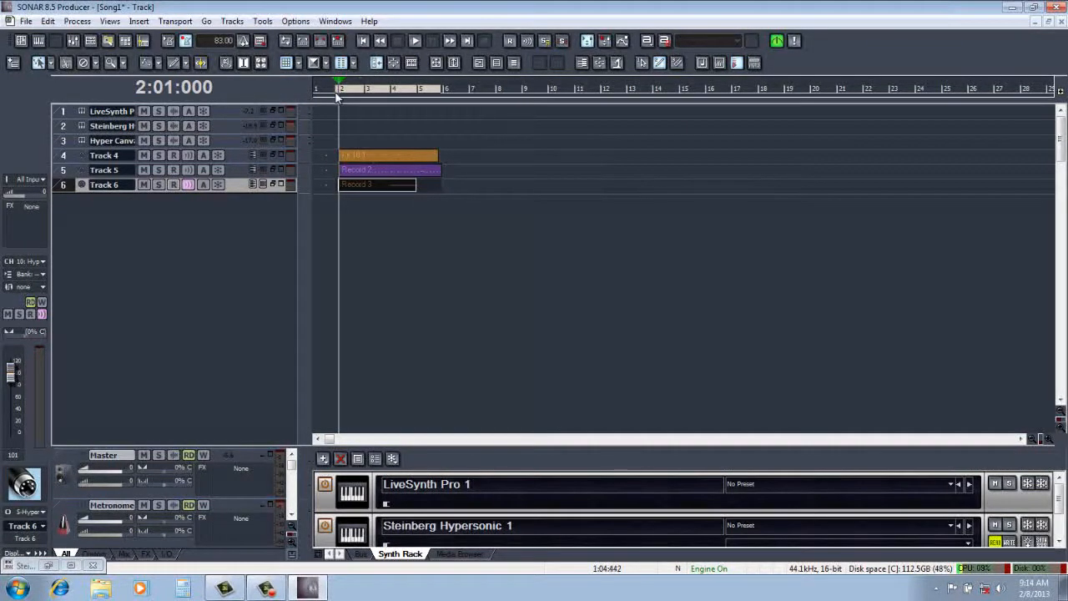
Step: Select measures 2 through 5 on Tracks 4, 5 and 6 and copy their track events
left_click_drag(339, 94, 421, 98)
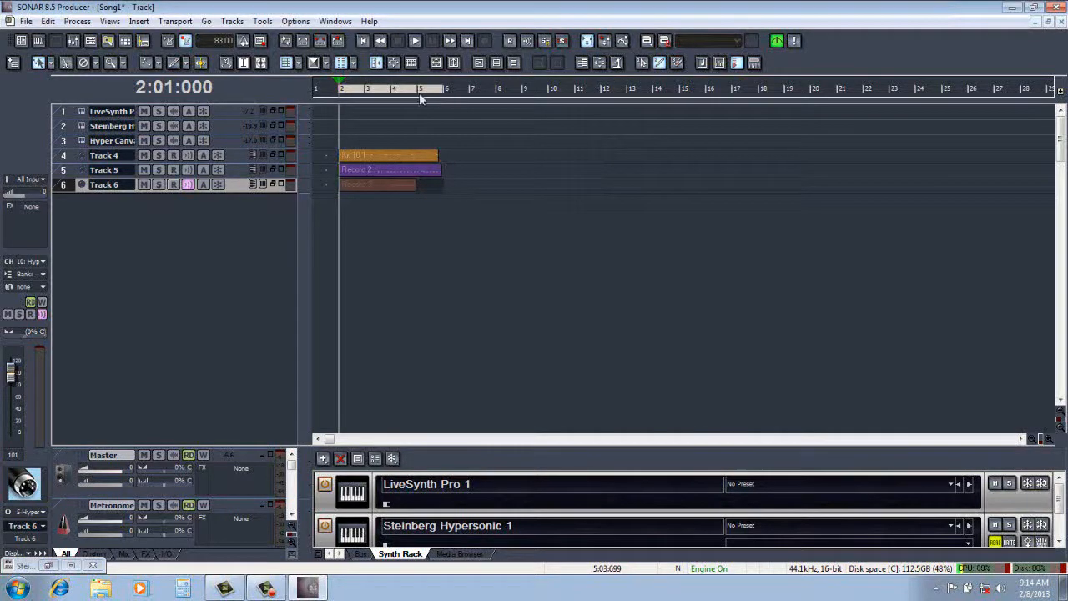
left_click(64, 158)
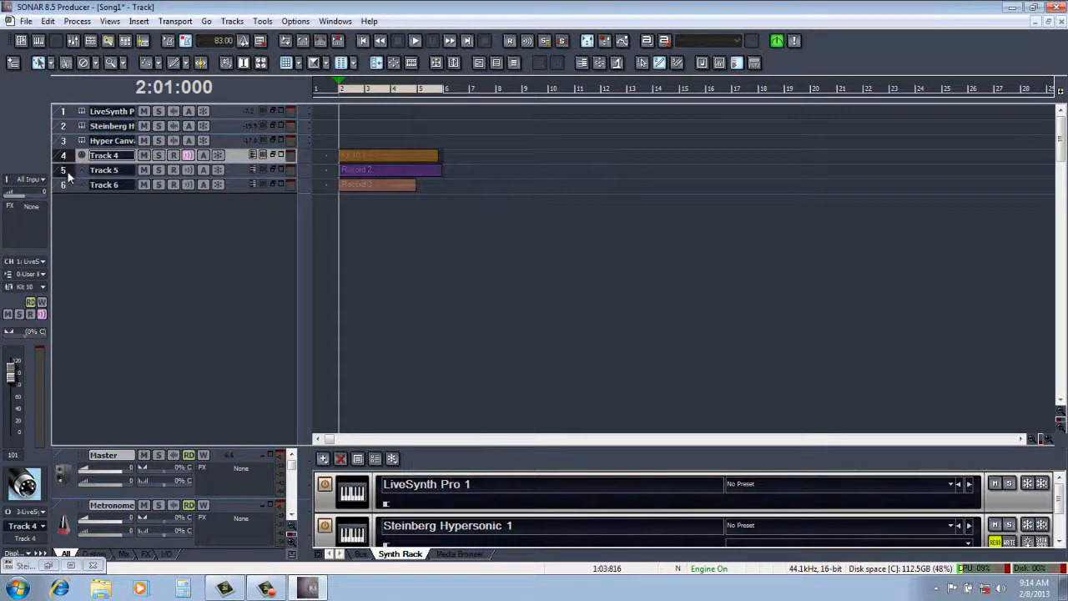
left_click(49, 22)
left_click(64, 108)
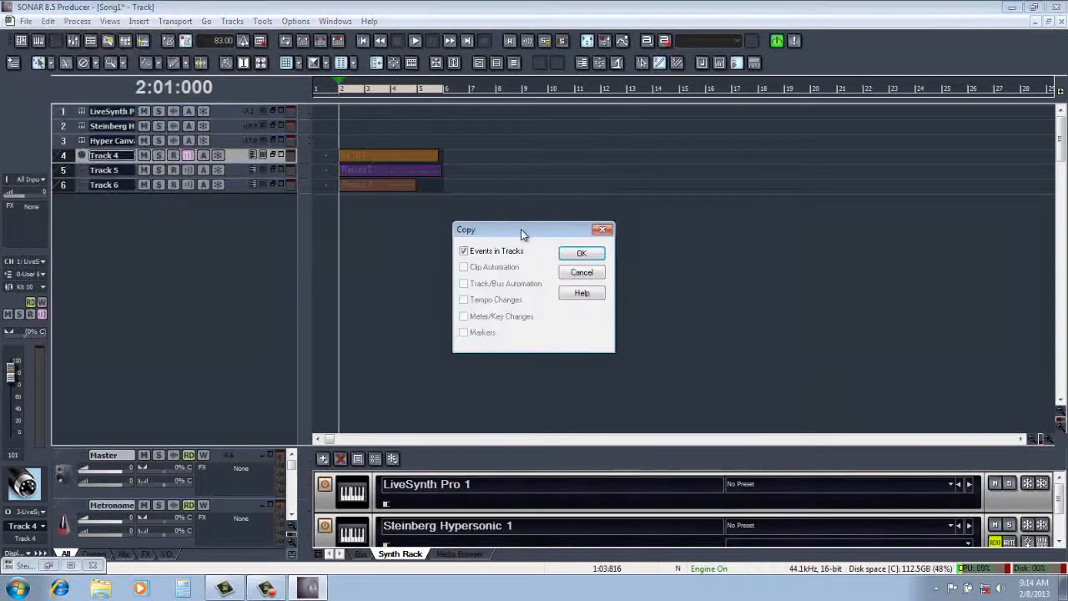
left_click(581, 253)
Step: Paste the copied clips of Tracks 4, 5 and 6 at the start of measure 6
left_click(444, 91)
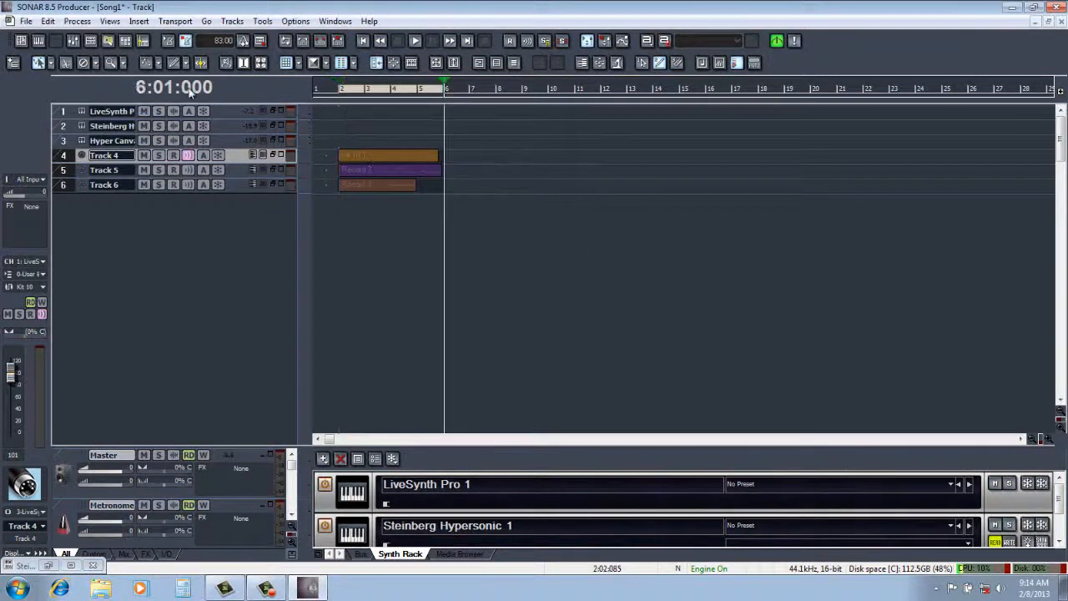
left_click(48, 22)
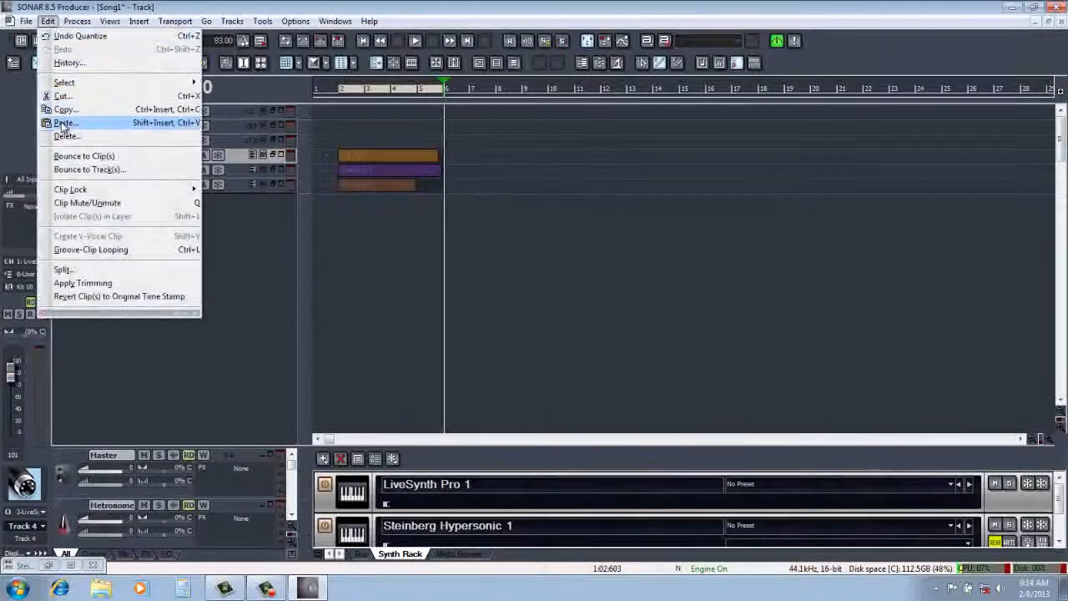
left_click(65, 119)
left_click(459, 227)
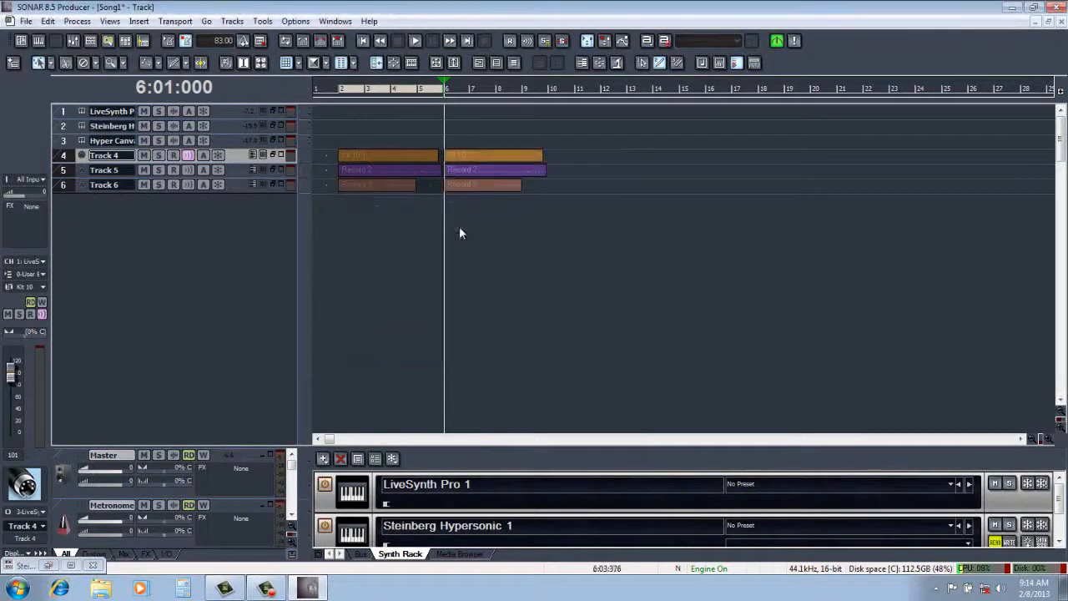
Step: Insert a MIDI track below Track 6 and select it
left_click(138, 22)
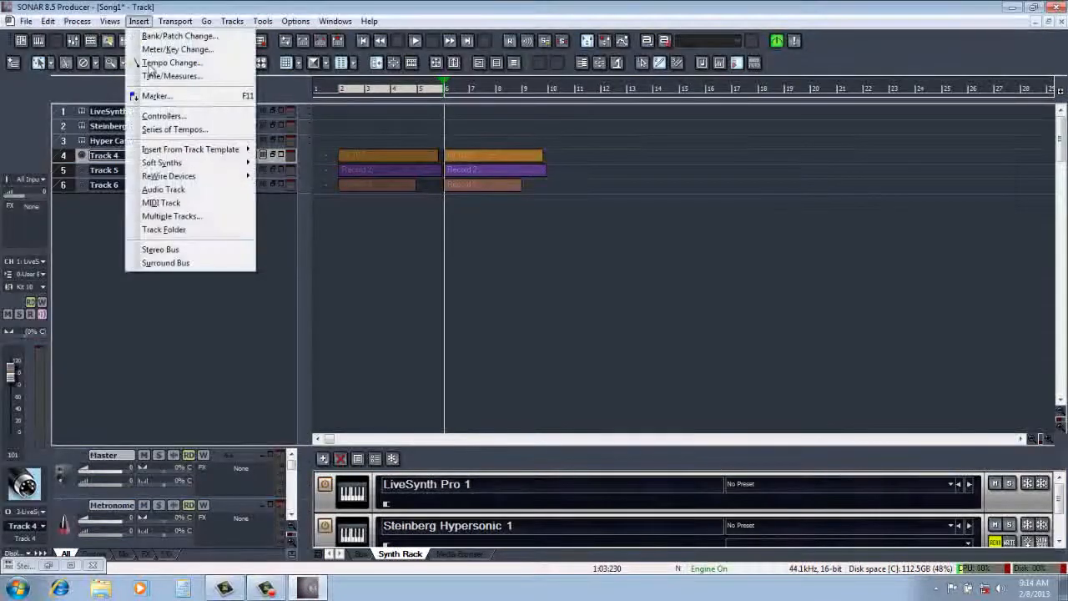
left_click(163, 205)
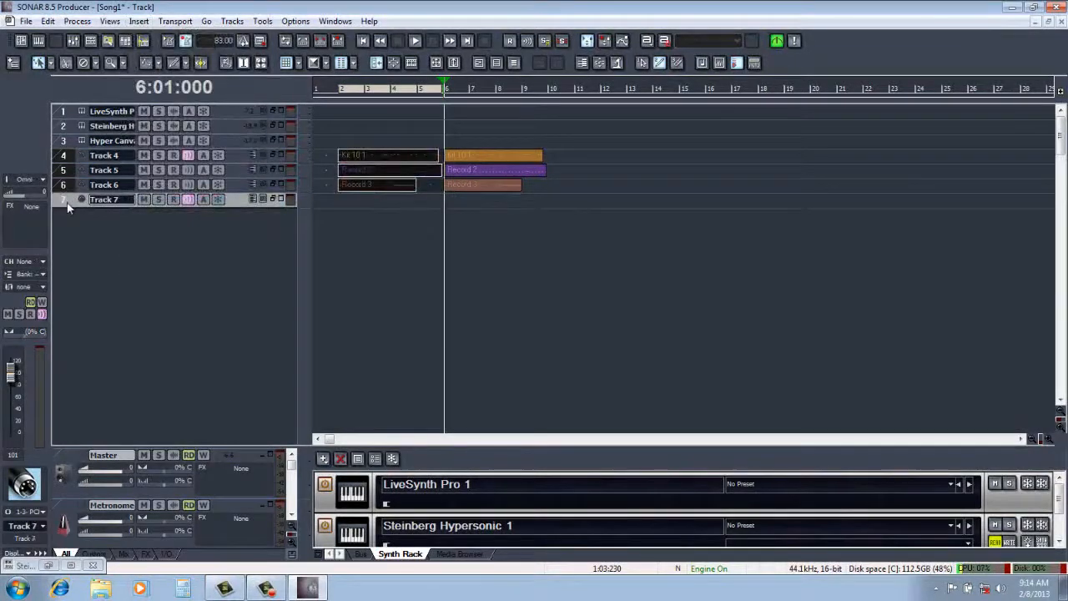
left_click(68, 202)
Step: Set Track 7's output to Hyper Canvas 1 on channel 10 in its track properties and accept them
double_click(232, 199)
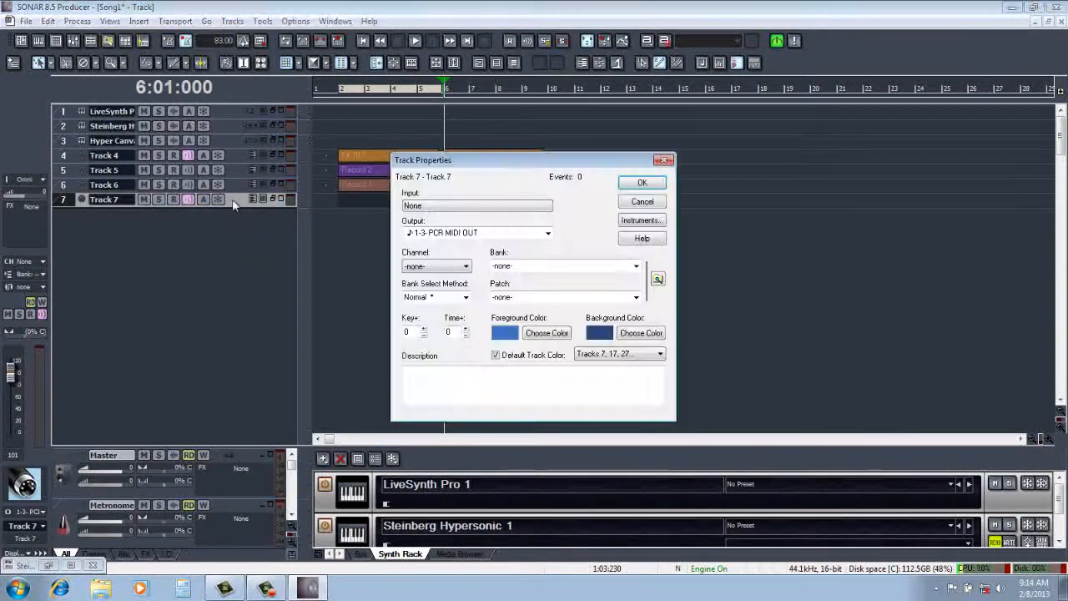
left_click(548, 234)
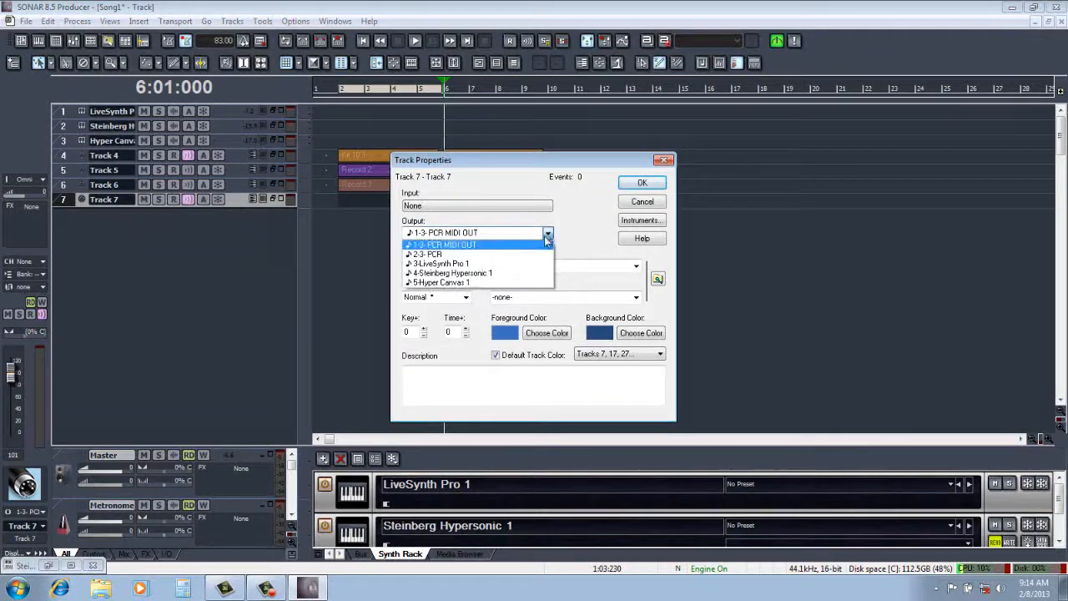
left_click(521, 285)
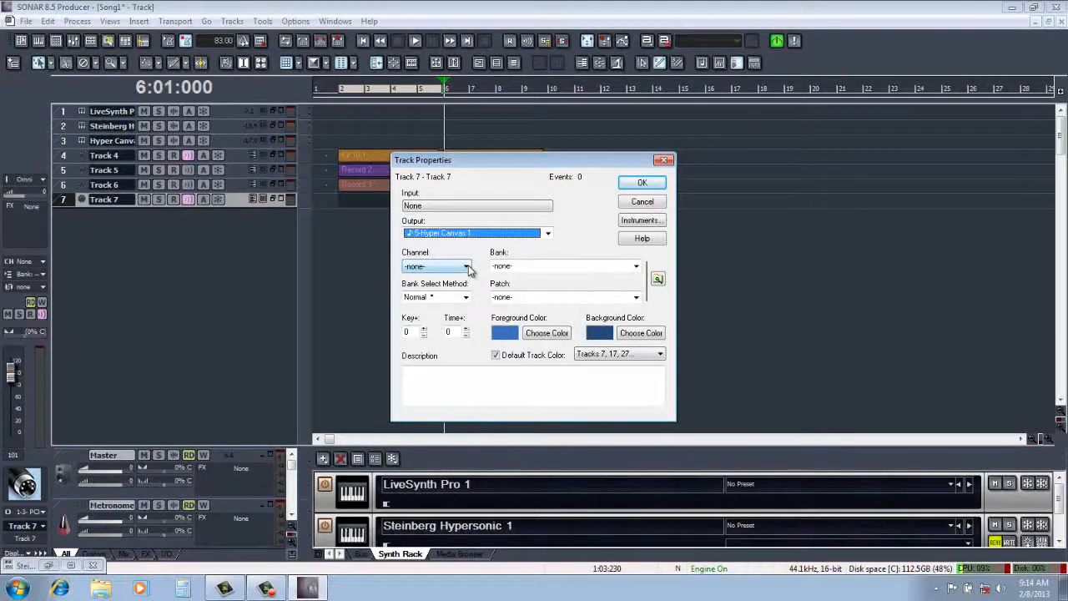
left_click(468, 267)
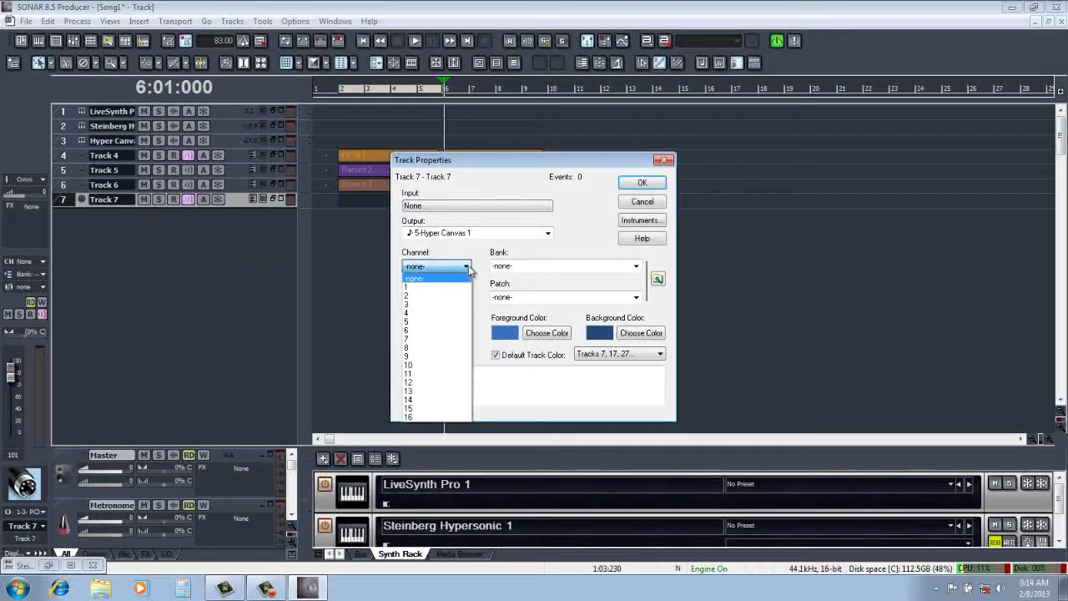
left_click(432, 366)
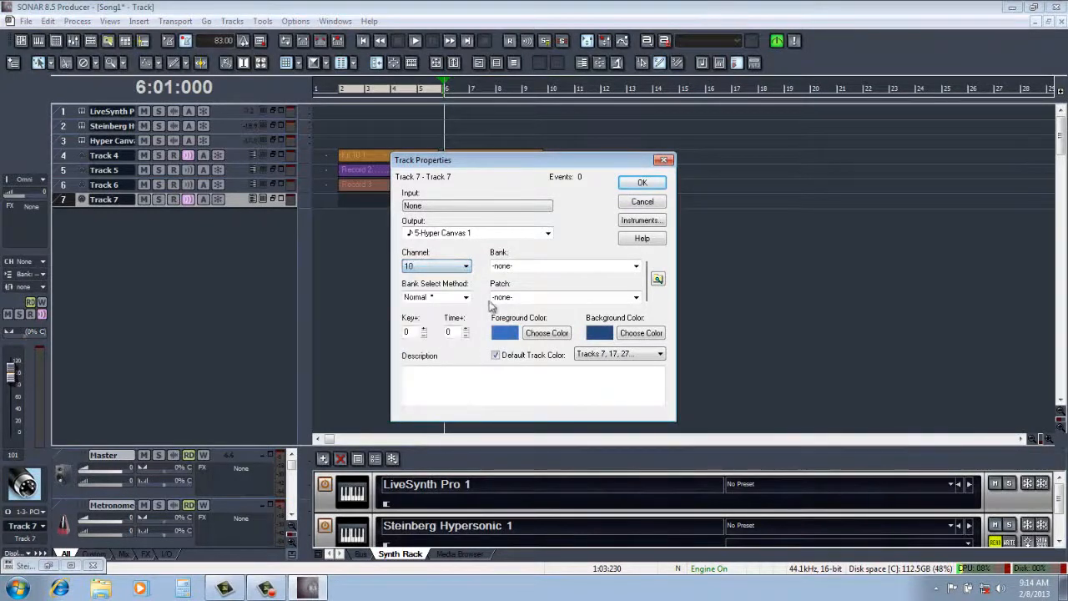
left_click(640, 186)
Step: Arm Track 7 and record a MIDI take from the start of the song to just past measure 10
left_click(173, 200)
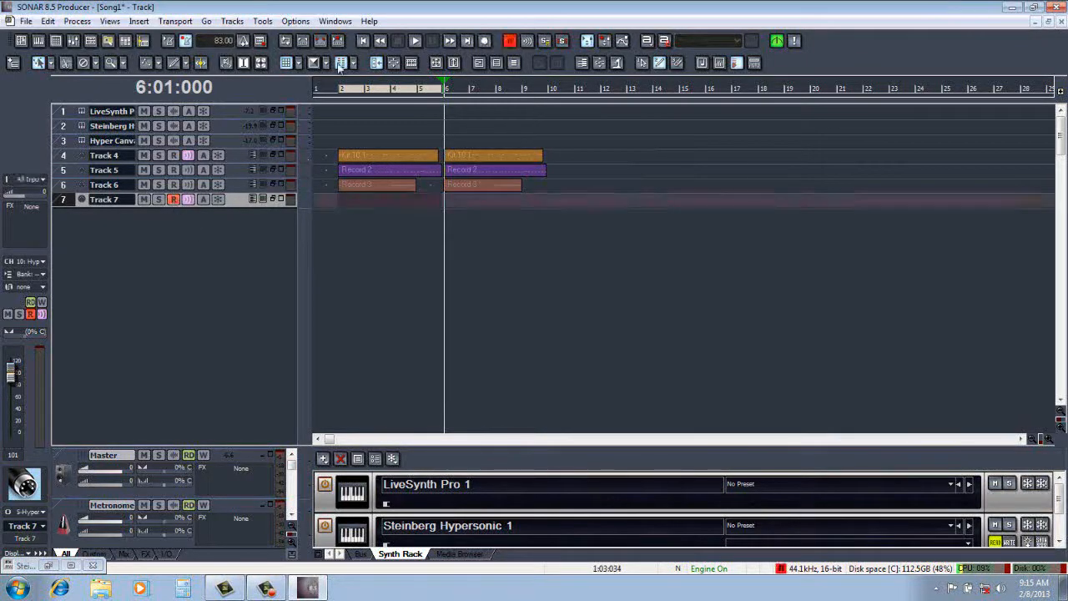
left_click(364, 41)
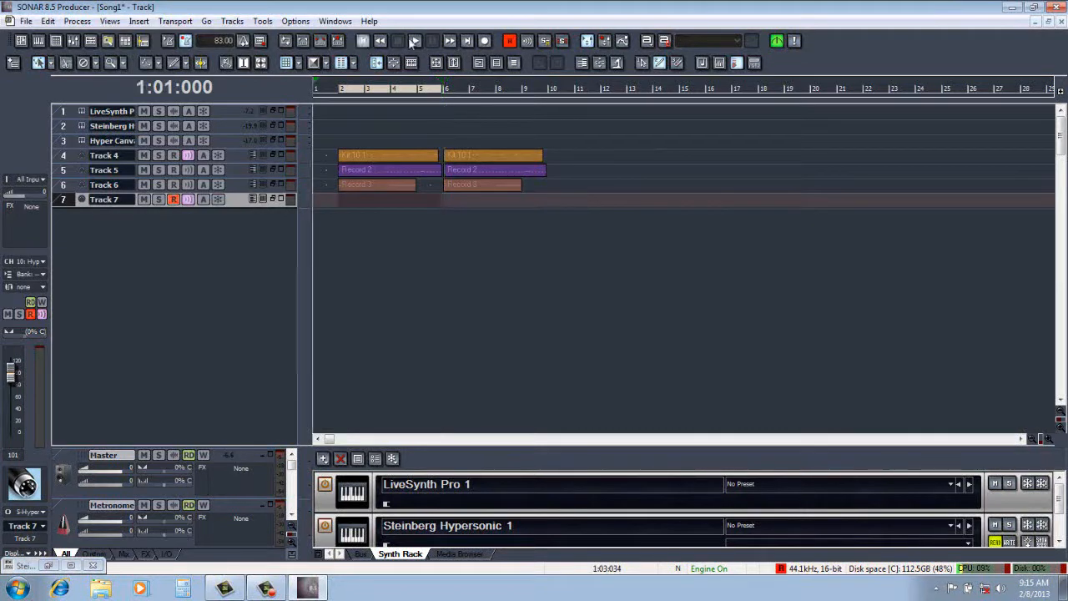
left_click(485, 42)
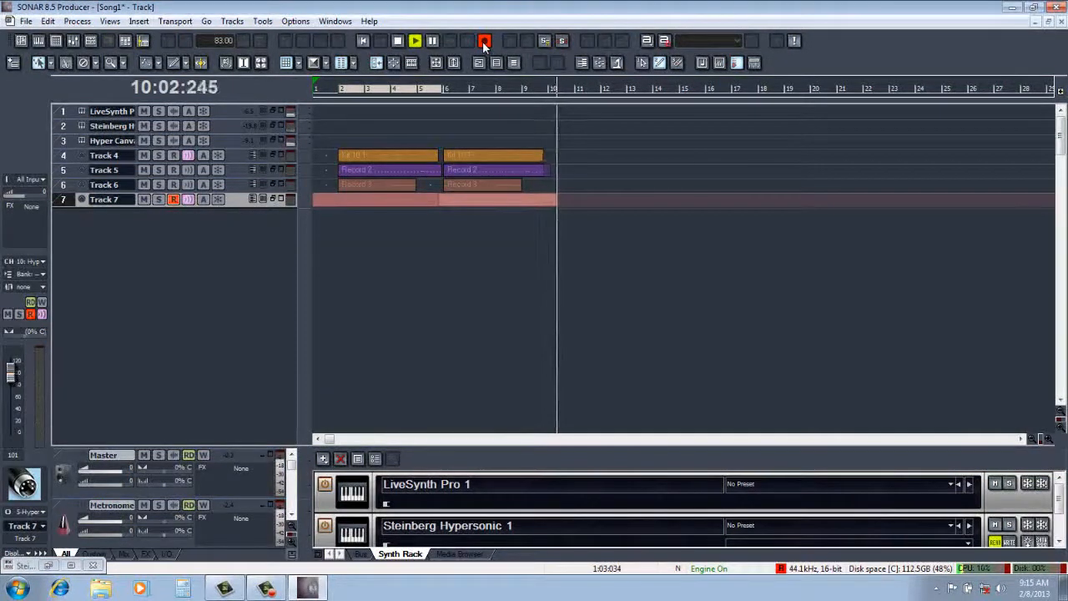
left_click(484, 42)
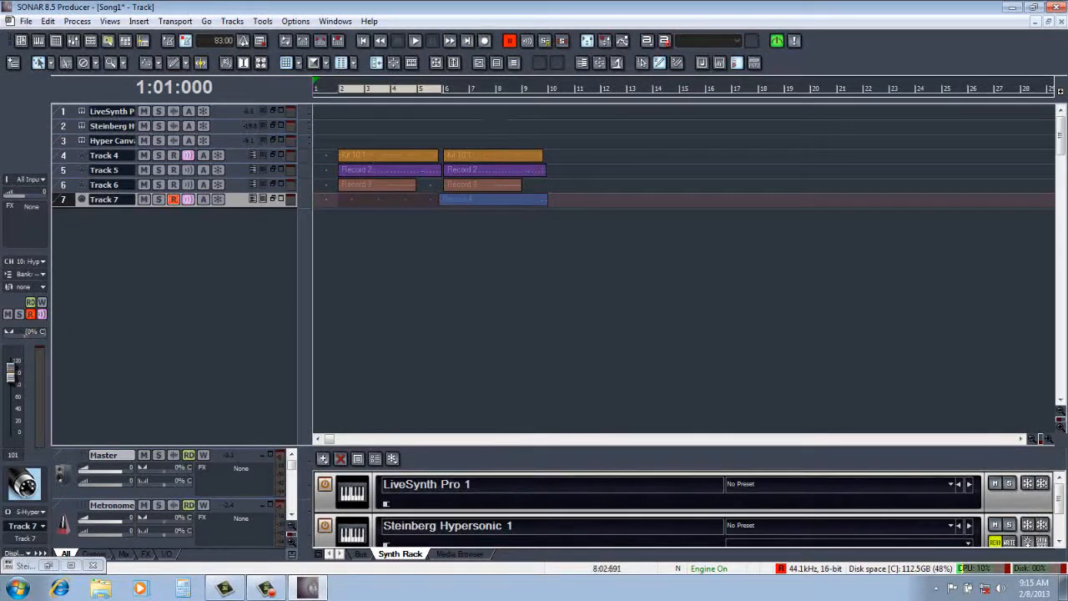
Step: Quantize the recorded Track 7 clip to sixteenths with 100 percent strength and 61 percent swing, and disarm the track
left_click(321, 41)
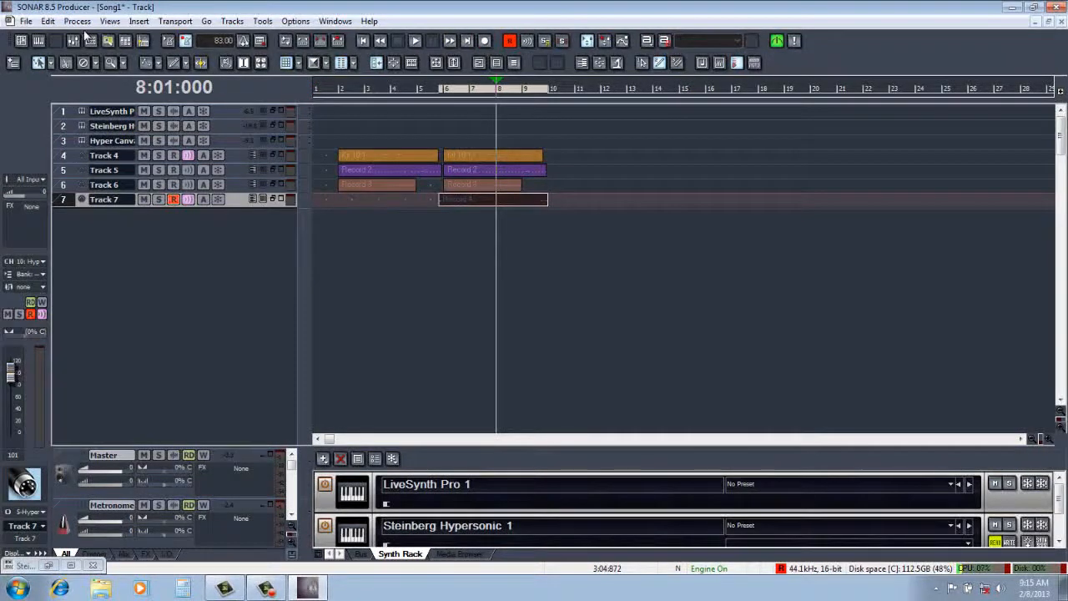
left_click(77, 21)
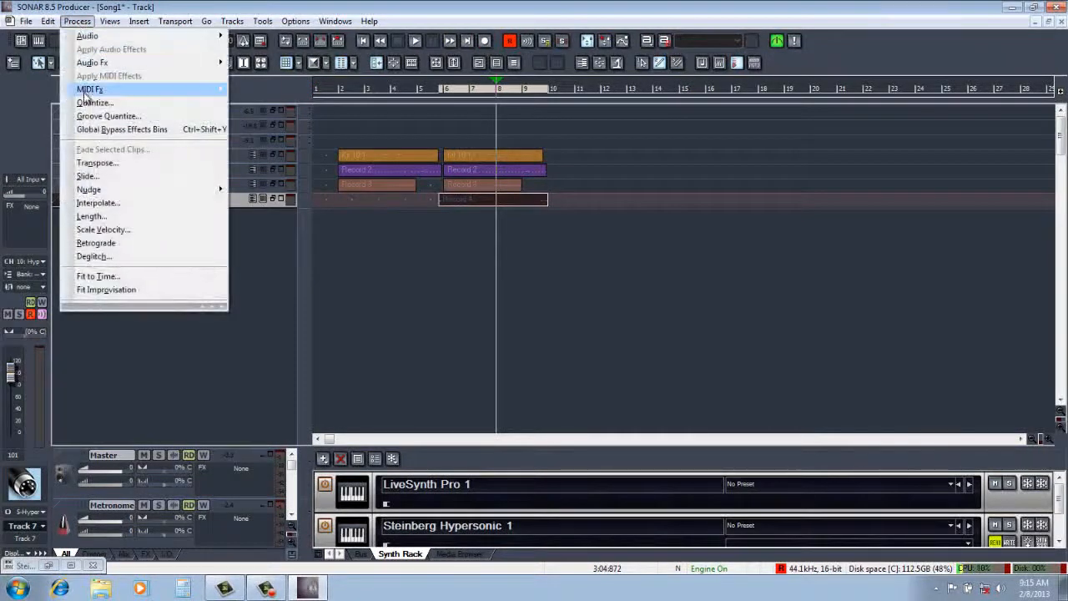
left_click(92, 102)
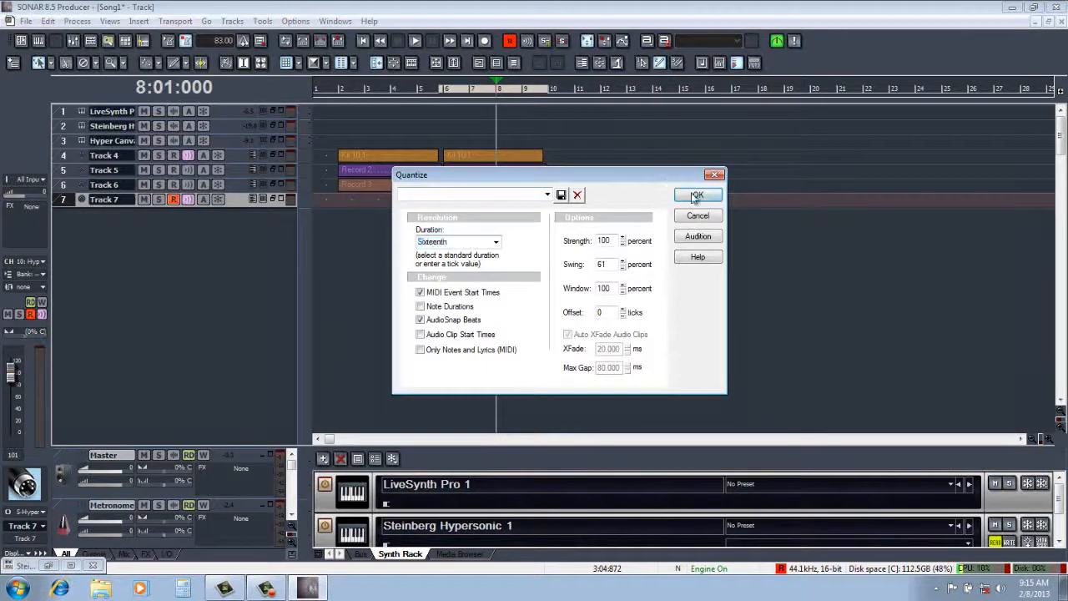
left_click(696, 196)
left_click(173, 201)
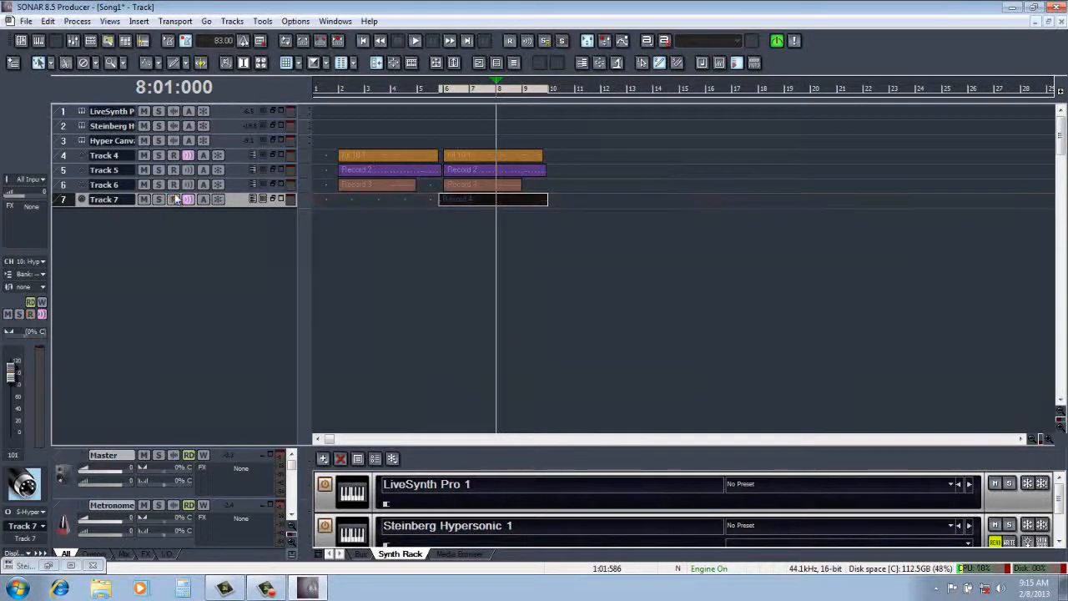
left_click(364, 41)
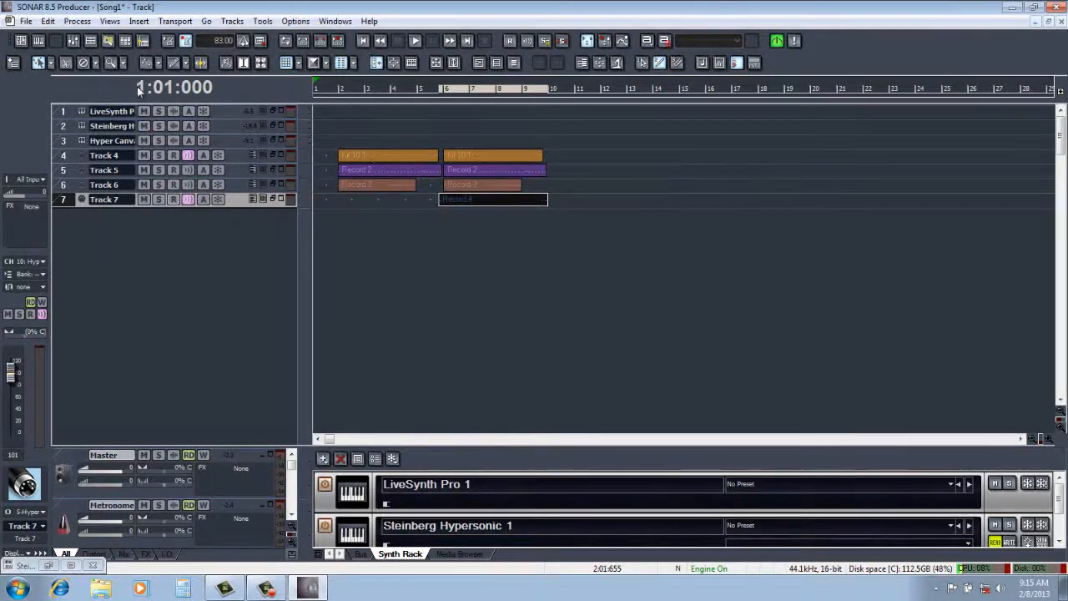
Step: Insert a MIDI track below Track 7 and select it
left_click(138, 22)
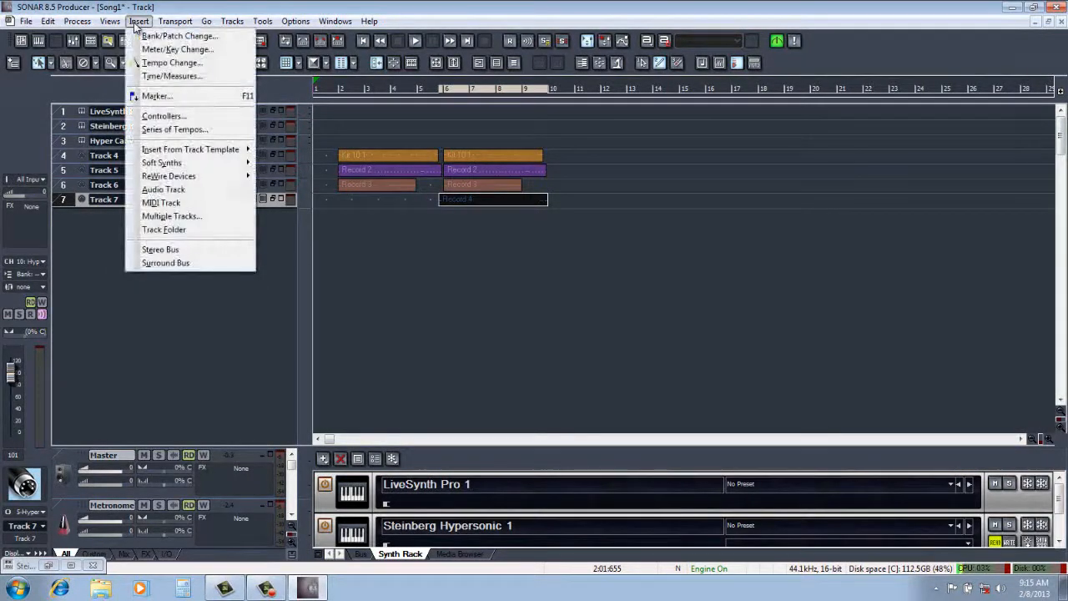
left_click(156, 203)
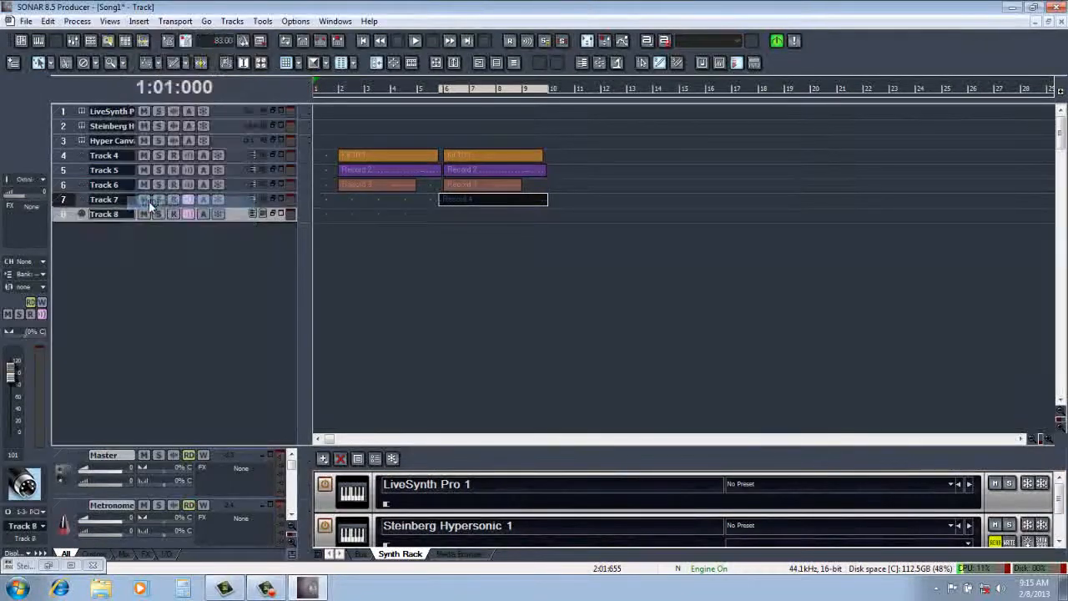
left_click(63, 214)
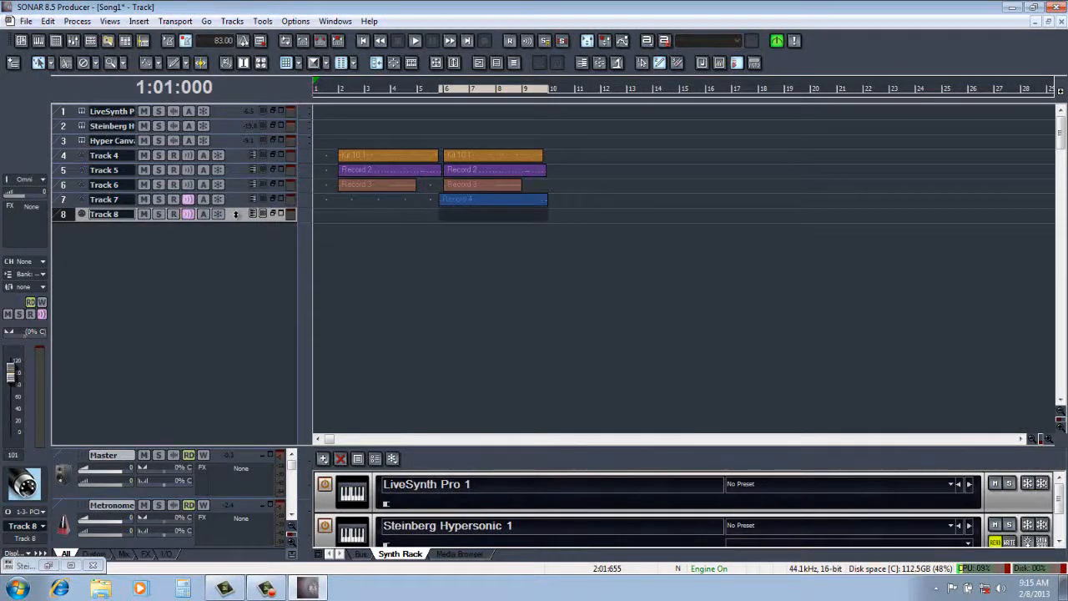
Step: Set Track 8's output to LiveSynth Pro 1 on channel 2 in its track properties
double_click(237, 215)
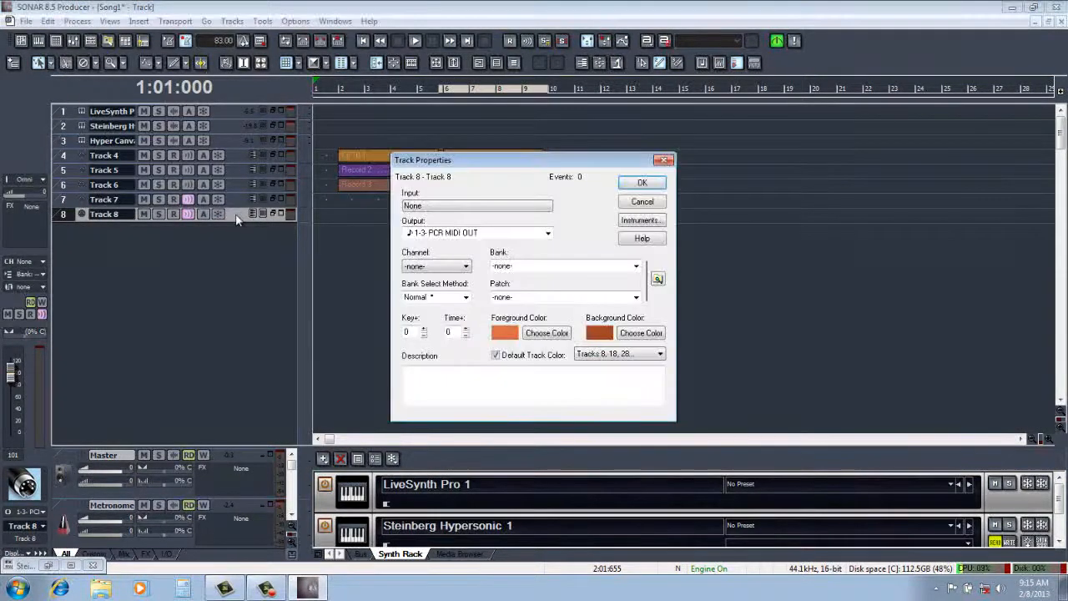
left_click(550, 234)
left_click(535, 269)
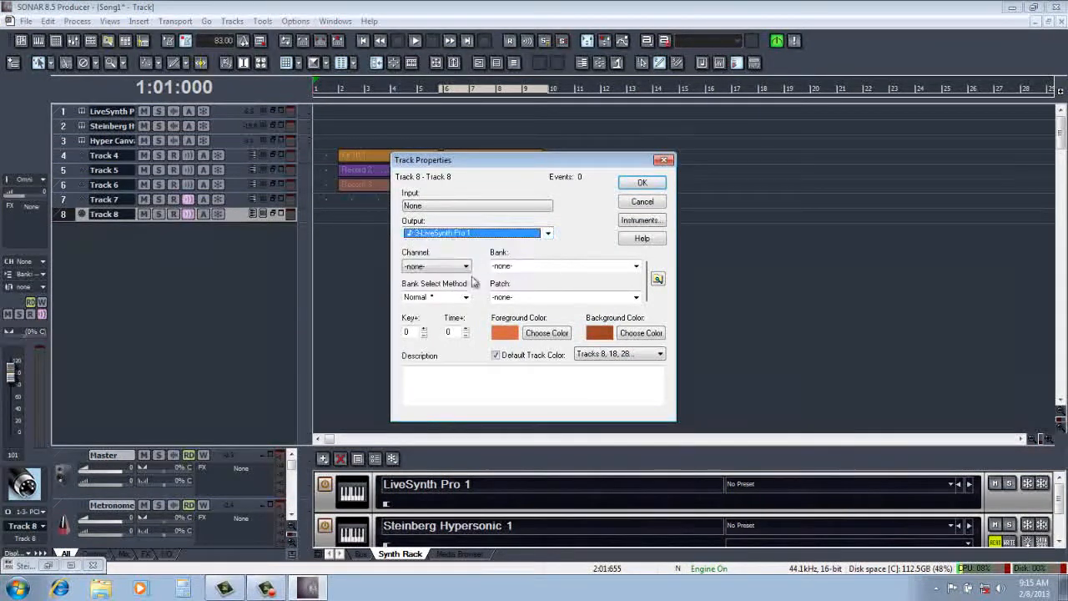
left_click(465, 267)
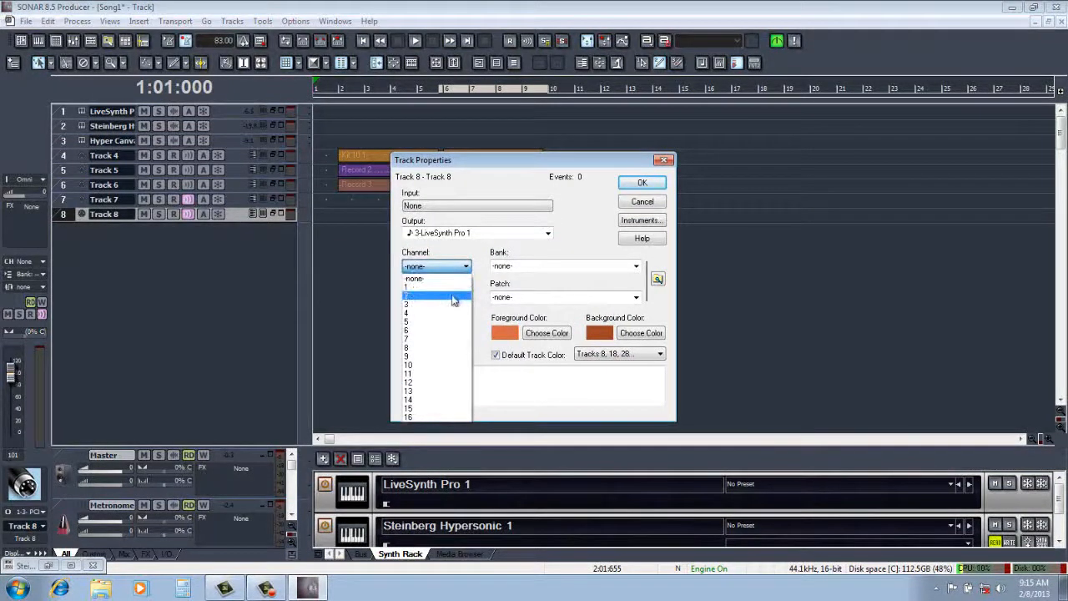
left_click(453, 296)
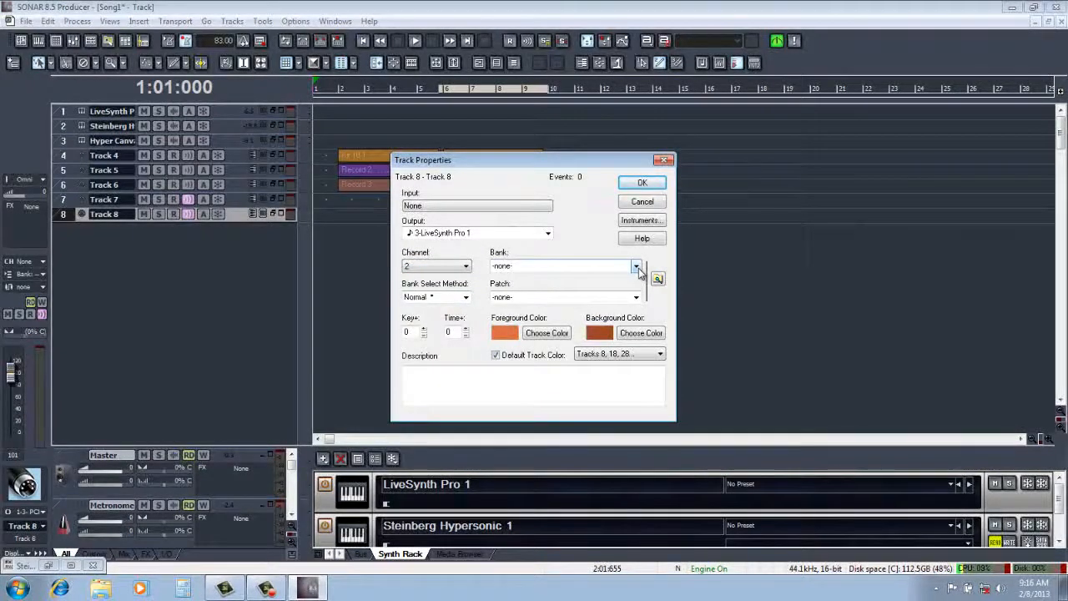
Step: Assign the General Bass good patch from 0-User Bank to Track 8 and accept the track properties
left_click(636, 265)
left_click(627, 286)
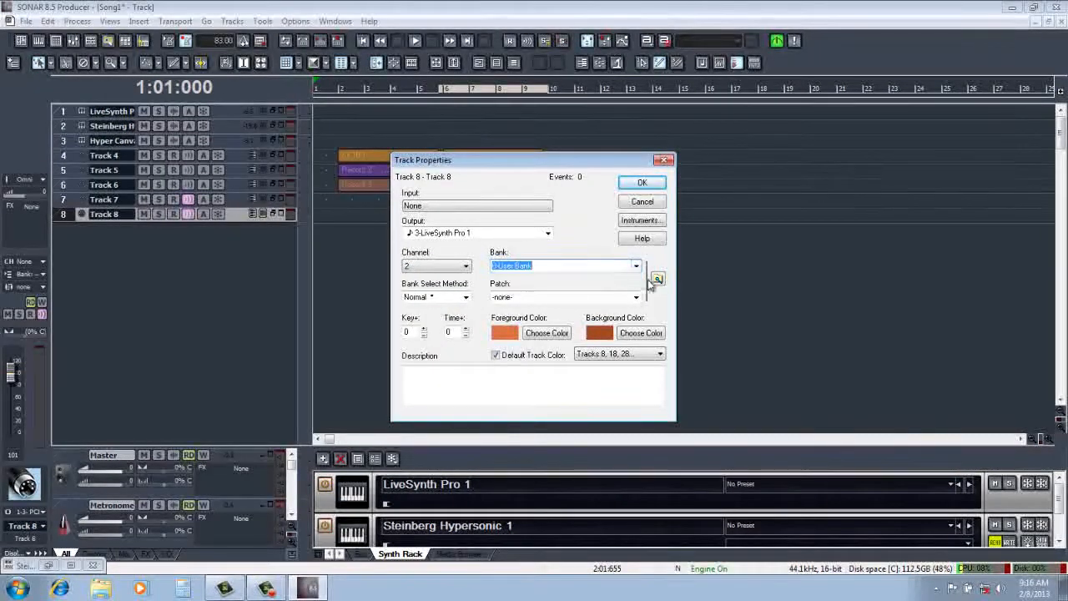
left_click(658, 279)
left_click_drag(668, 250, 668, 295)
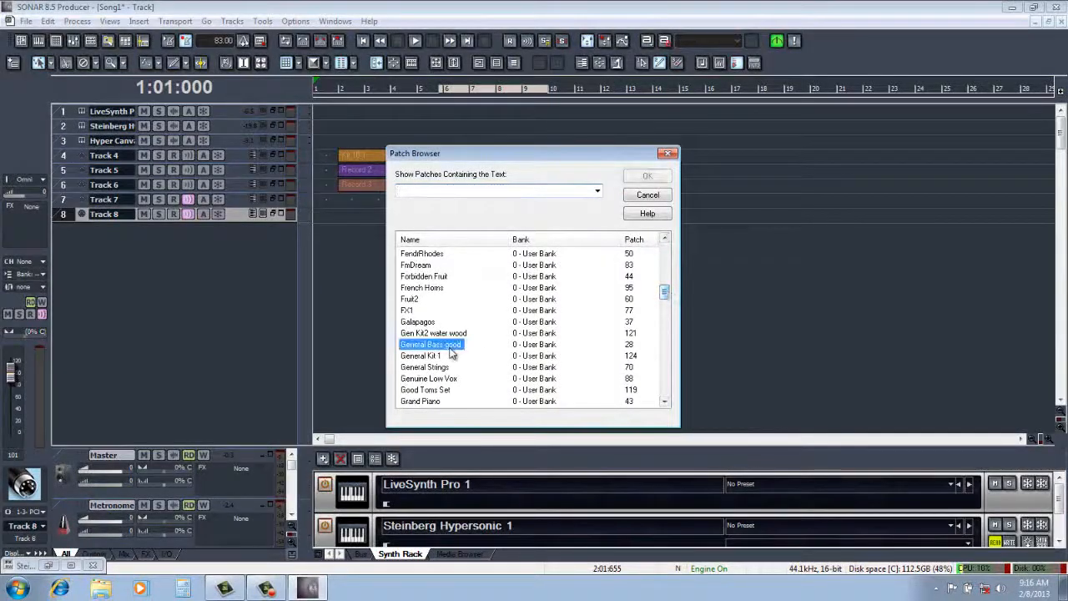
left_click(644, 179)
left_click(644, 180)
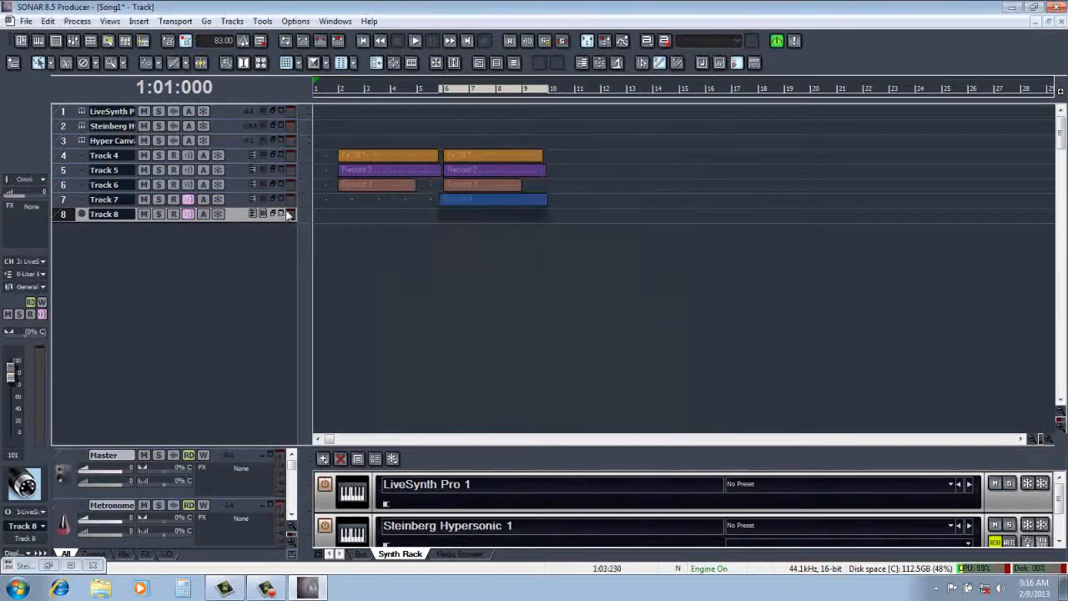
Step: Arm Track 8 and record a bass take from the start of the song into measure 6
left_click(174, 214)
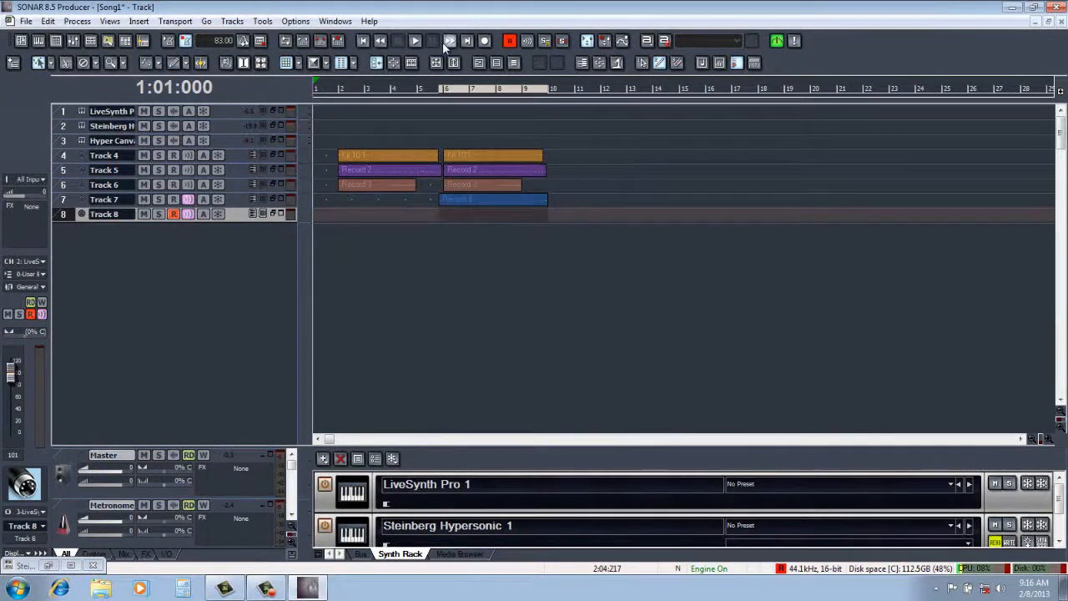
left_click(485, 41)
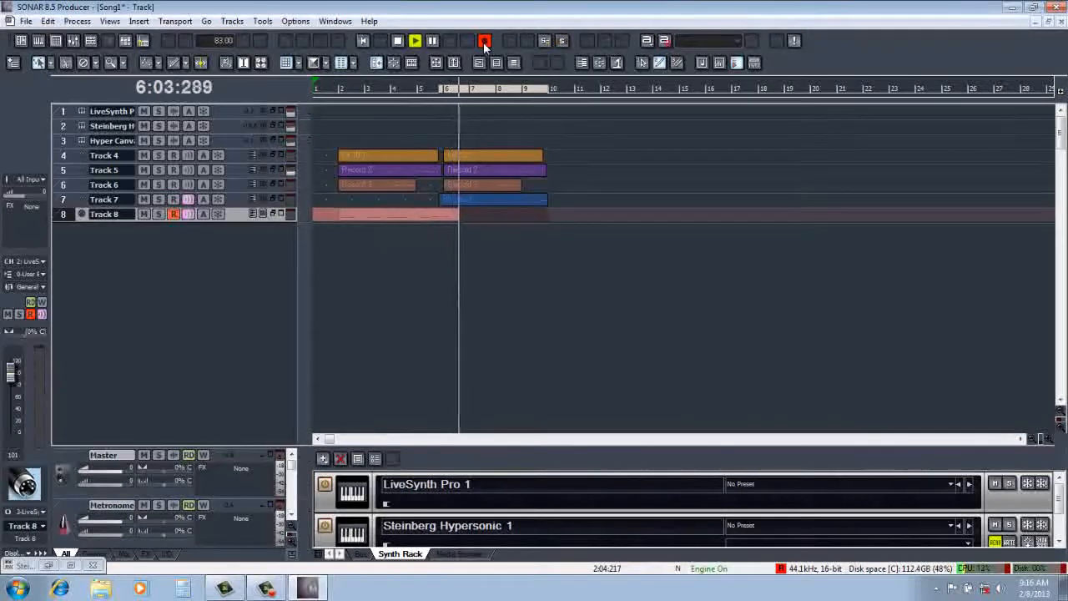
left_click(397, 42)
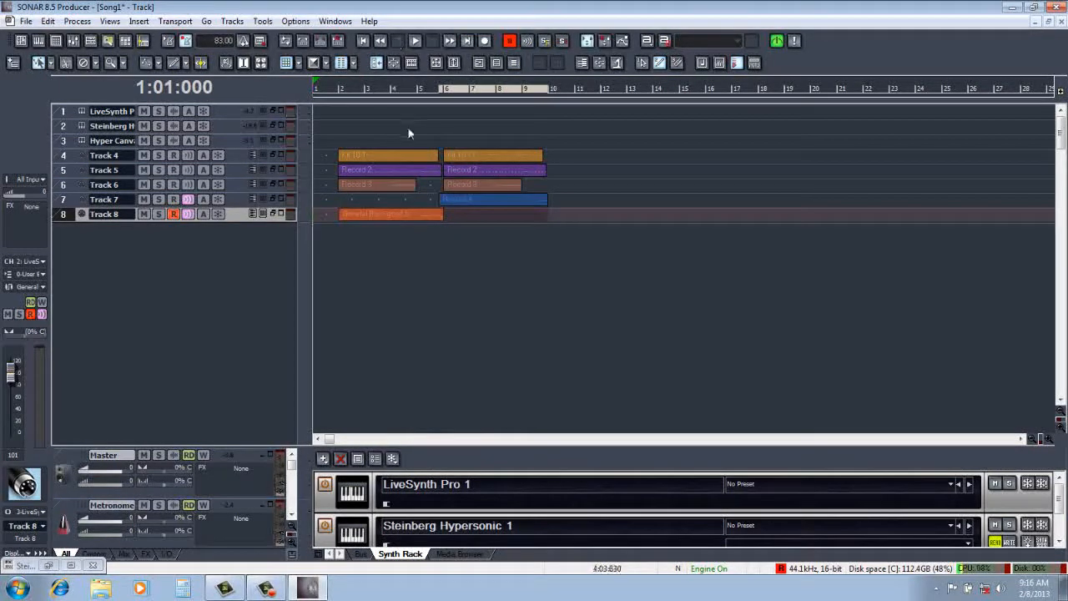
Step: Quantize the recorded bass clip on Track 8
left_click(390, 215)
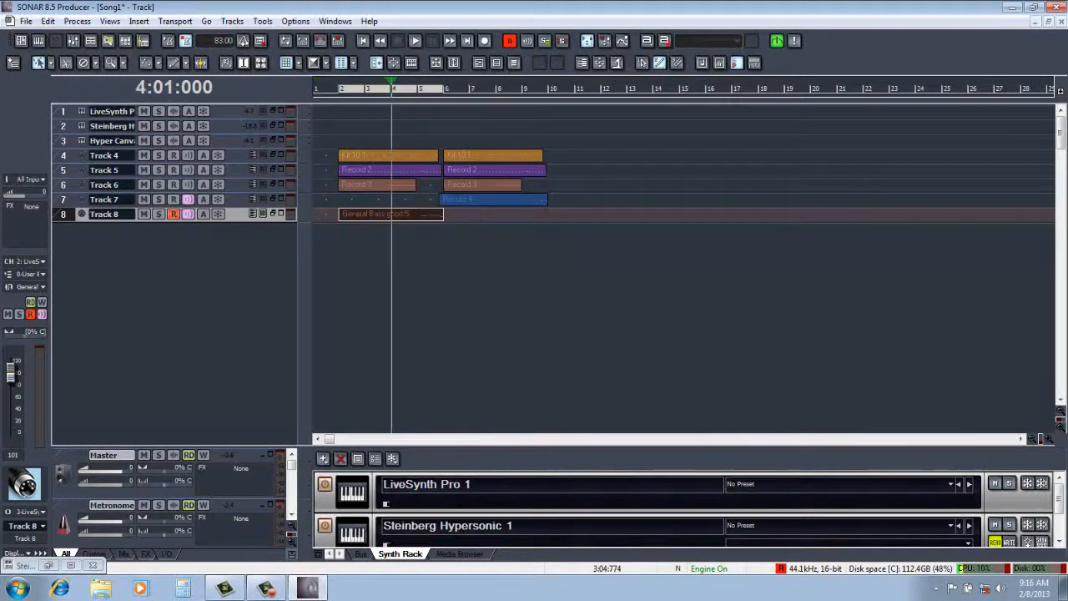
left_click(78, 21)
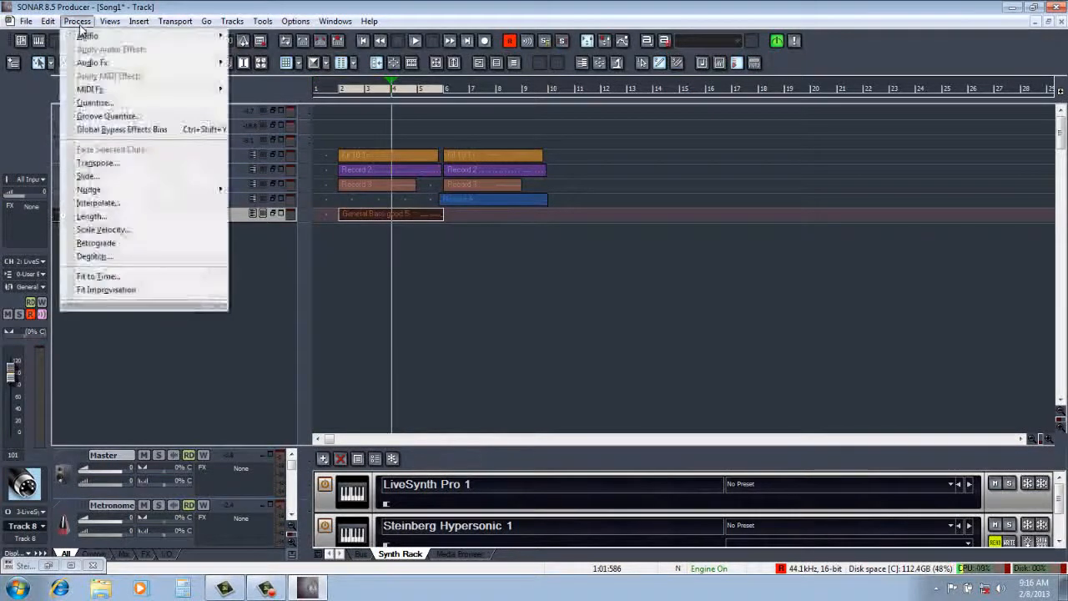
left_click(93, 101)
left_click(698, 194)
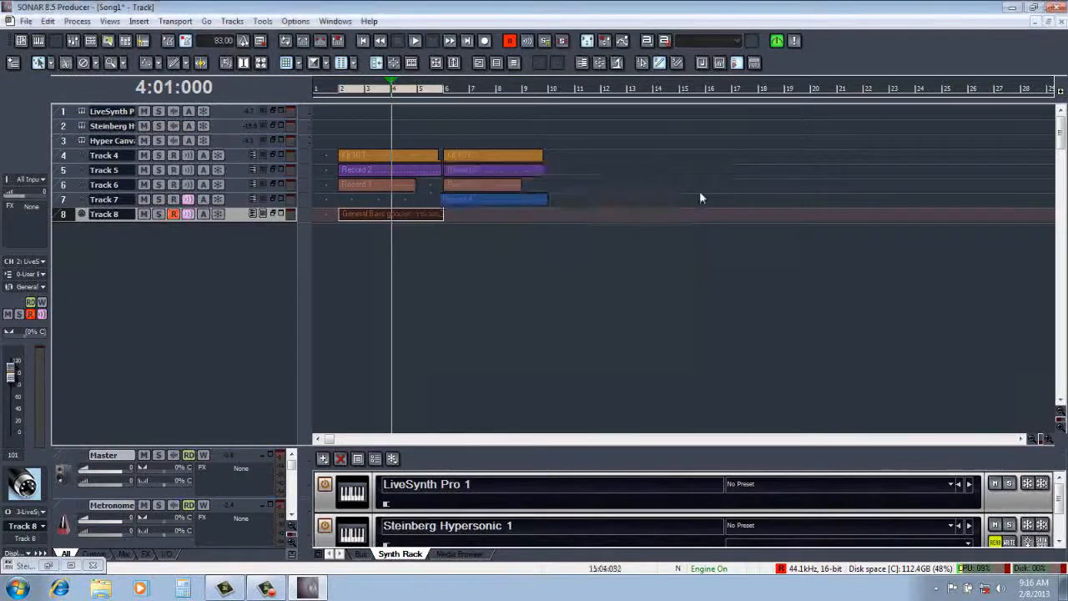
Step: Select measures 2 through 5 on Track 8 and copy the bass clip
left_click_drag(340, 94, 438, 94)
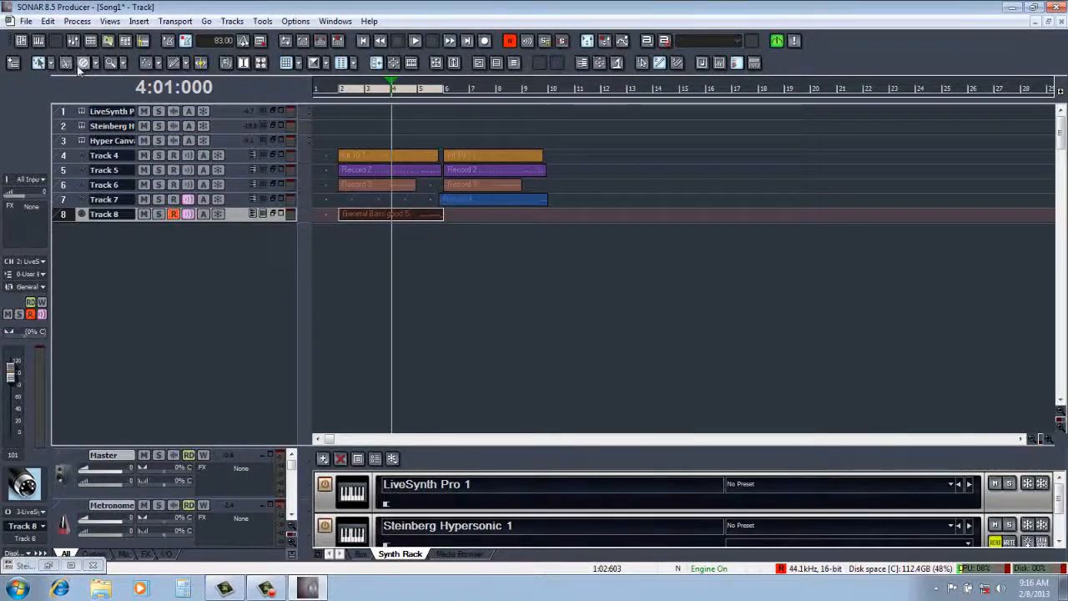
left_click(49, 22)
left_click(67, 107)
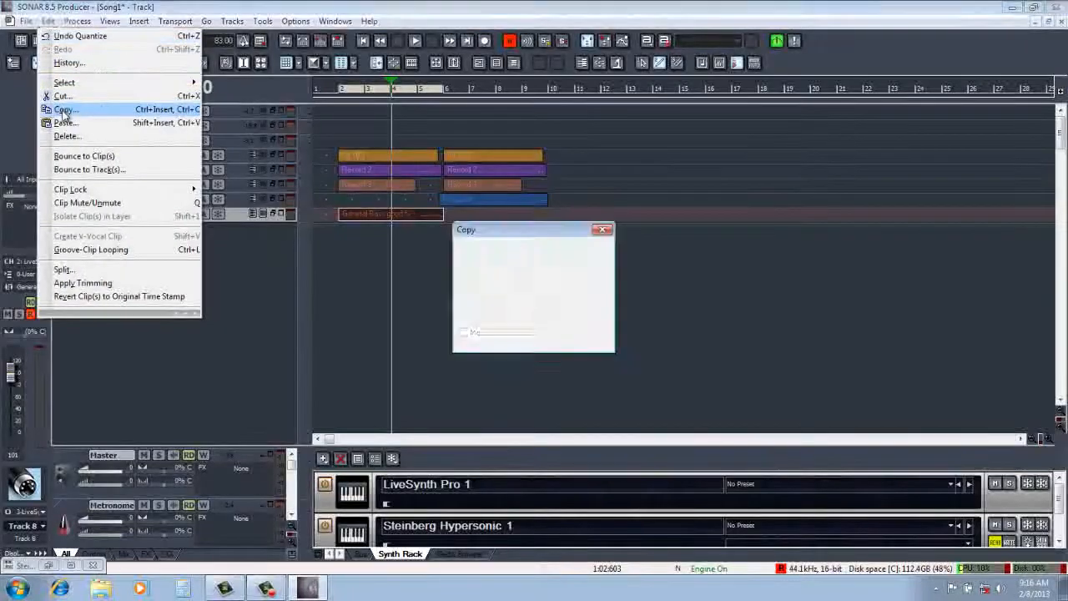
left_click(582, 252)
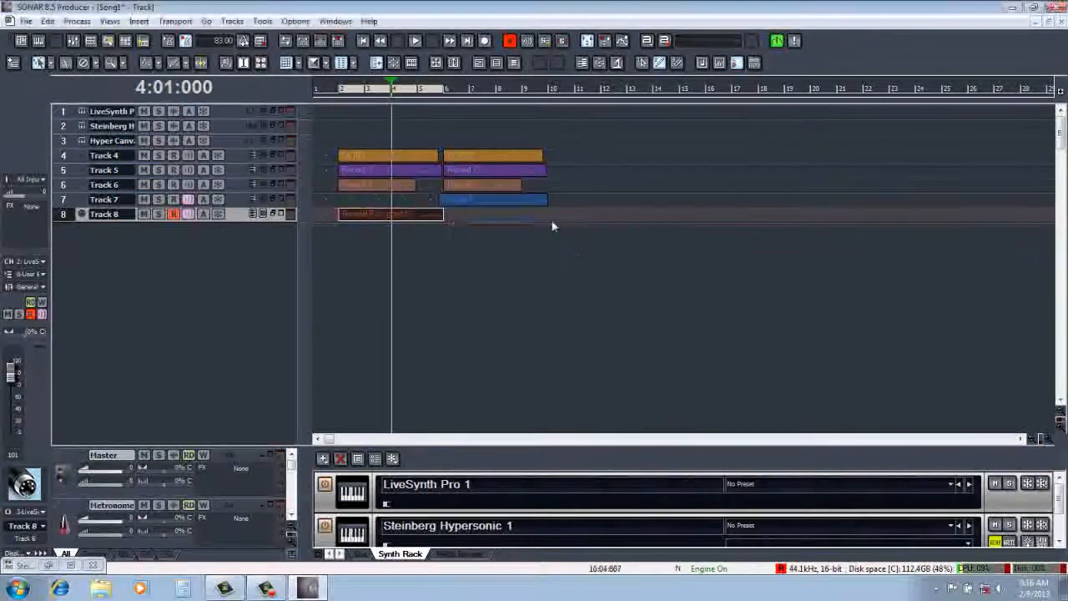
Step: Paste the copied bass clip once on Track 8 at the start of measure 6
left_click(447, 94)
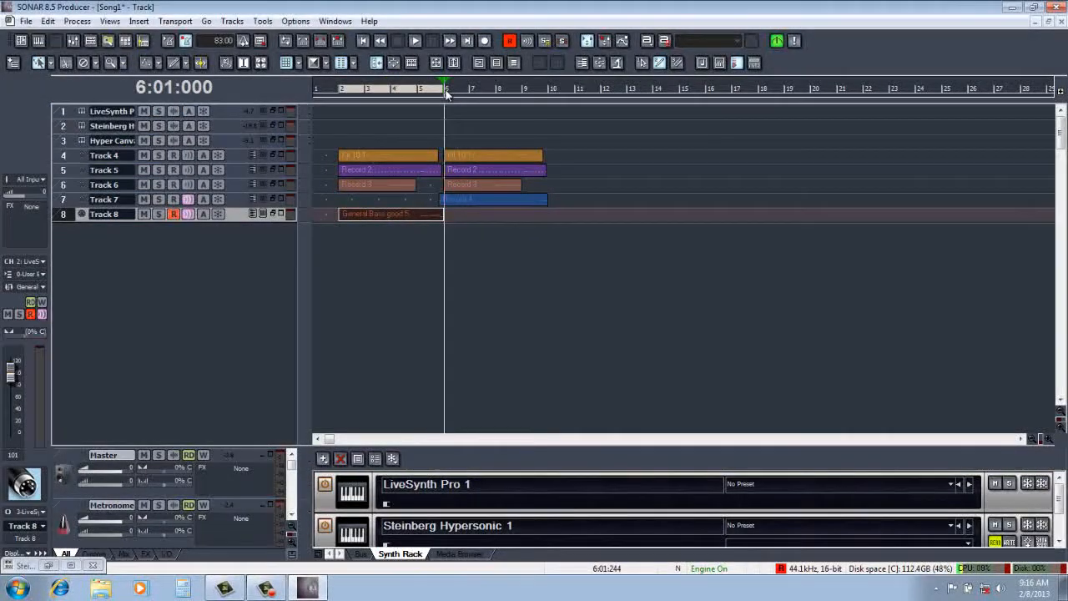
left_click(49, 22)
left_click(66, 122)
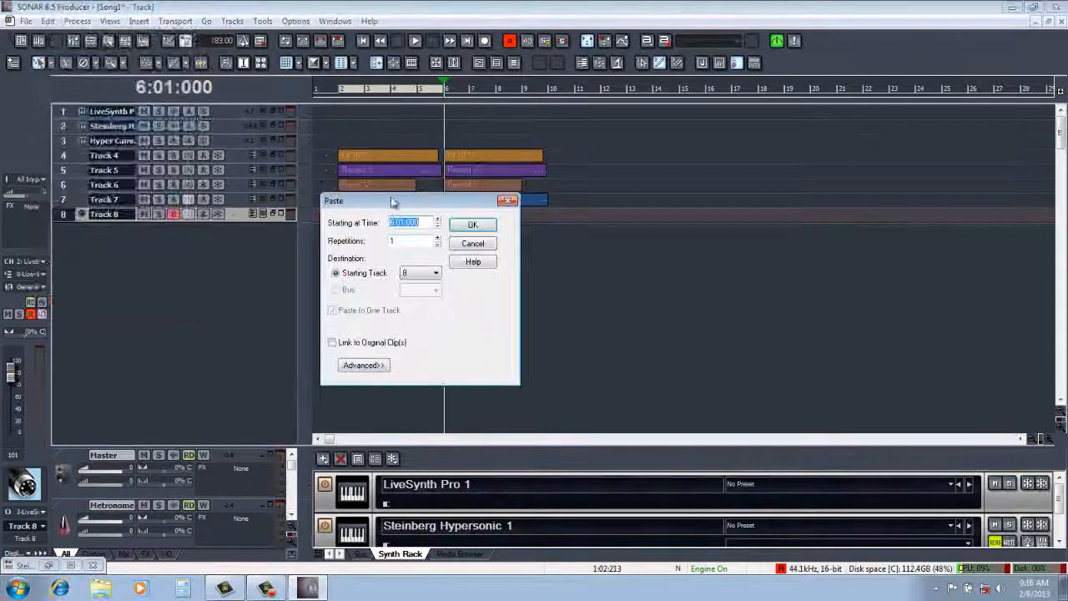
left_click(472, 225)
Step: Play the arrangement from measure 2 into measure 6, stop it and disarm Track 8
left_click(340, 89)
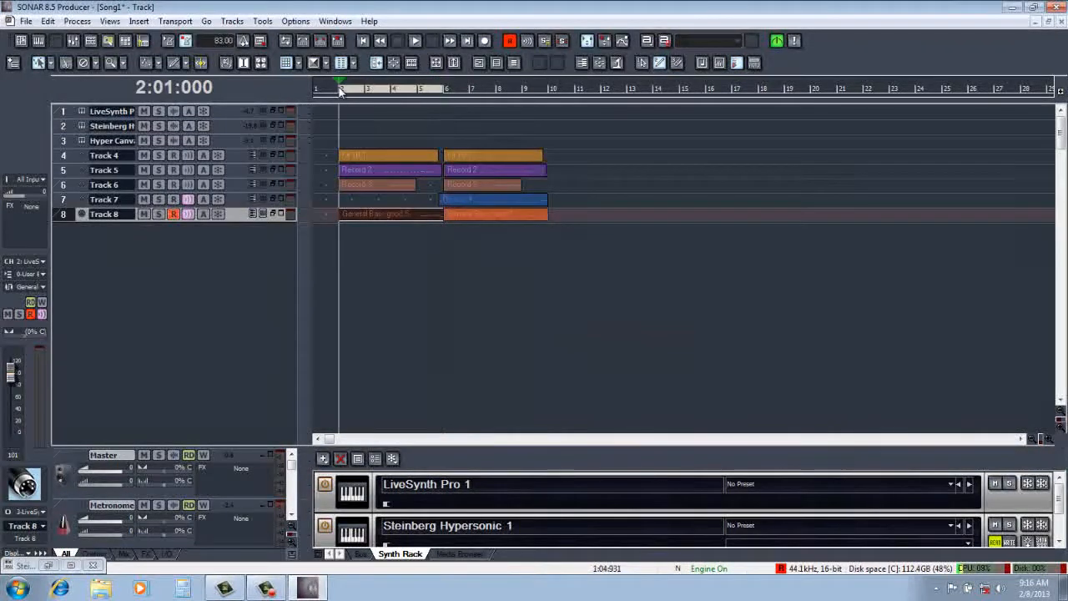
left_click(415, 42)
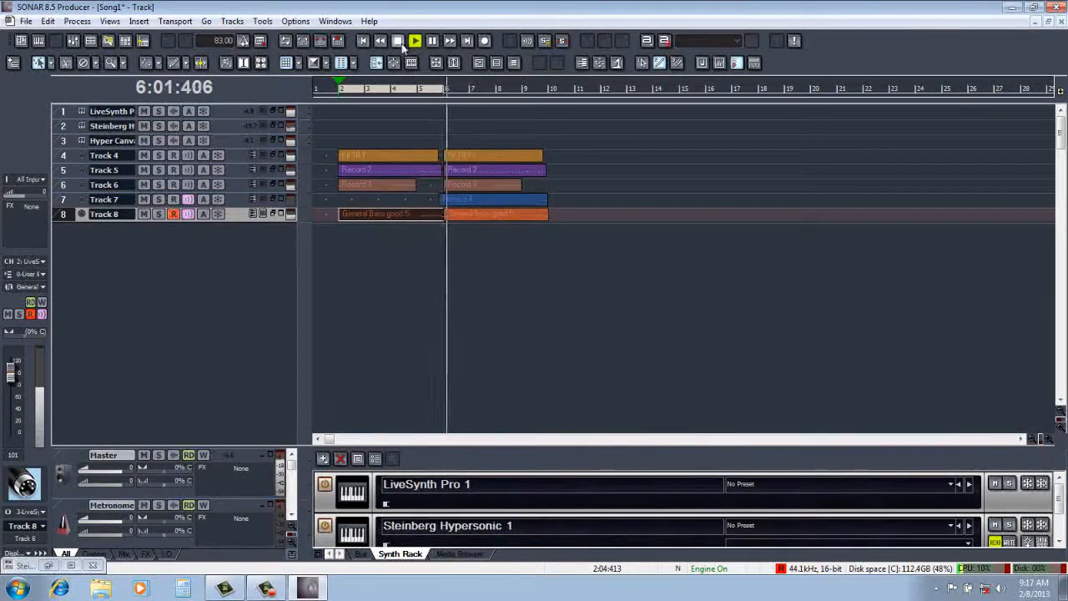
left_click(398, 41)
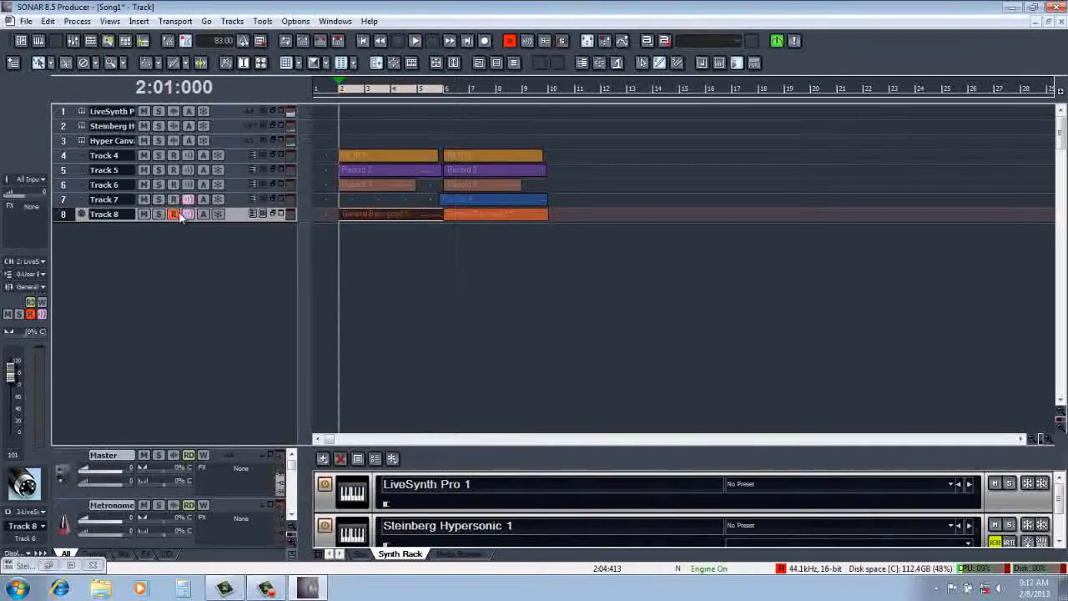
left_click(173, 214)
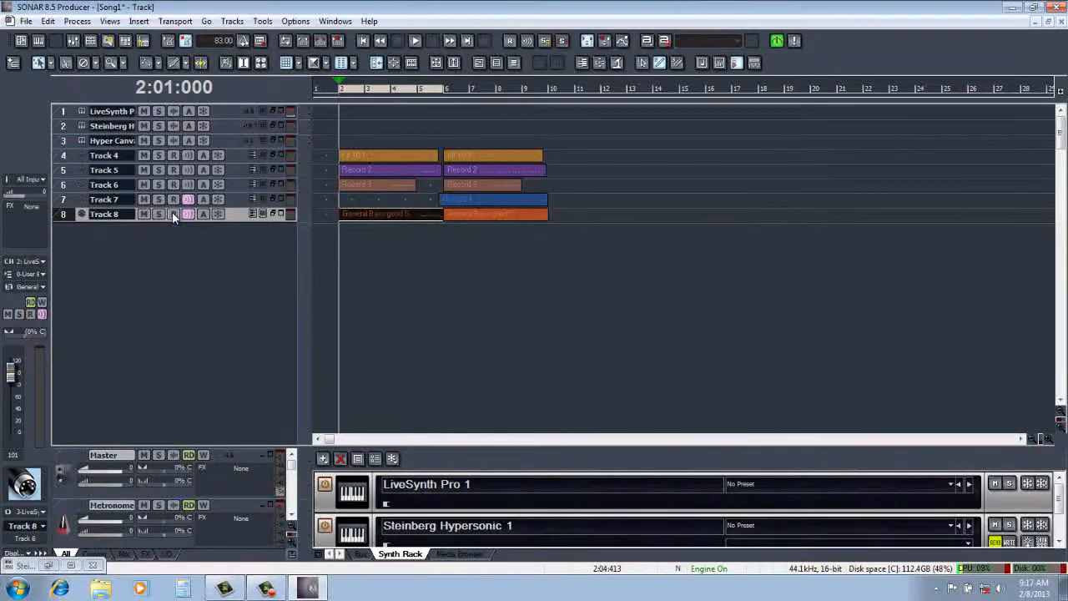
Step: Insert a new MIDI track and set its output to Steinberg Hypersonic 1 on channel 2
left_click(138, 21)
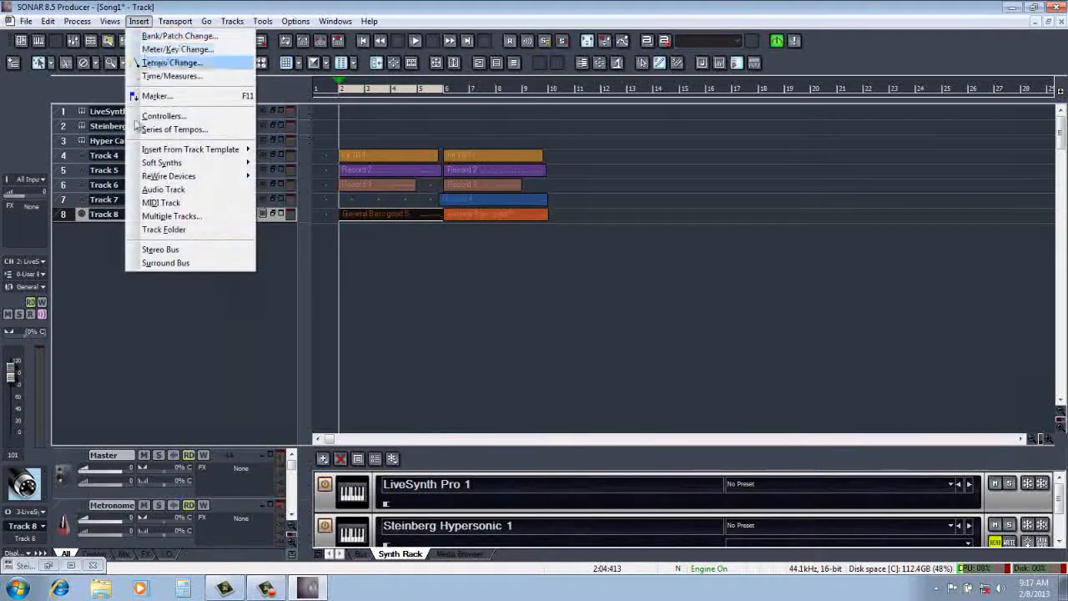
left_click(148, 204)
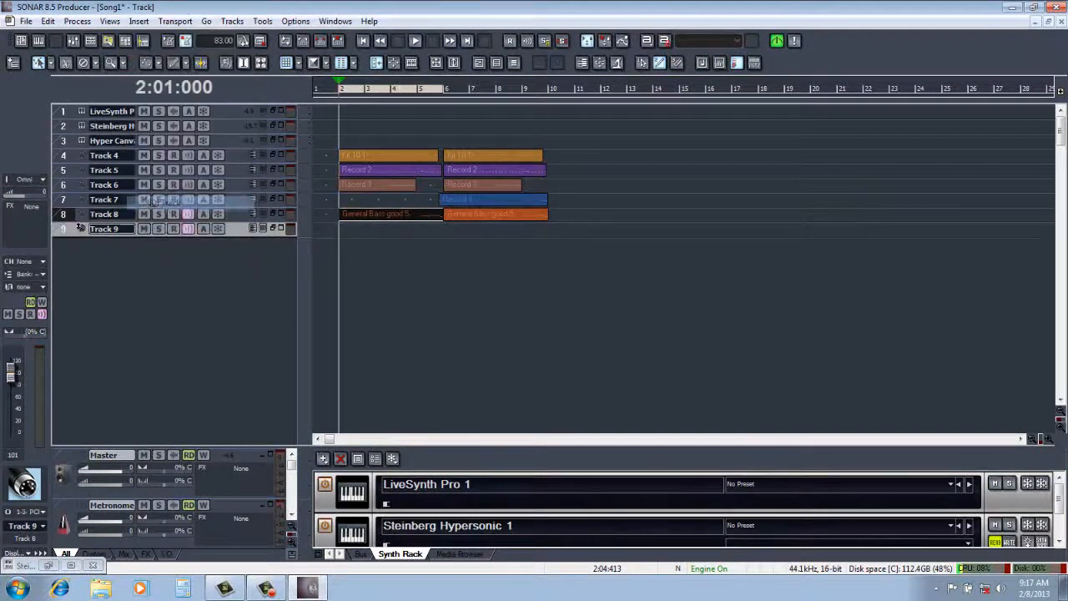
double_click(236, 230)
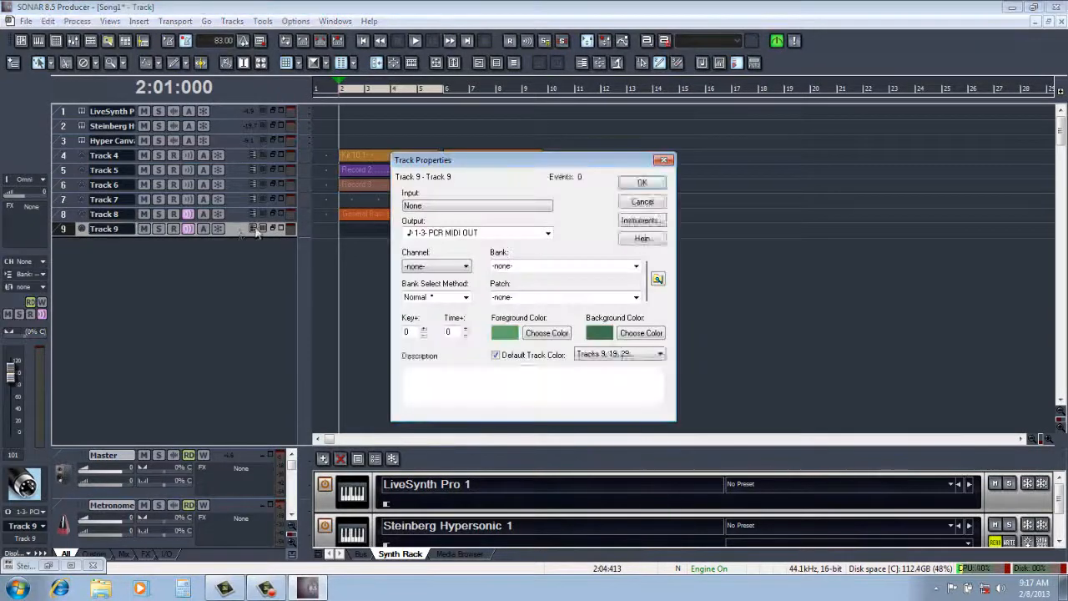
left_click(548, 235)
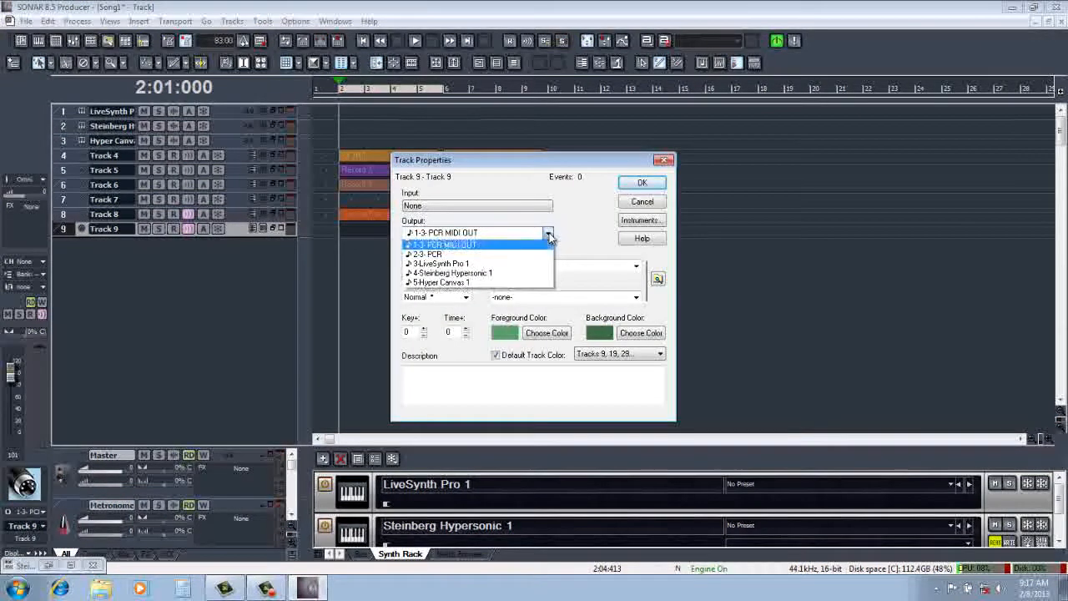
left_click(535, 274)
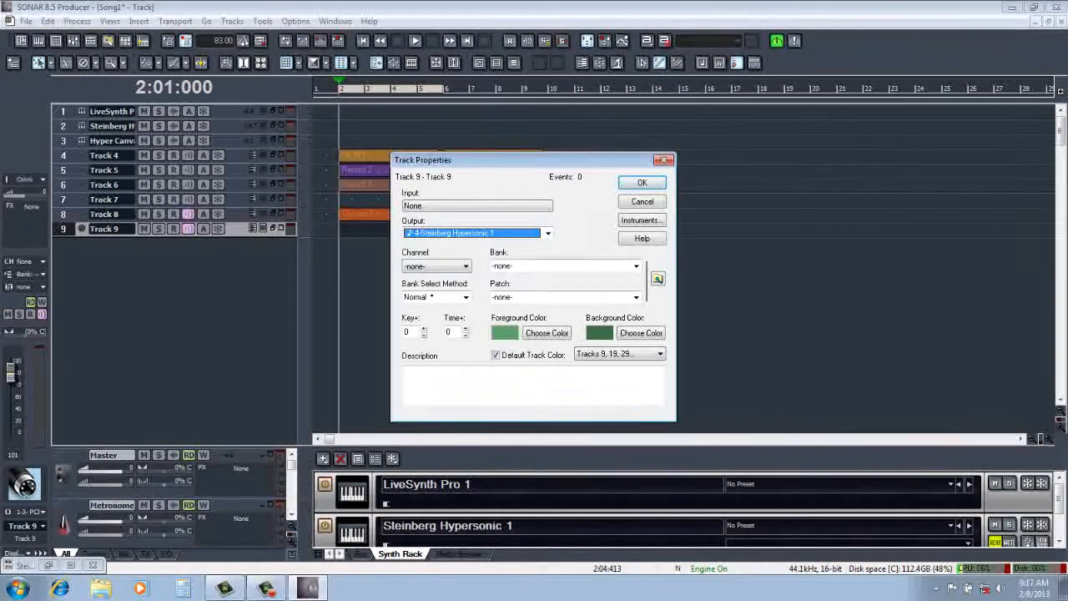
left_click(466, 267)
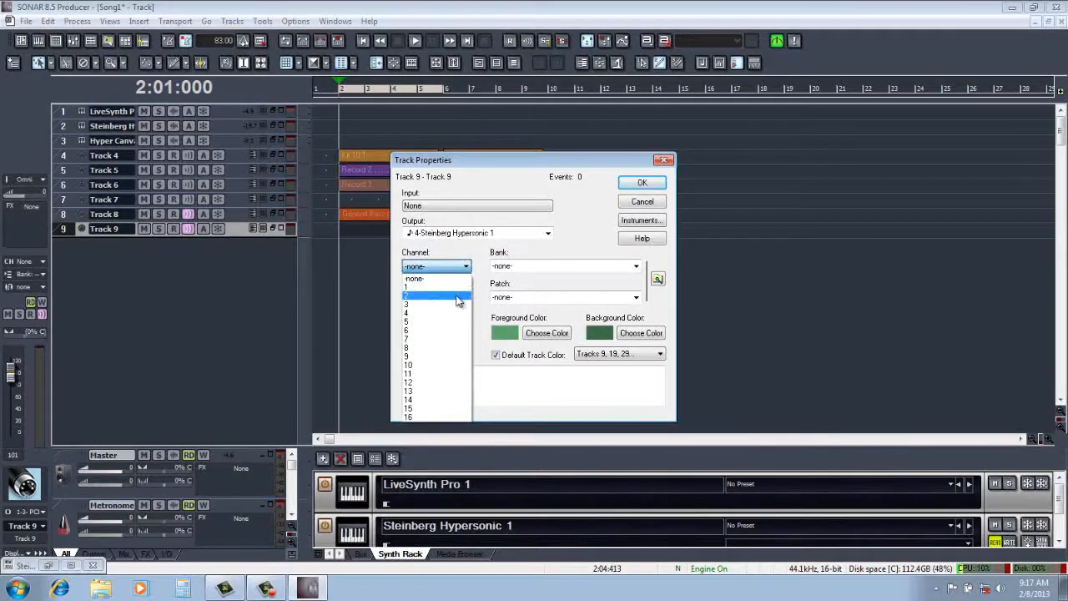
left_click(458, 297)
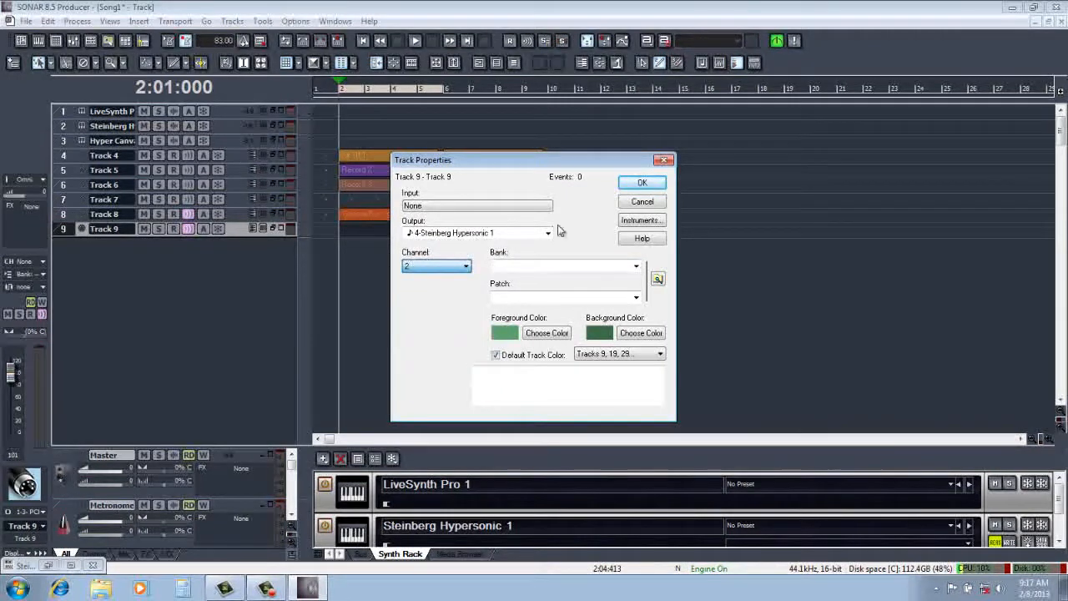
left_click(639, 184)
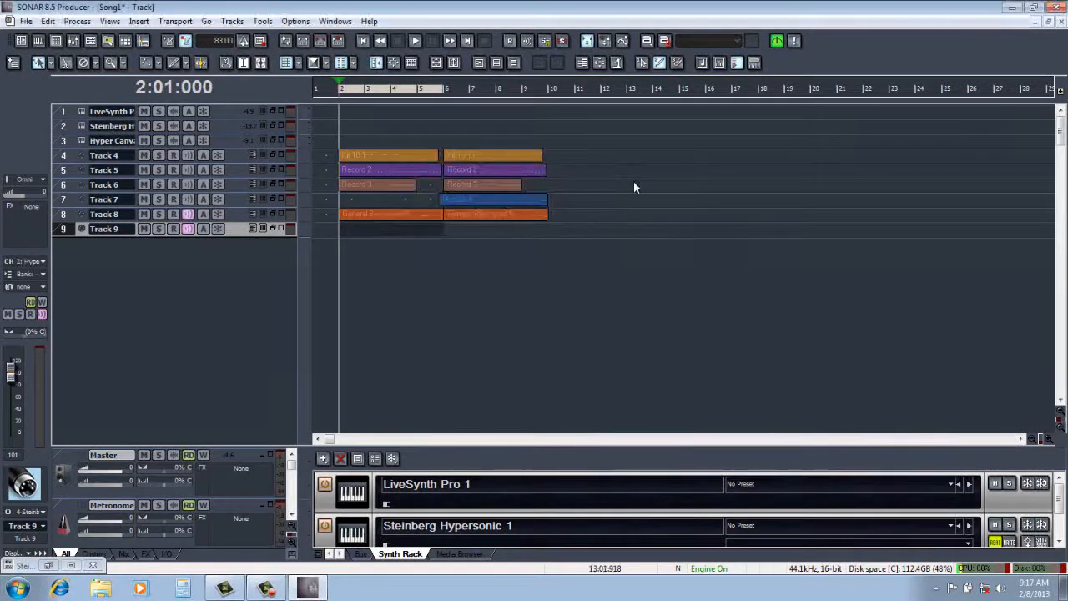
Step: Load the Electric Piano 2 patch from Electric Pianos into Hypersonic slot 2 and minimize the synth window
left_click(62, 565)
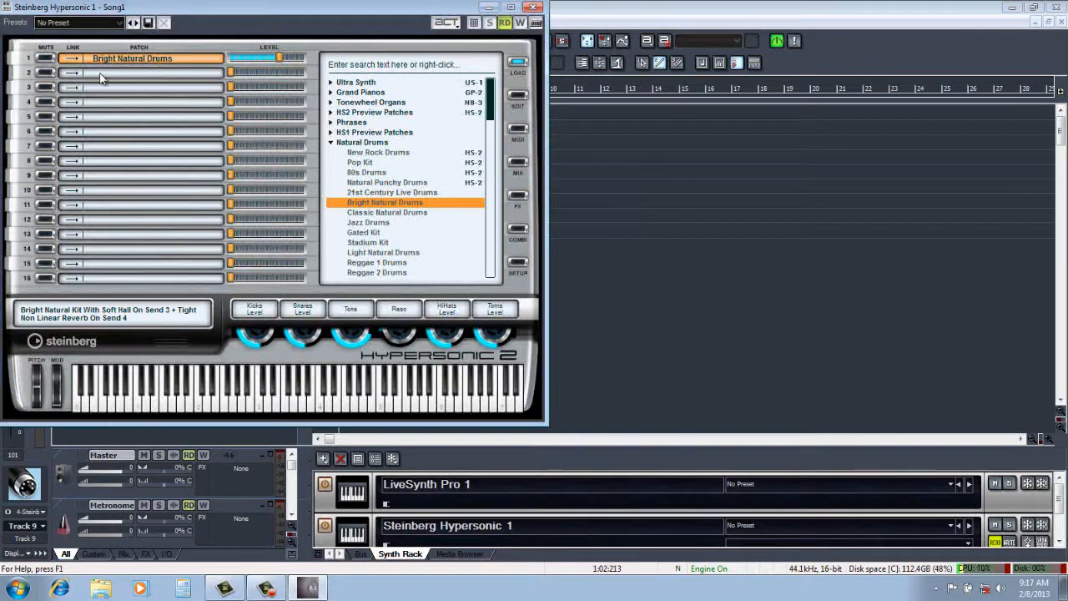
left_click(102, 74)
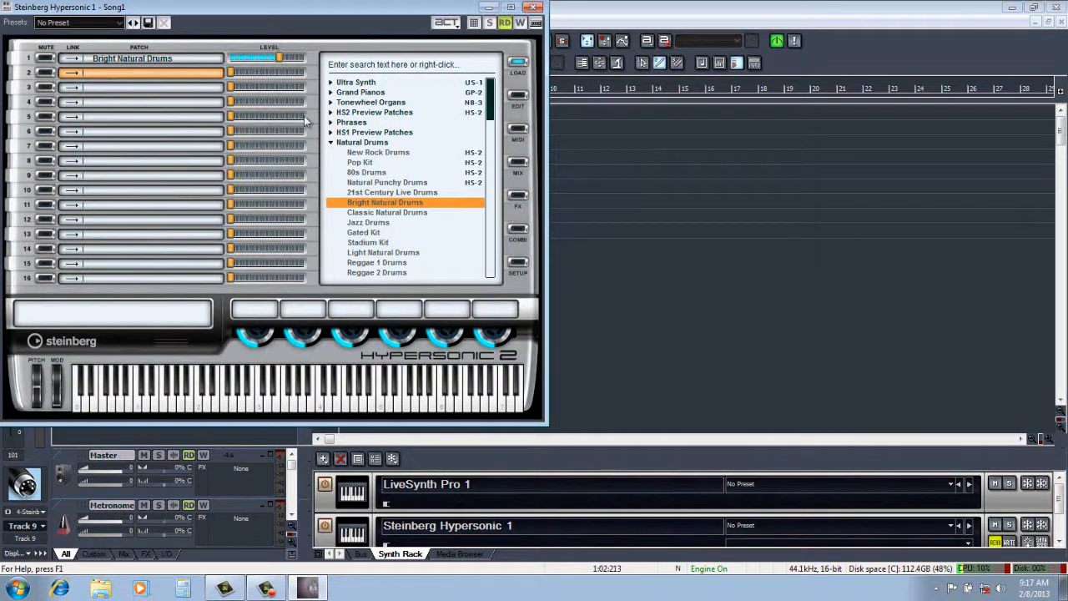
left_click(332, 142)
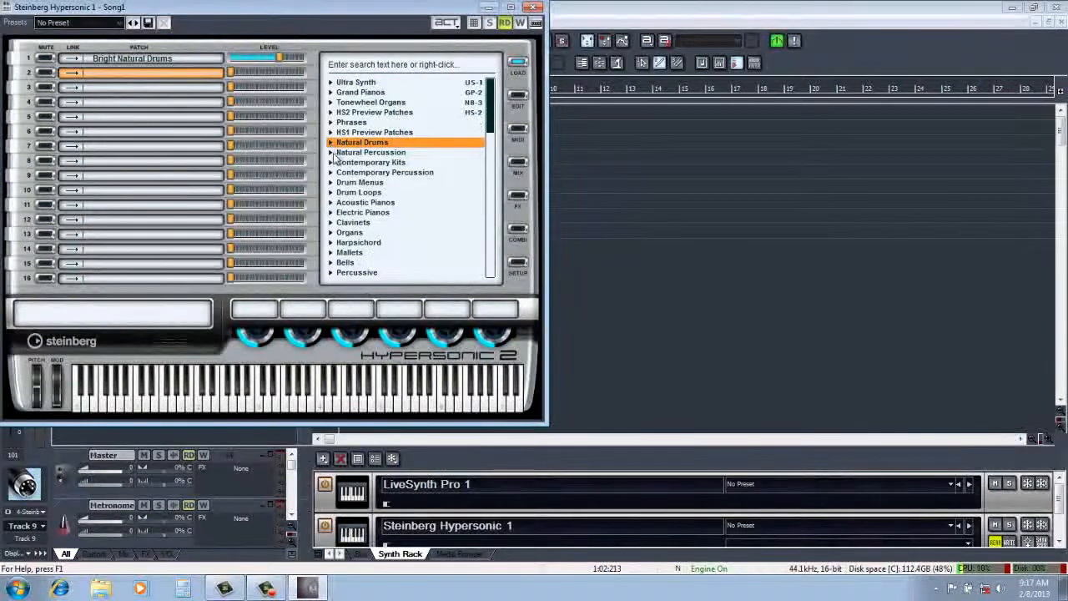
left_click(331, 213)
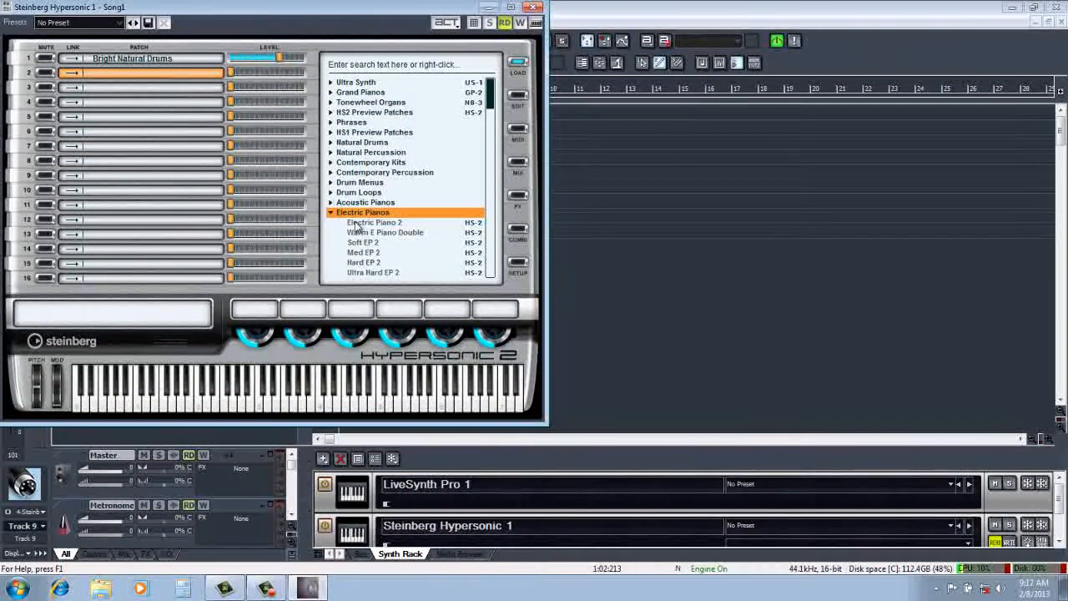
left_click(361, 224)
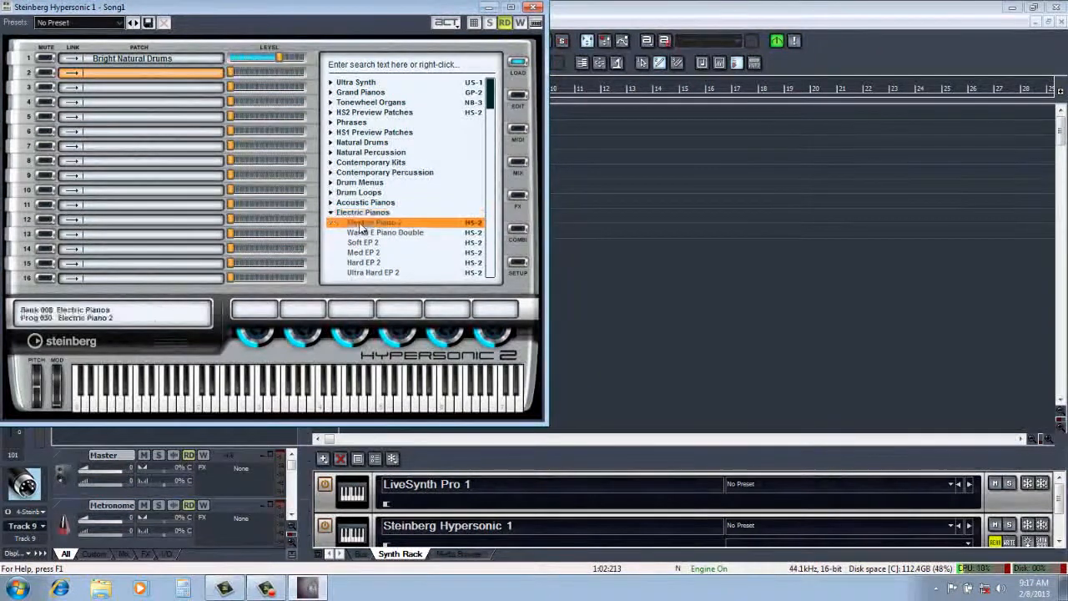
left_click(489, 7)
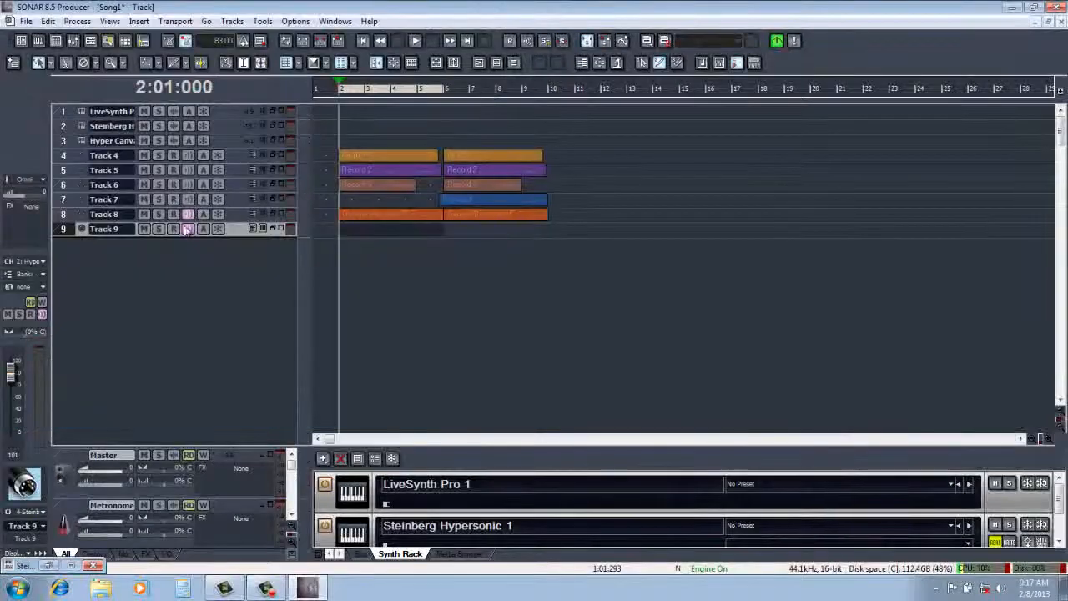
Step: Arm Track 9, record an electric piano part from the start of the song and stop the recording
left_click(173, 228)
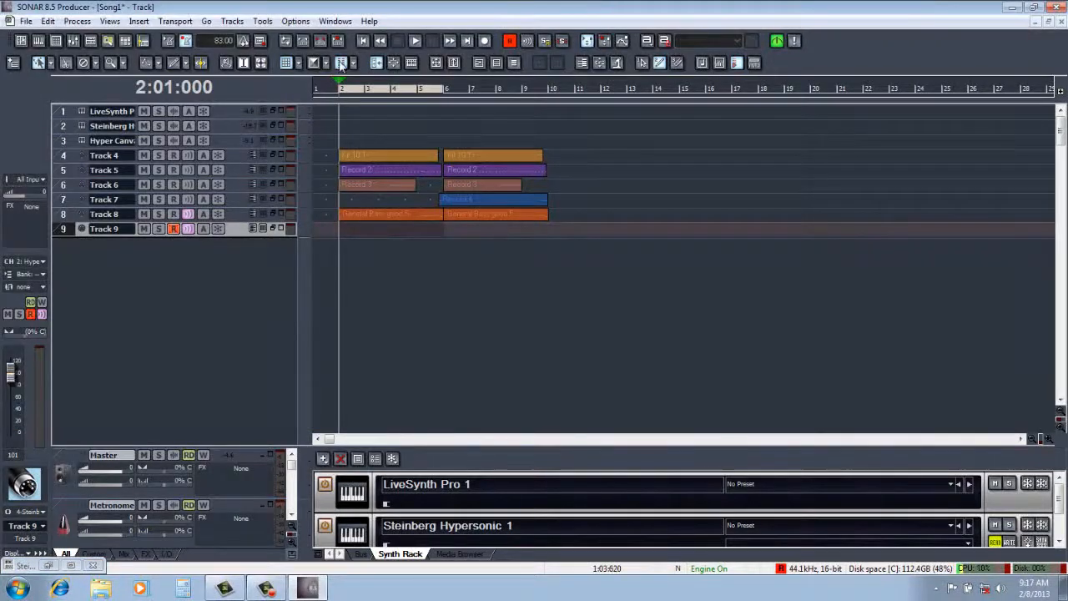
left_click(362, 42)
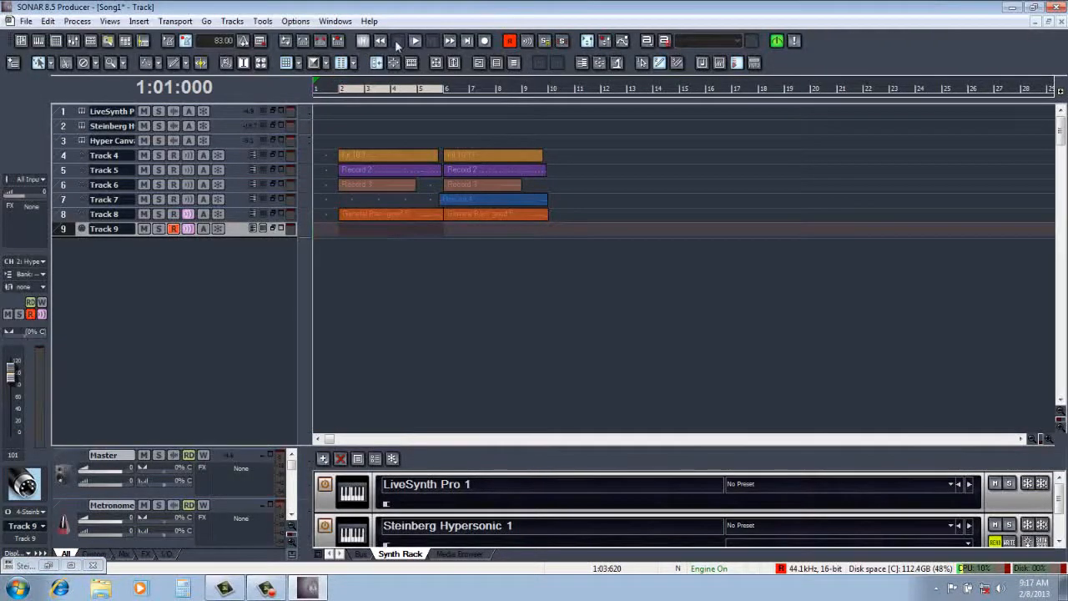
left_click(485, 42)
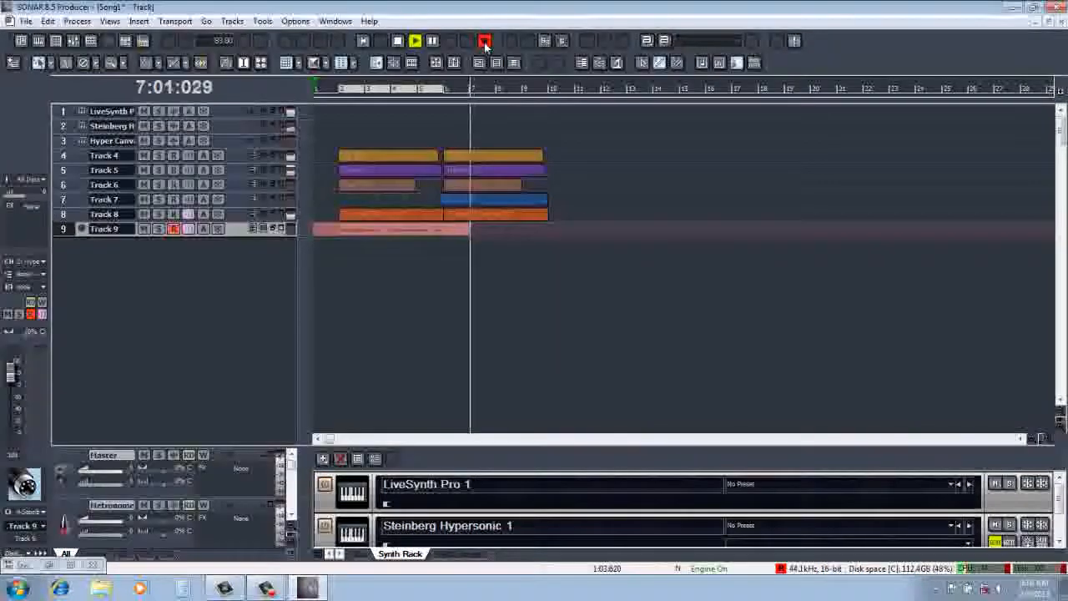
left_click(485, 41)
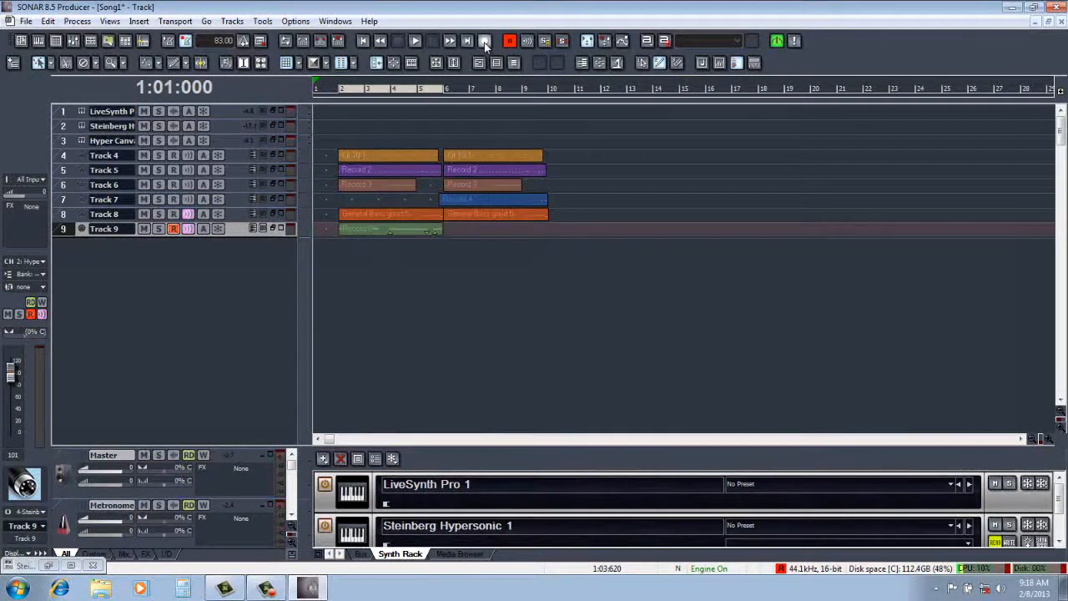
Step: Quantize the recorded electric piano clip on Track 9
left_click(429, 228)
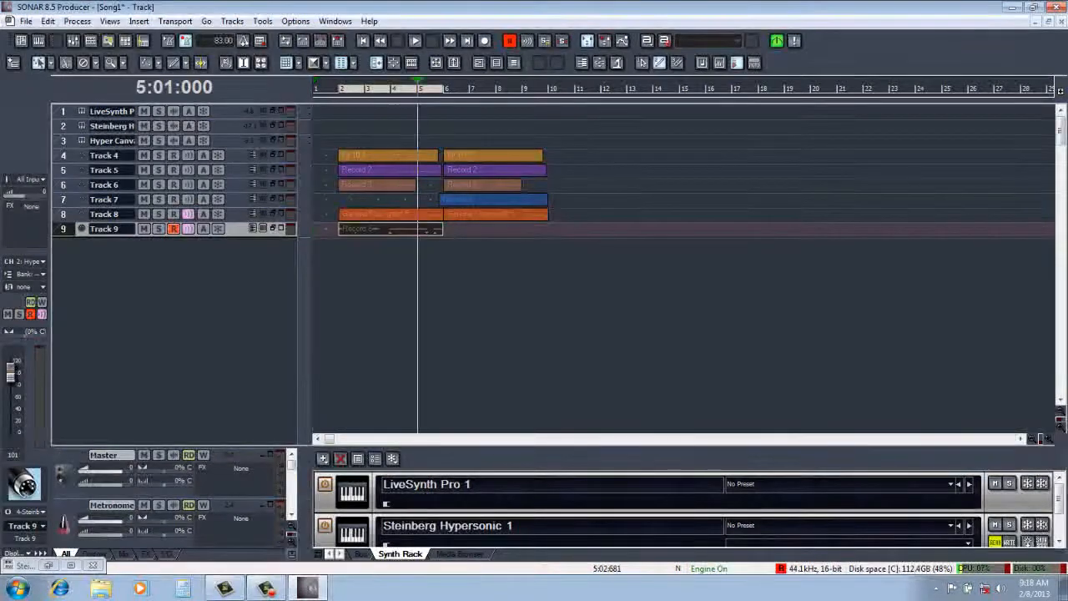
left_click(78, 22)
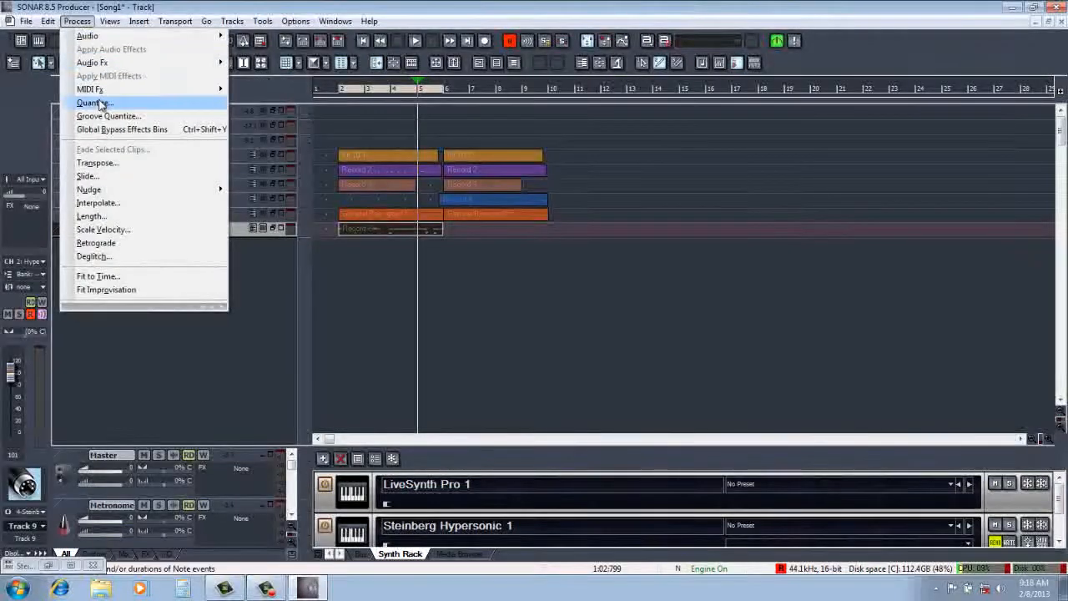
left_click(93, 102)
left_click(698, 195)
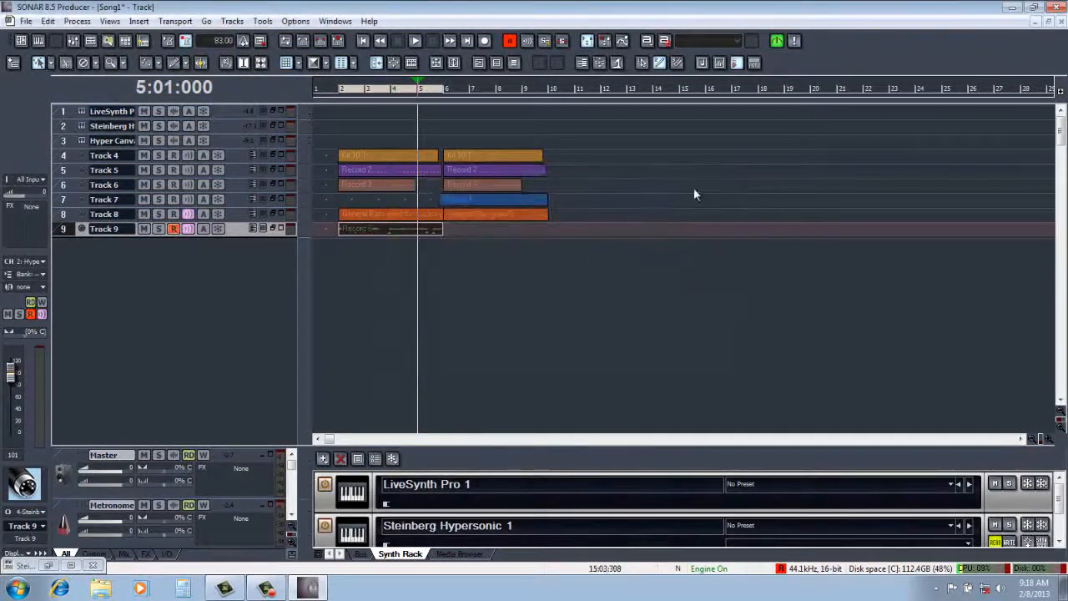
Step: Select measures 2 through 5 and open Track 9 in the Piano Roll
left_click_drag(347, 96, 435, 96)
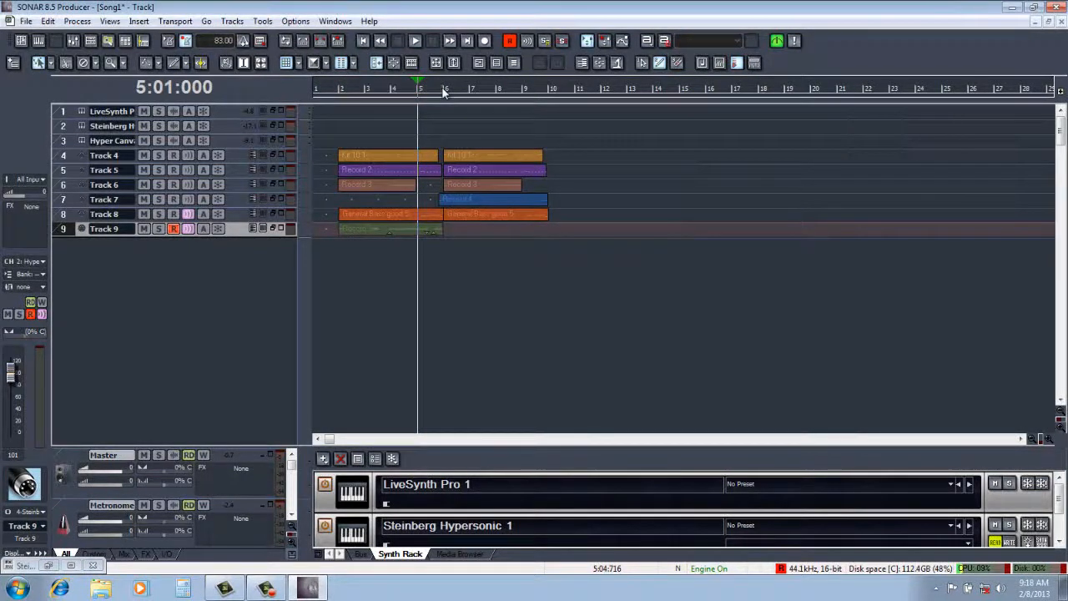
left_click(444, 93)
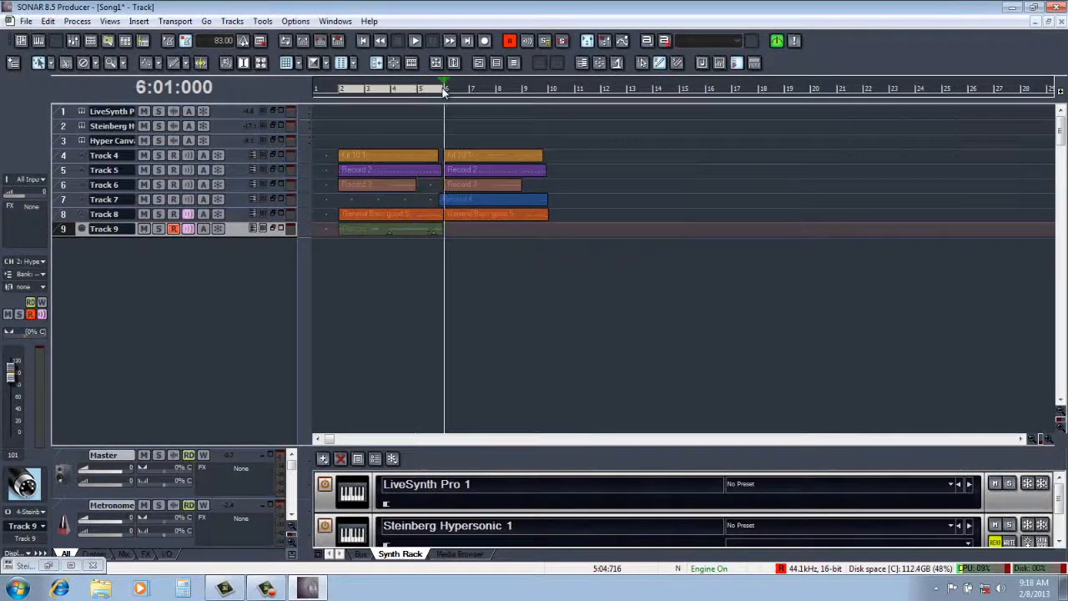
left_click(109, 21)
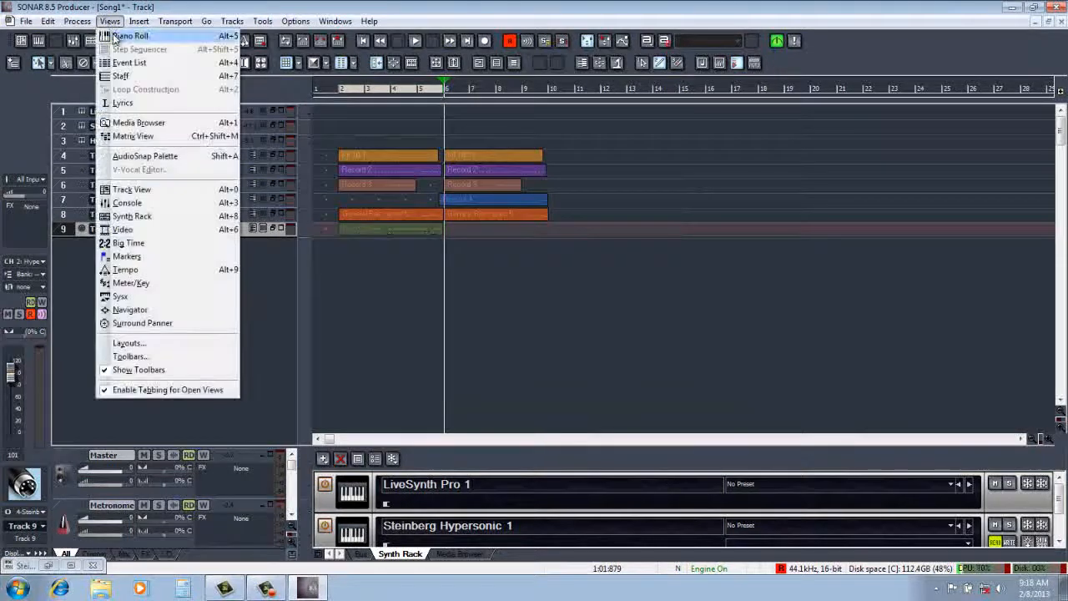
left_click(116, 36)
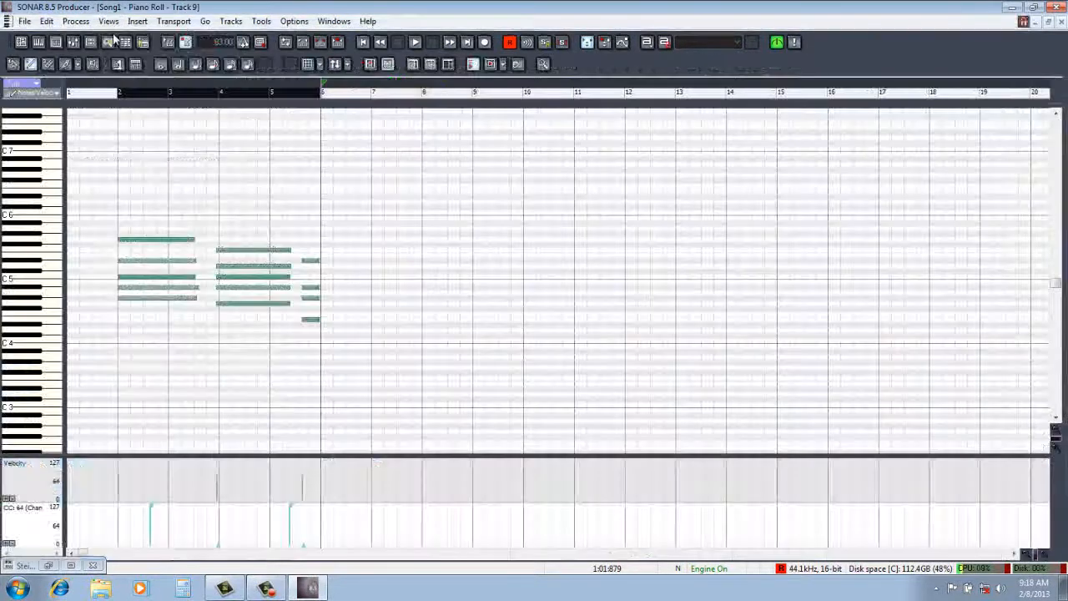
Step: Extend the four notes of the last chord to the end of measure 5 and close the Piano Roll
left_click(318, 97)
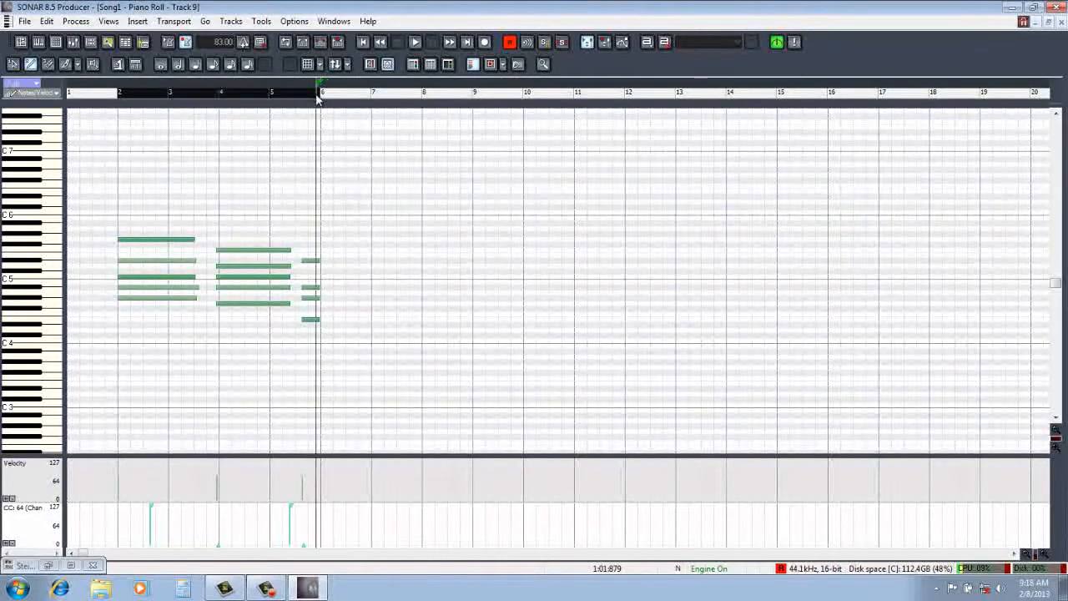
left_click(1043, 554)
left_click(1043, 555)
left_click(1042, 554)
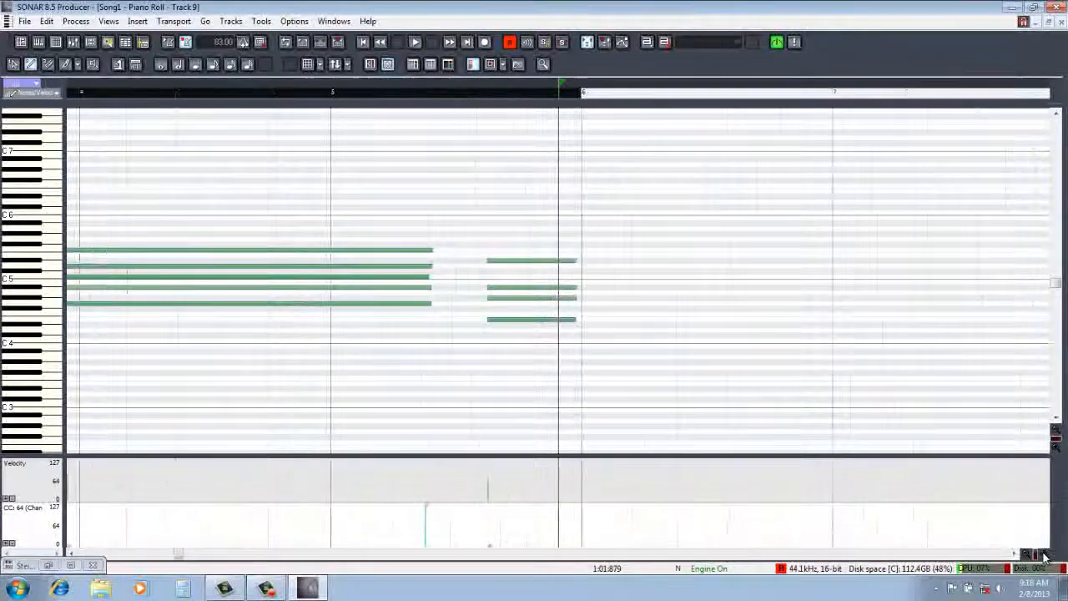
left_click(1043, 555)
left_click(1042, 555)
left_click(1042, 554)
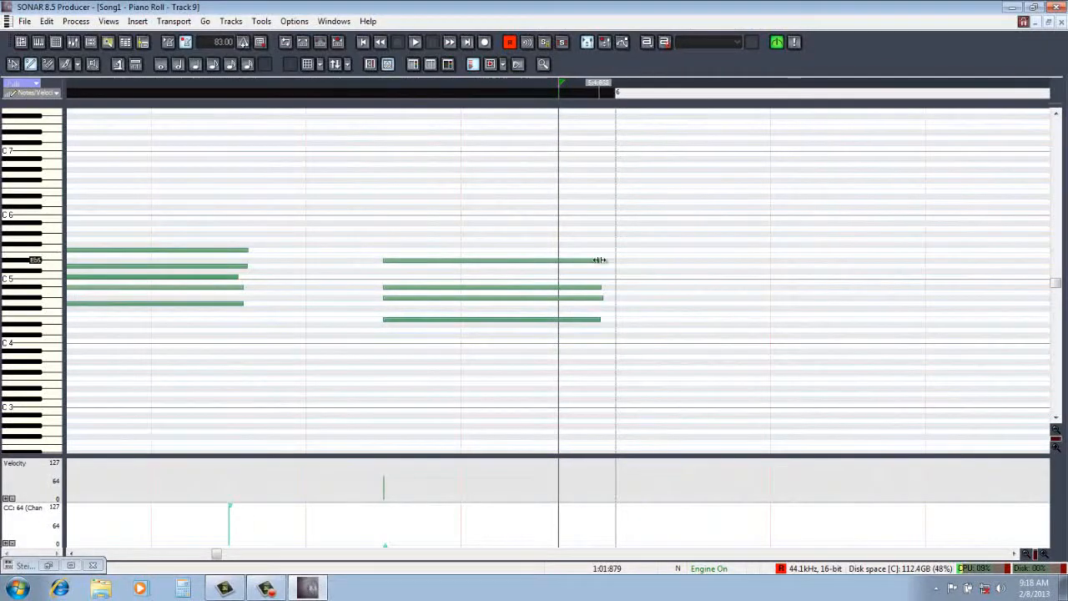
left_click_drag(599, 260, 613, 322)
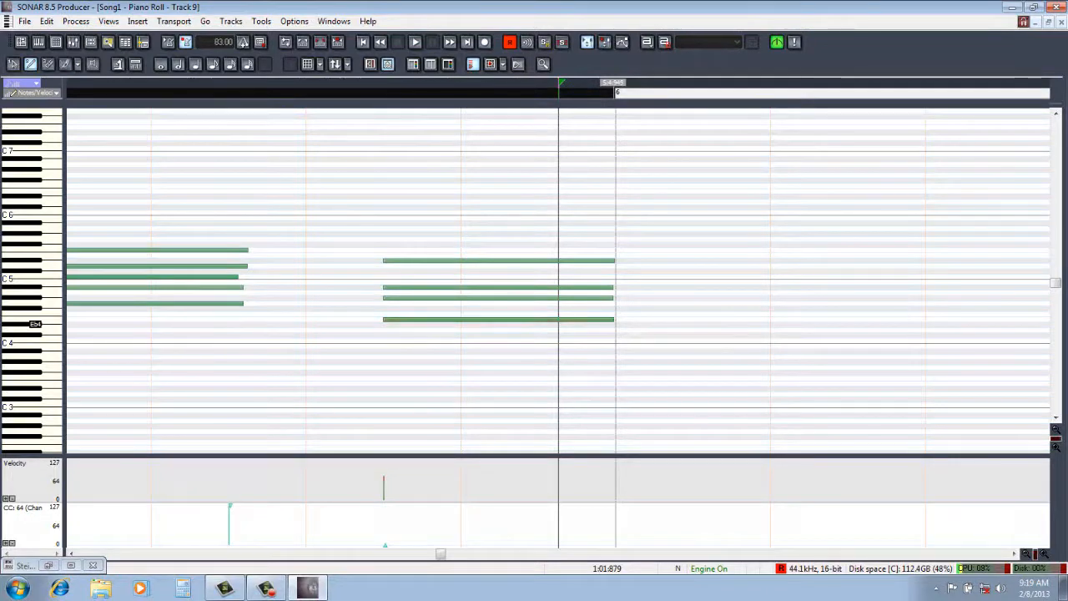
left_click_drag(614, 260, 649, 259)
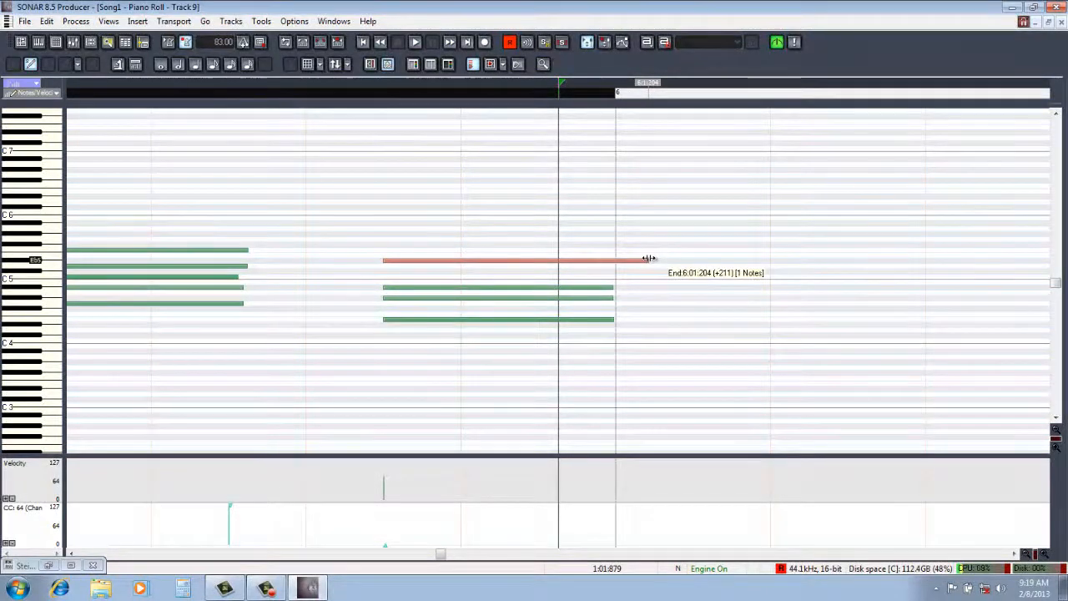
left_click_drag(650, 259, 613, 269)
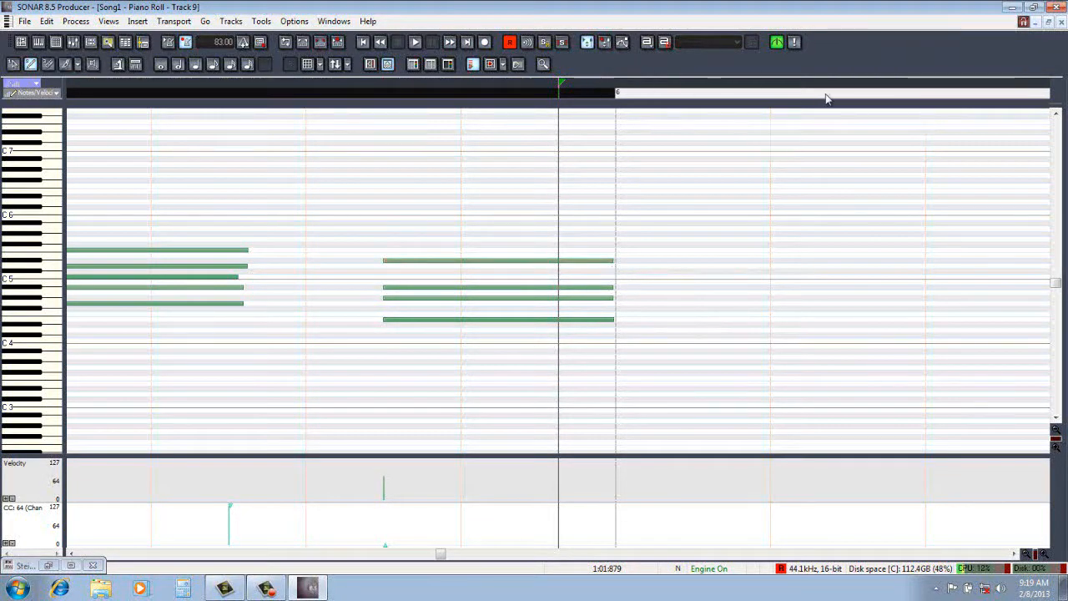
left_click(1063, 24)
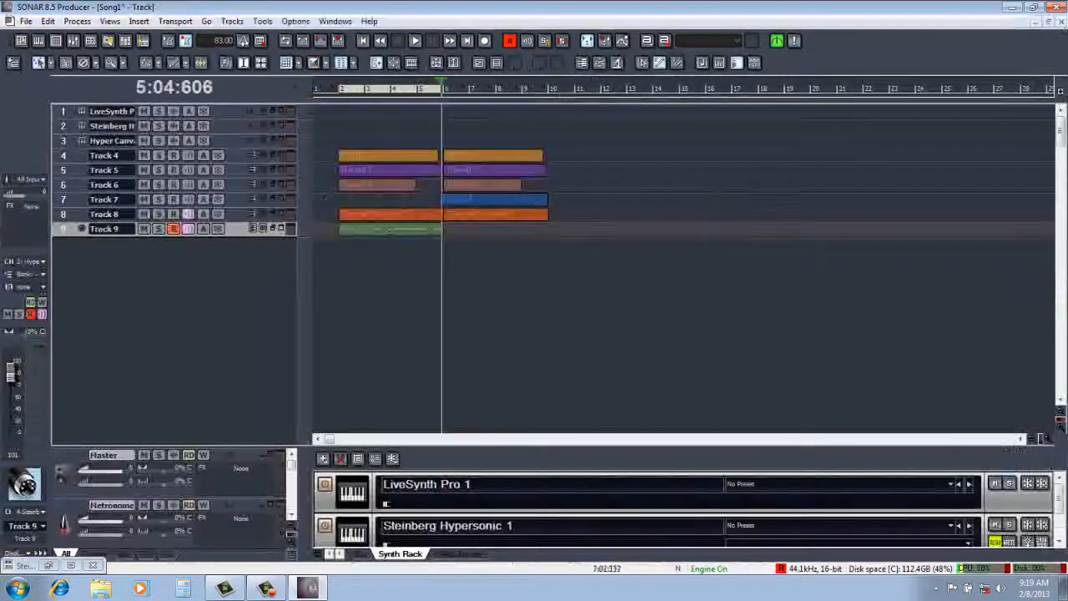
Step: Quantize the edited Track 9 clip again at sixteenth resolution
left_click(75, 22)
left_click(83, 100)
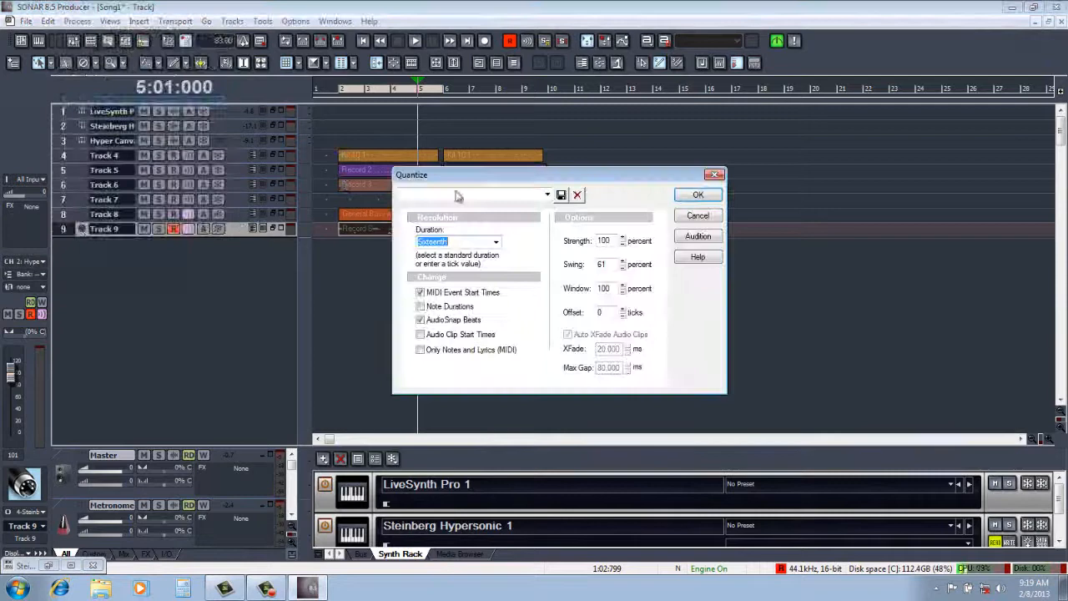
left_click(687, 196)
Step: Copy the Track 9 events in measures 2 through 5 and paste them on the same track starting at measure 6
left_click_drag(349, 92, 438, 101)
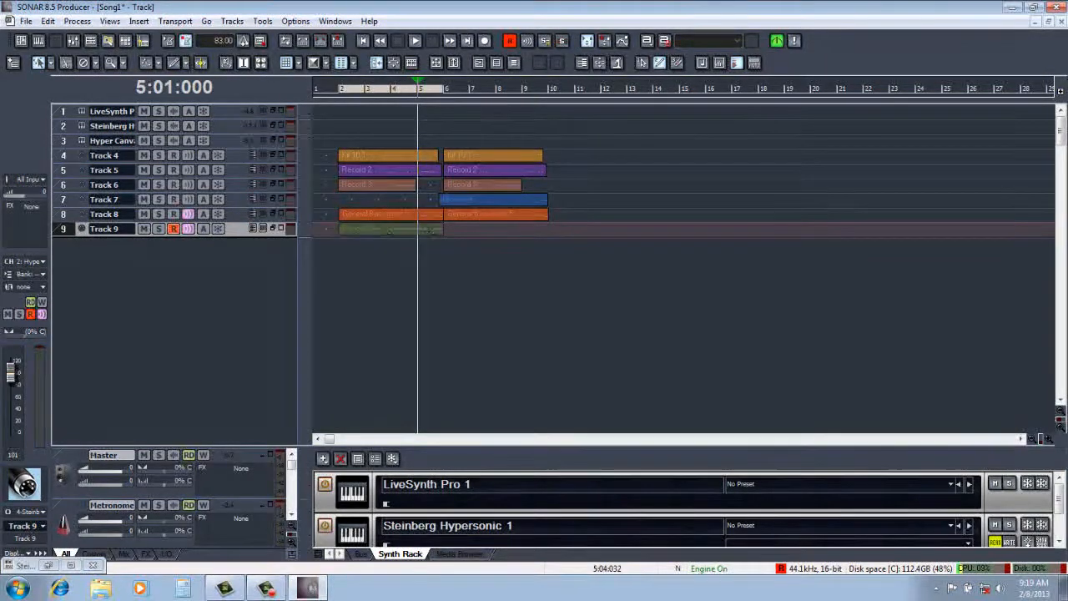
left_click(66, 230)
left_click(66, 230)
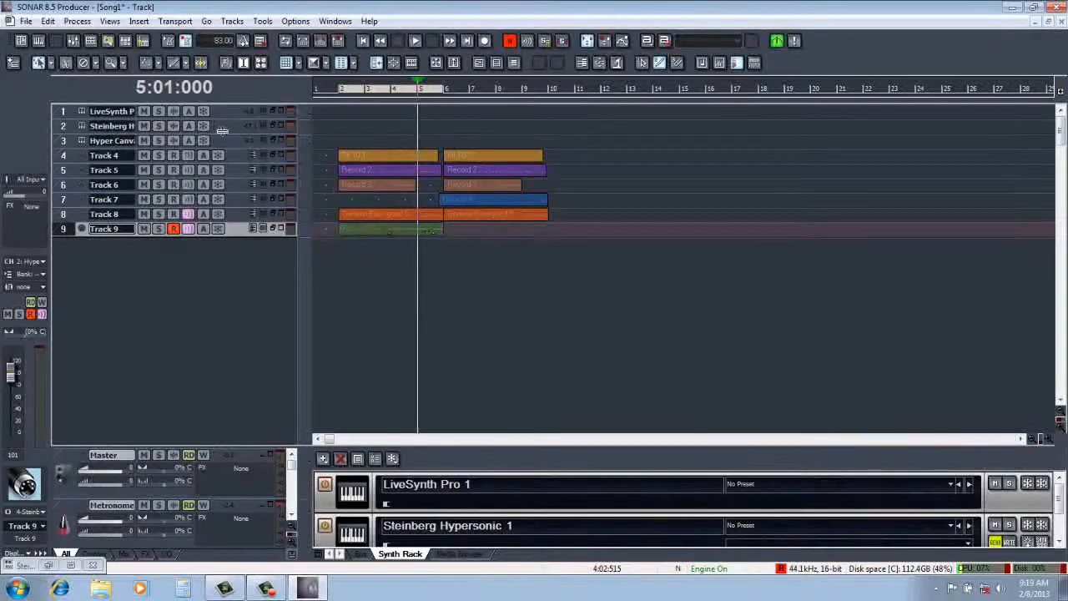
left_click(48, 23)
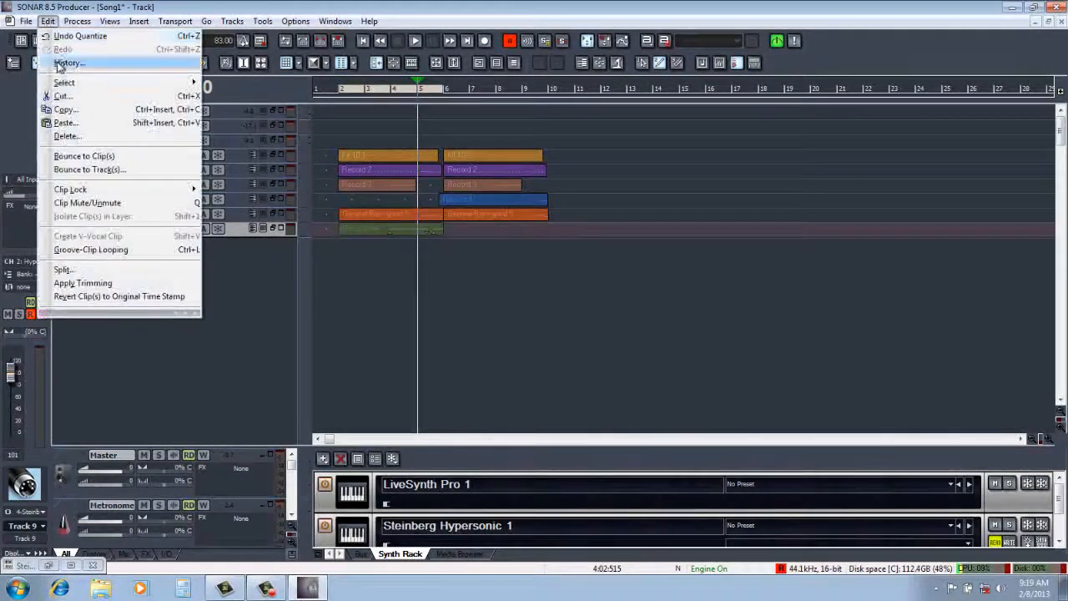
left_click(64, 110)
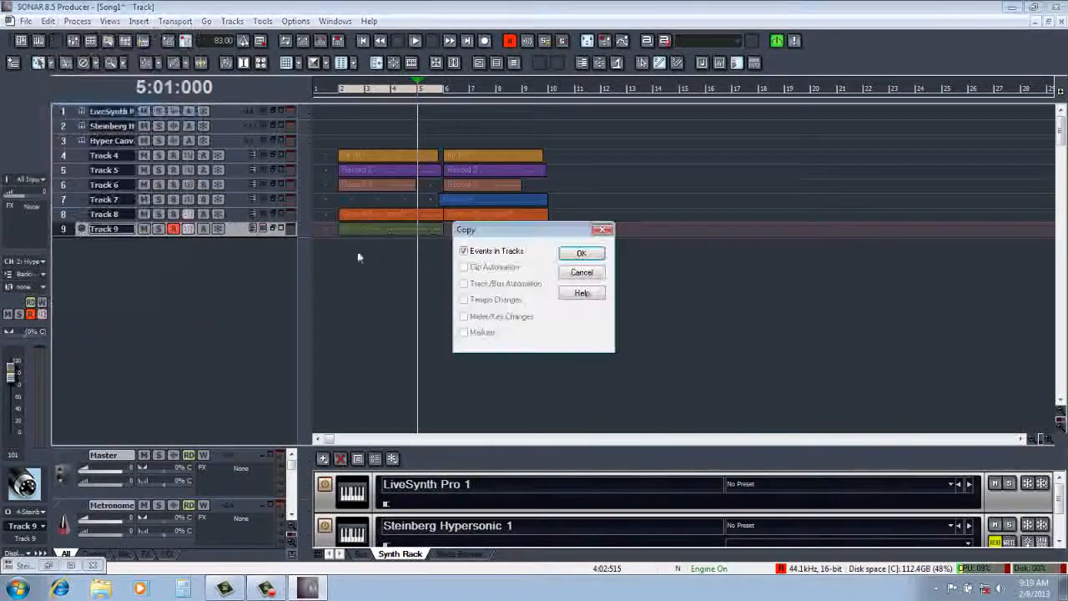
left_click(578, 255)
left_click(444, 89)
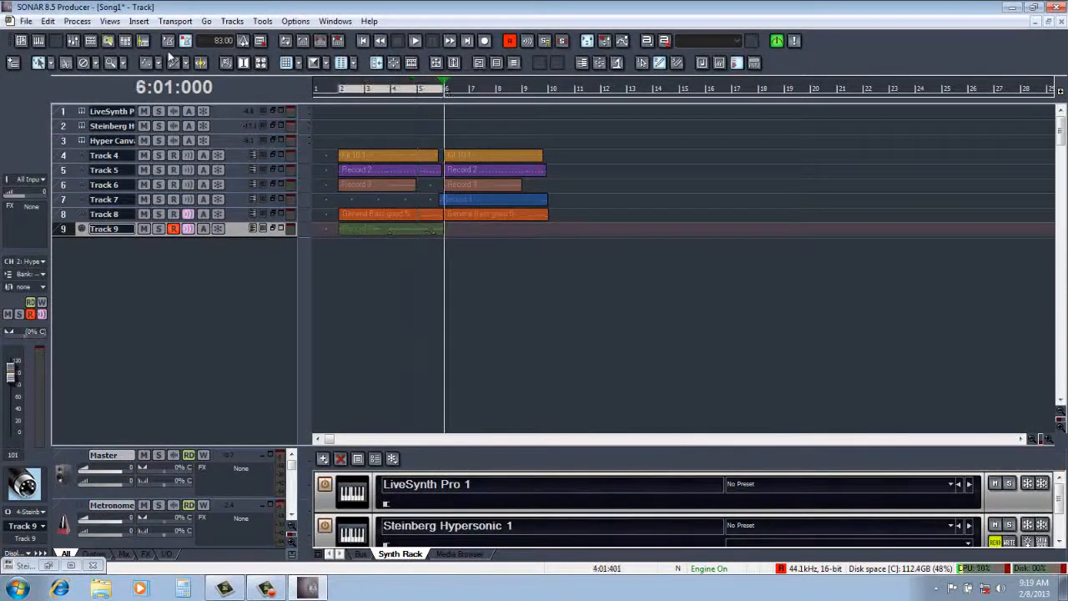
left_click(48, 21)
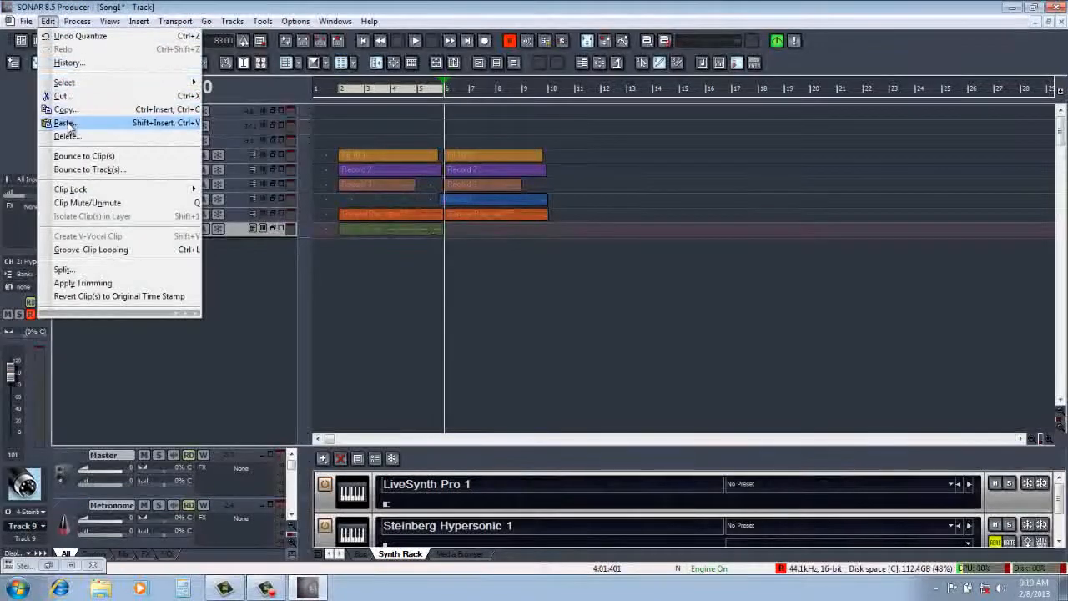
left_click(64, 125)
left_click(473, 224)
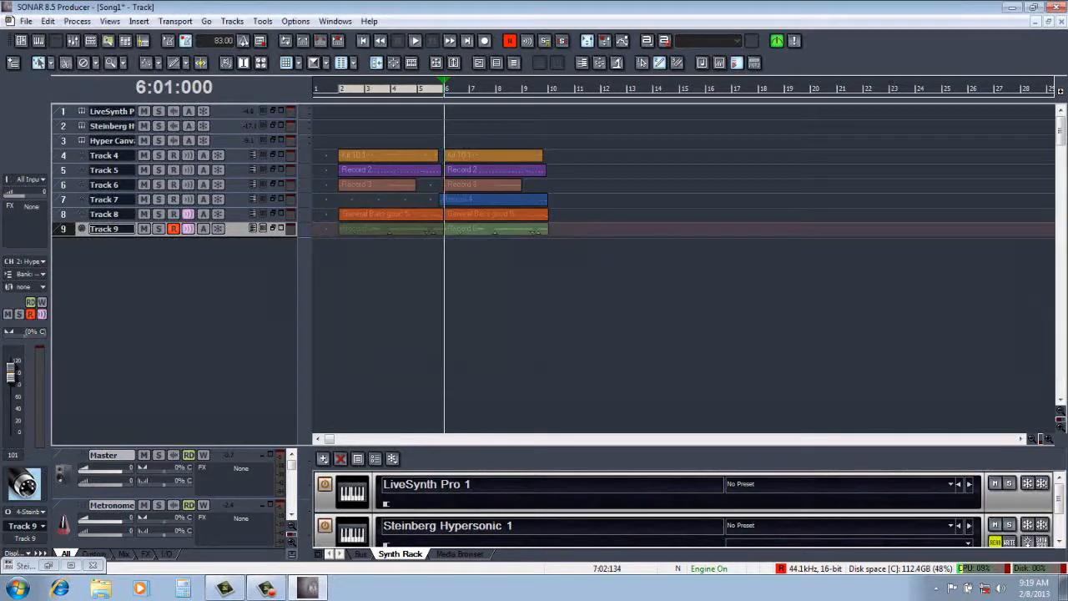
Step: Play the song from measure 4 to check the copied part, stop playback and return to the song start
left_click(392, 89)
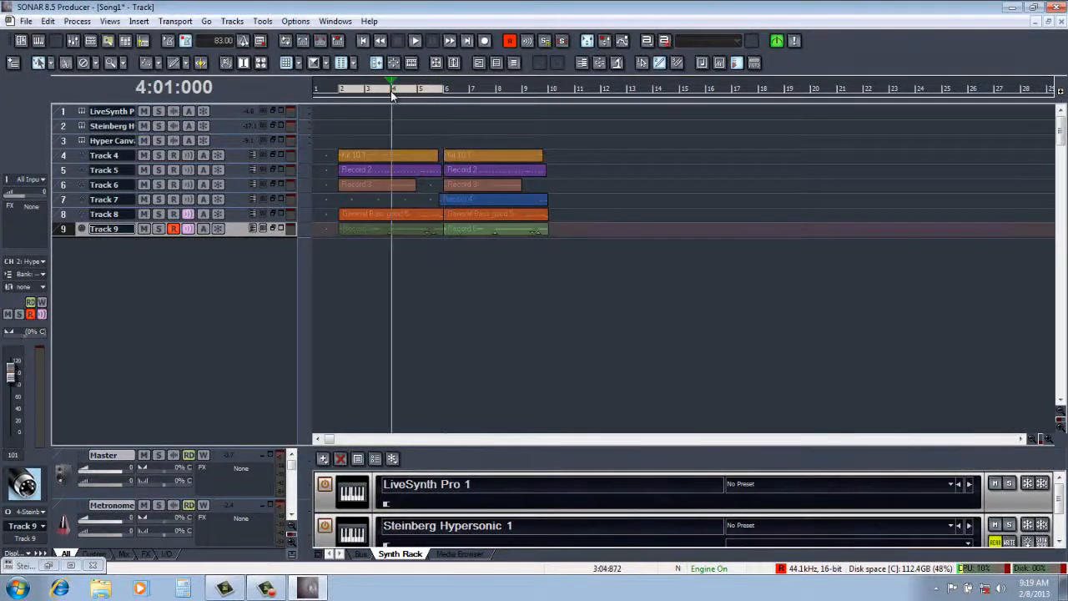
left_click(415, 42)
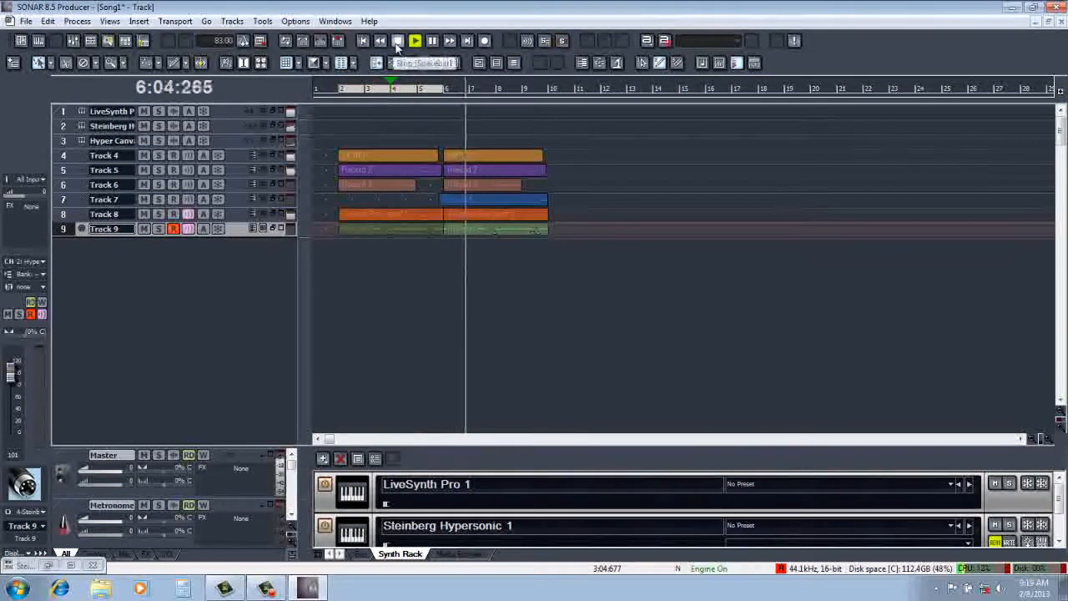
left_click(398, 42)
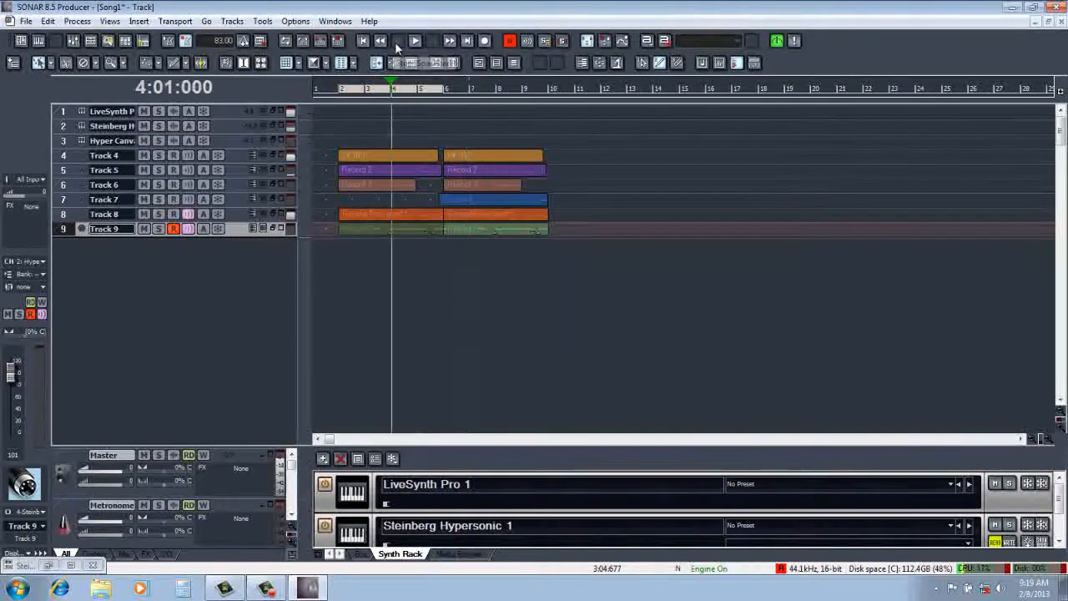
left_click(381, 41)
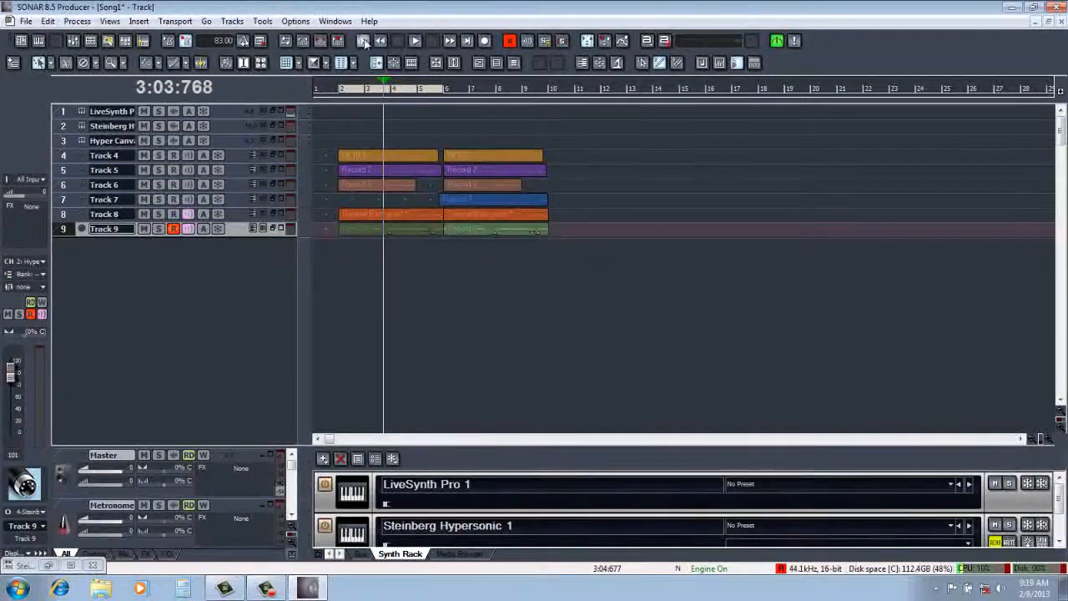
left_click(363, 42)
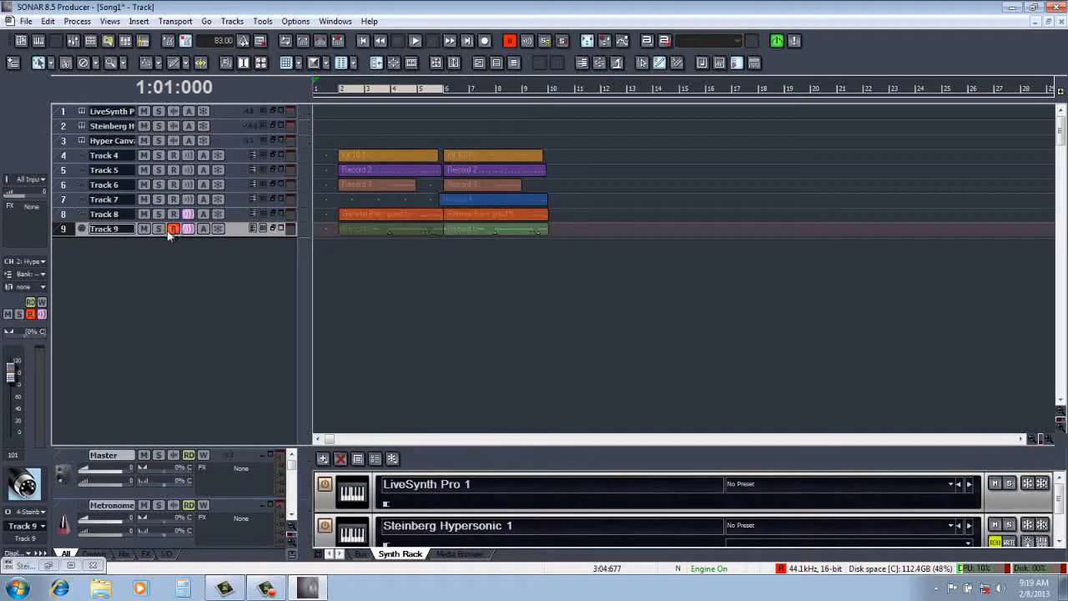
Step: Disarm recording on Track 9 and insert a new MIDI track below it
left_click(173, 230)
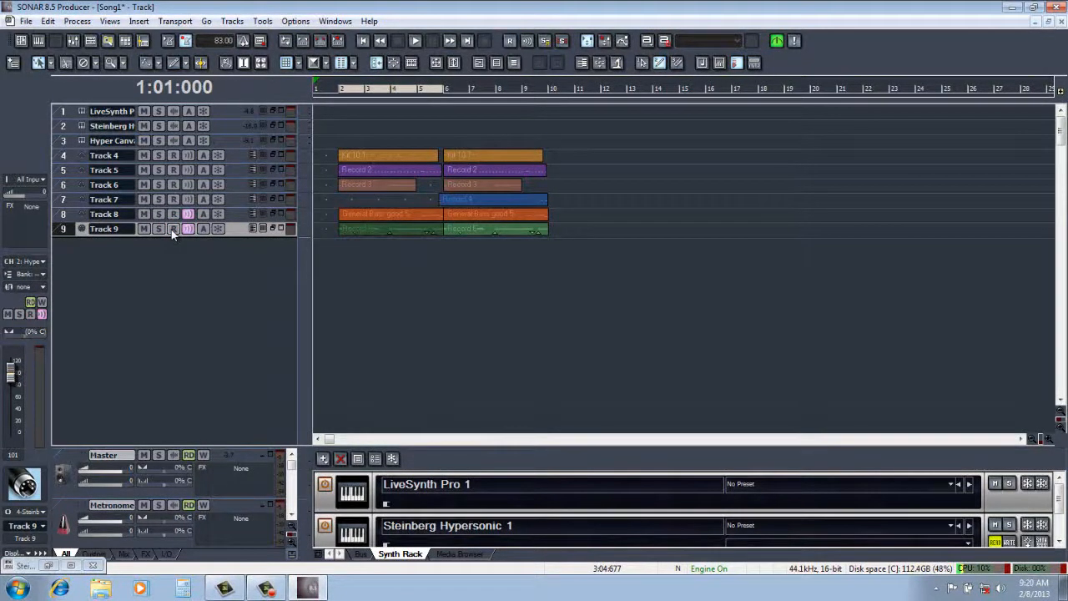
left_click(140, 23)
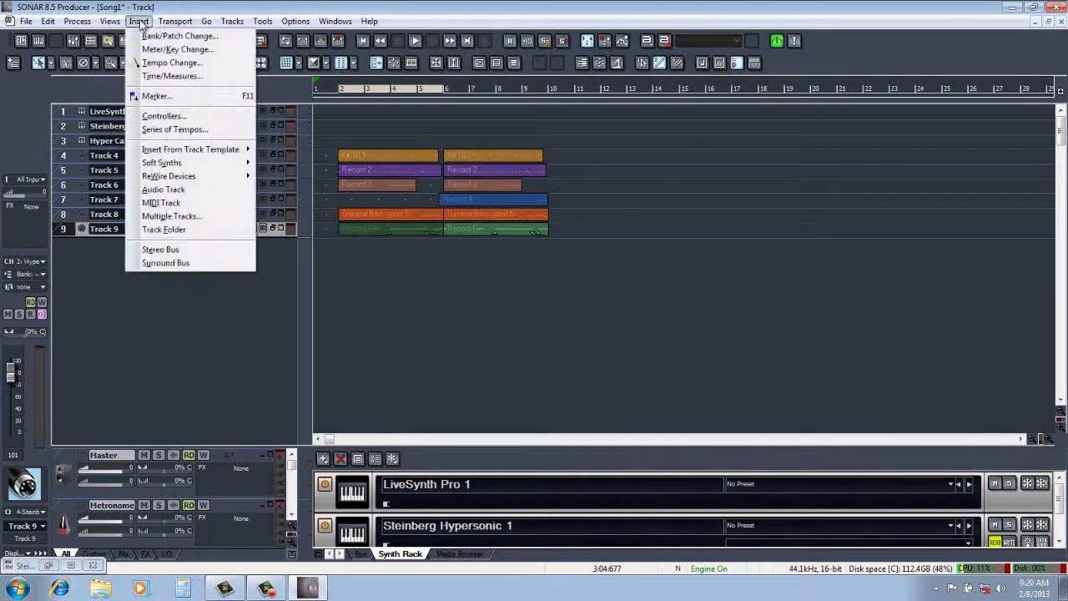
left_click(159, 203)
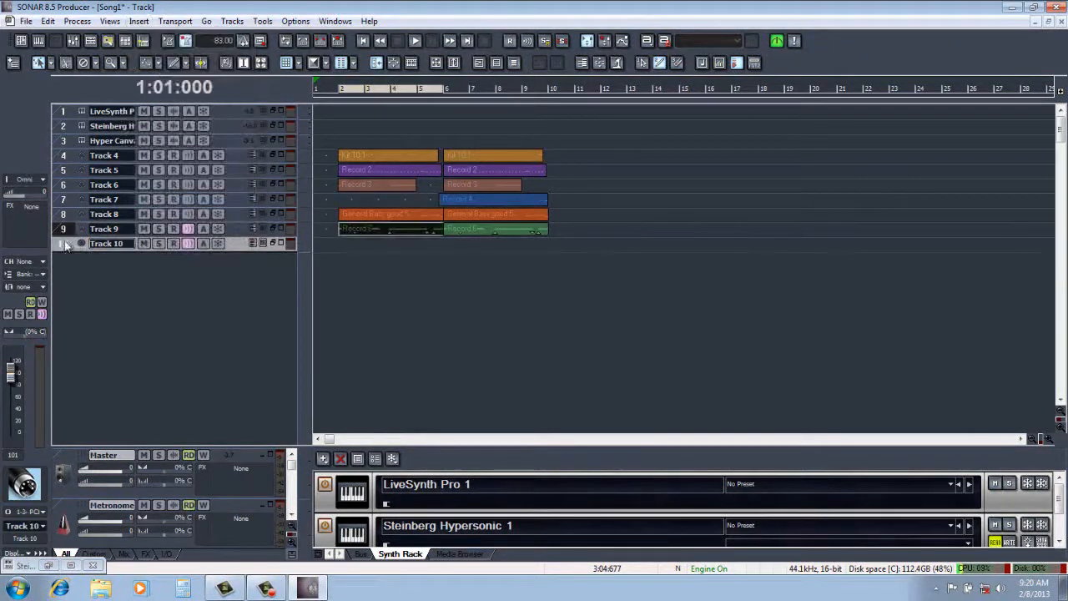
Step: Set Track 10's properties to MIDI channel 3 and output 3-LiveSynth Pro 1
double_click(235, 244)
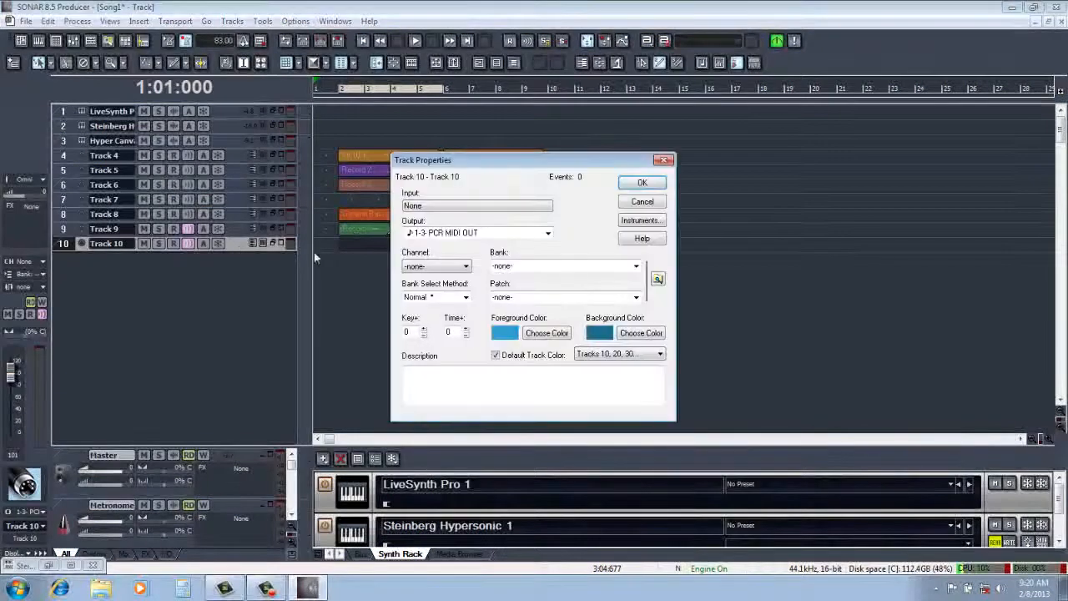
left_click(466, 266)
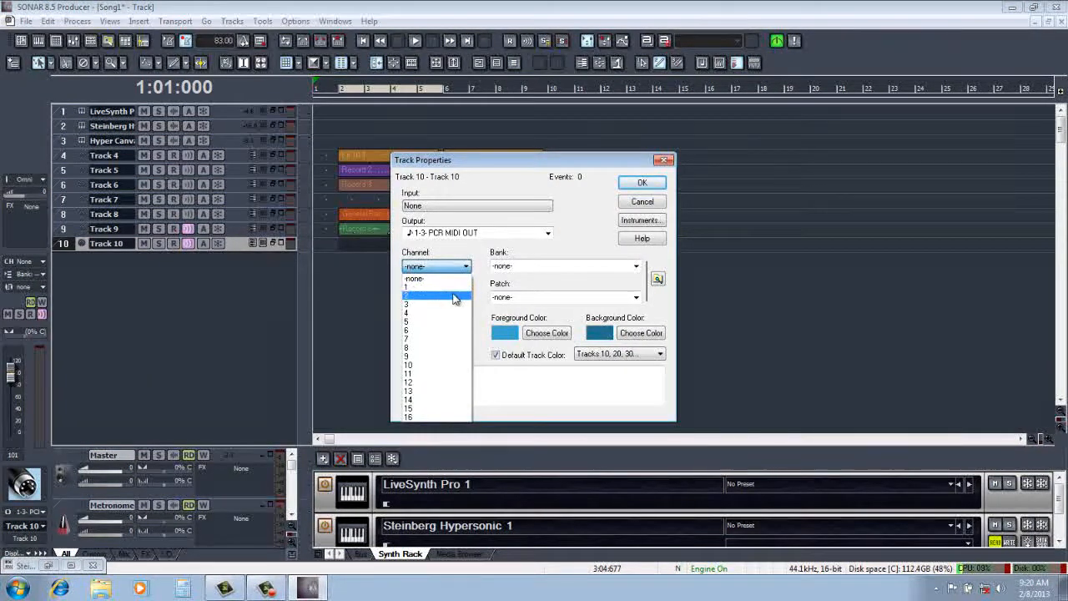
left_click(452, 304)
left_click(547, 234)
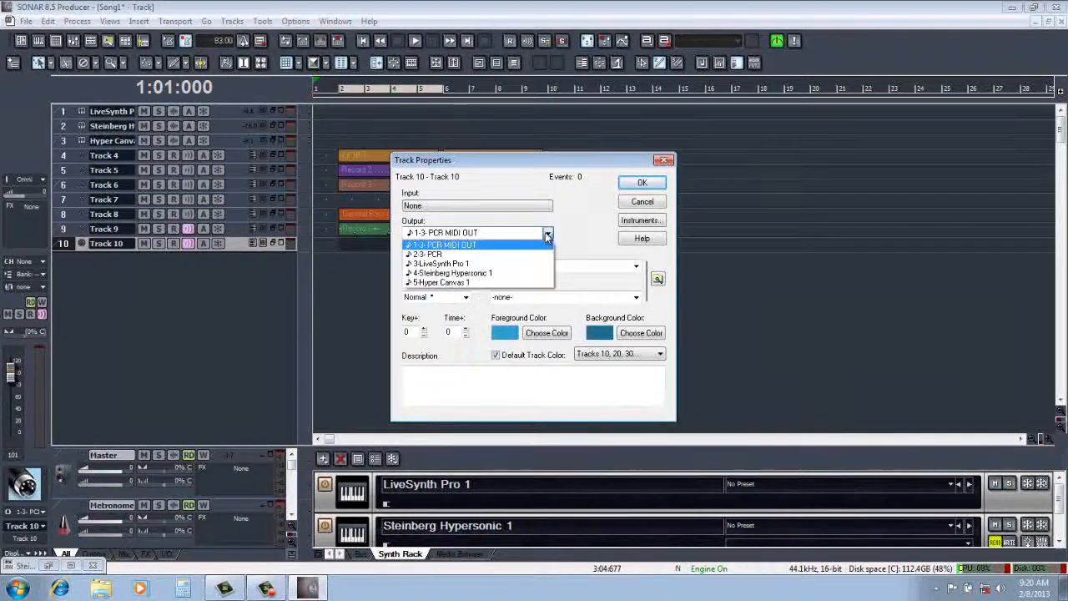
left_click(500, 263)
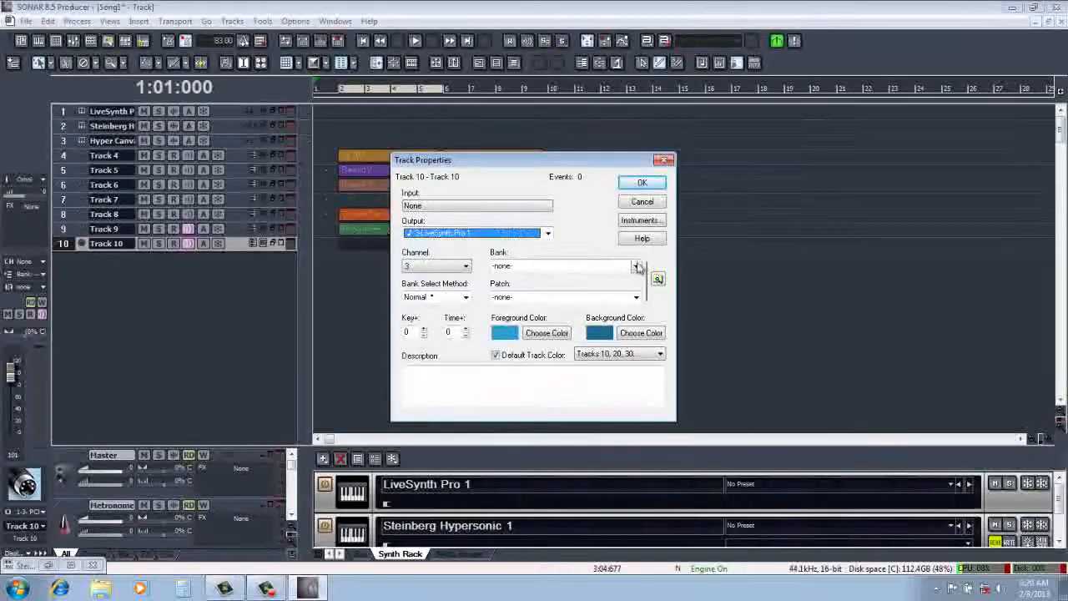
Step: Assign Track 10 the User Bank and the General Strings patch and confirm the track properties
left_click(637, 266)
left_click(630, 287)
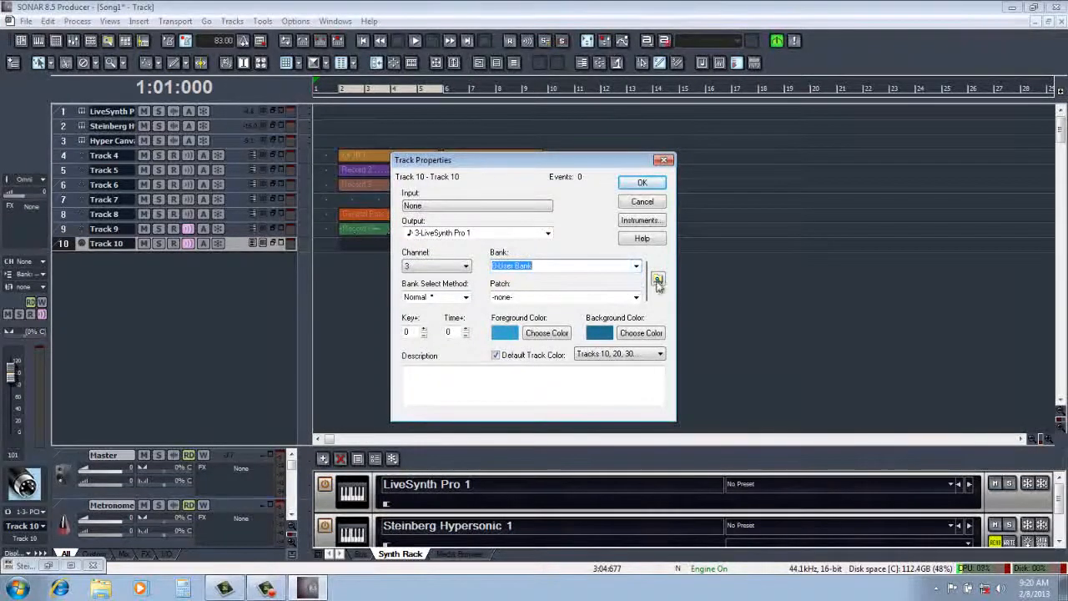
left_click(658, 282)
left_click_drag(665, 248, 668, 302)
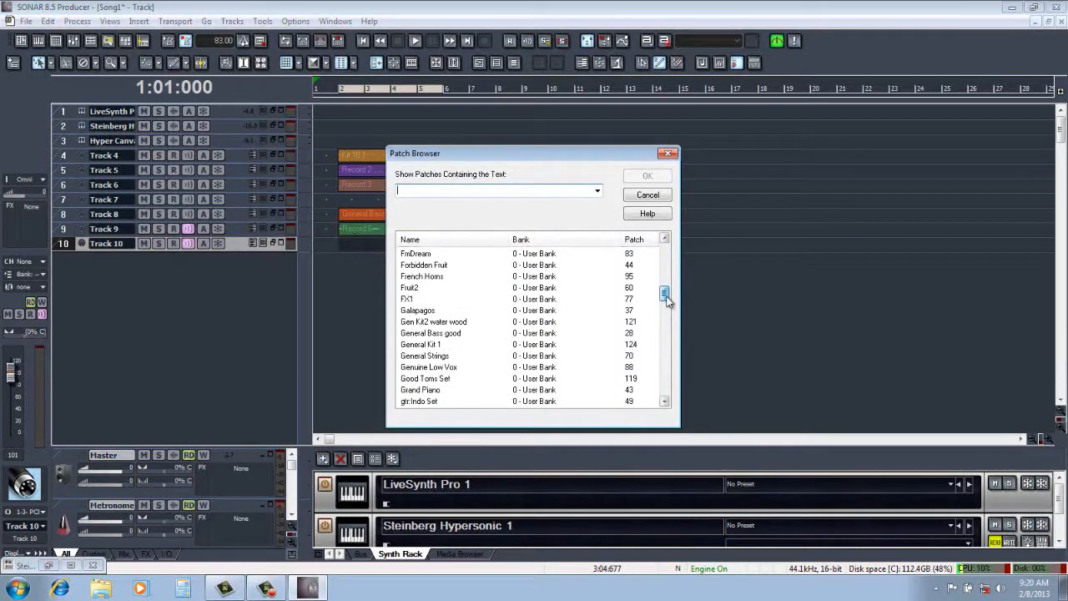
left_click(446, 357)
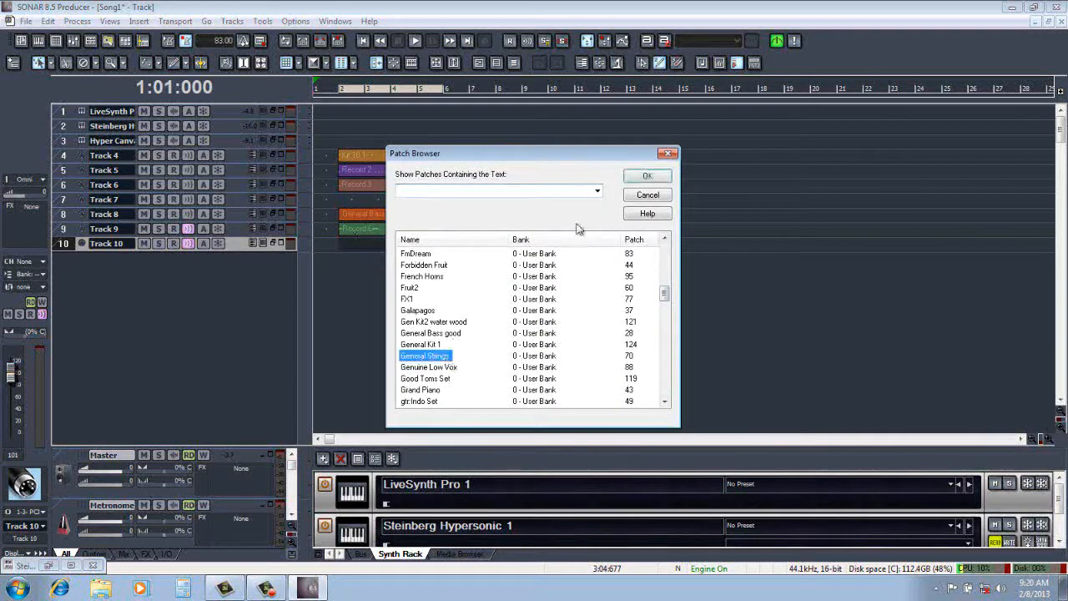
left_click(647, 176)
left_click(641, 181)
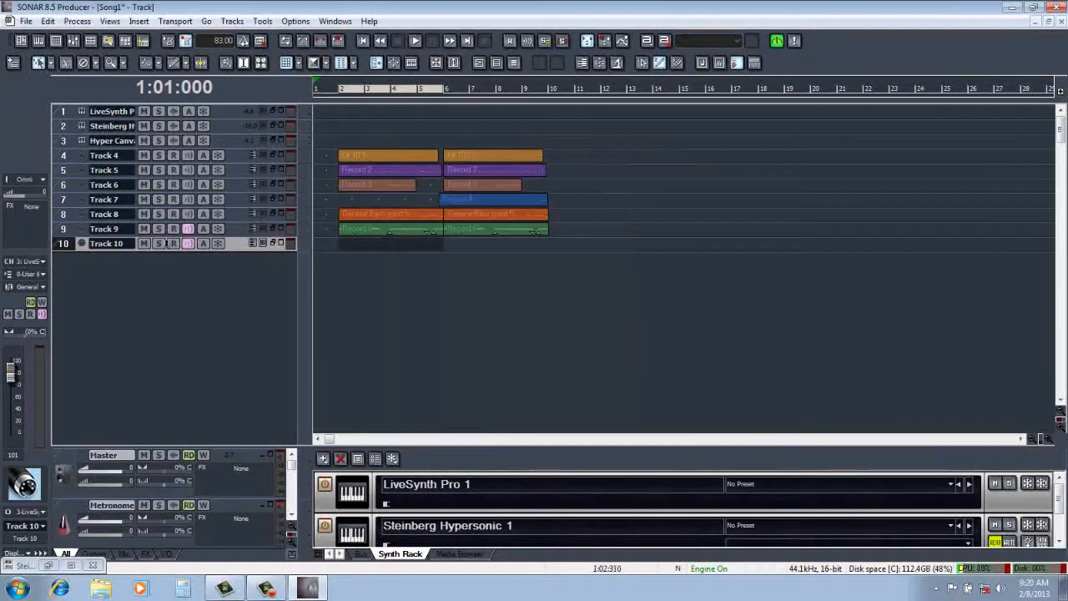
Step: Arm Track 10 and record the strings part from the song start through measure 10
left_click(174, 244)
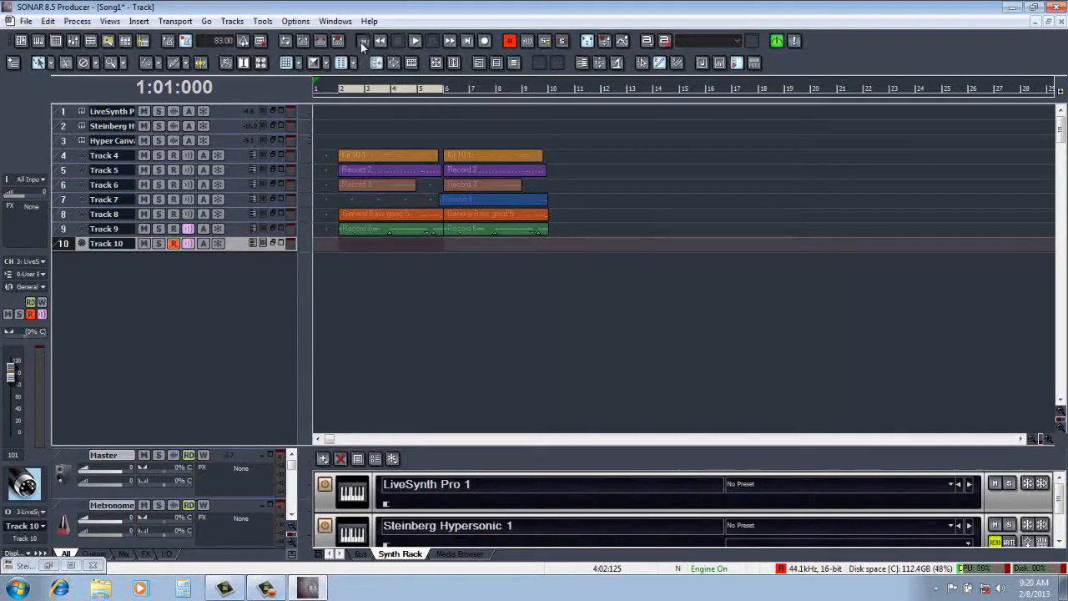
left_click(485, 42)
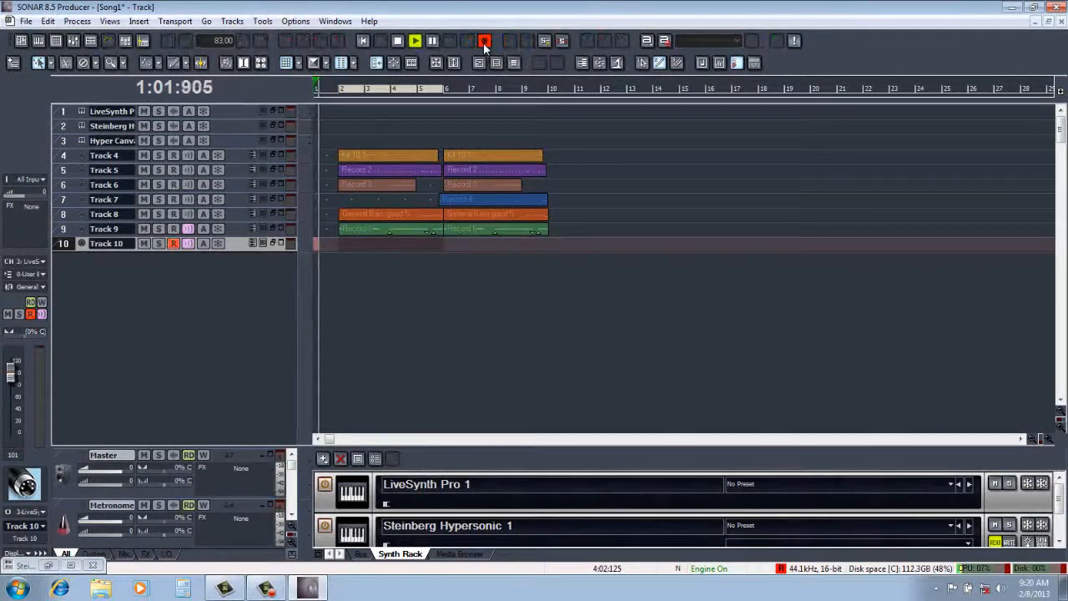
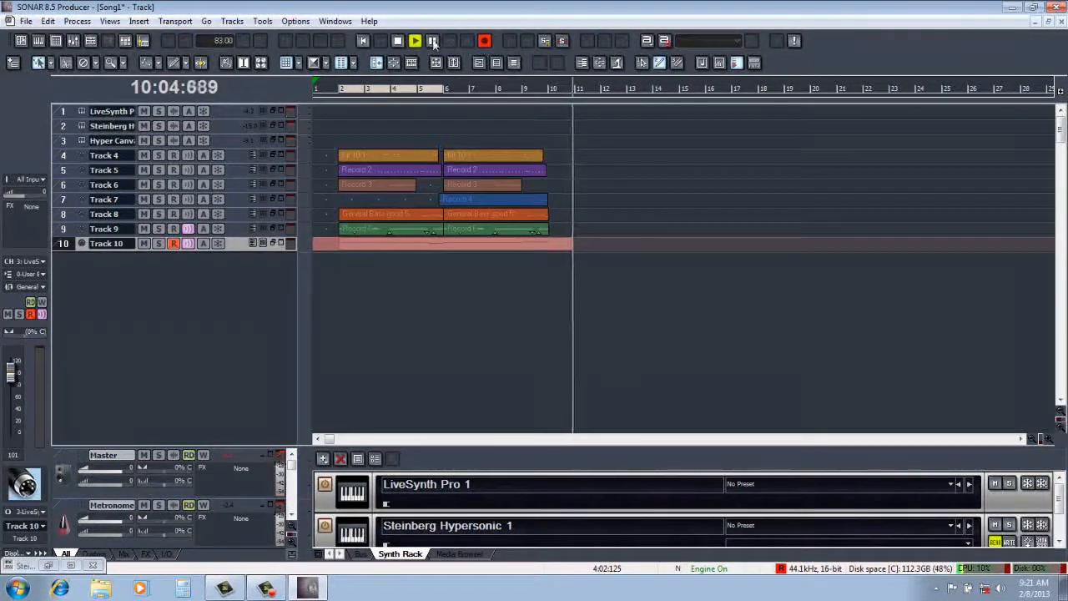
left_click(397, 42)
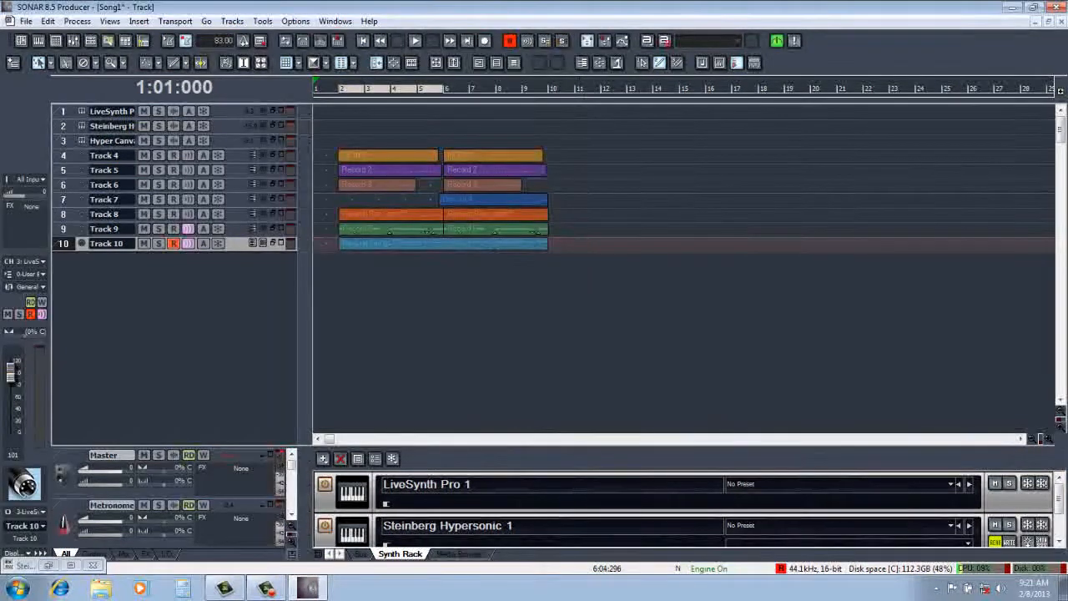
Step: Quantize the recorded General Strings clip on Track 10 at sixteenth resolution
left_click(466, 244)
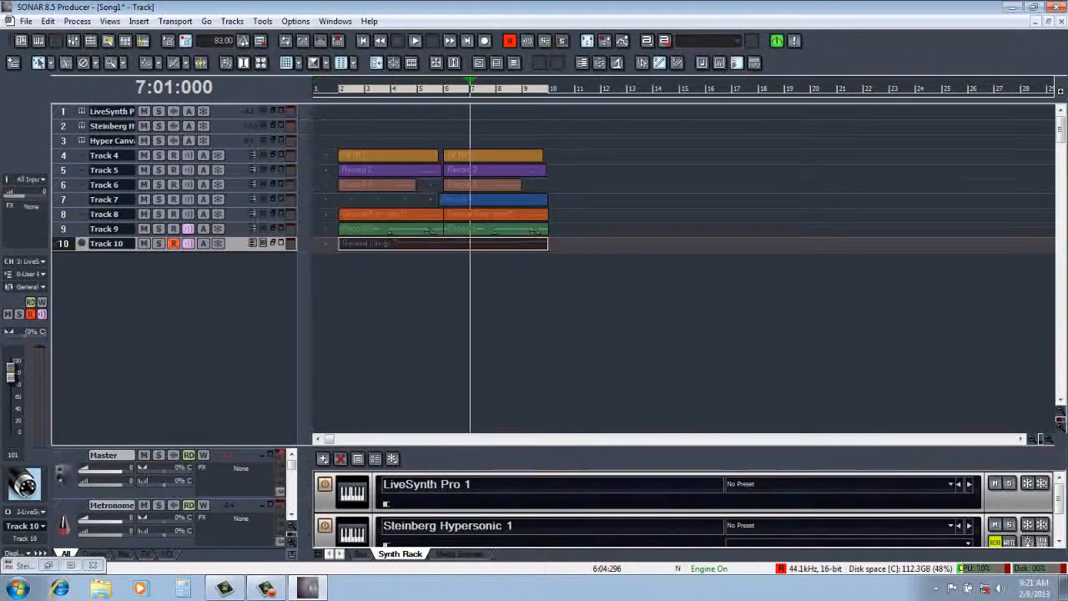
left_click(77, 20)
left_click(94, 104)
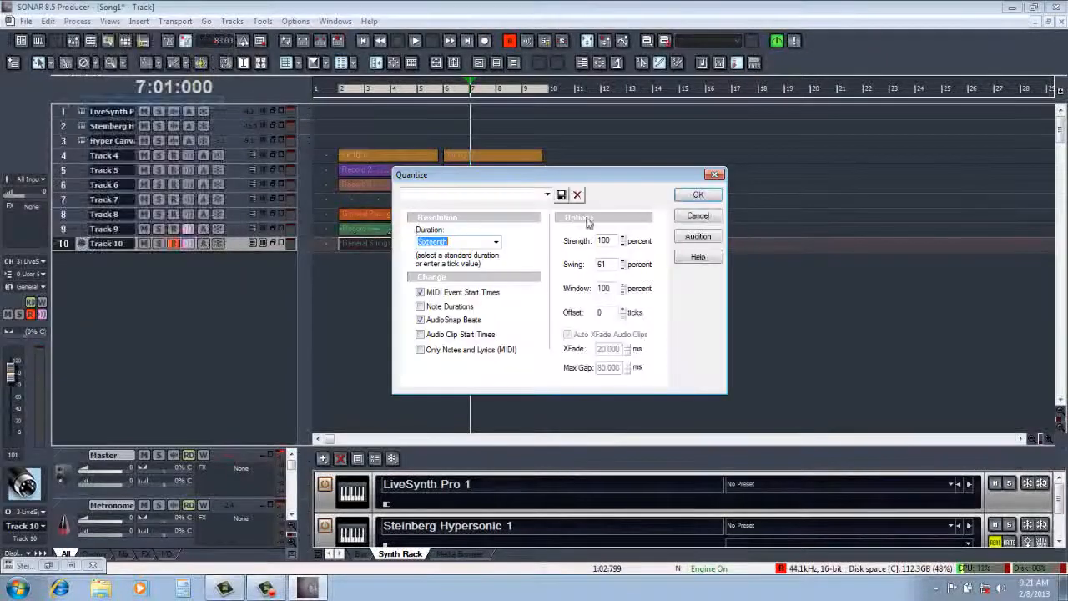
left_click(693, 198)
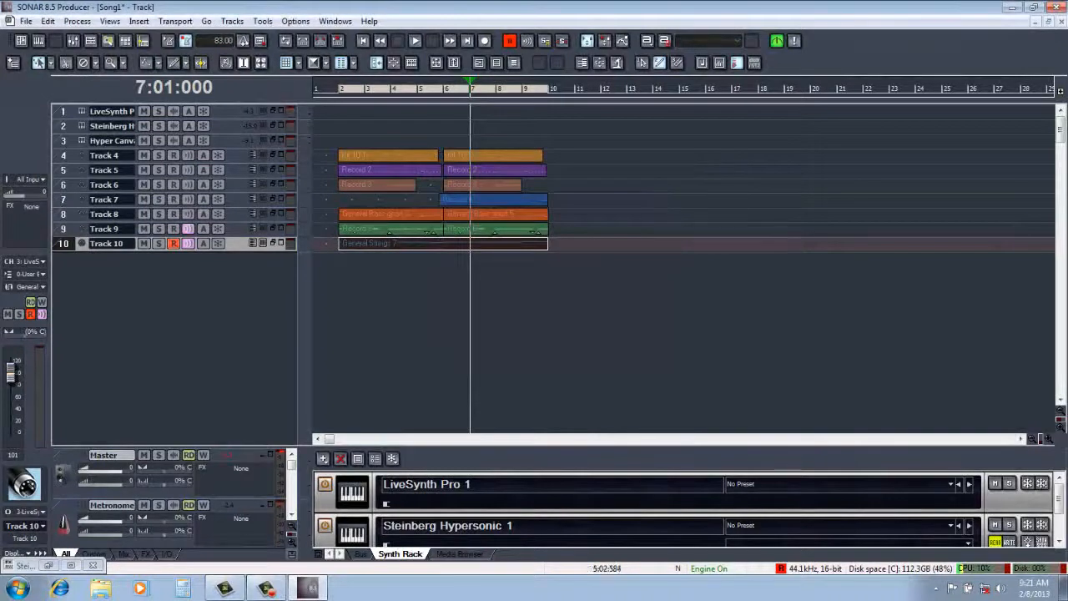
Step: Open Track 10 in the Piano Roll and select all its notes from measure 2 to just past measure 10
left_click(111, 22)
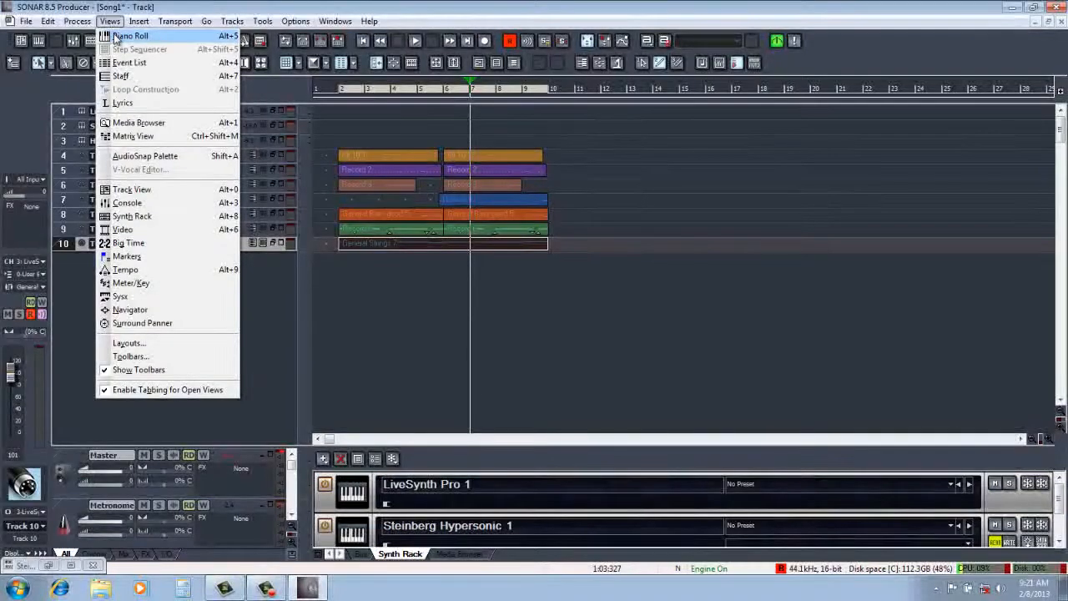
left_click(121, 36)
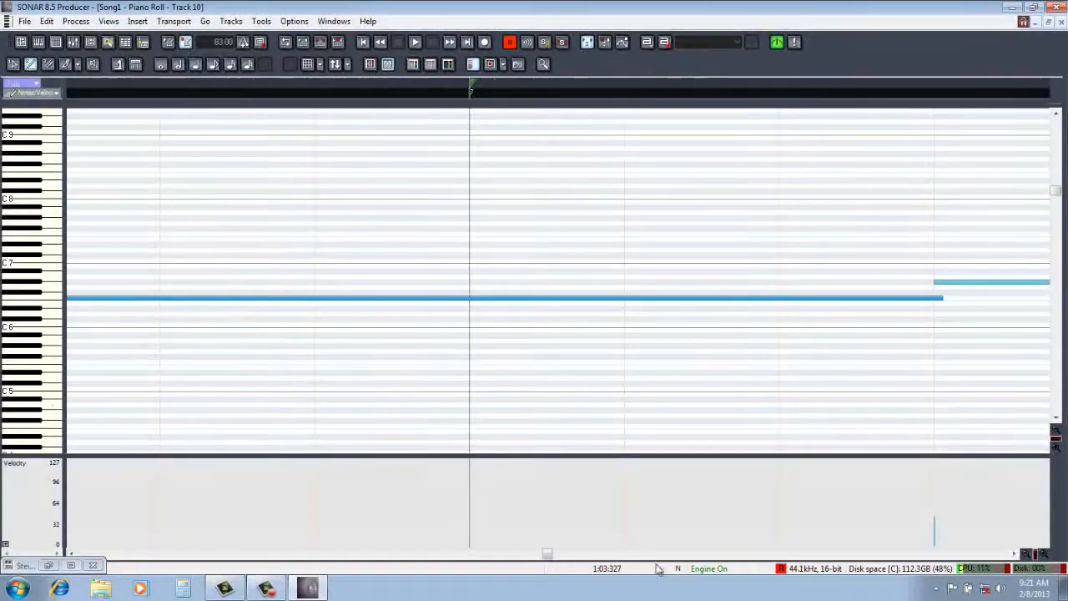
left_click(1032, 555)
left_click(1032, 555)
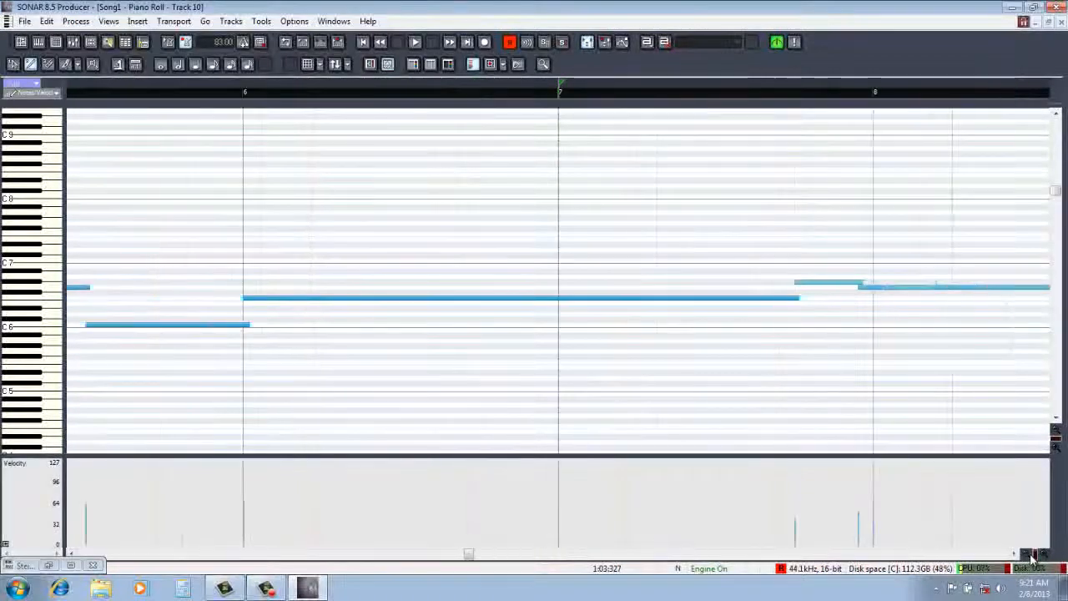
left_click(1032, 555)
left_click(1032, 555)
left_click(1032, 555)
left_click(1032, 556)
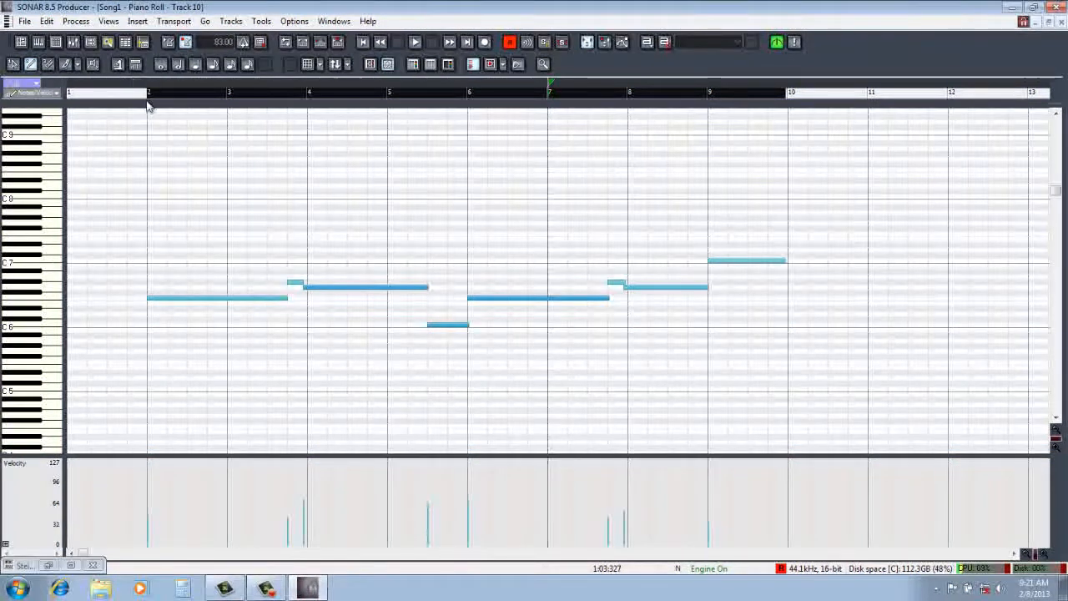
left_click_drag(148, 104, 823, 114)
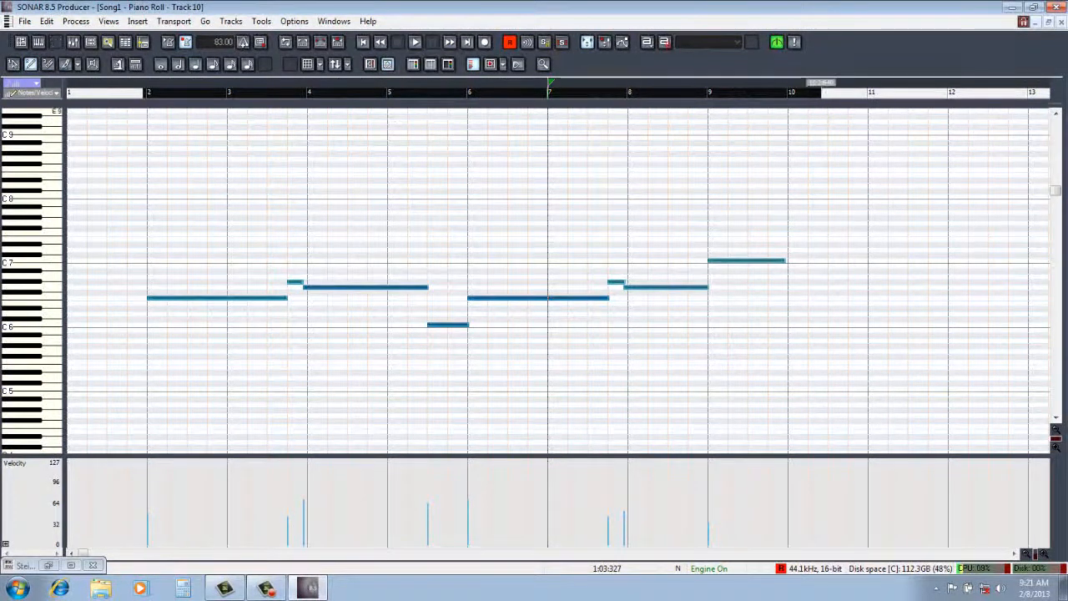
Step: Try scaling the selected Track 10 note velocities to 45 at both beginning and end, and undo the change
left_click(74, 23)
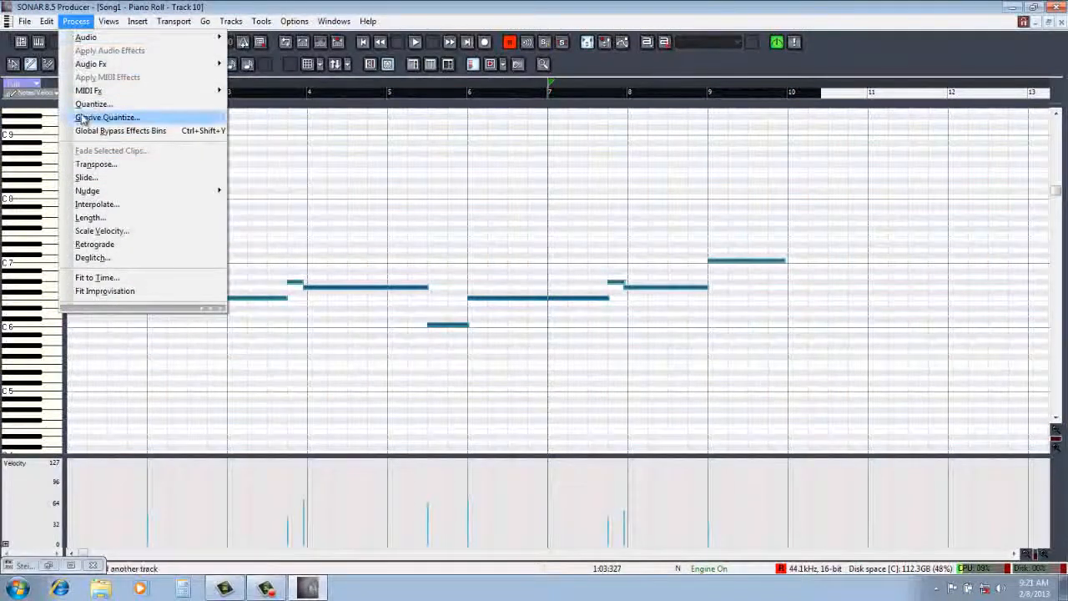
left_click(102, 230)
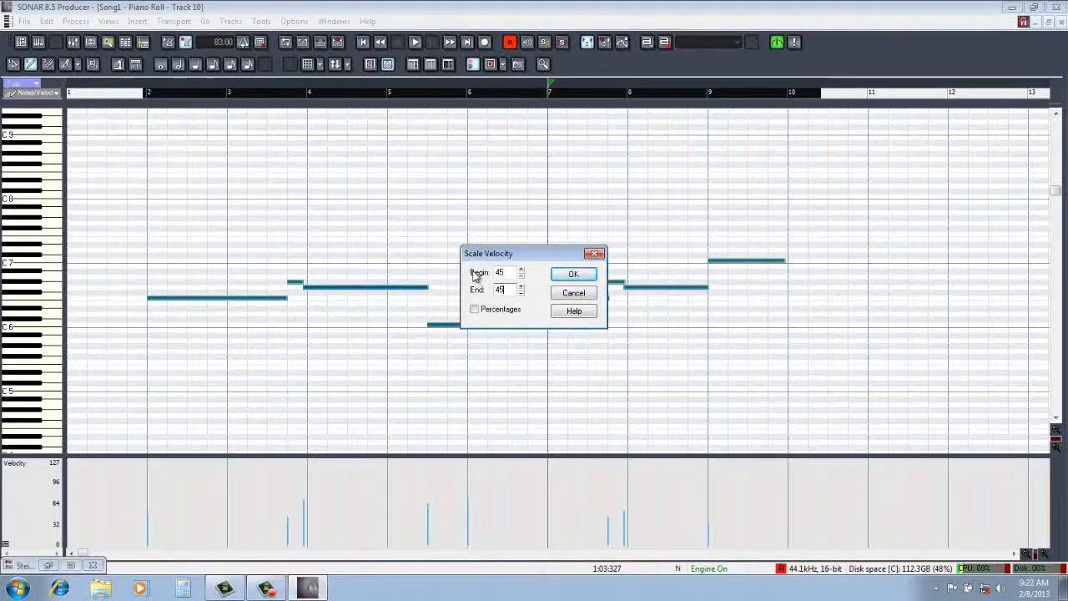
left_click(567, 274)
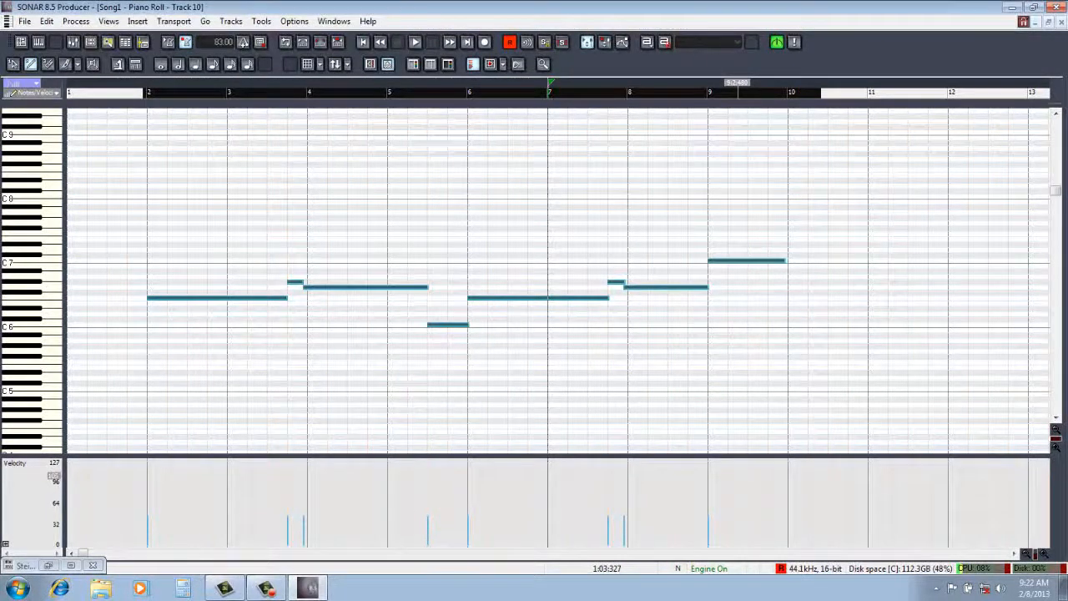
left_click(48, 24)
left_click(71, 38)
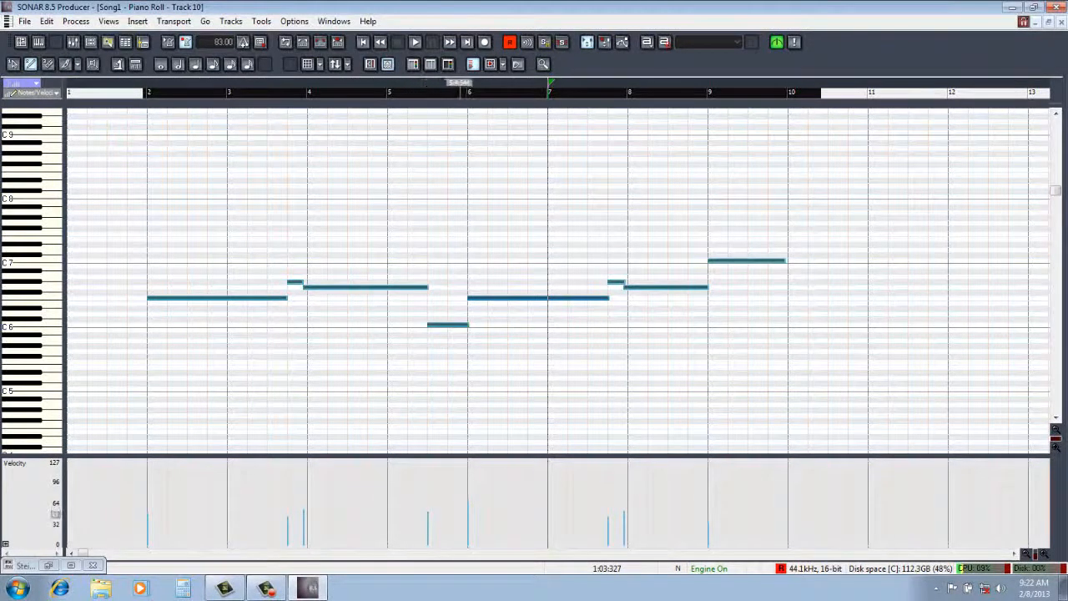
Step: Try lowering the velocities of individual notes near measures 6 and 8 in the velocity graph, and undo the accidental note move
left_click_drag(463, 525, 472, 525)
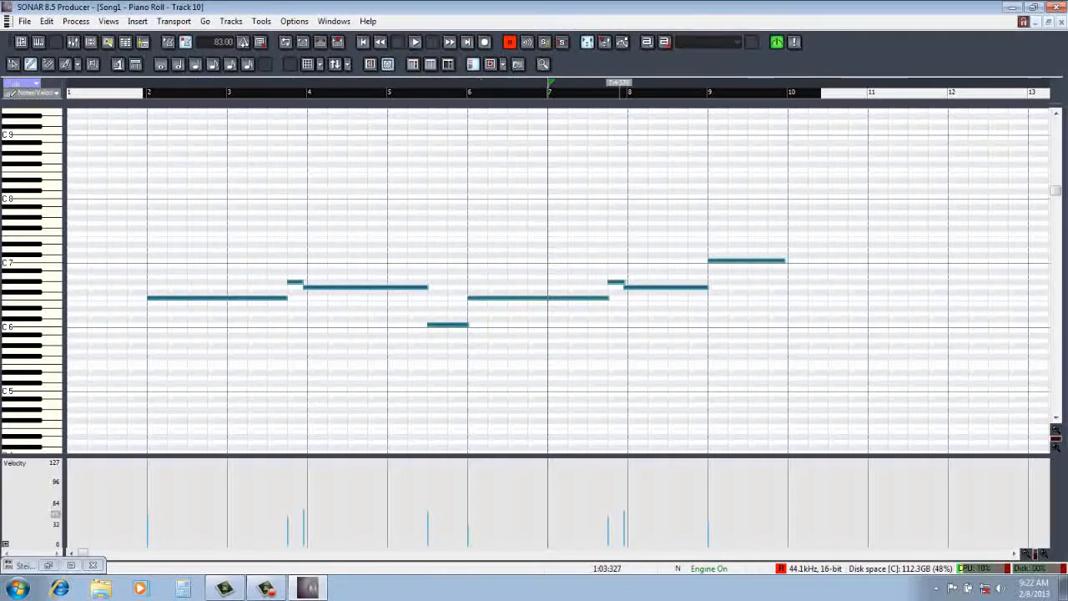
left_click_drag(622, 516, 629, 516)
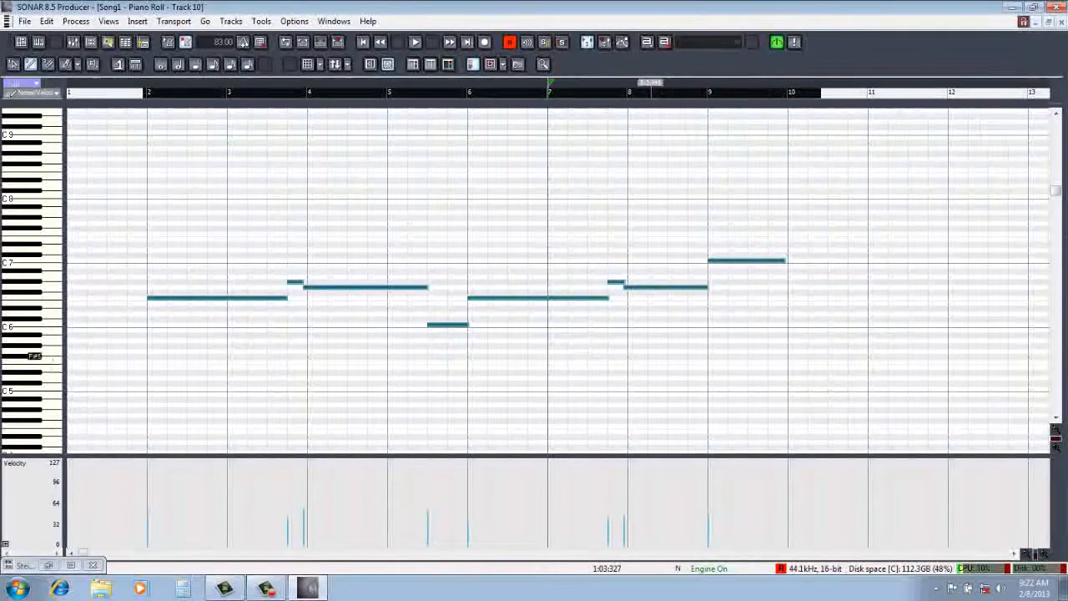
left_click(45, 22)
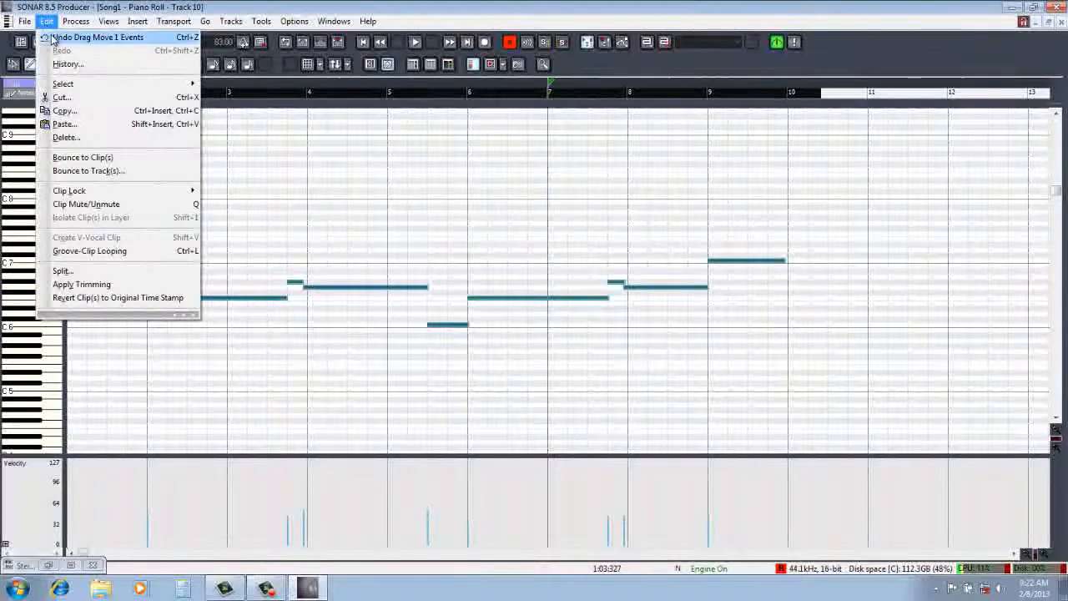
left_click(53, 38)
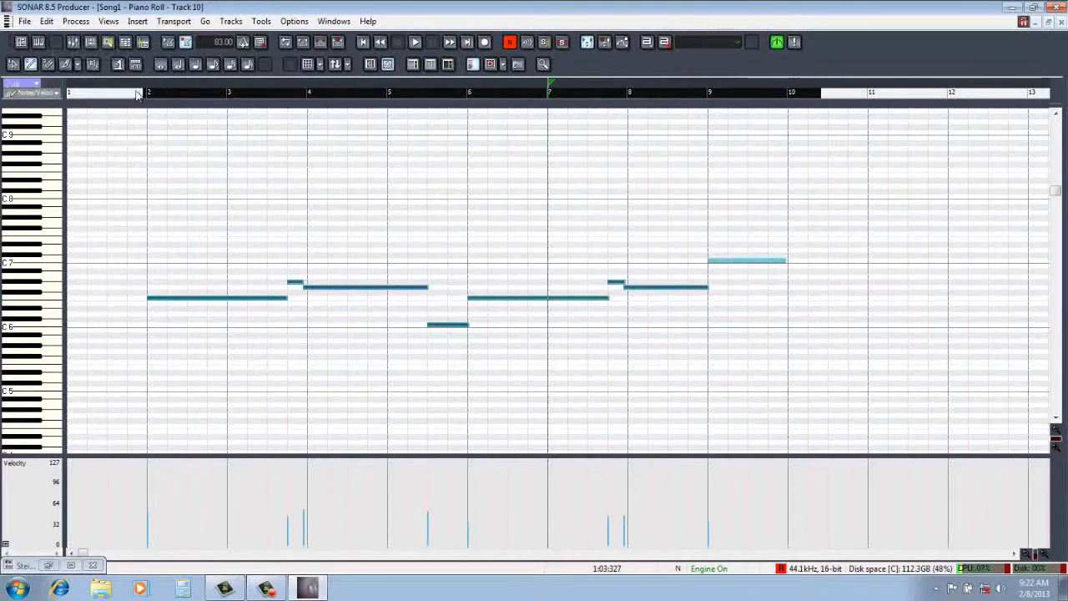
Step: Select the notes from measure 2 to just past measure 10 and scale their velocity to 45 at beginning and end
left_click_drag(137, 94, 826, 99)
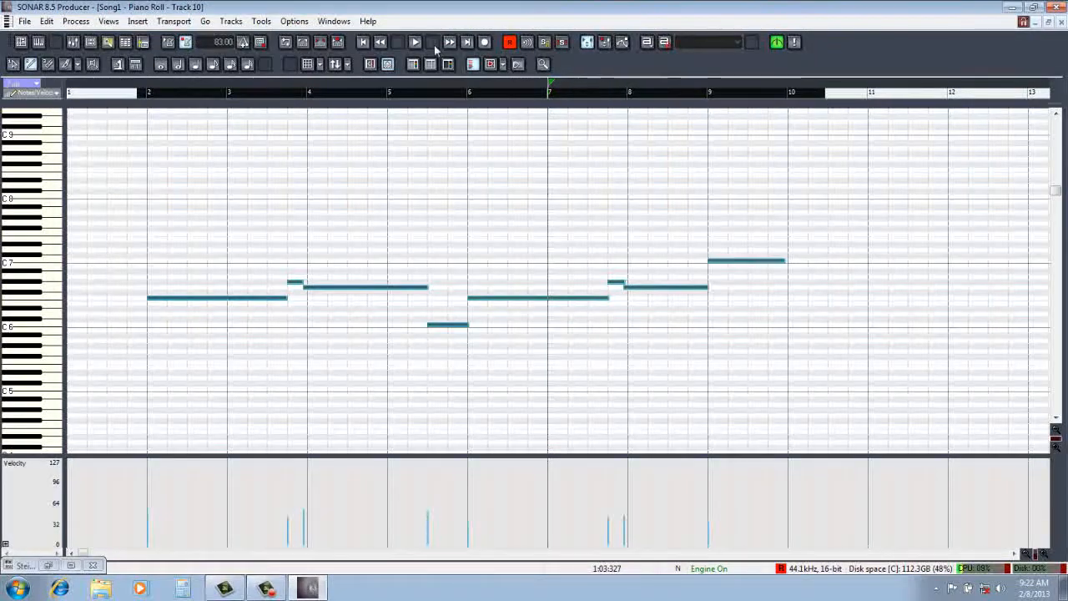
left_click(76, 20)
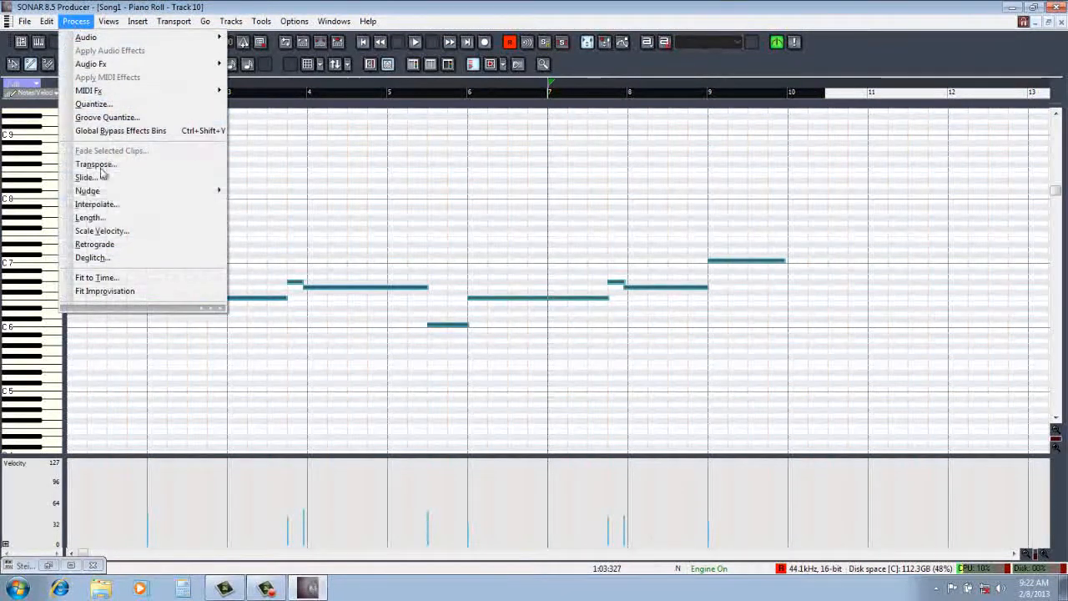
left_click(101, 231)
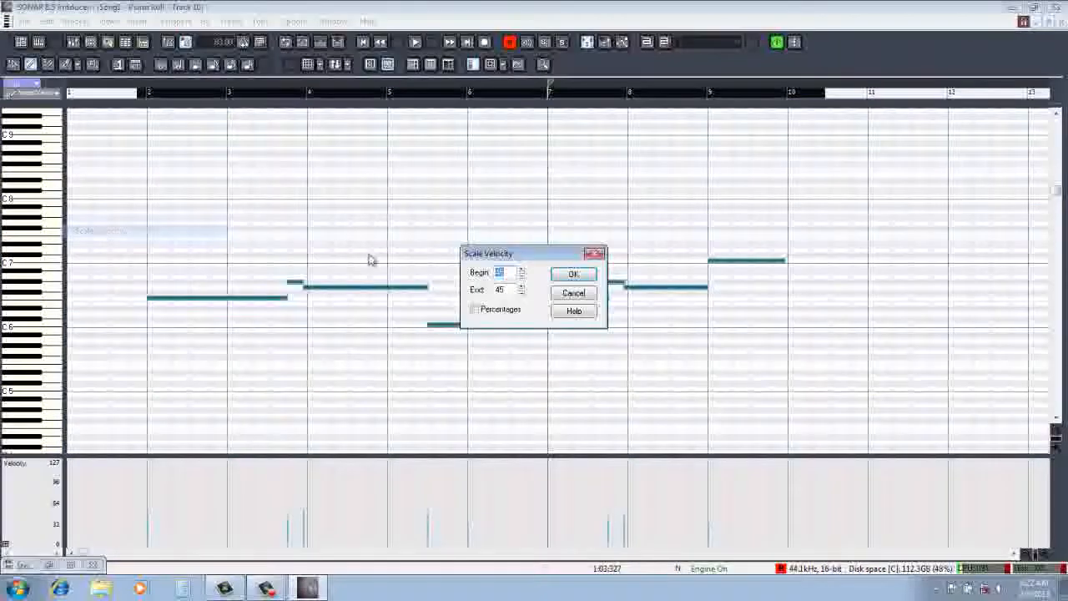
left_click(573, 277)
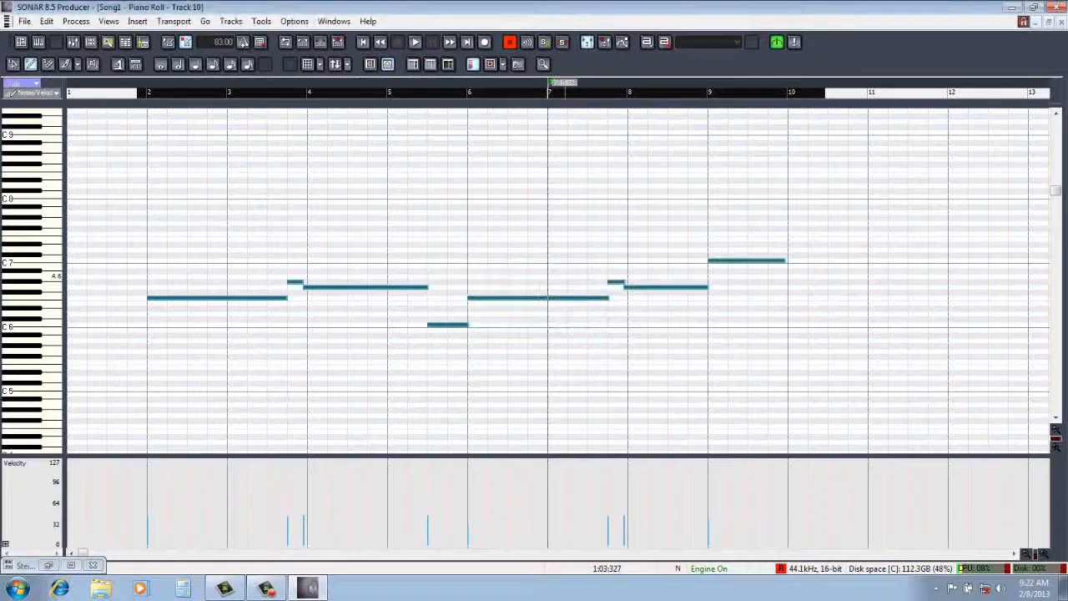
Step: Deselect the notes and lengthen the final C7 note on Track 10 so that it ends exactly at measure 10
left_click(778, 102)
left_click(1050, 557)
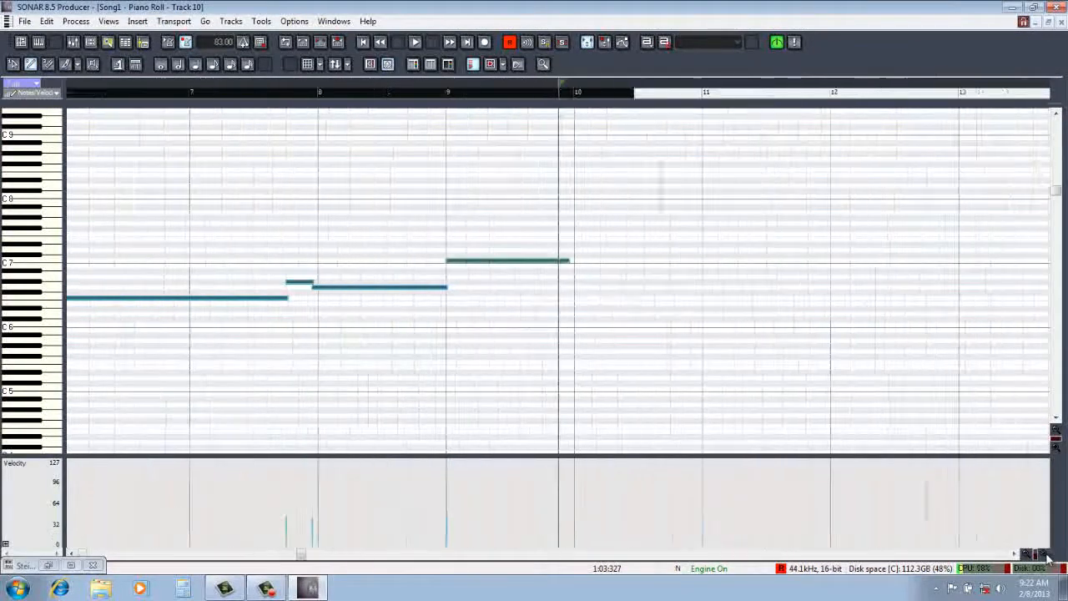
left_click(1050, 557)
left_click(1050, 558)
left_click(1050, 557)
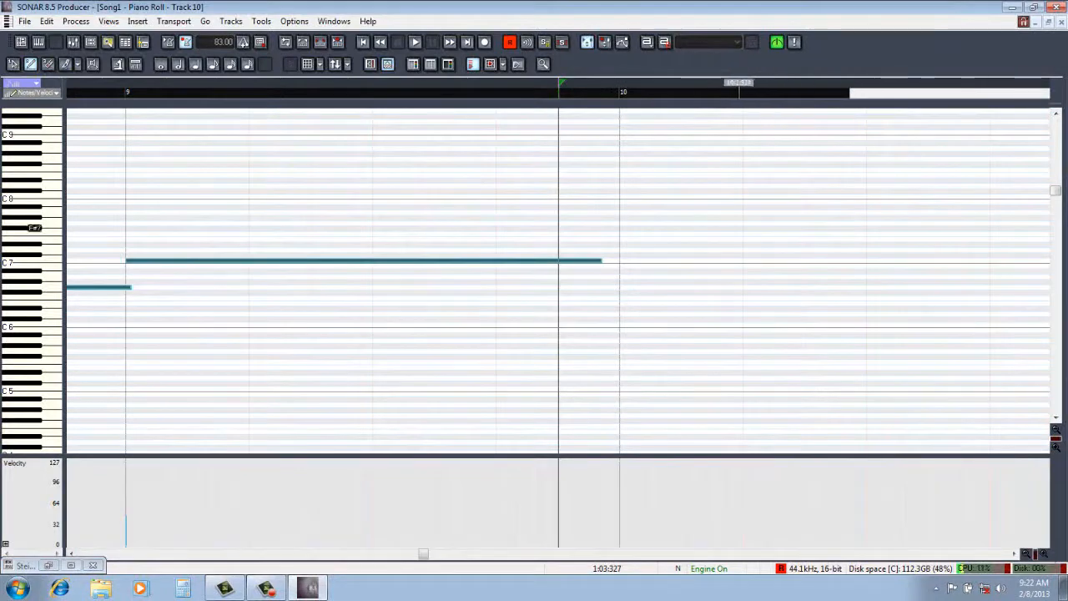
left_click(683, 95)
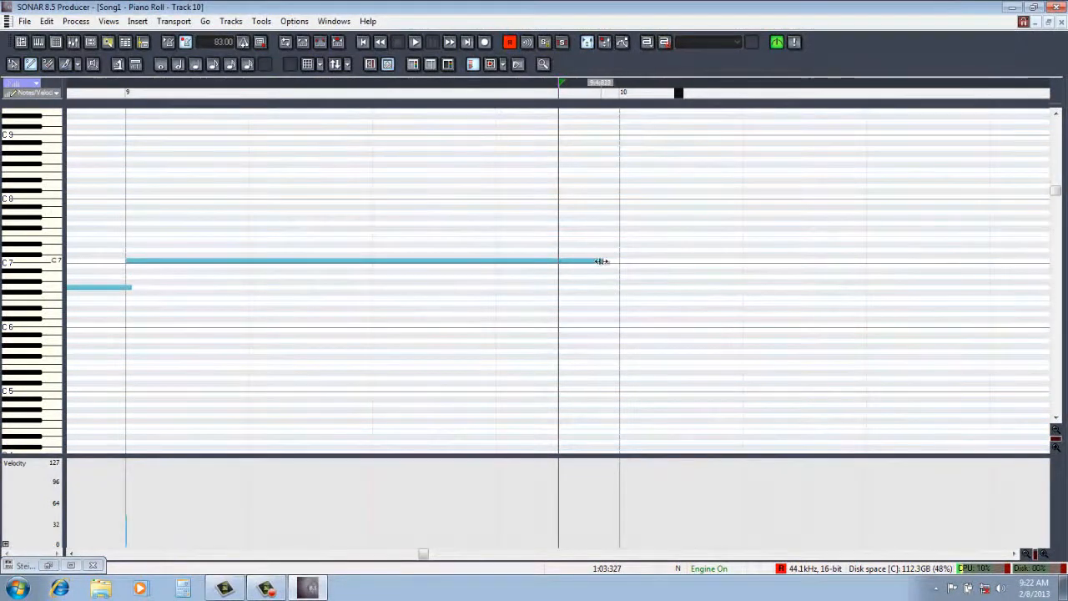
mouse_move(604, 260)
left_mouse_down()
mouse_move(643, 269)
mouse_move(619, 270)
left_mouse_up()
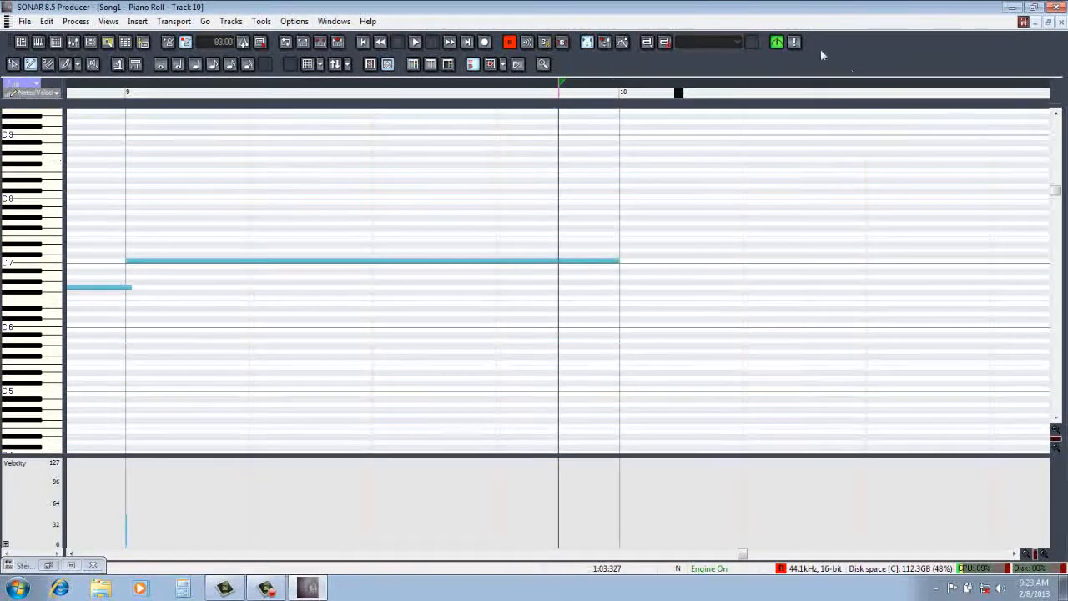
Step: Close the Piano Roll, return to the song start and widen the track pane to expose the volume sliders
left_click(1062, 23)
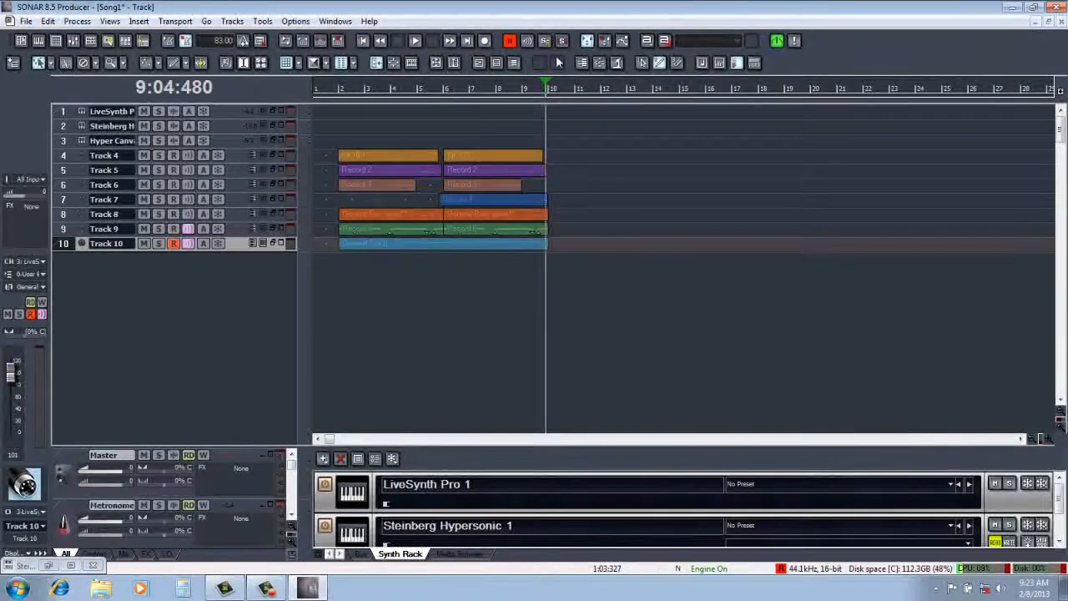
left_click(364, 41)
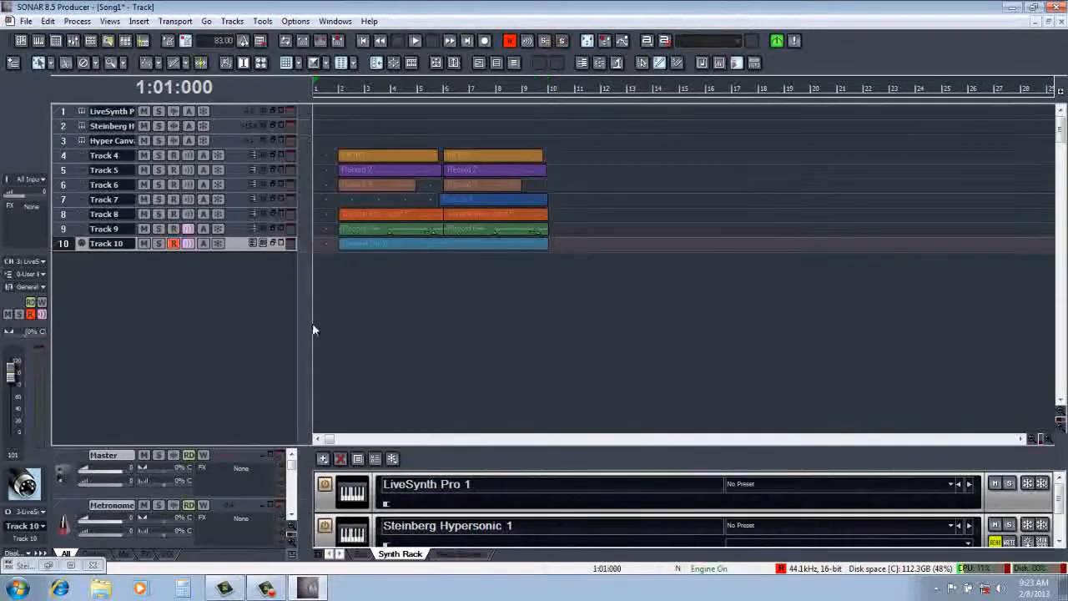
left_click_drag(309, 323, 389, 323)
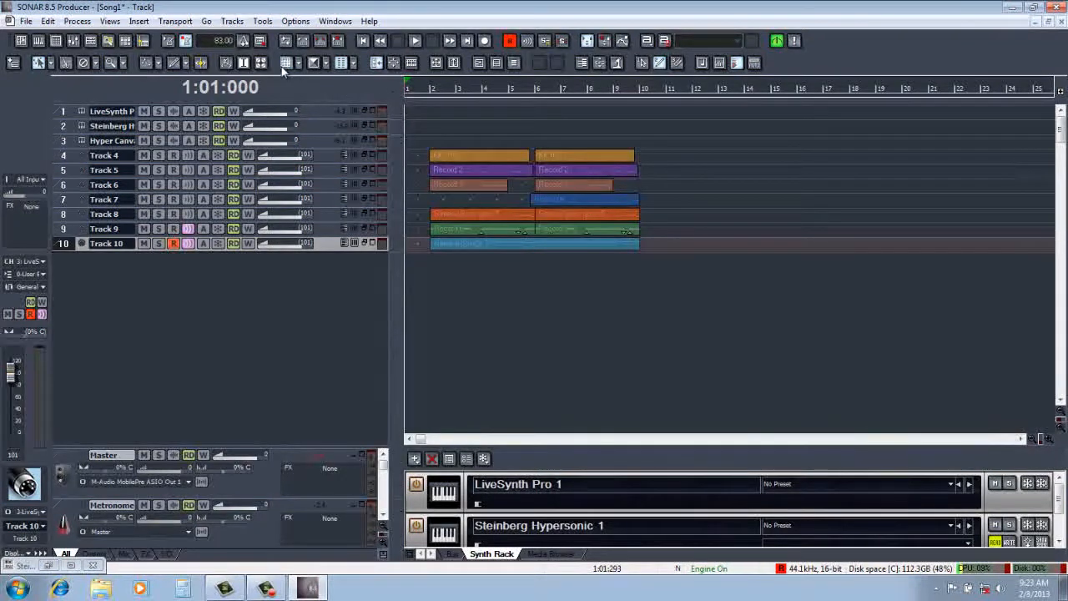
Step: Play the song from the middle of measure 1, lower Track 10's volume to 47 and stop playback
left_click(420, 94)
left_click(415, 40)
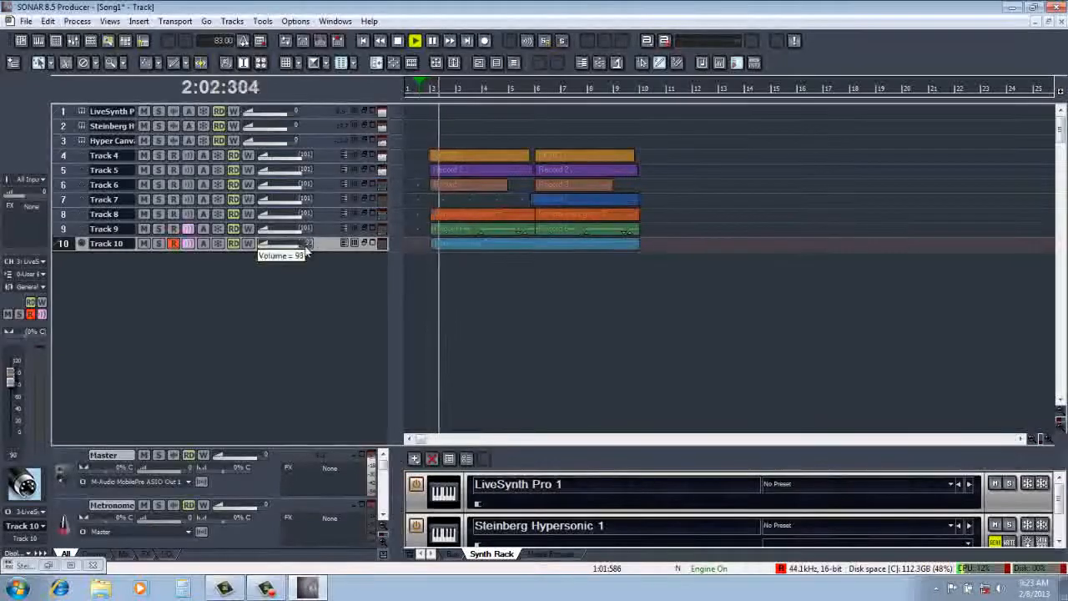
left_click_drag(308, 245, 306, 248)
scroll(307, 250, "down", 10)
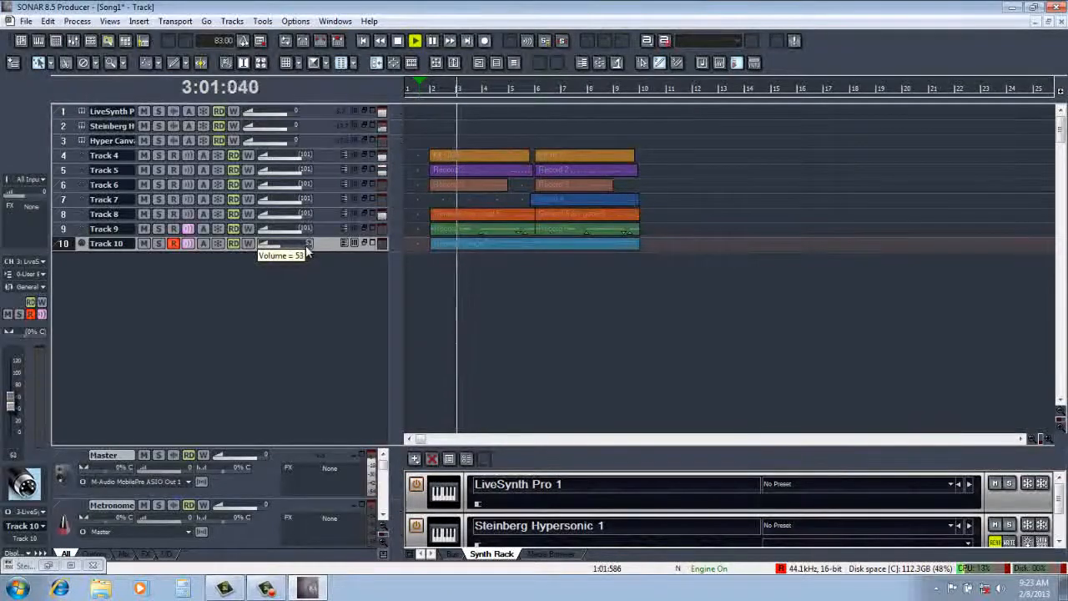
scroll(305, 249, "down", 4)
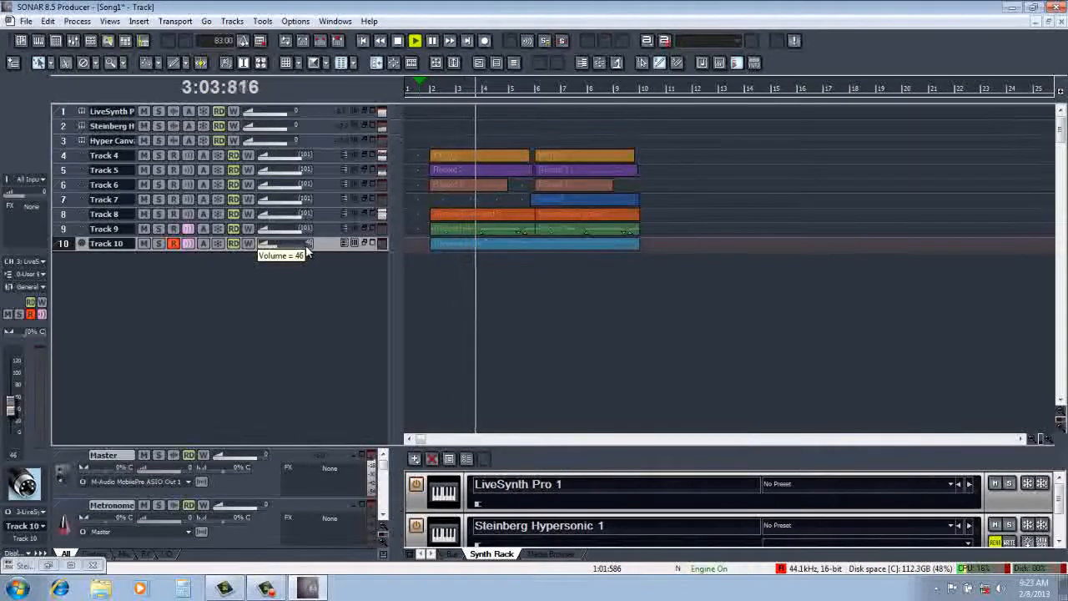
scroll(306, 245, "up", 1)
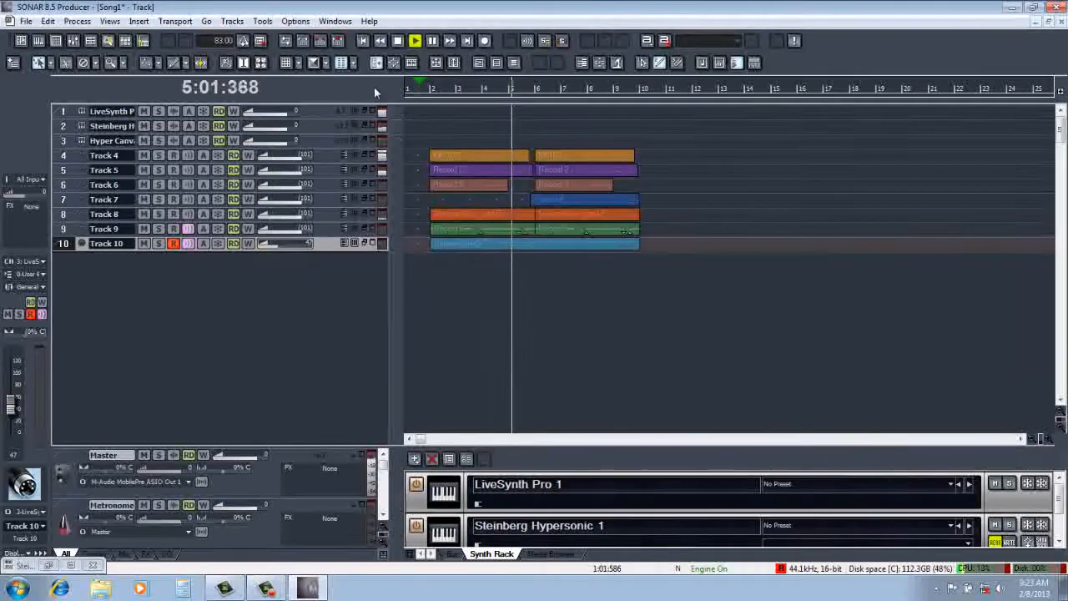
left_click(399, 41)
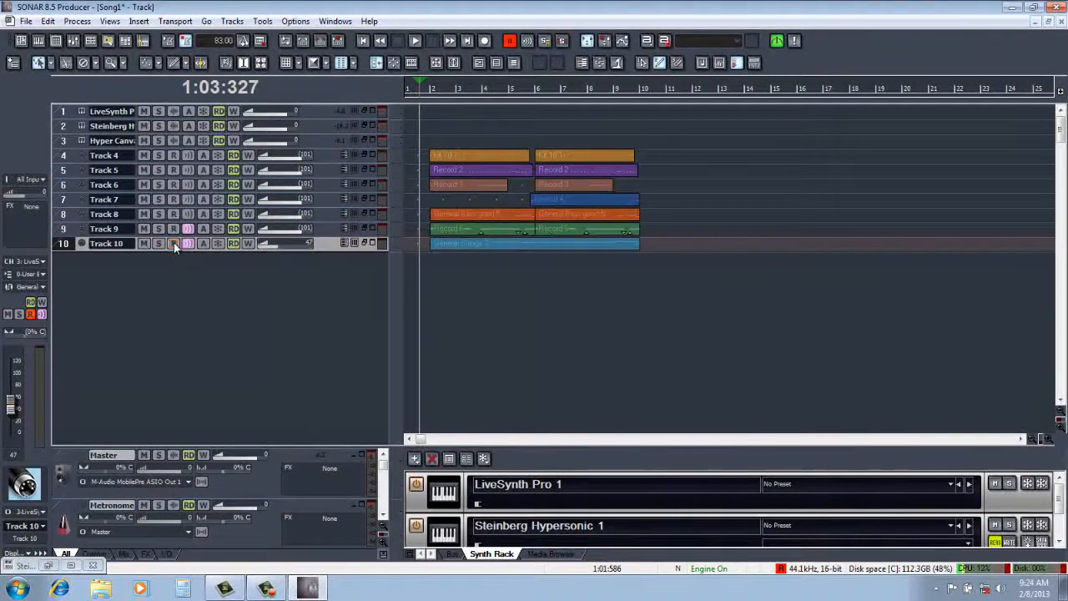
Step: Disarm Track 10 and, back at the song start, insert a new MIDI track
left_click(174, 244)
left_click(375, 42)
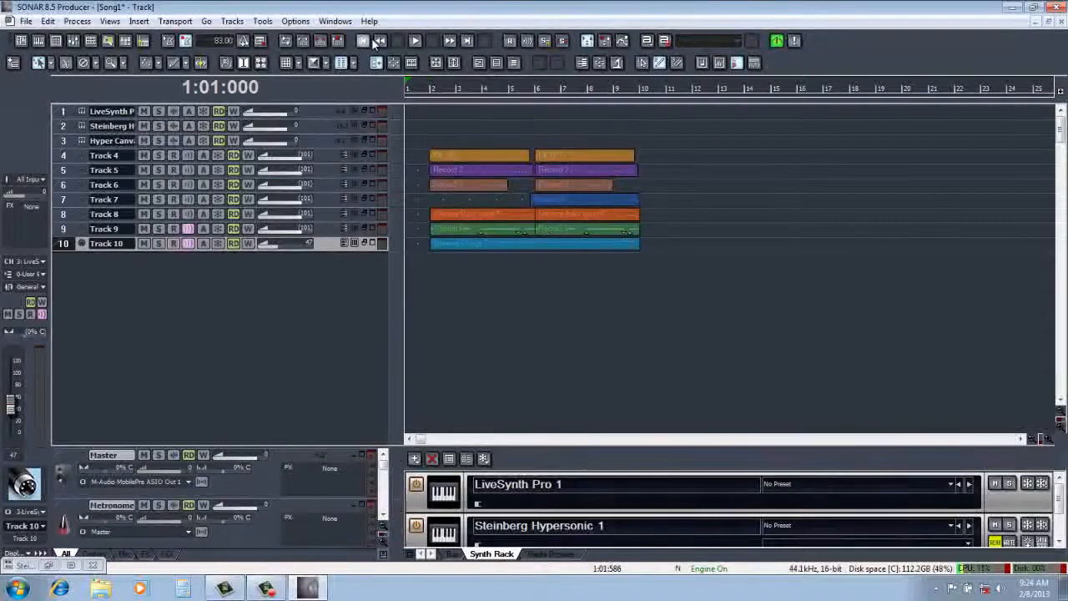
left_click(138, 21)
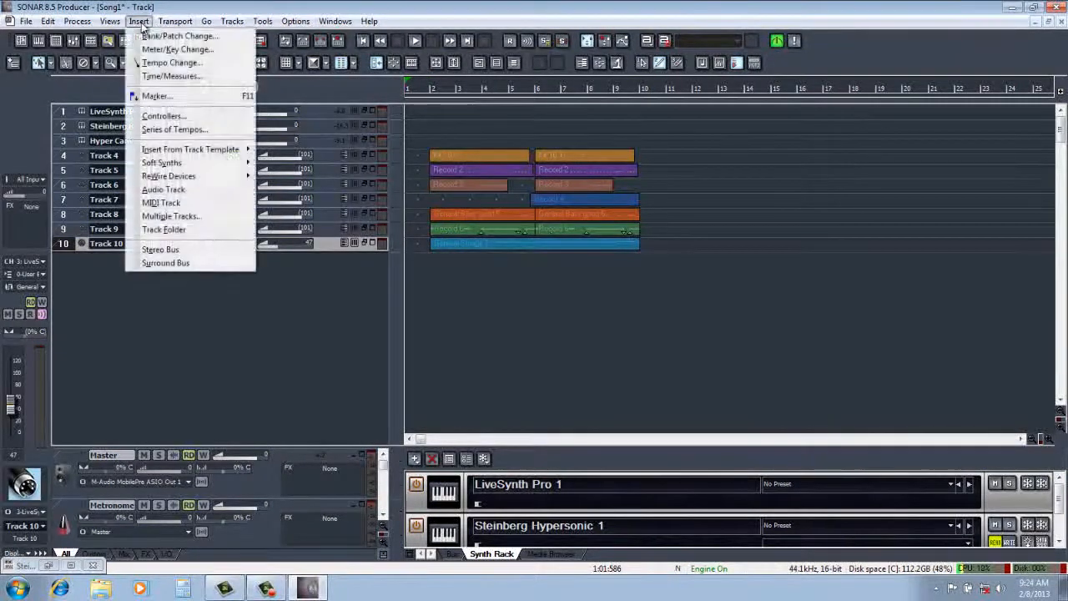
left_click(161, 203)
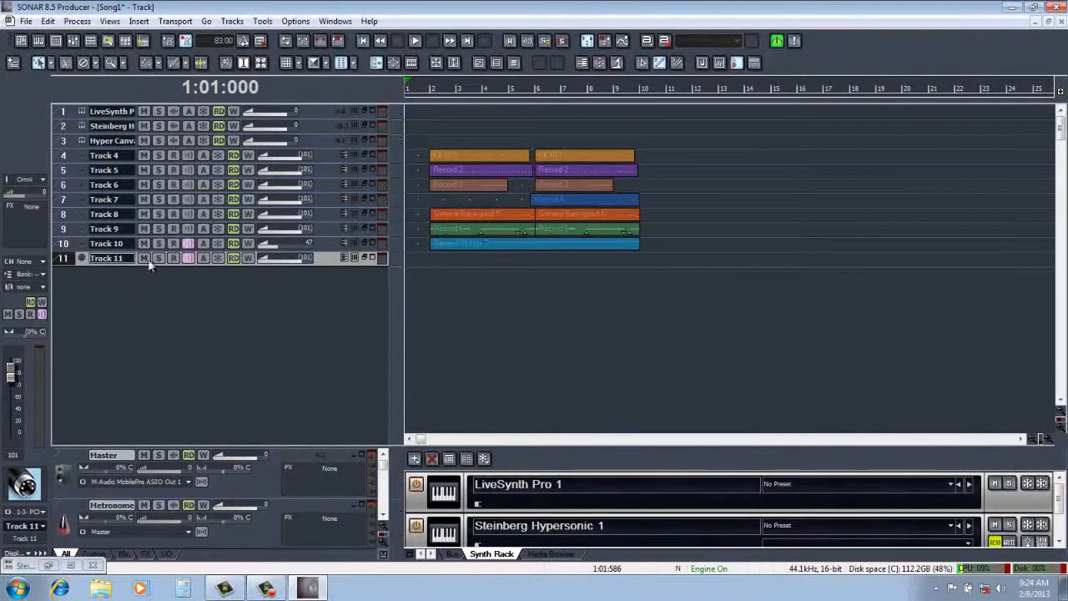
Step: Open Track 11's properties and set its output to 5-Hyper Canvas 1 and its channel to 1
double_click(325, 258)
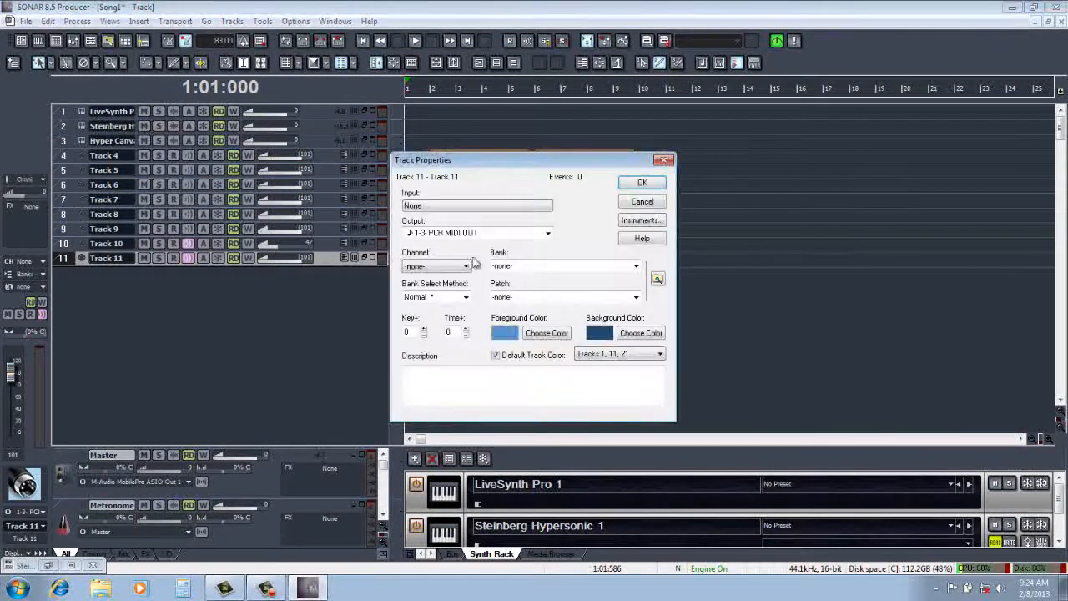
left_click(547, 233)
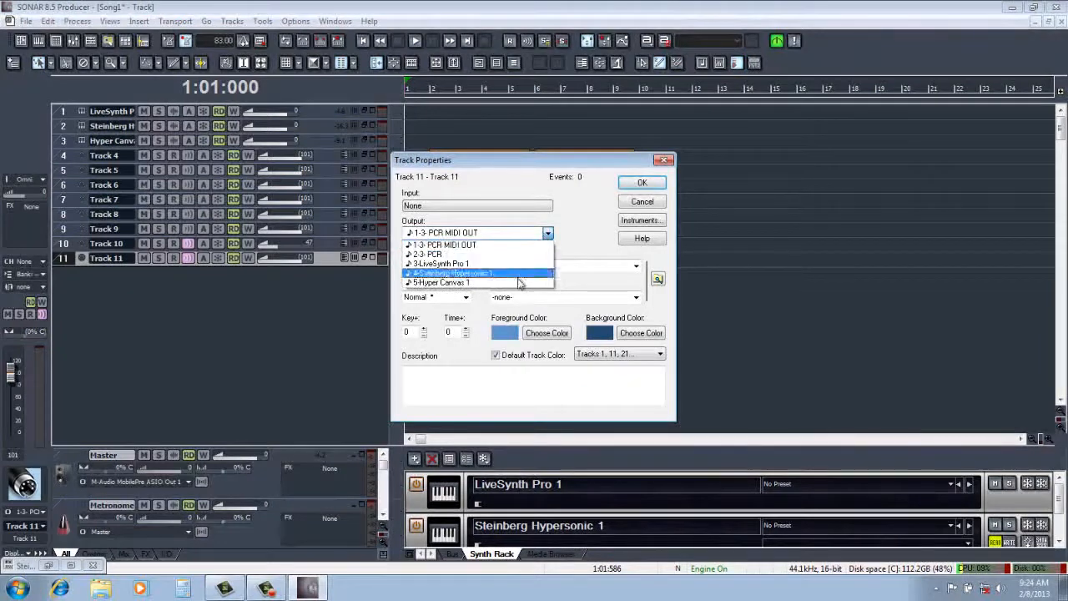
left_click(515, 283)
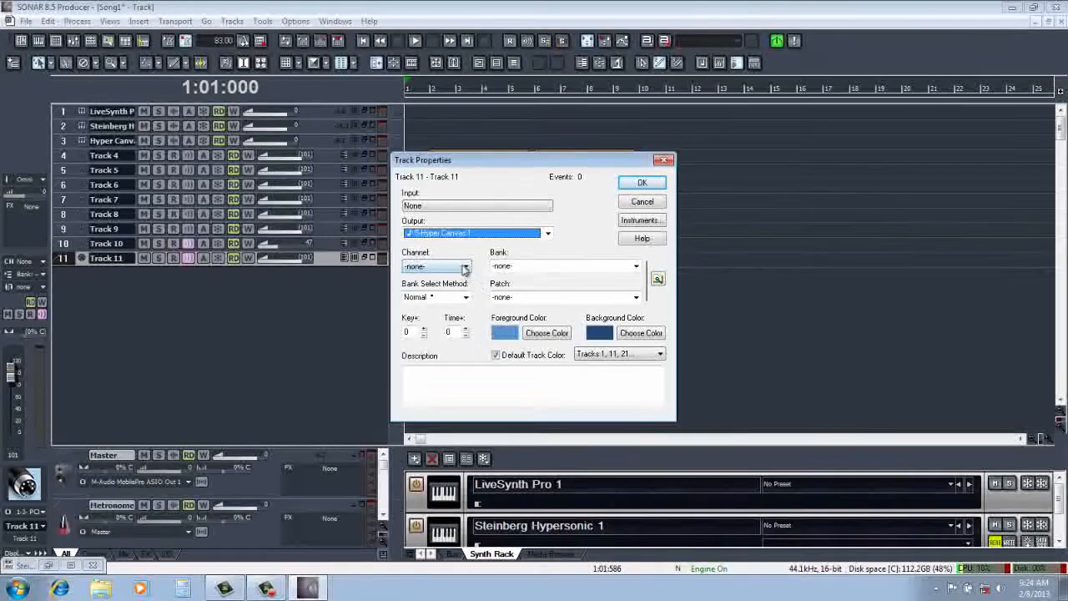
left_click(467, 267)
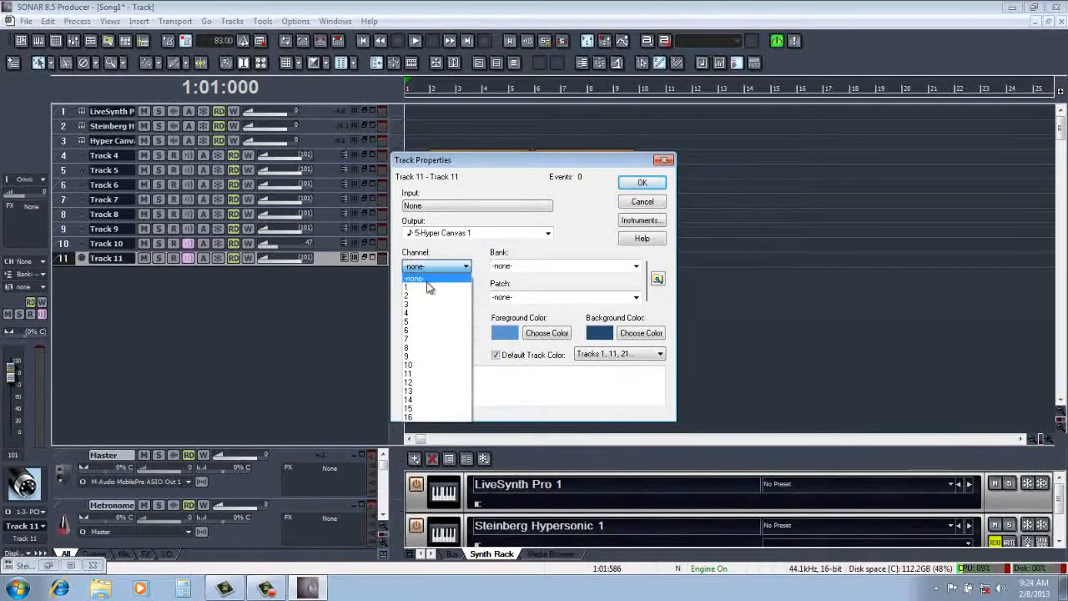
left_click(428, 288)
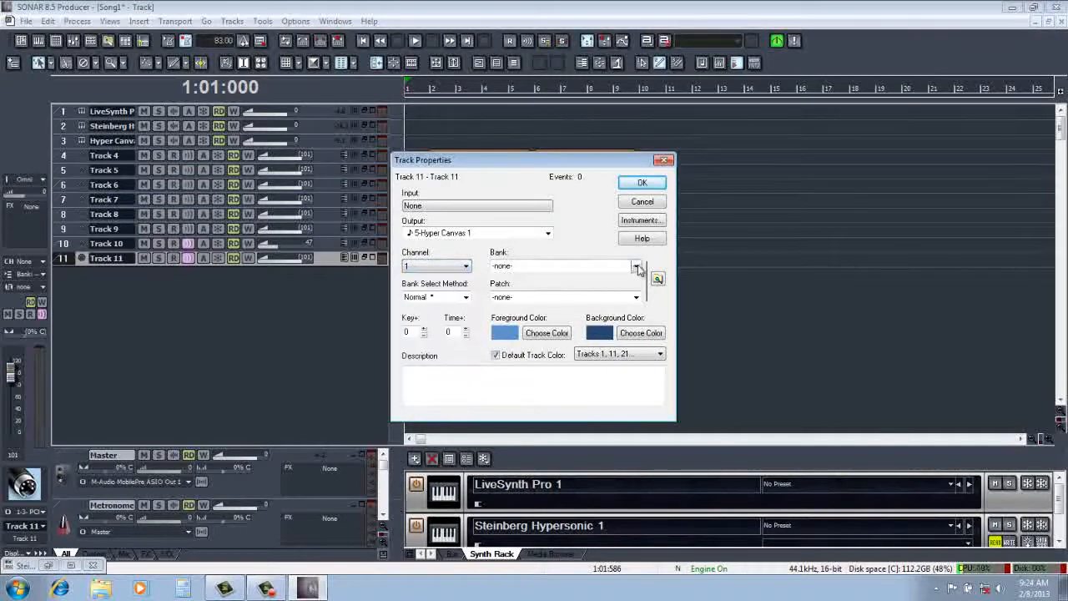
Step: Set Track 11's bank to 15488-Preset Normal 0 in its track properties
left_click(636, 267)
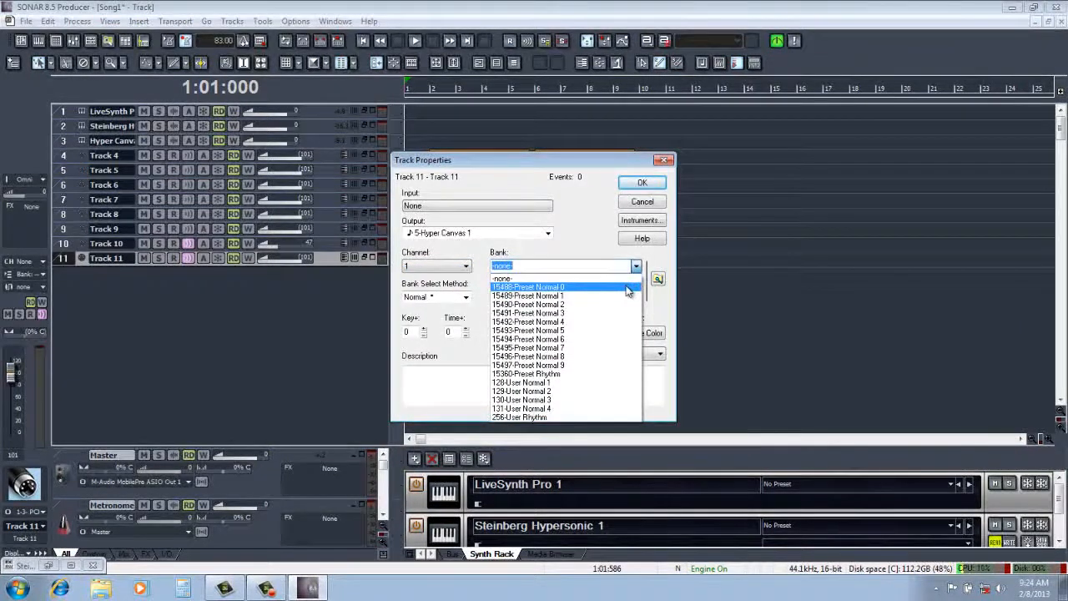
left_click(628, 289)
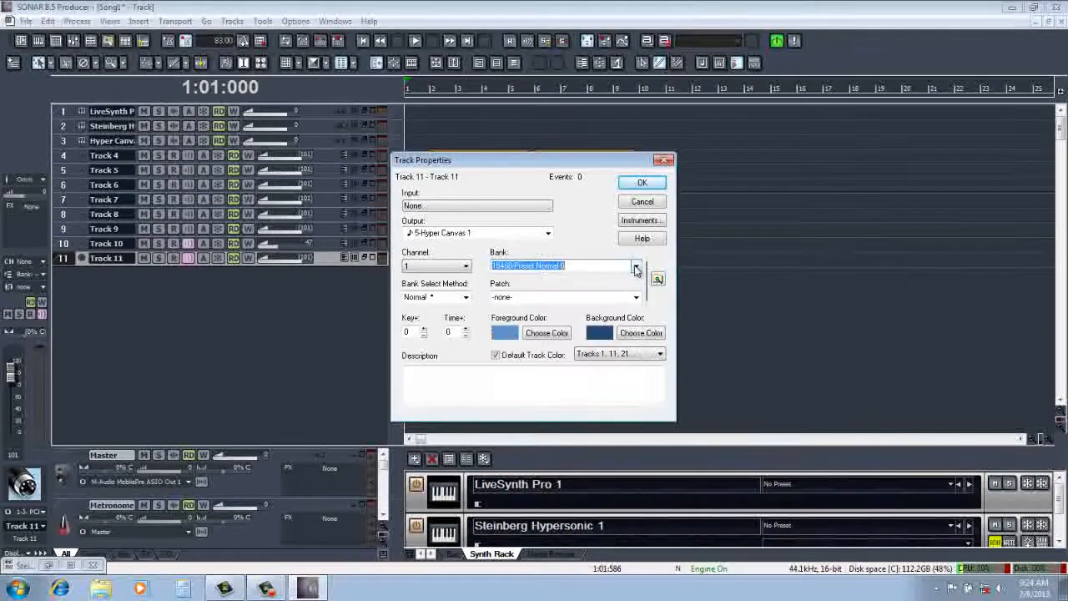
left_click(636, 267)
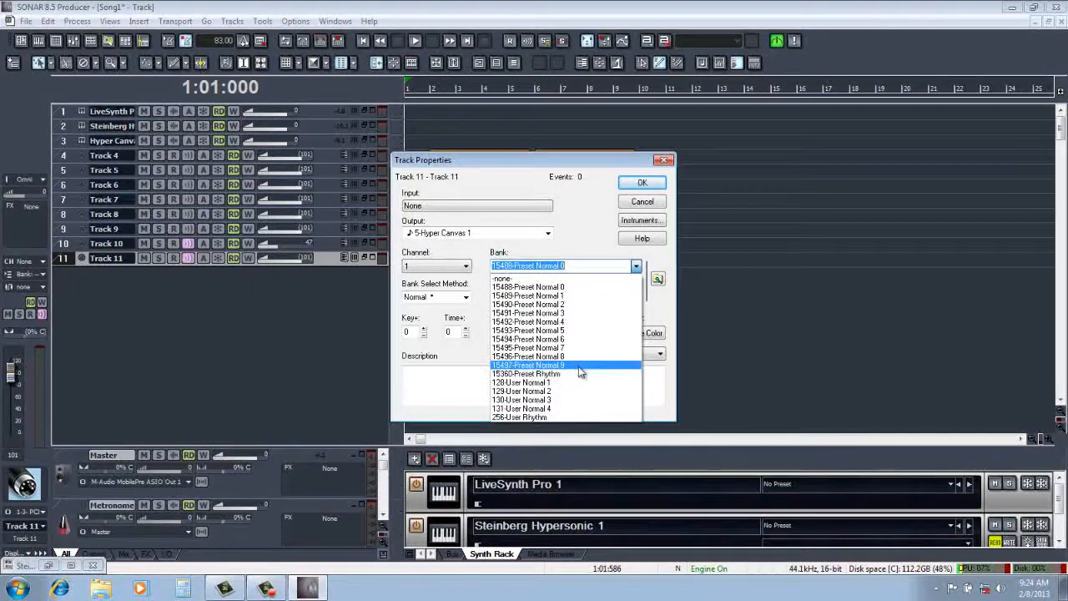
left_click(561, 289)
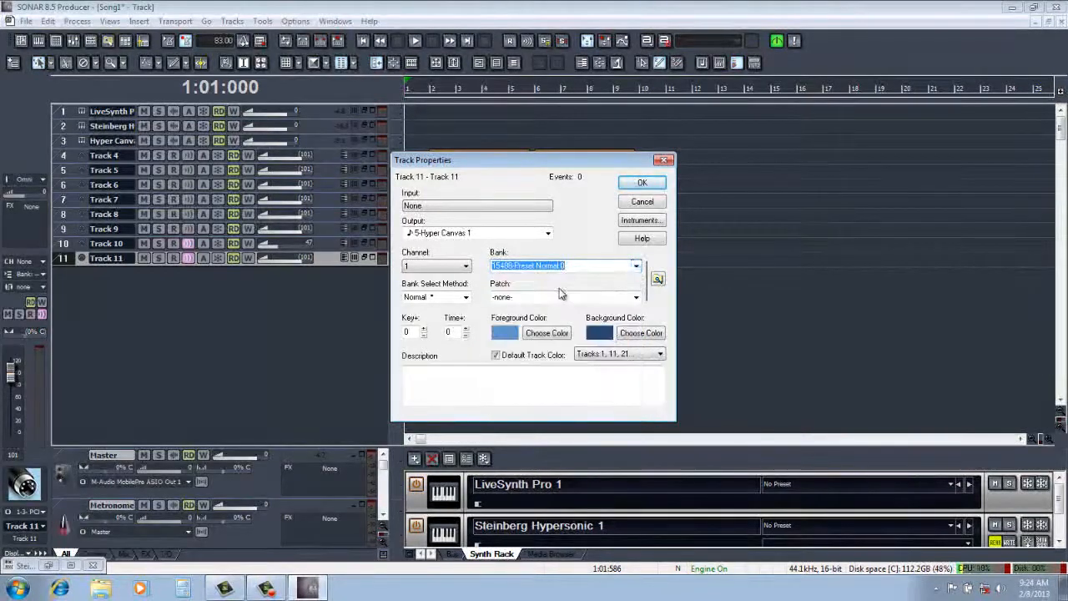
Step: Browse the patches for Track 11, choose Muted Gt. from Preset Normal 0 and accept the track properties
left_click(658, 281)
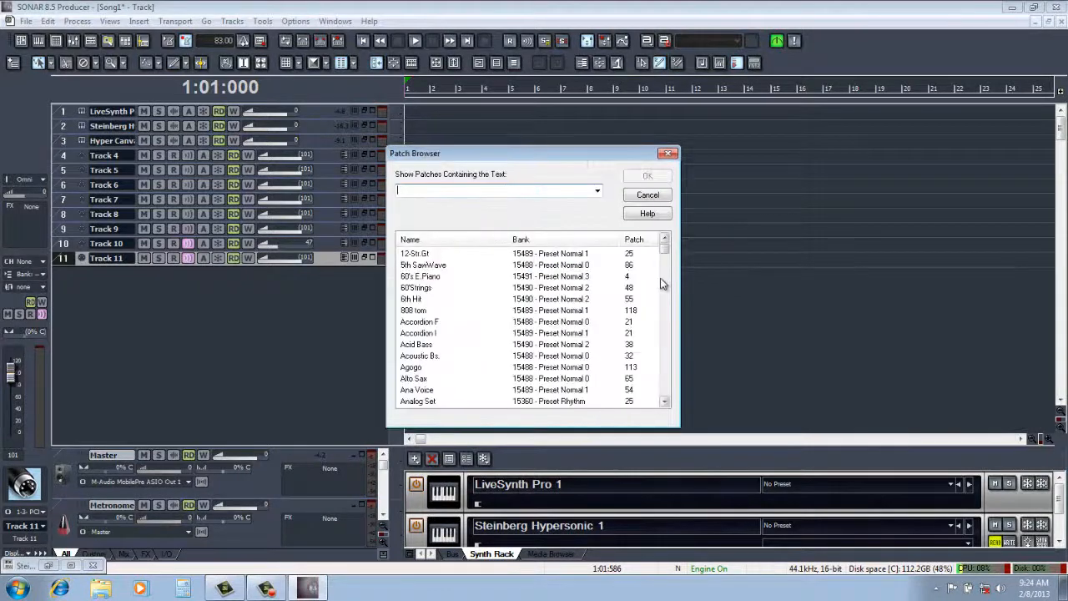
left_click_drag(666, 259, 666, 278)
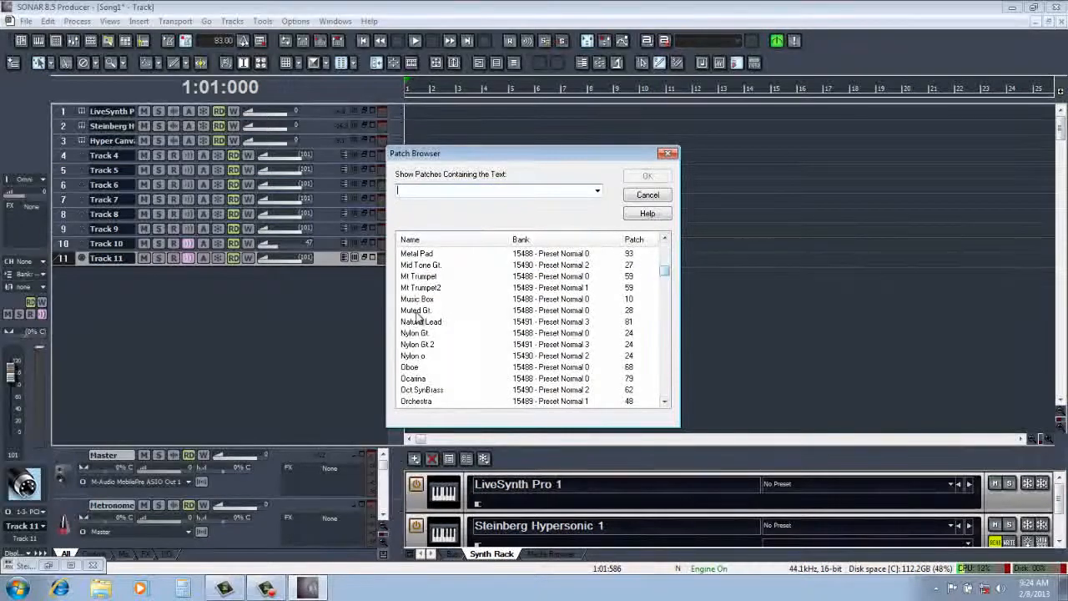
left_click(417, 312)
left_click(642, 177)
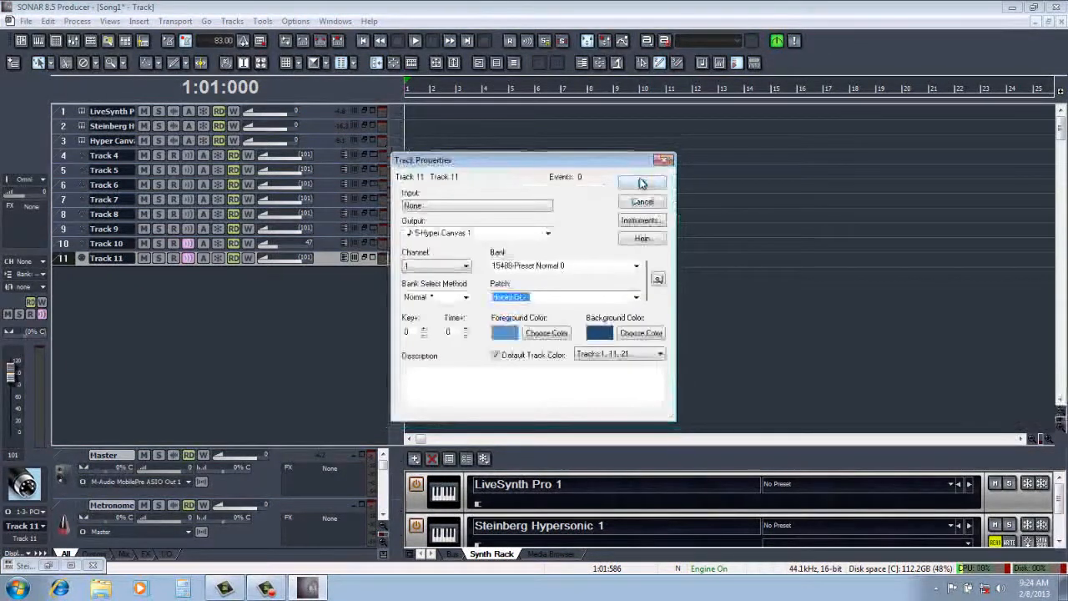
left_click(642, 183)
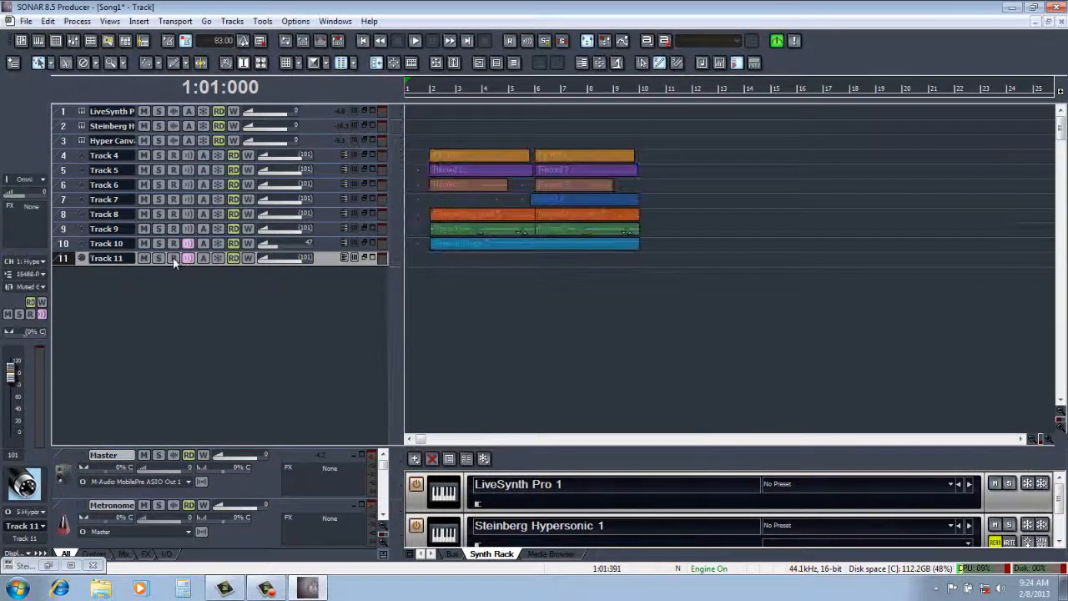
Step: Arm Track 11 and record a Muted Gt. part from the song start, stopping during measure 6
left_click(173, 259)
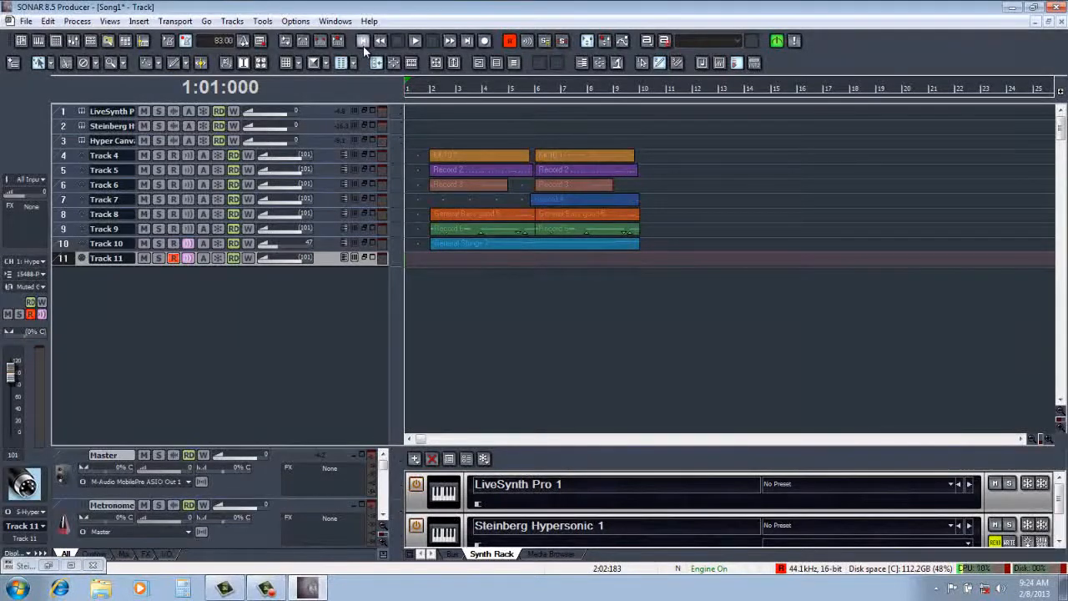
key("space")
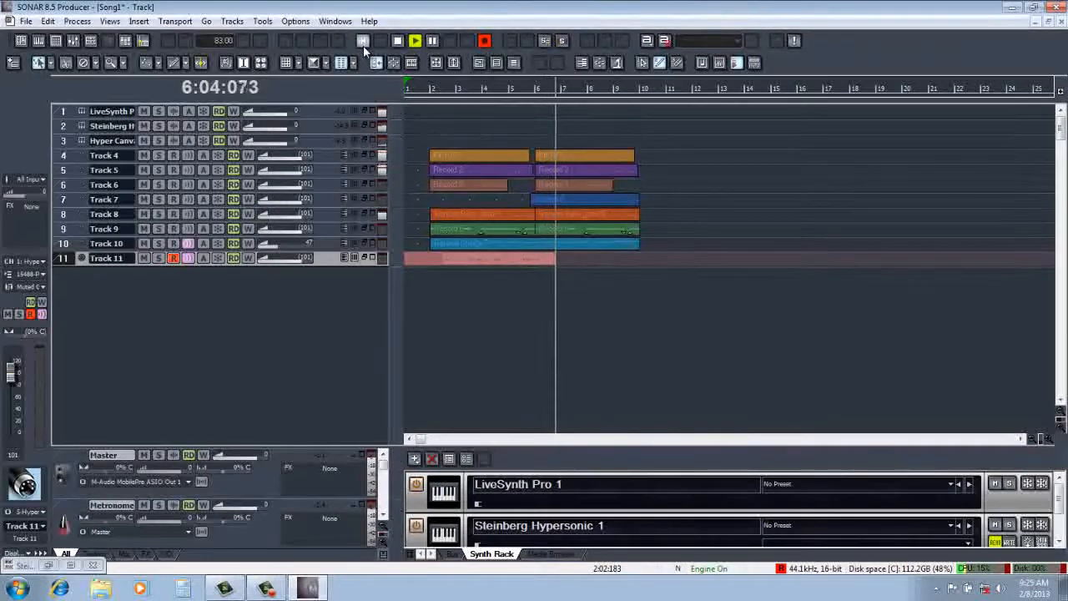
left_click(398, 42)
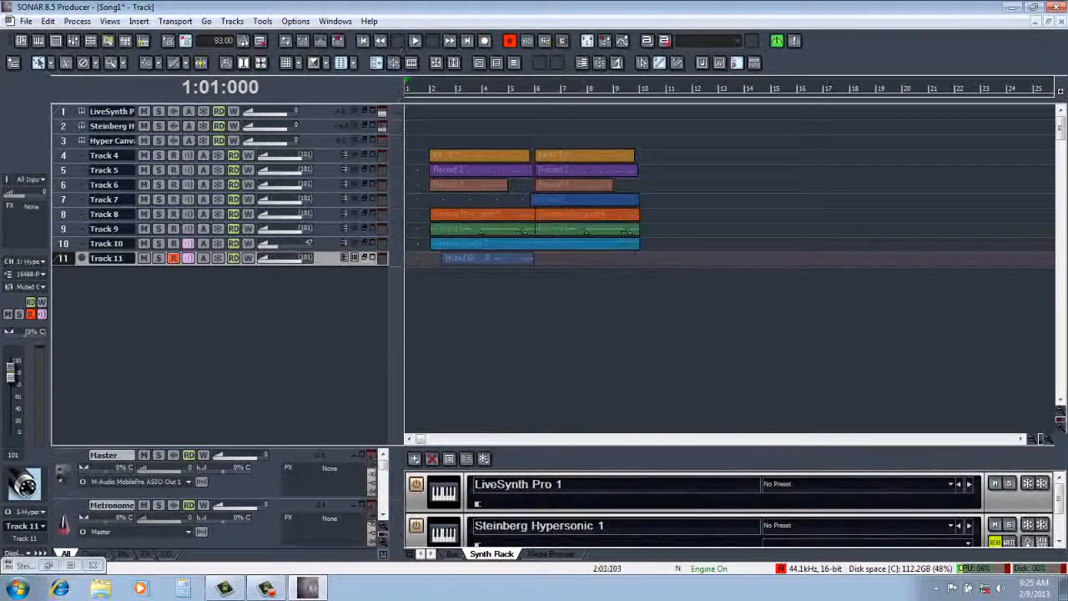
Step: Quantize the recorded Track 11 clip to Sixteenth with 100 percent strength and 61 percent swing
left_click(462, 258)
left_click(77, 21)
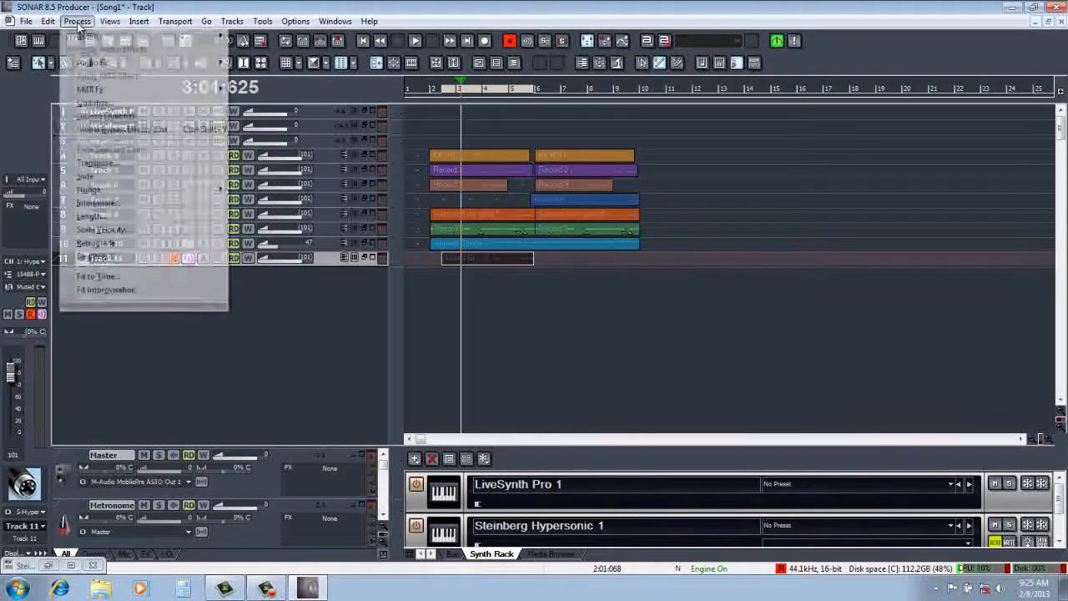
left_click(82, 102)
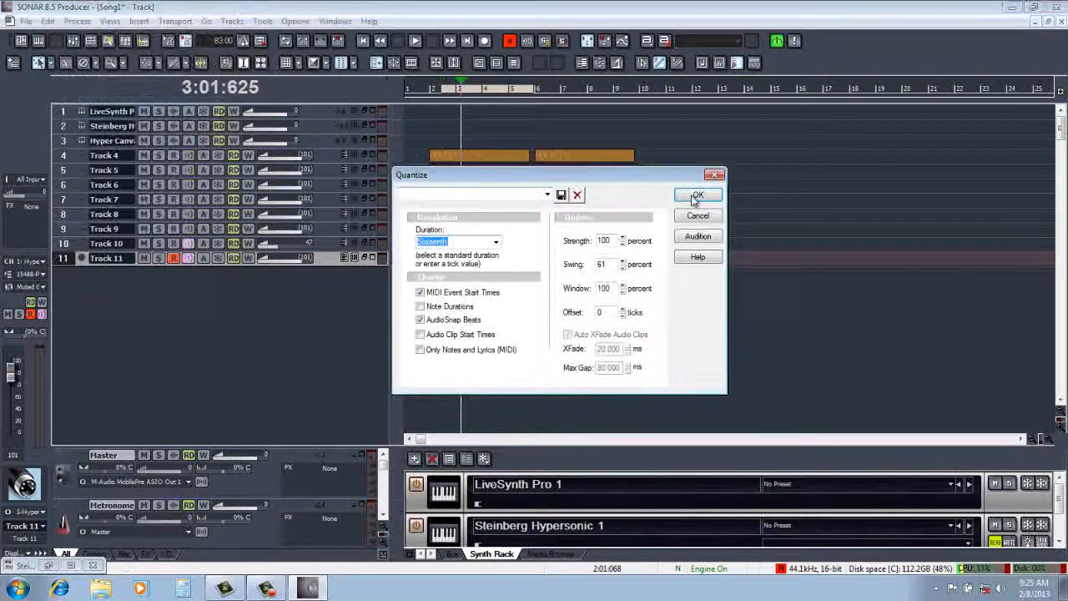
left_click(692, 195)
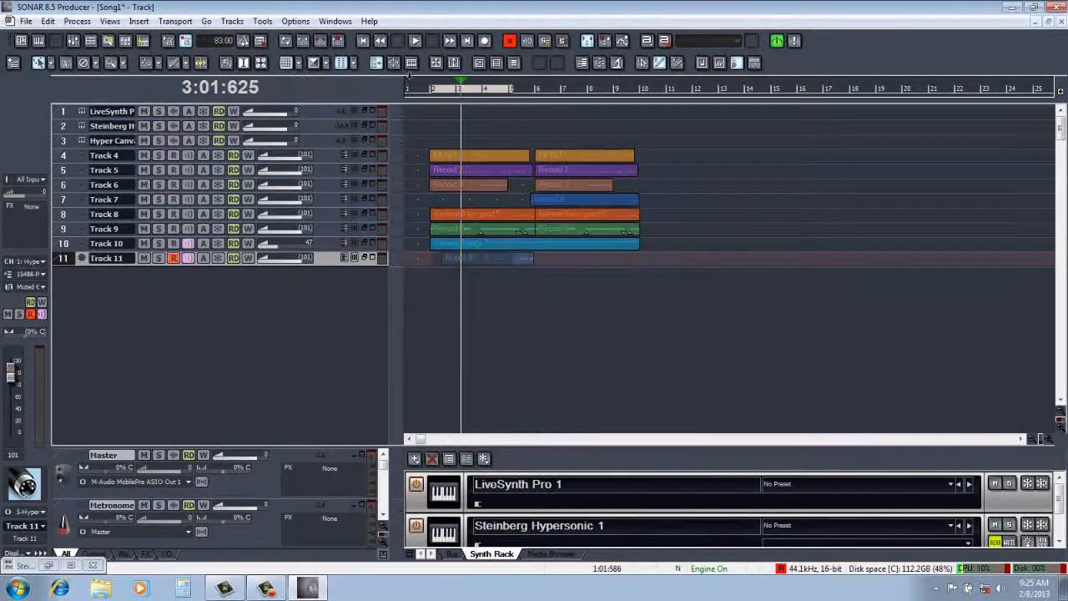
Step: Select measures 2 through 5 of Track 11 and copy the events in that range
left_click_drag(434, 95, 538, 91)
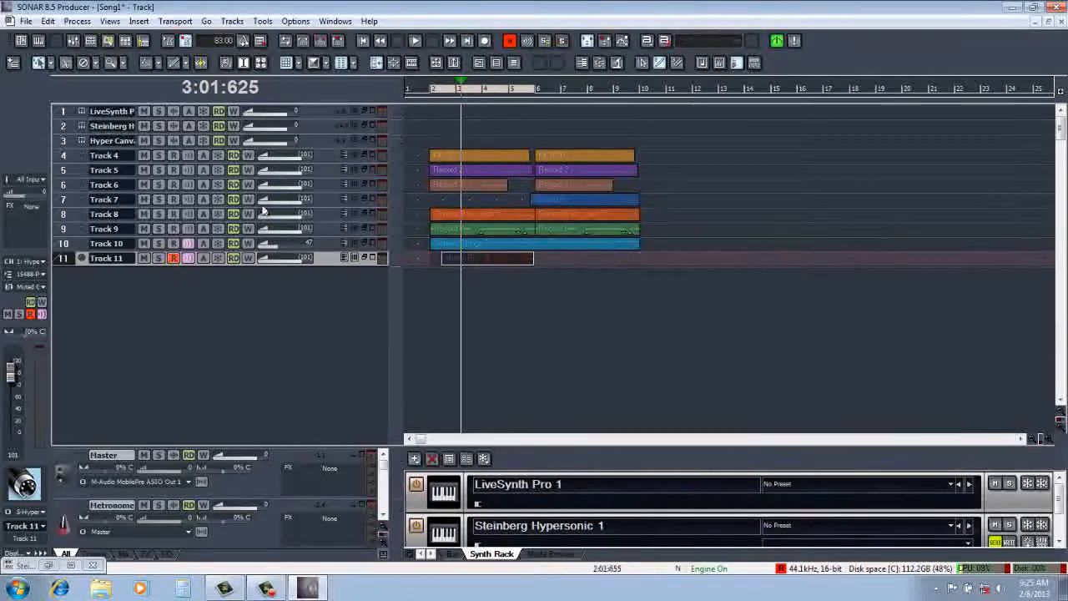
left_click(47, 21)
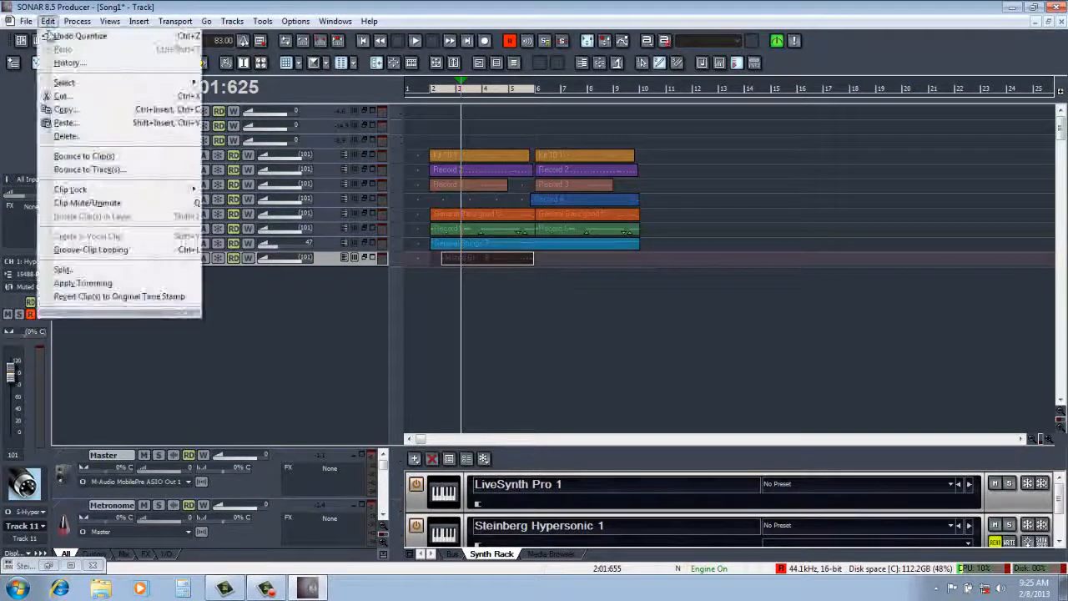
left_click(52, 109)
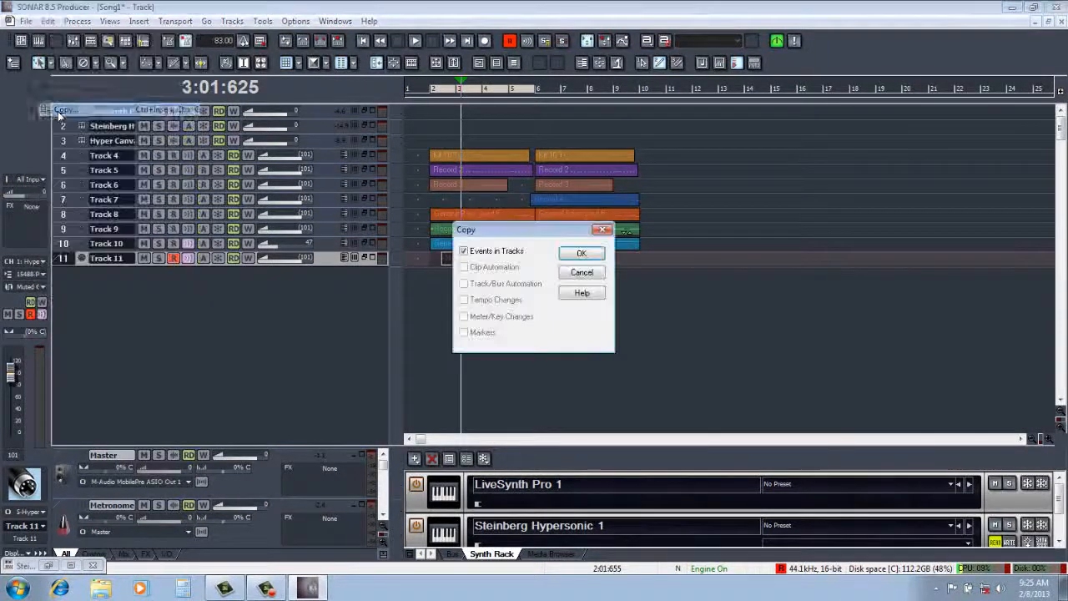
left_click(576, 258)
Step: Paste the copied events into Track 11 at 6:01:000
left_click(534, 94)
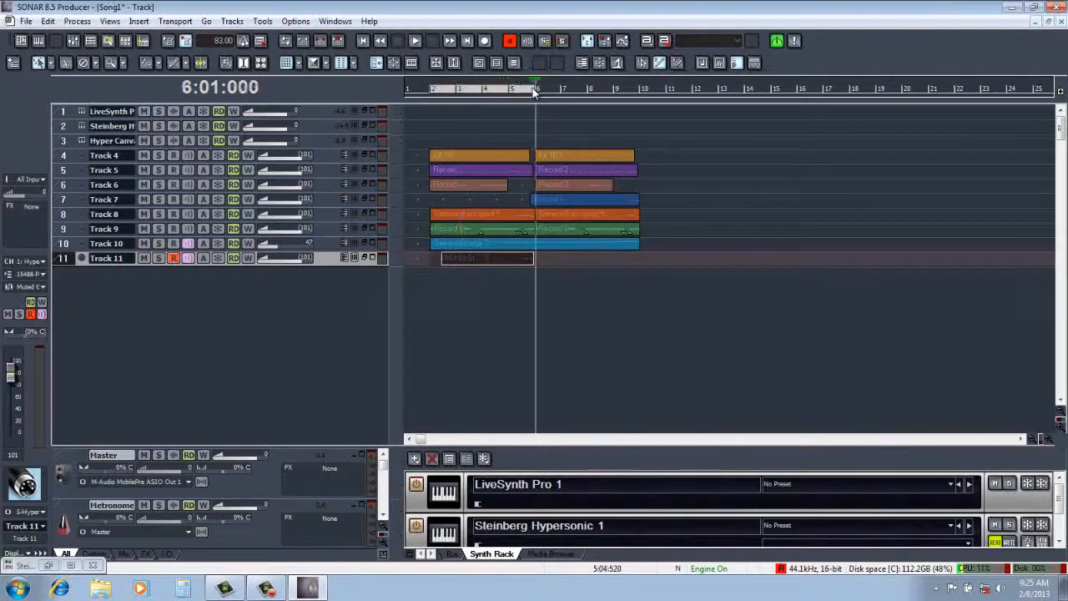
left_click(48, 21)
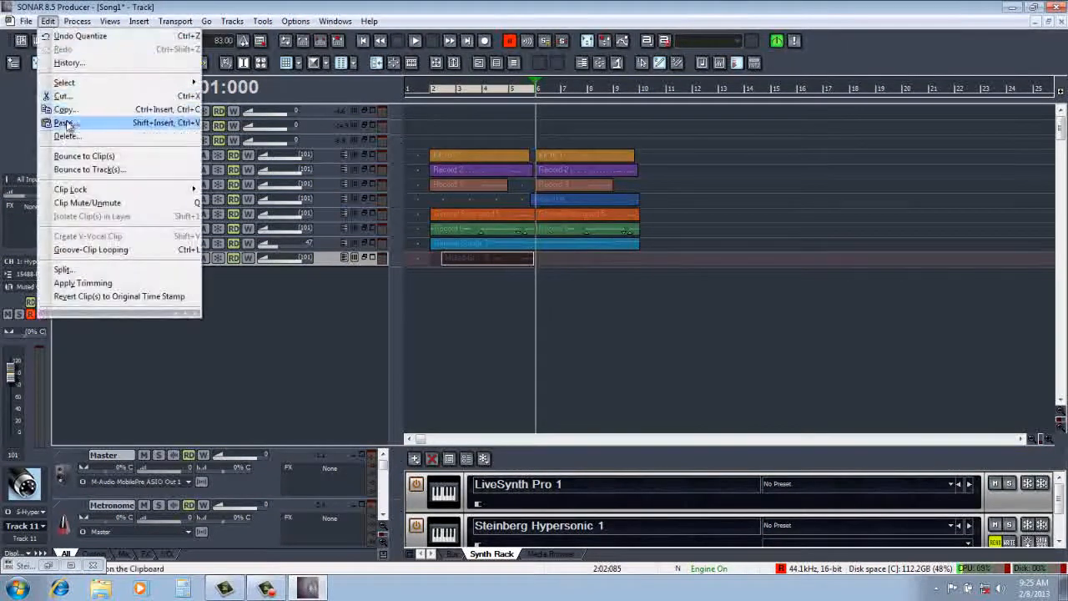
left_click(67, 123)
left_click(471, 224)
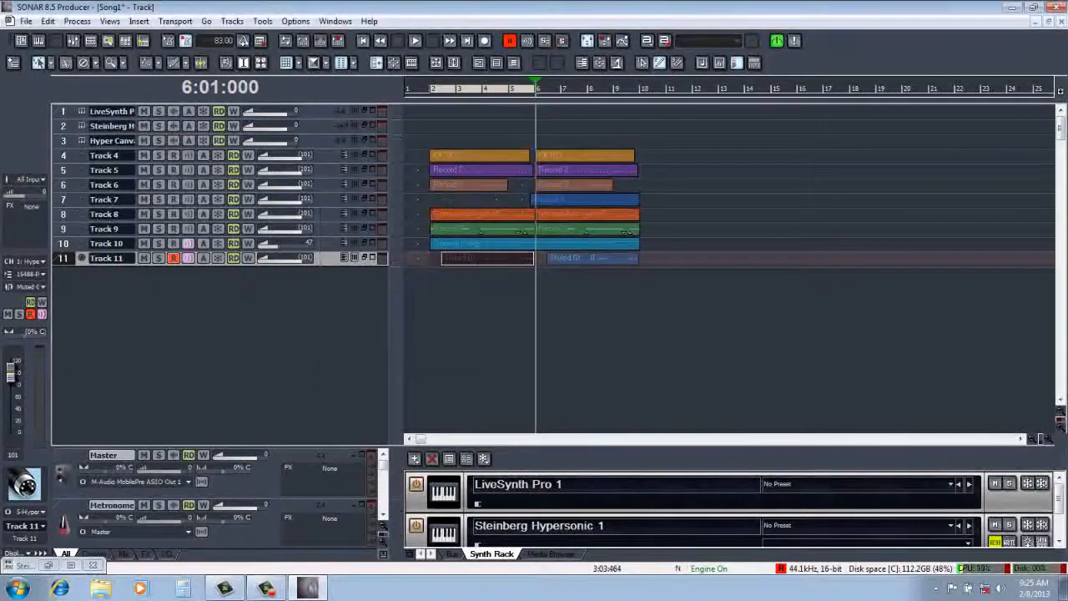
Step: Play the arrangement from the start of measure 2 past the last clips and stop playback
left_click(430, 91)
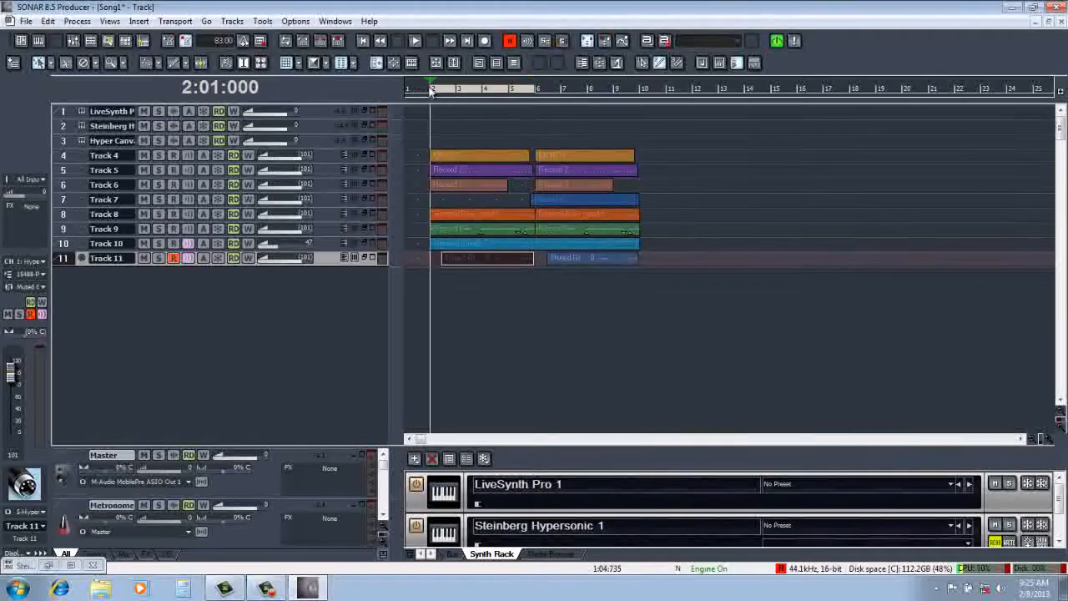
left_click(415, 42)
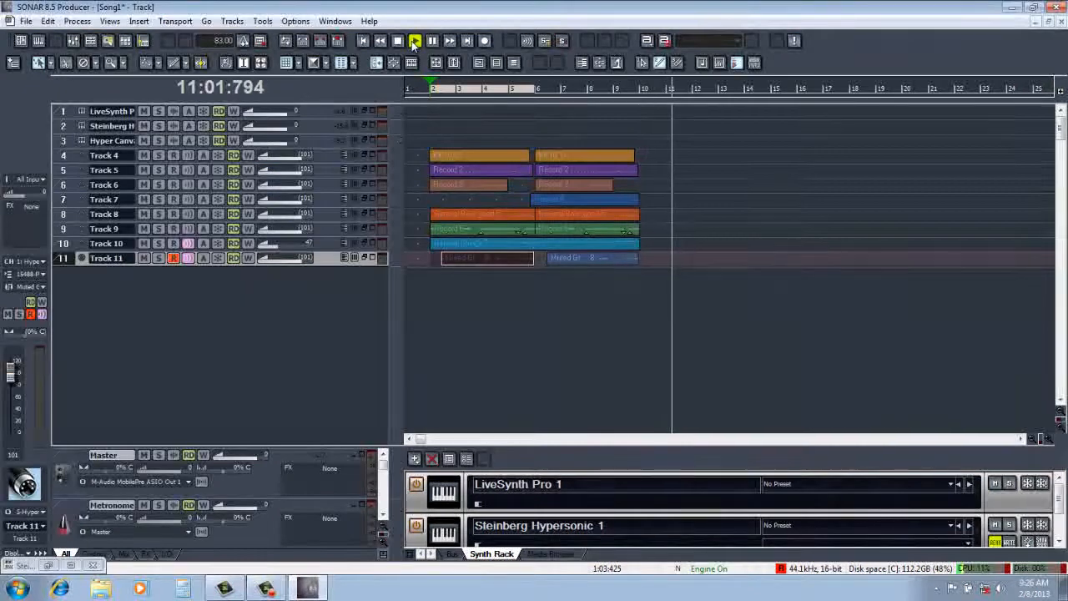
left_click(401, 39)
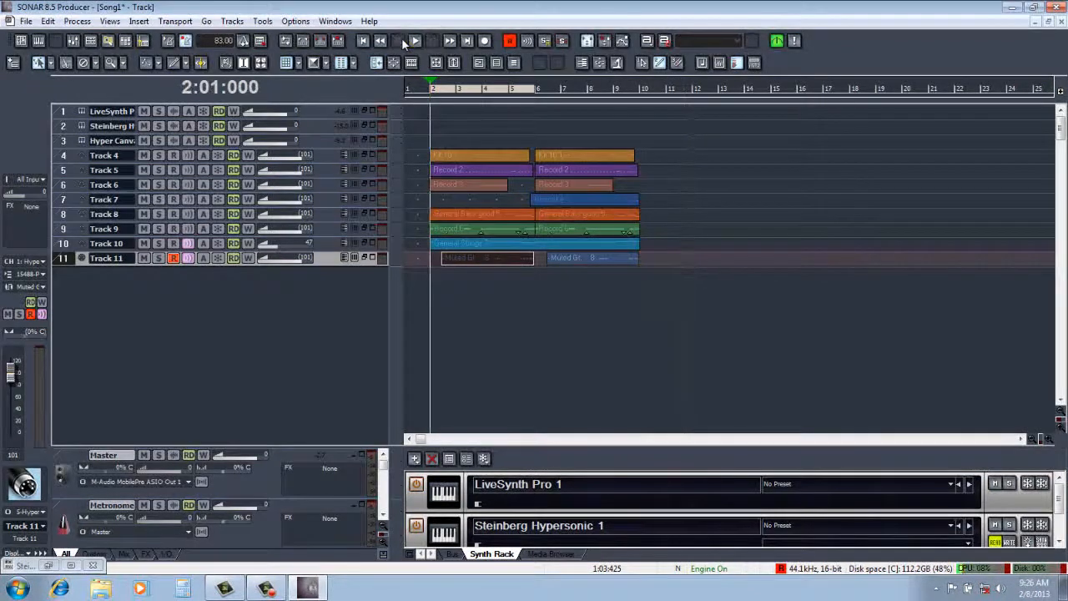
Step: Select measures 2 through 9 on Tracks 4 to 11 and copy their events
left_click(1035, 439)
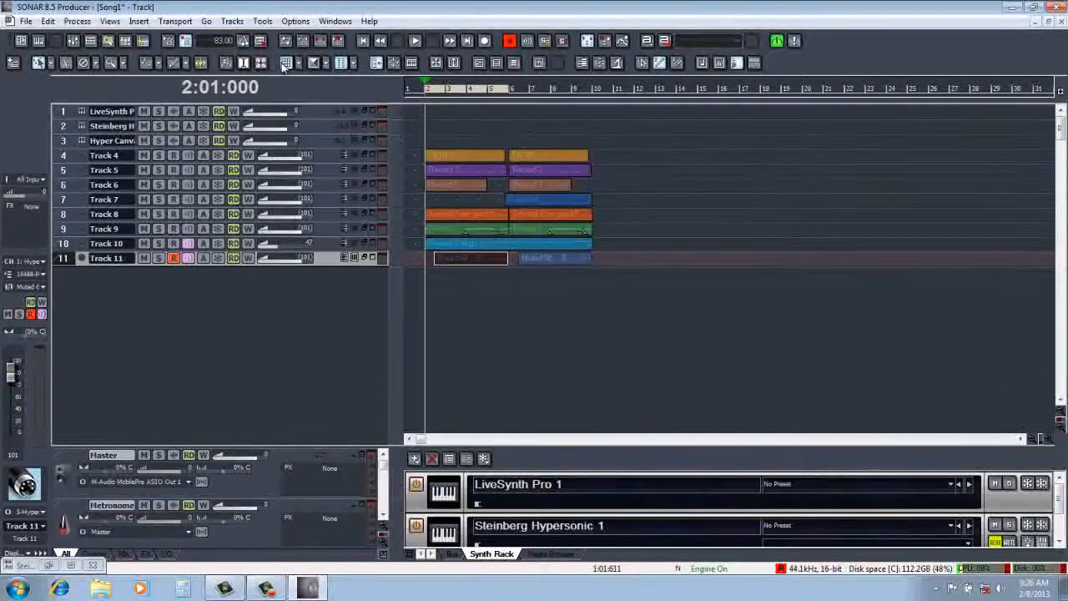
left_click_drag(427, 98, 593, 96)
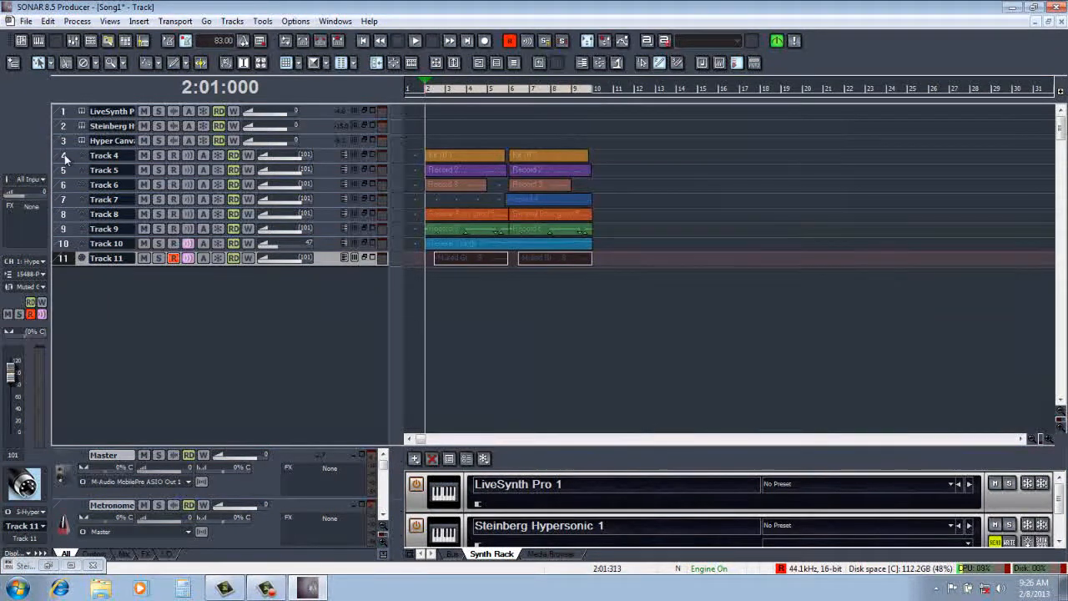
left_click_drag(64, 155, 68, 258)
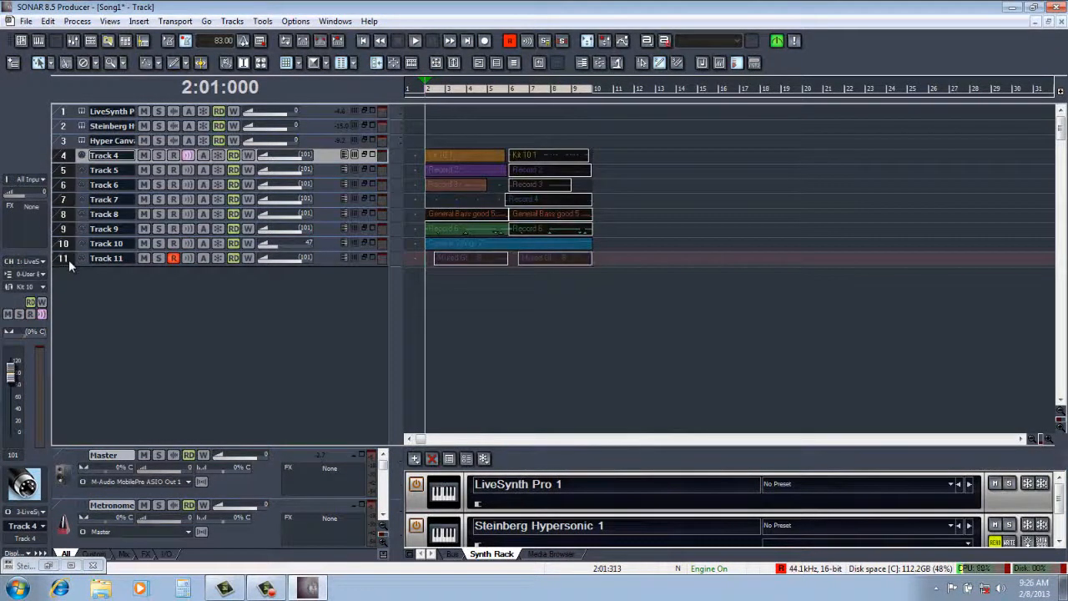
left_click(47, 21)
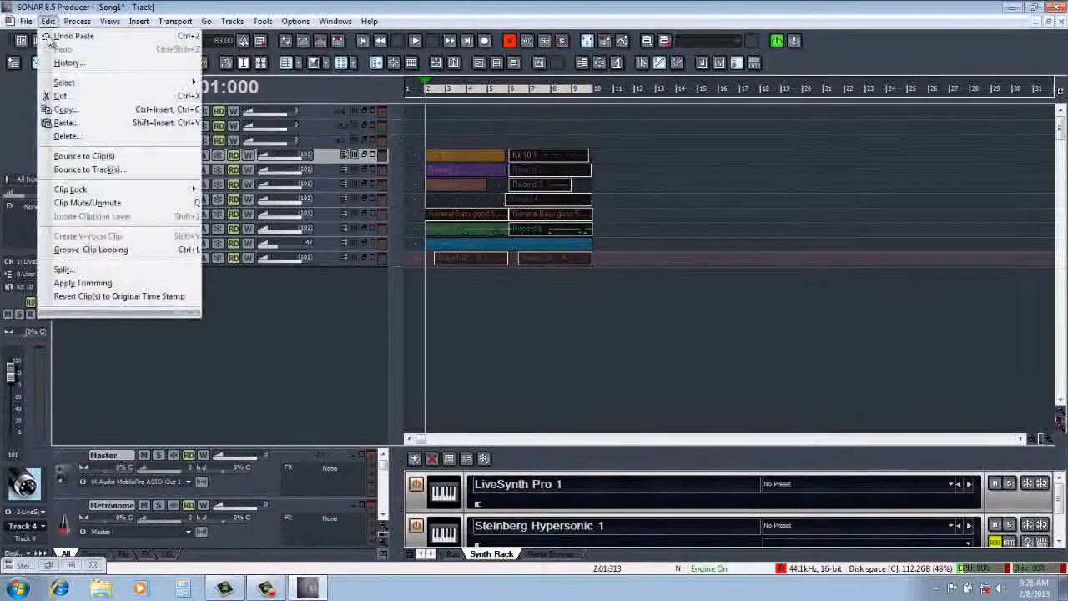
left_click(62, 110)
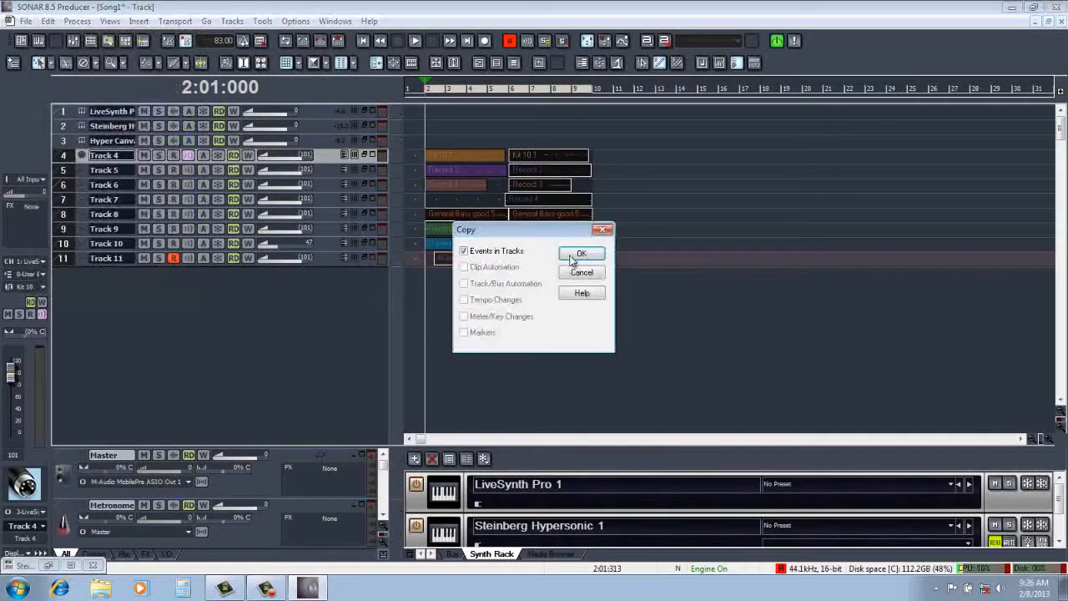
left_click(572, 261)
Step: Paste the copied section at 10:01:000 with 2 repetitions, starting on Track 4
left_click(593, 89)
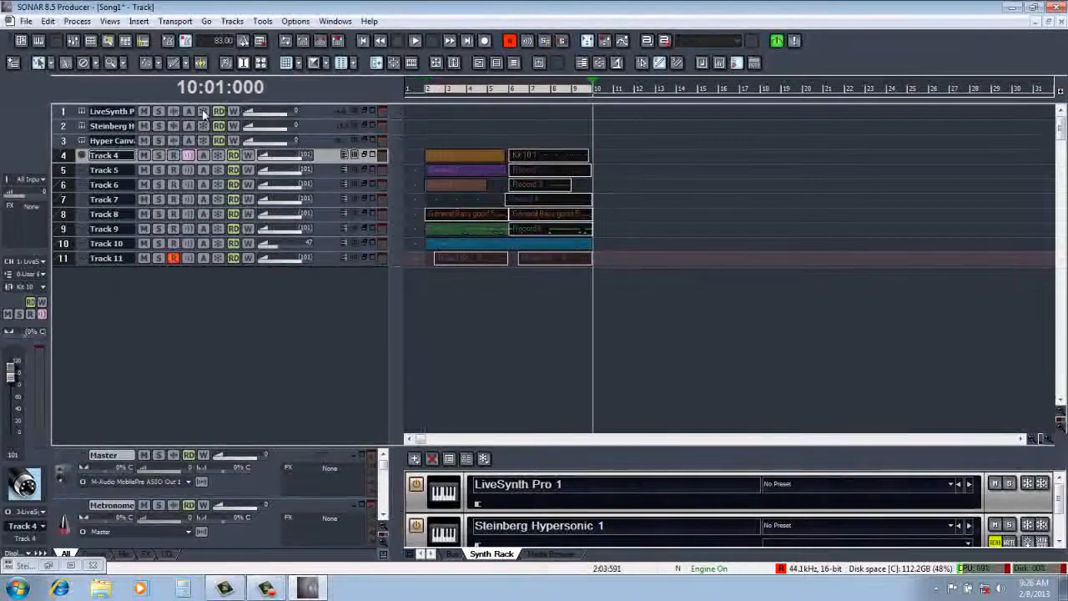
left_click(48, 21)
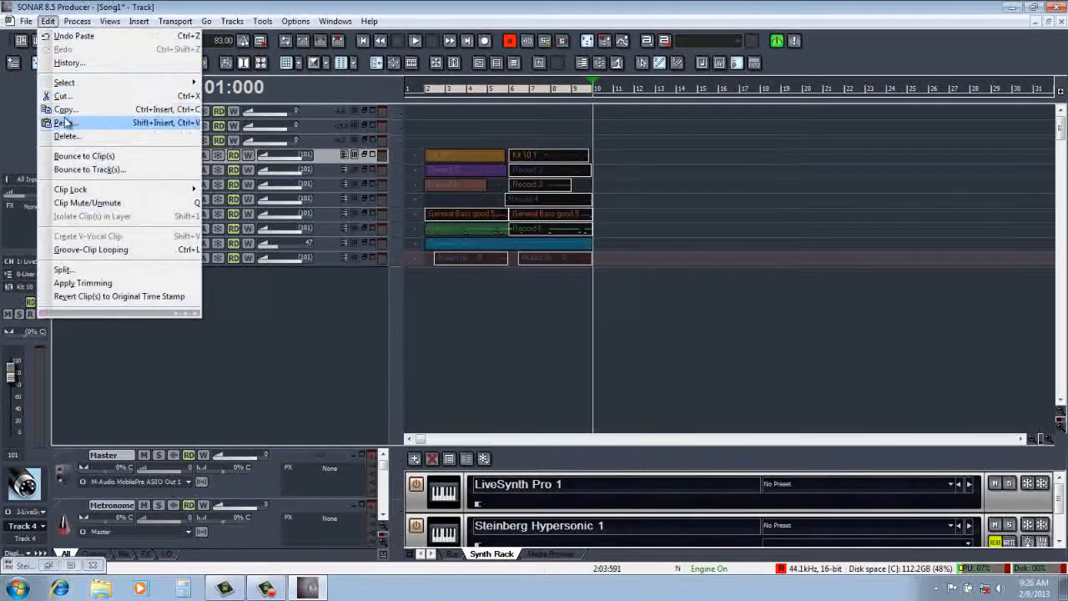
left_click(67, 122)
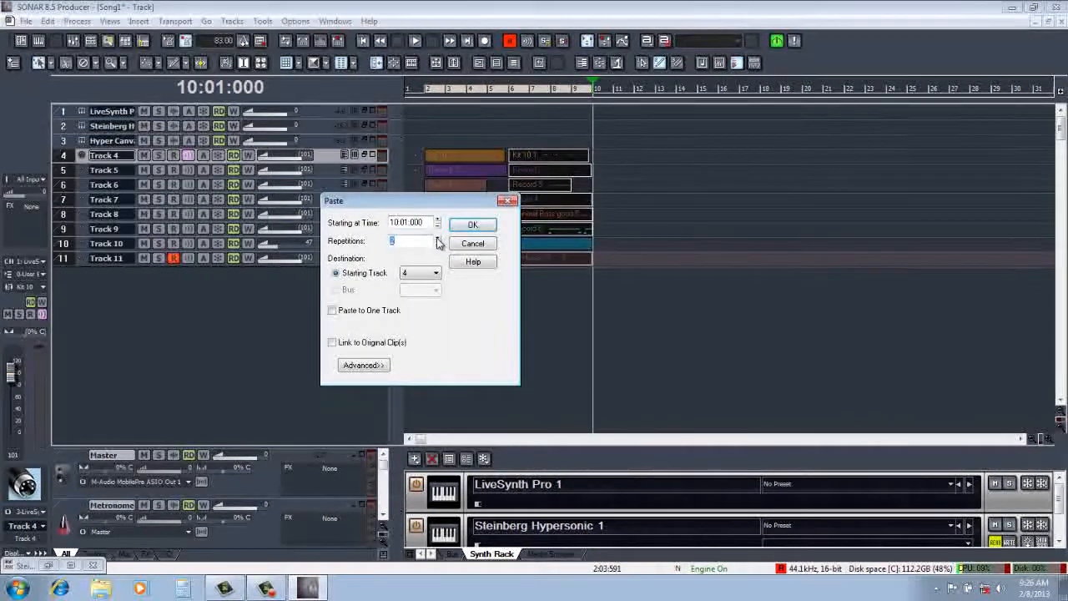
left_click(472, 224)
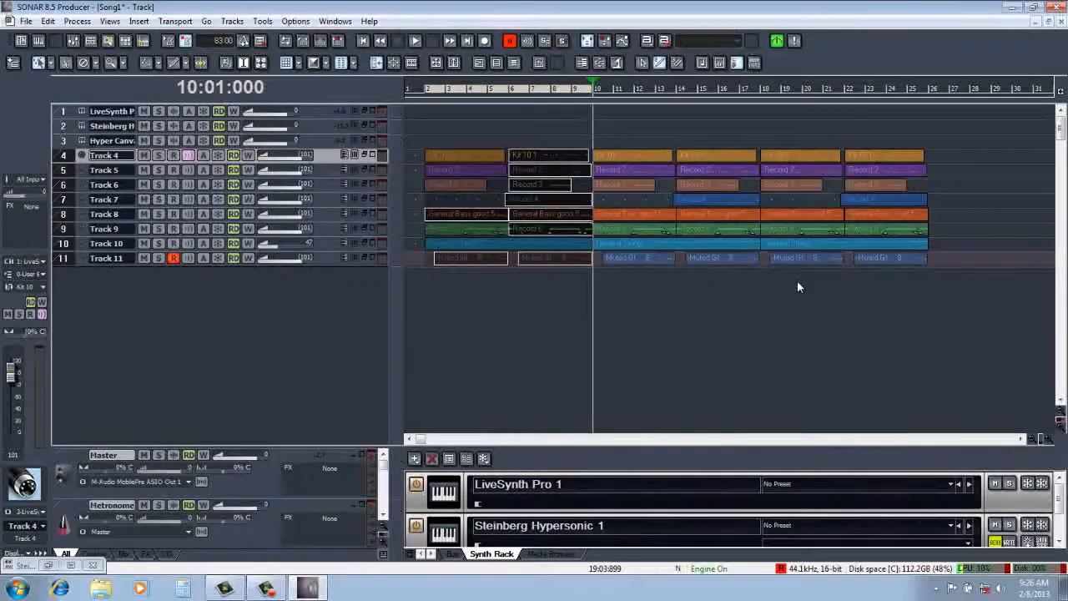
Step: Disarm Track 11 and switch the time display from measures and beats to hours, minutes, seconds and frames
left_click(170, 260)
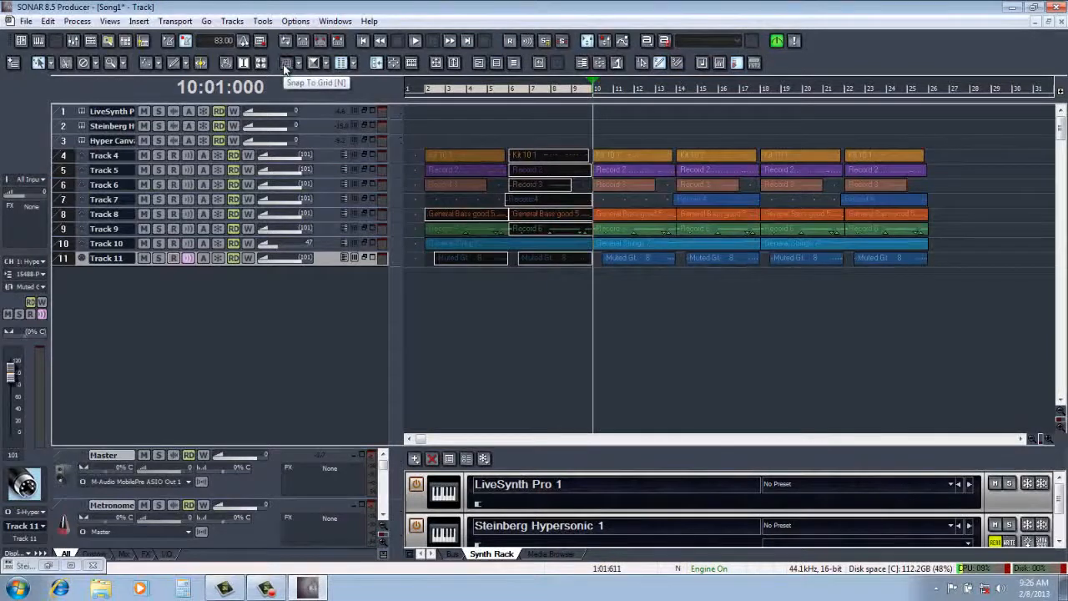
left_click(293, 83)
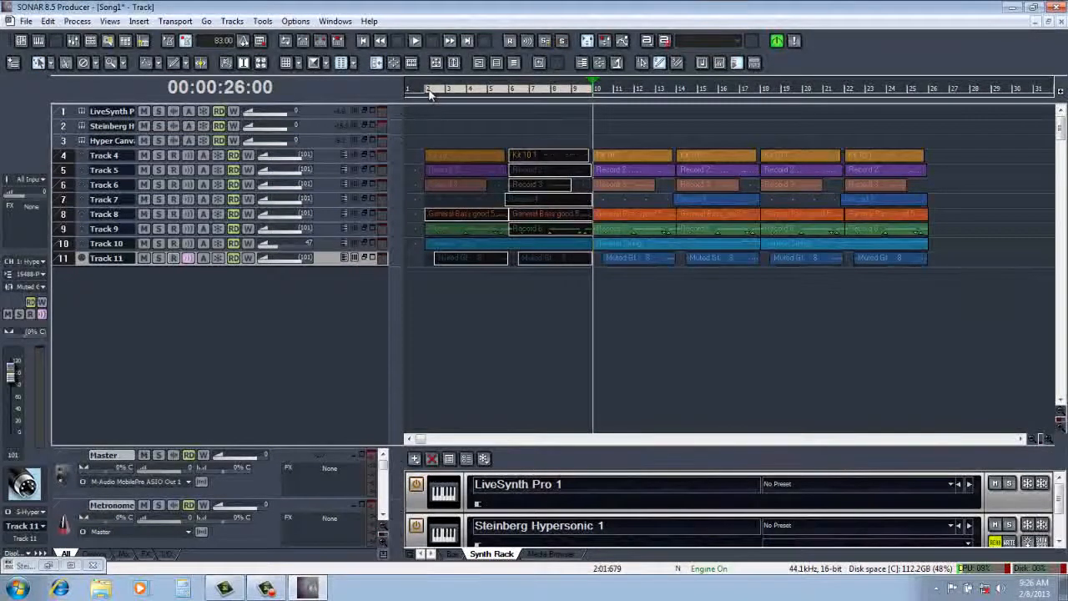
Step: Delete the Track 4 drum events from the start of measure 2 to about the middle of measure 5
left_click(429, 90)
left_click_drag(430, 93, 499, 96)
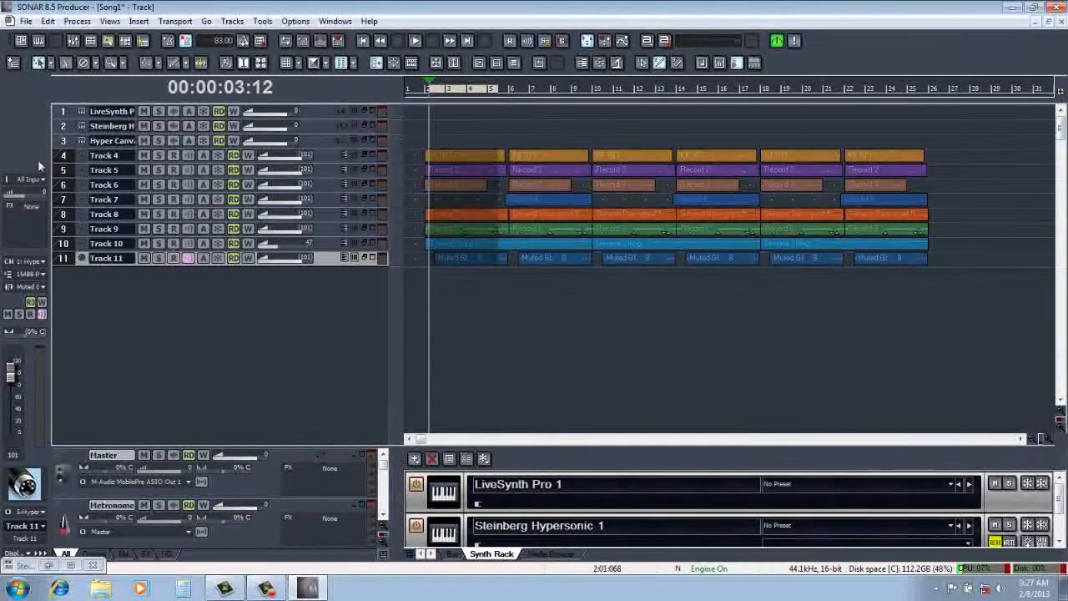
left_click(61, 162)
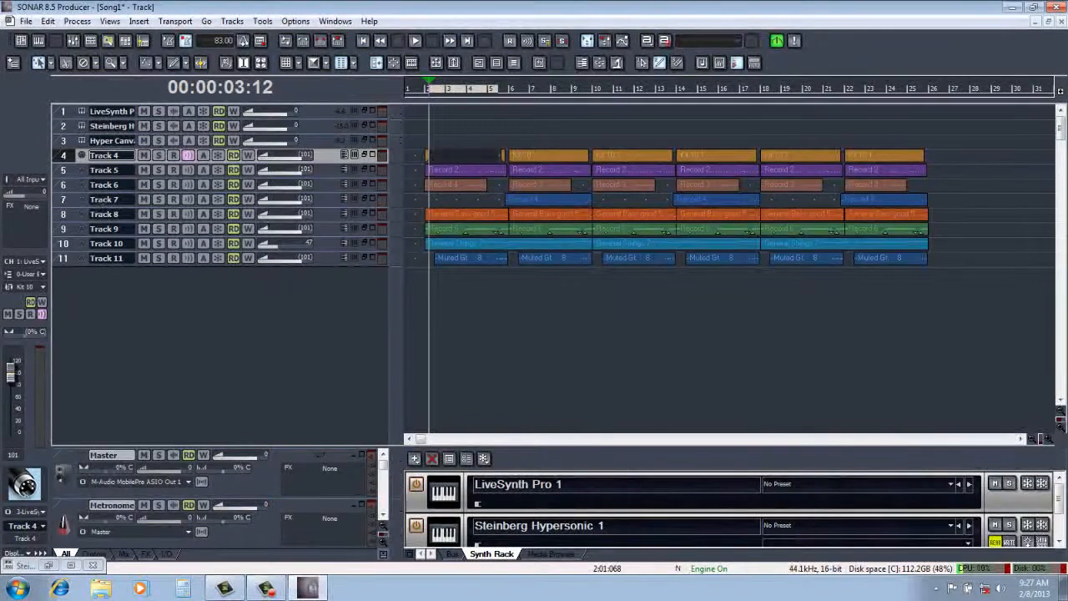
Step: Delete the strings clip at measures 10 to 17 on Track 10 and trim the start of Track 11's measure 10 clip to about measure 12
left_click(613, 244)
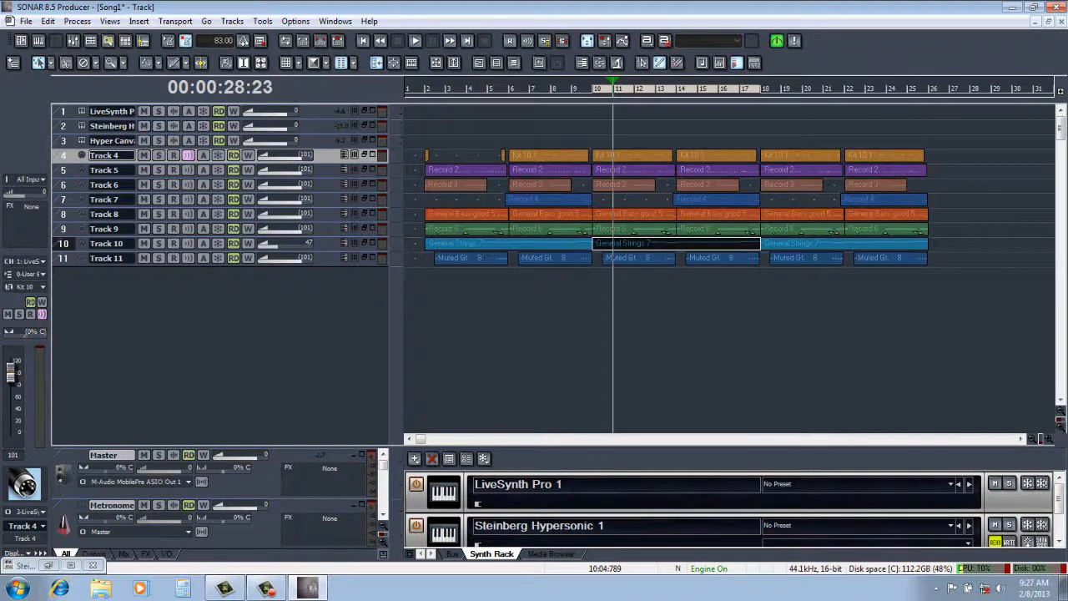
key("Delete")
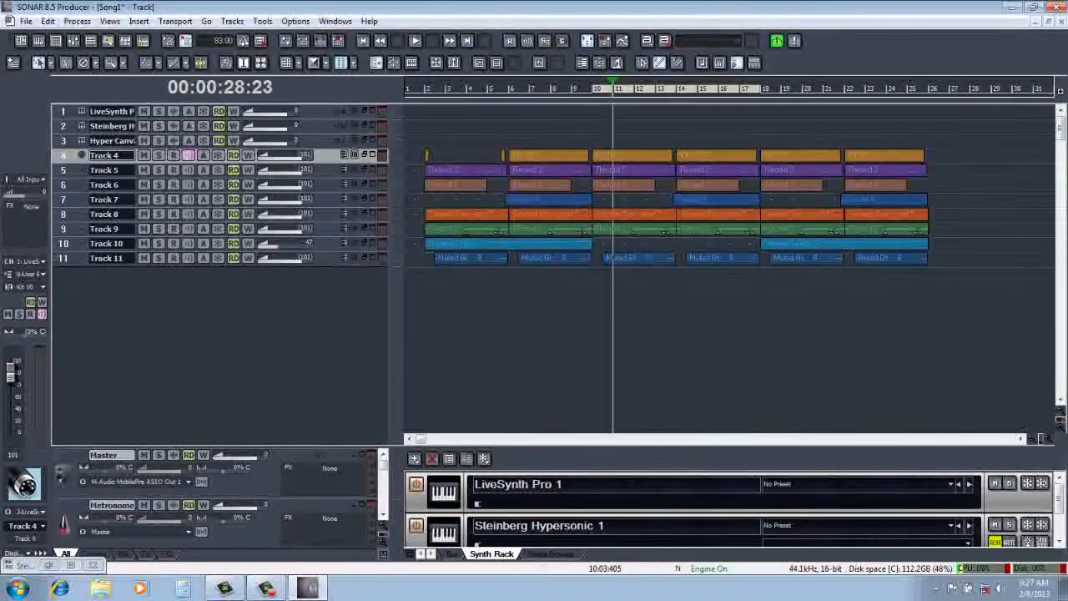
left_click_drag(606, 258, 640, 258)
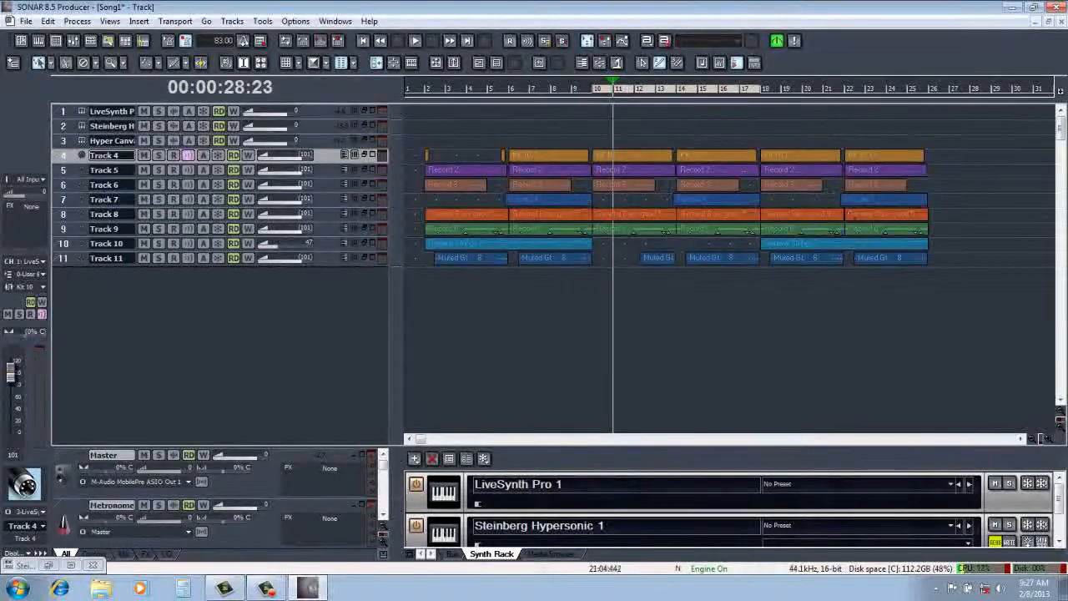
Step: Cut a short gap in the Track 4 and Track 5 clips just after the start of measure 10
left_click(597, 94)
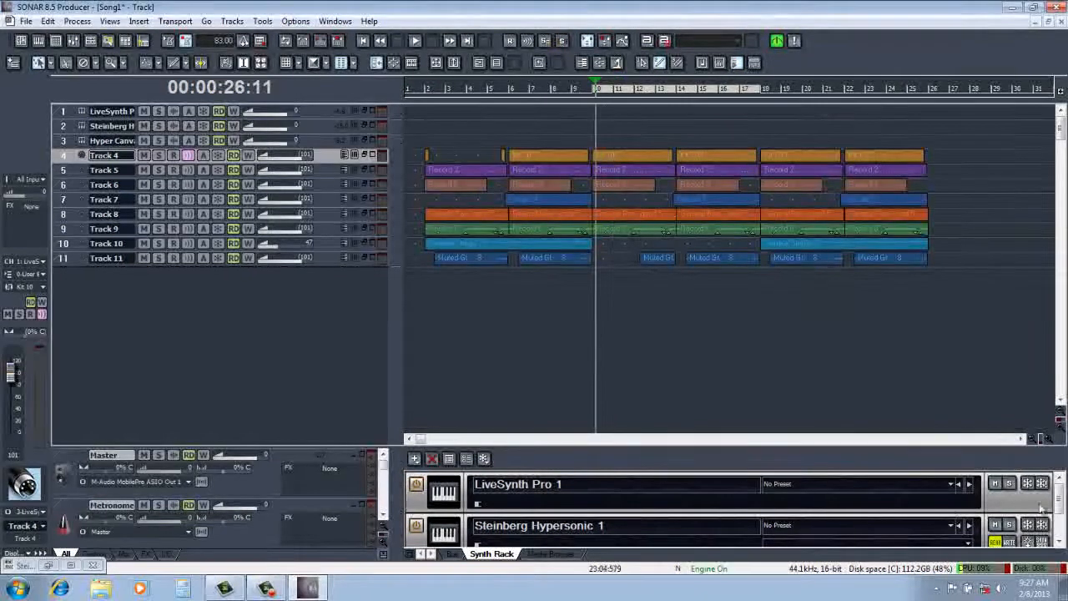
left_click(1043, 439)
left_click(1043, 439)
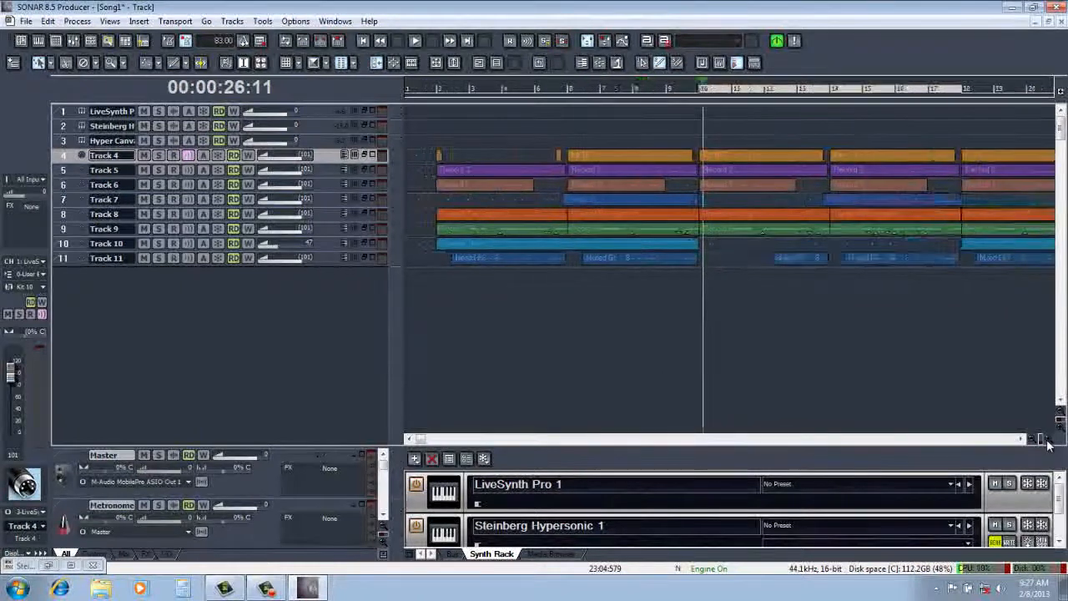
left_click(1043, 439)
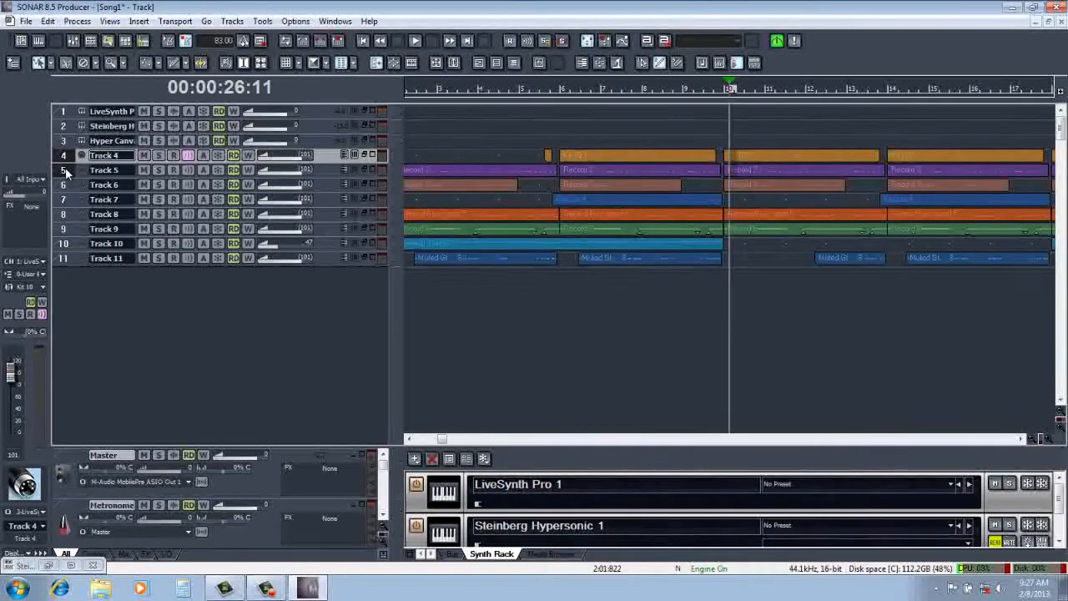
left_click(63, 213)
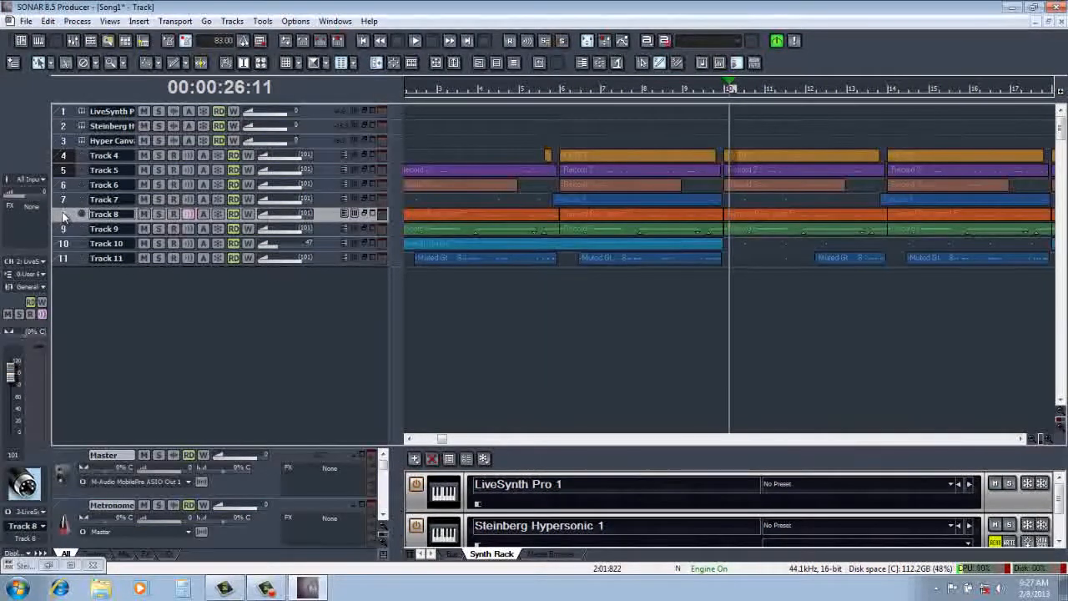
Step: Play from about the middle of measure 9 into the gap at measure 10 and stop playback
left_click(706, 90)
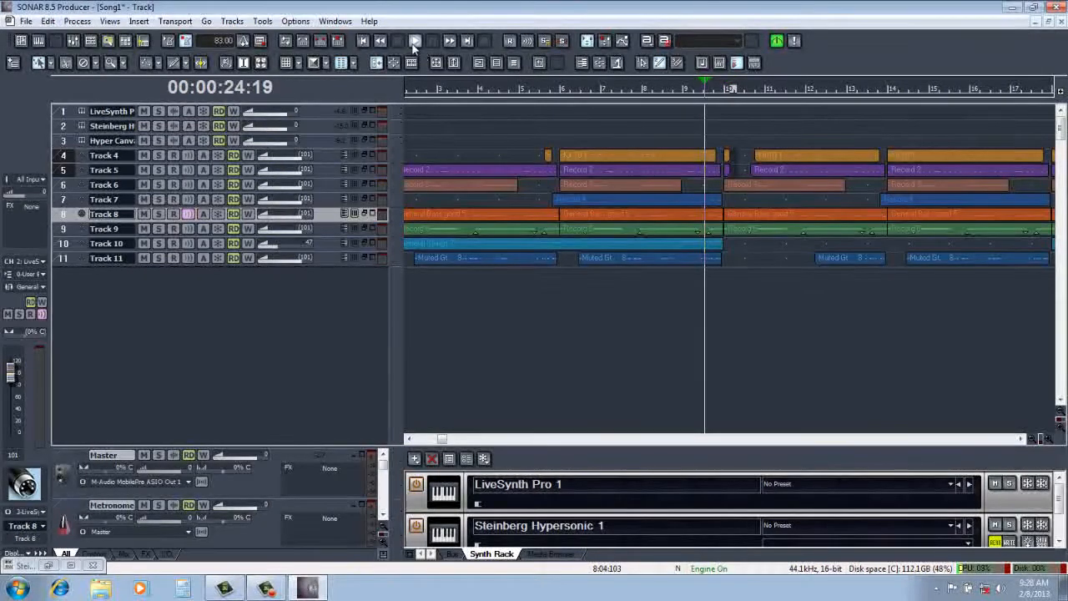
left_click(414, 41)
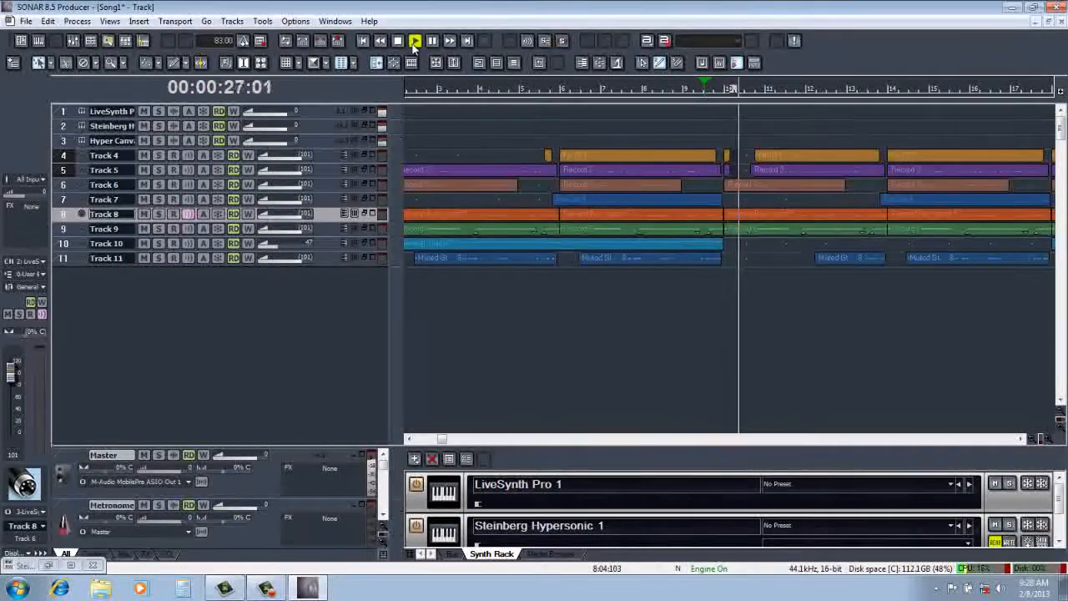
left_click(398, 42)
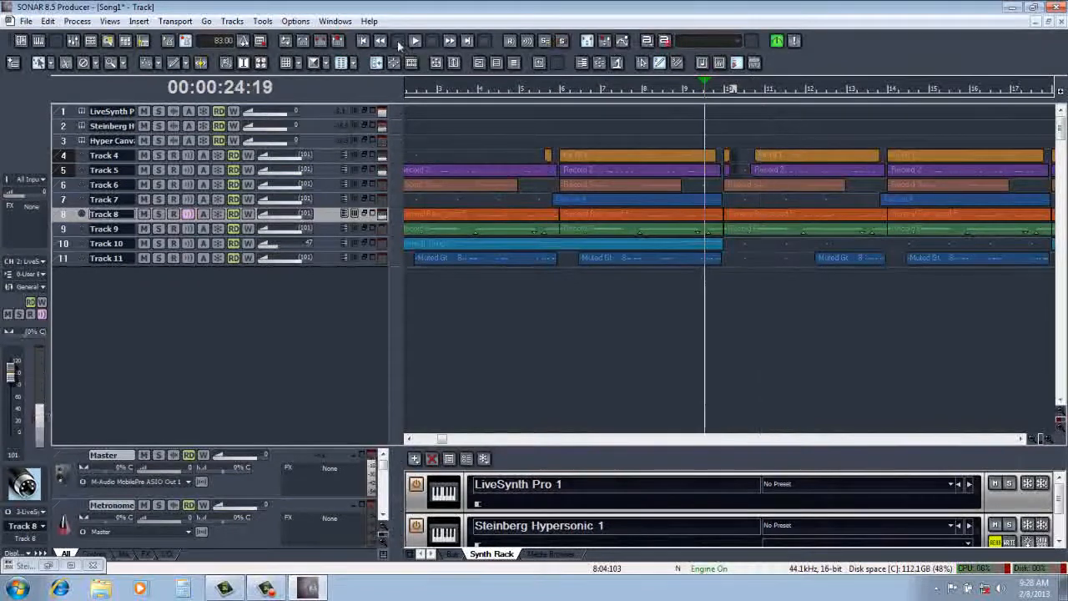
Step: Set the playback position just before measure 2 and save the project
left_click(1037, 441)
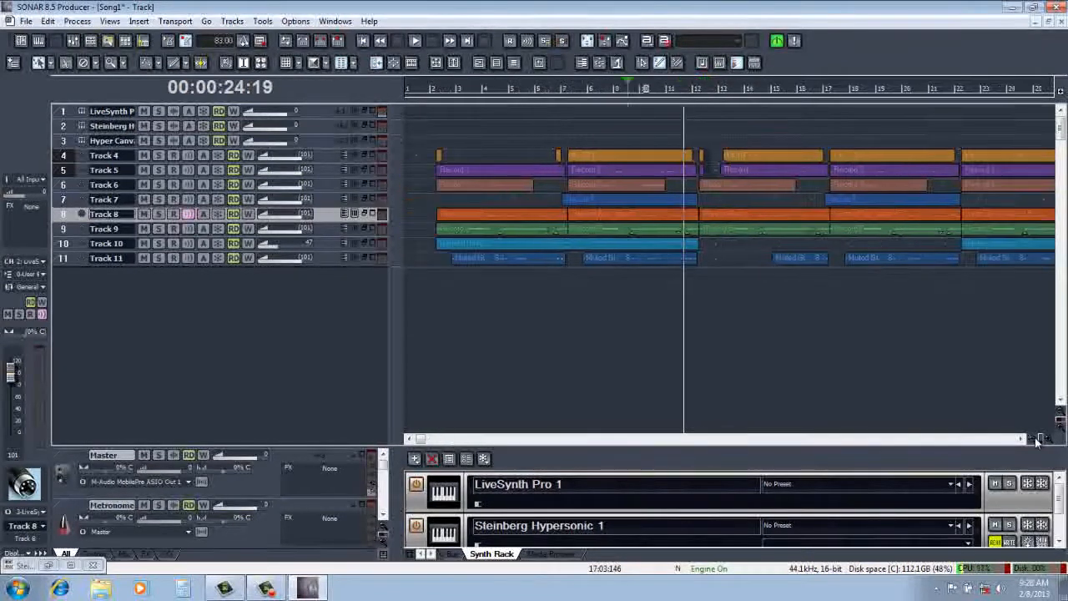
left_click(1037, 441)
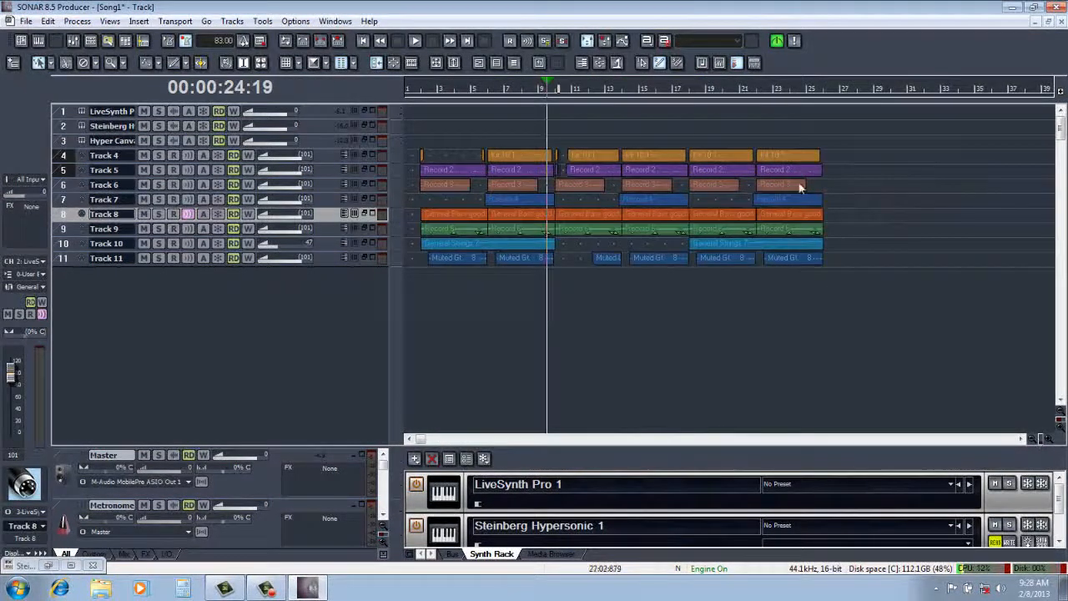
left_click(414, 93)
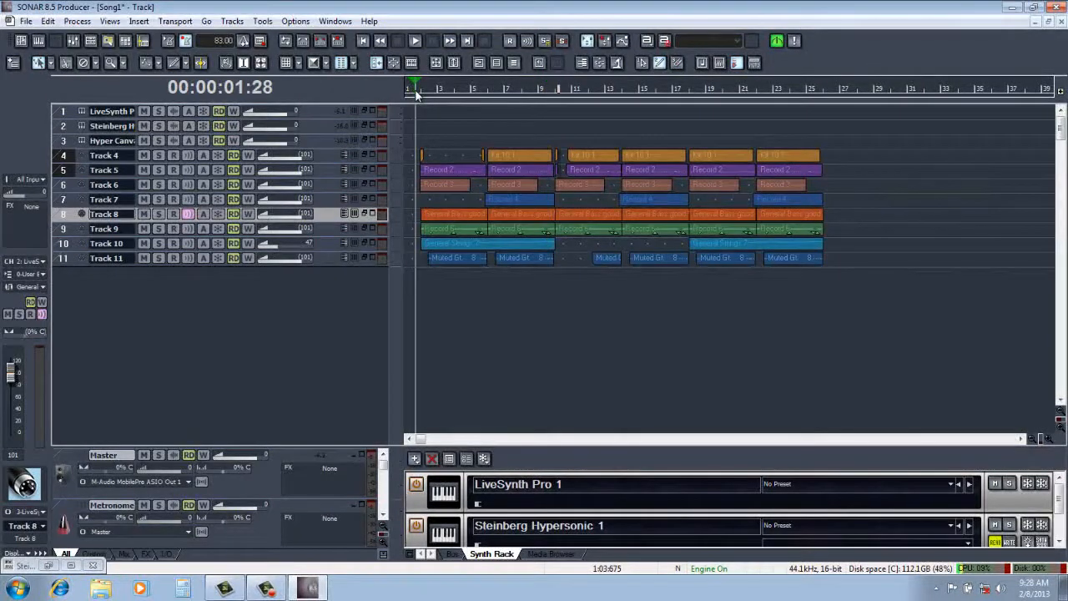
left_click(25, 21)
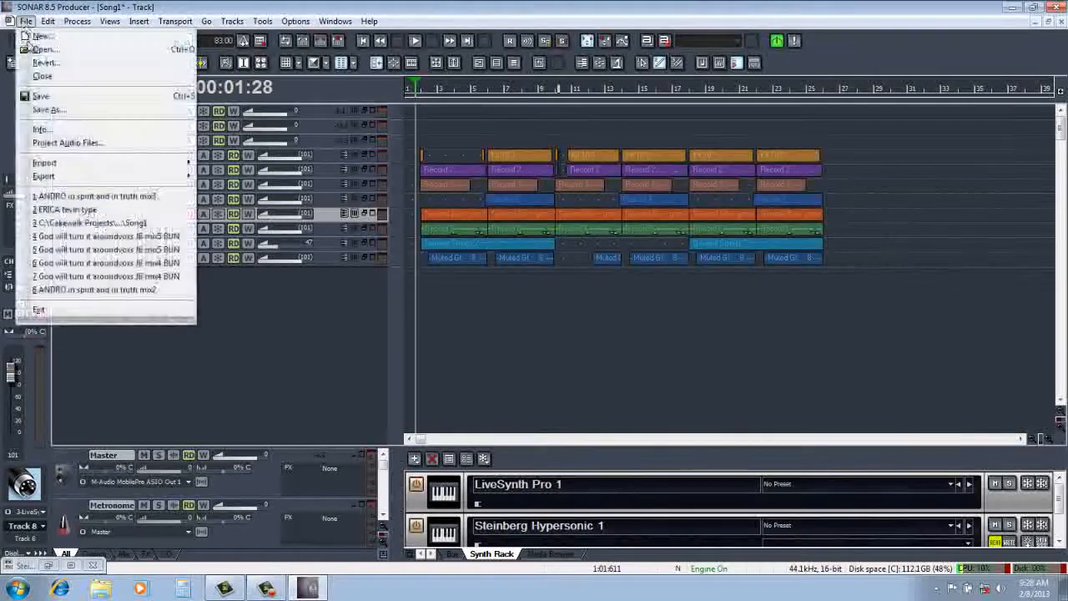
left_click(44, 95)
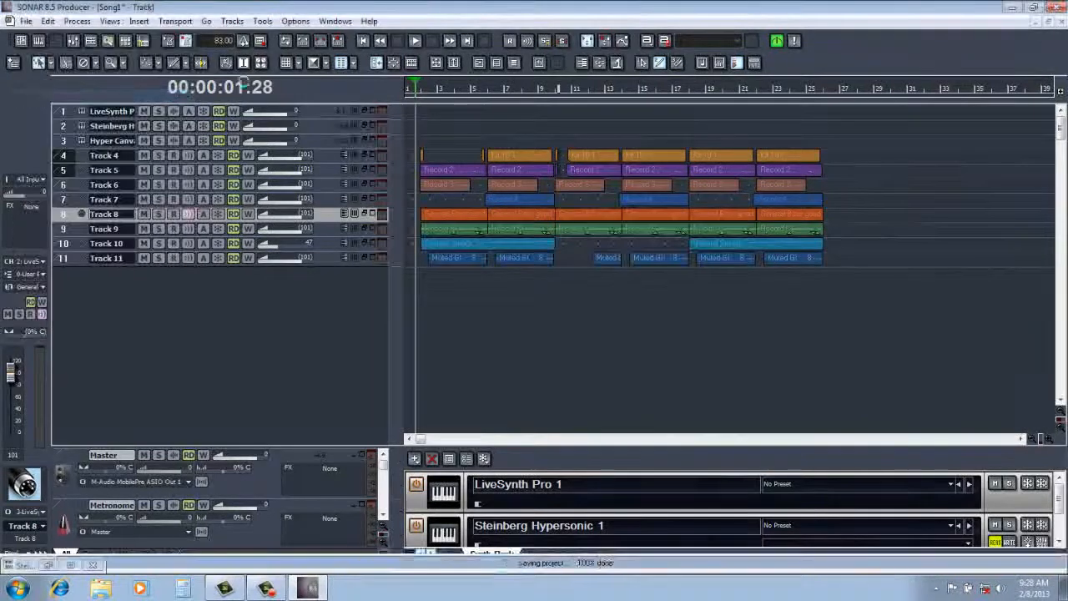
Step: Play the edited arrangement to about measure 20, stop playback, and save the project again
left_click(415, 41)
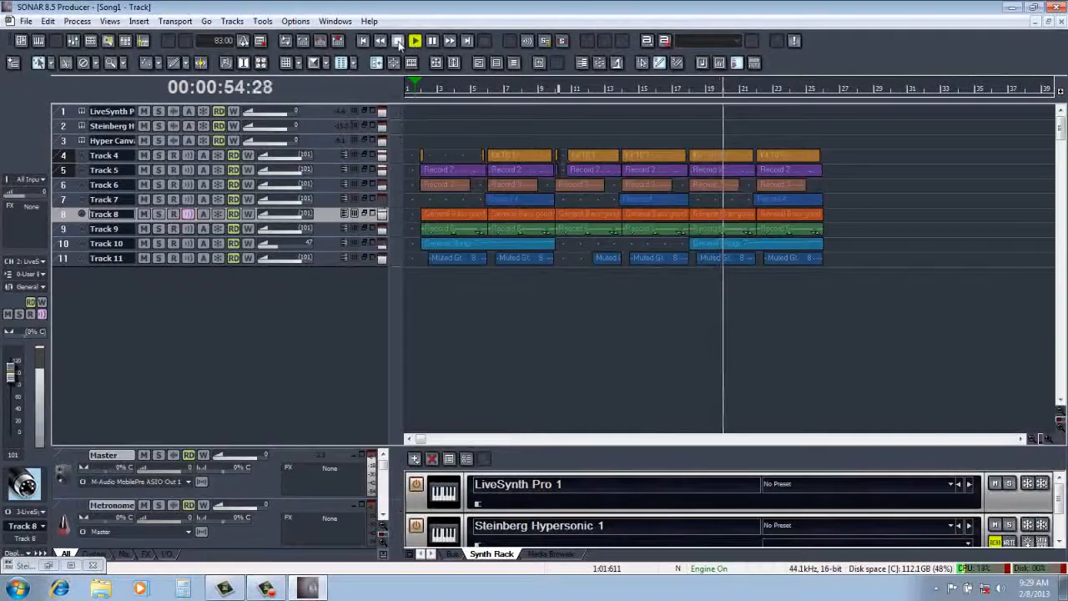
left_click(399, 41)
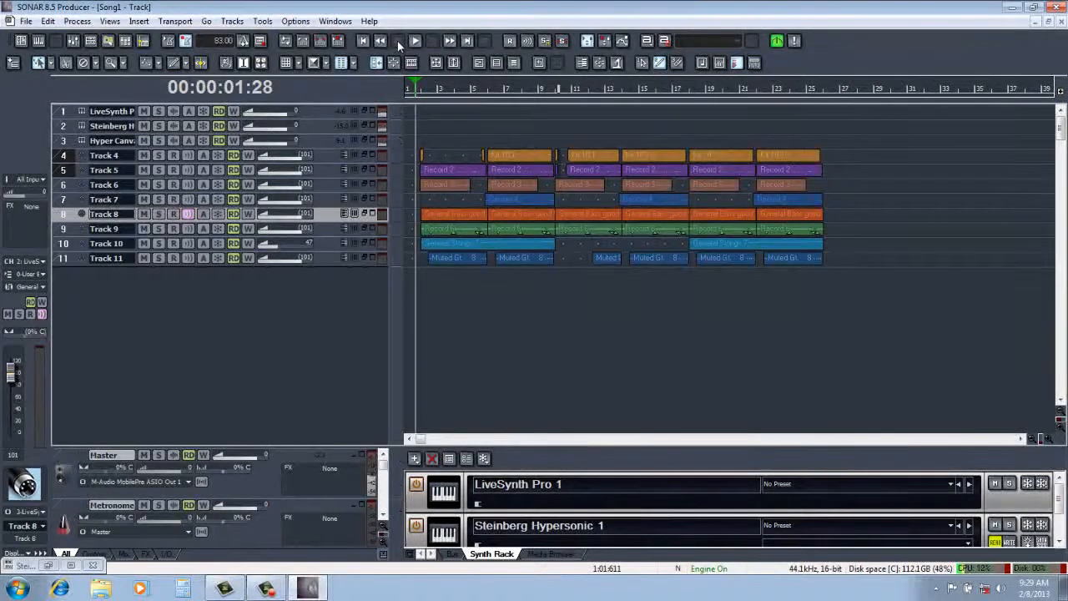
left_click(28, 21)
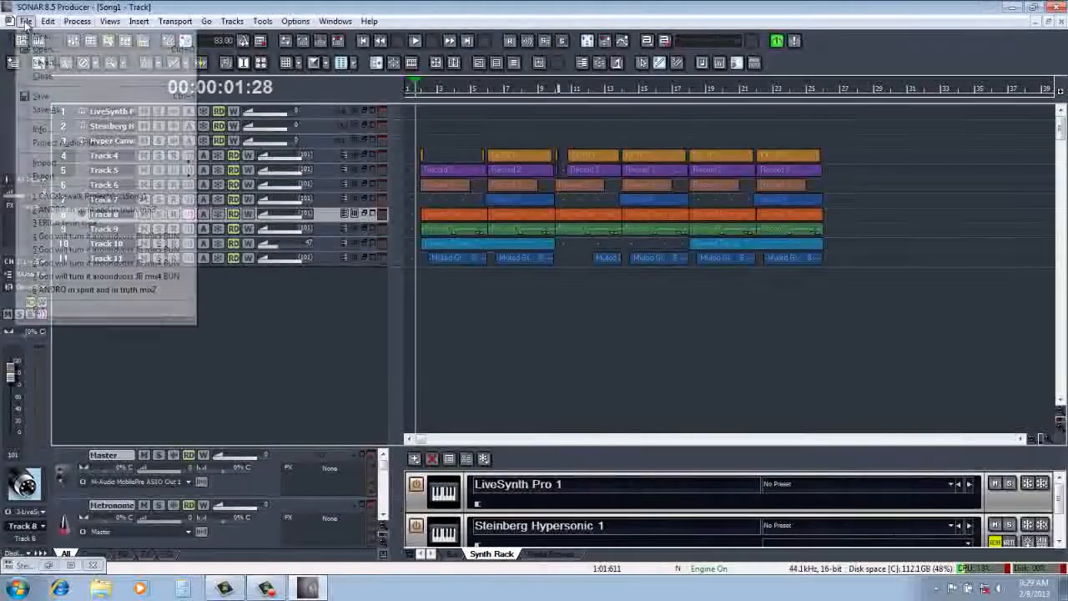
left_click(34, 91)
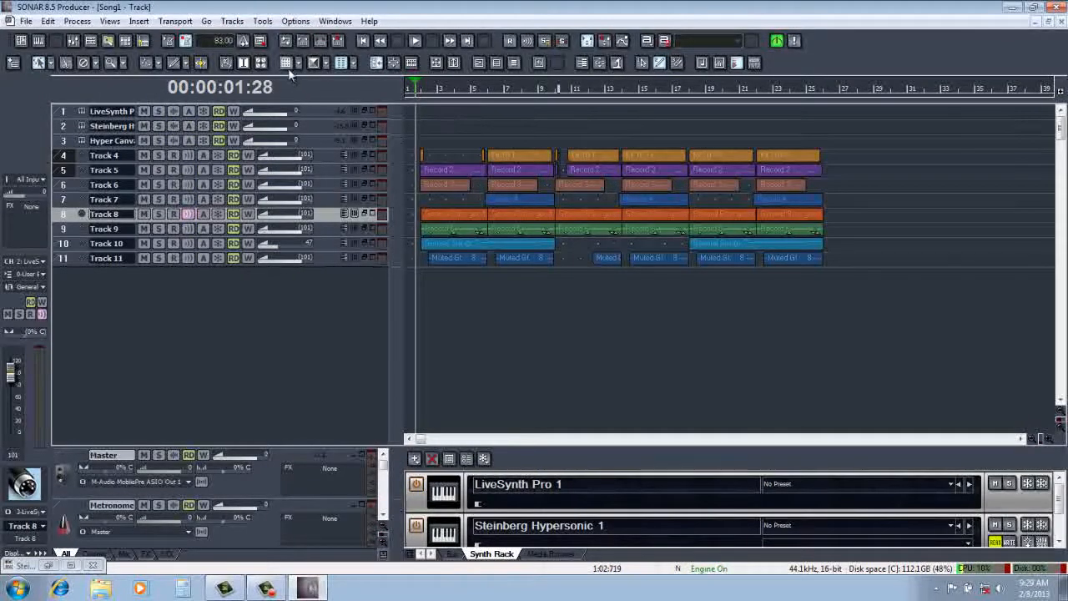
Step: Select measures 10 through 25 on Tracks 4 to 11 and copy their events
left_click(557, 94)
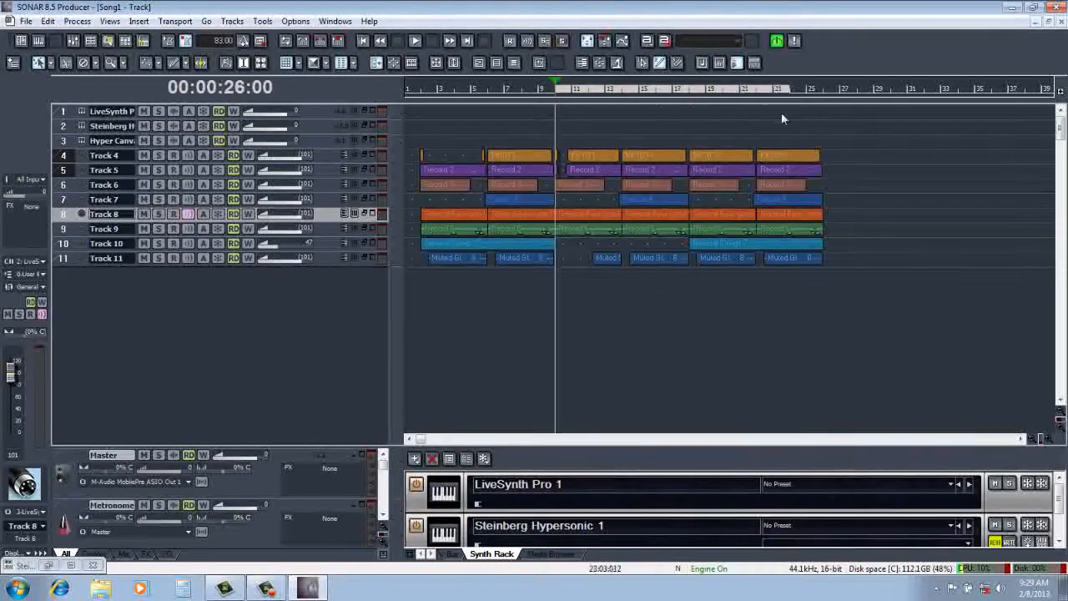
left_click_drag(782, 113, 821, 114)
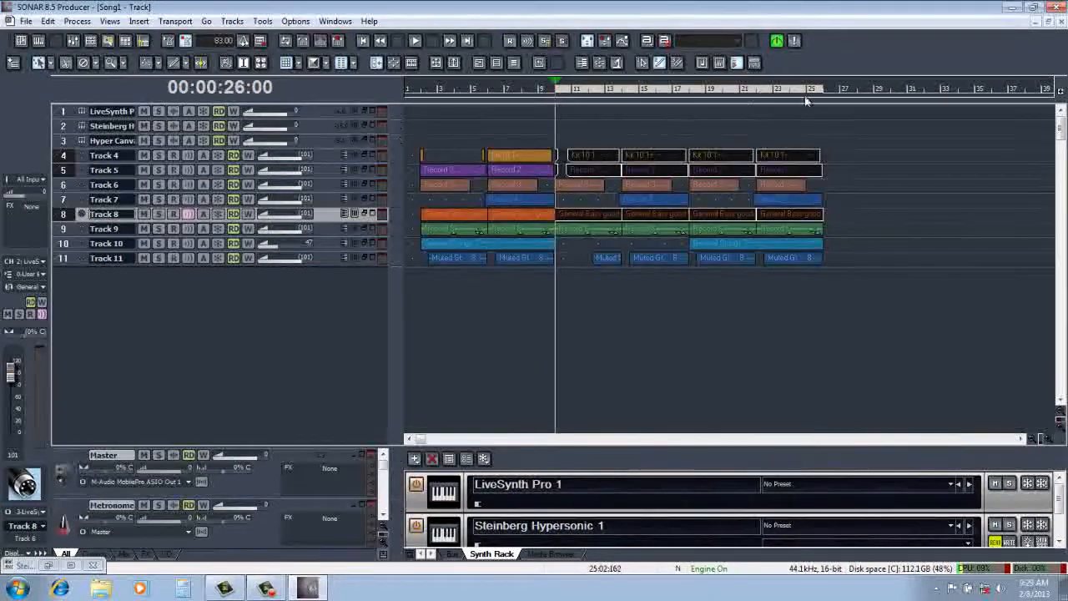
left_click_drag(62, 157, 66, 260)
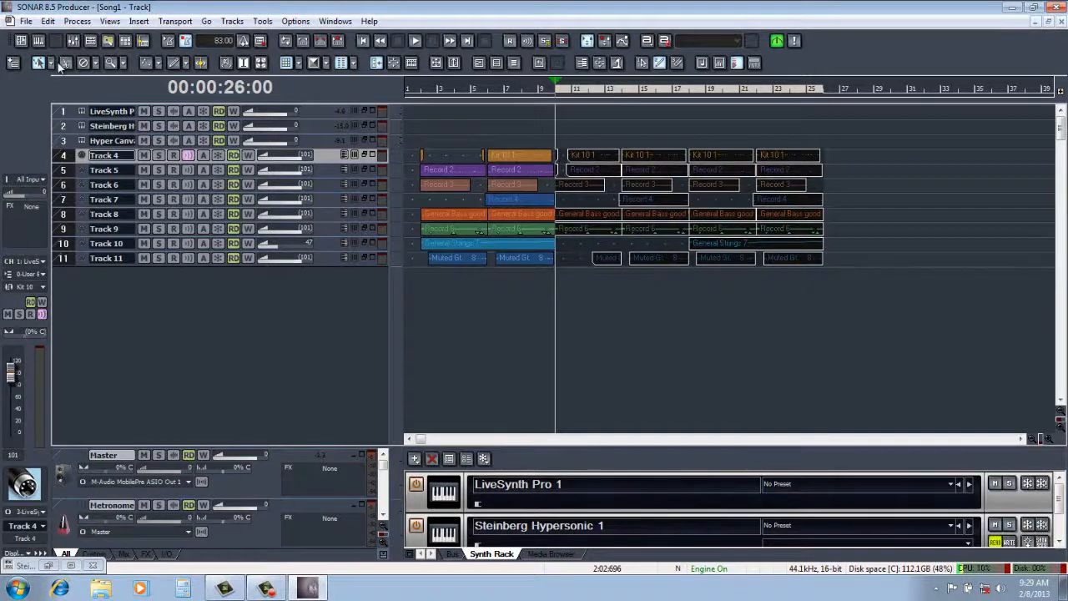
left_click(47, 22)
left_click(76, 112)
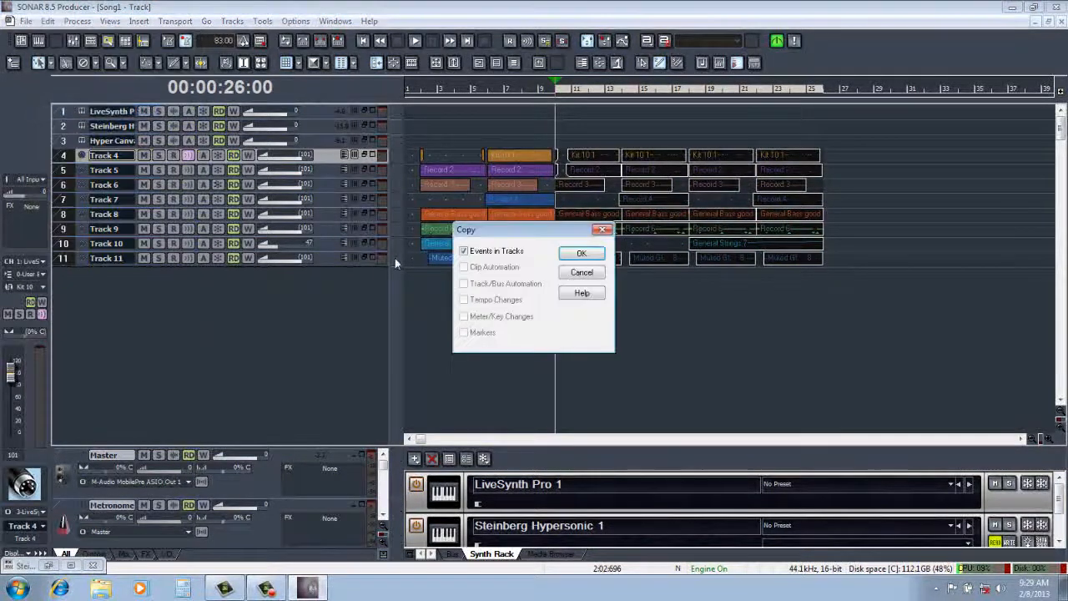
left_click(578, 255)
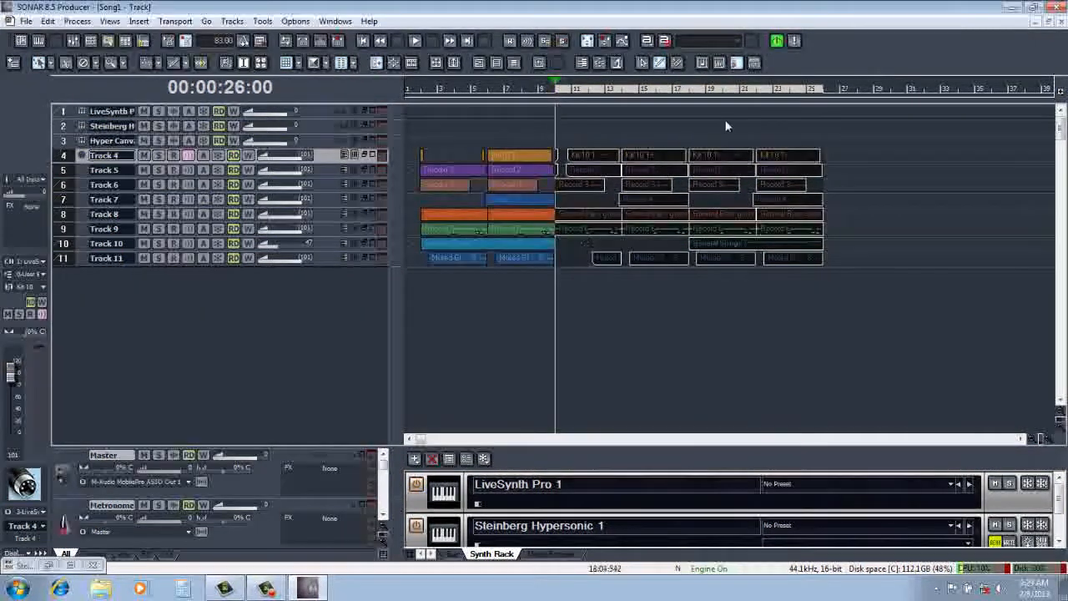
Step: Paste the copied section at 26:01:000 with 2 repetitions, starting on Track 4
left_click(824, 98)
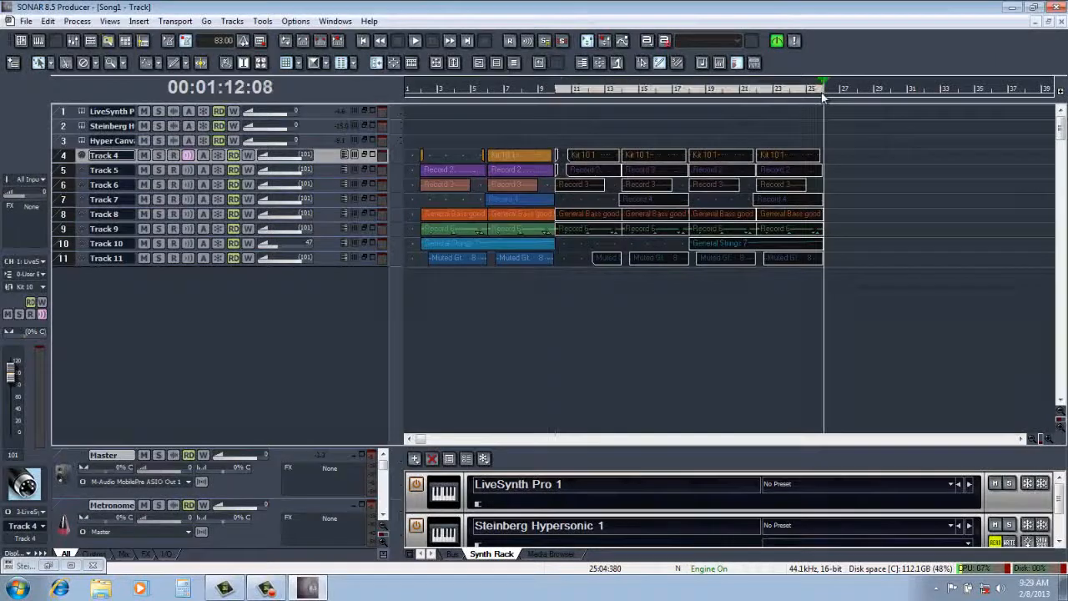
left_click(48, 21)
left_click(69, 125)
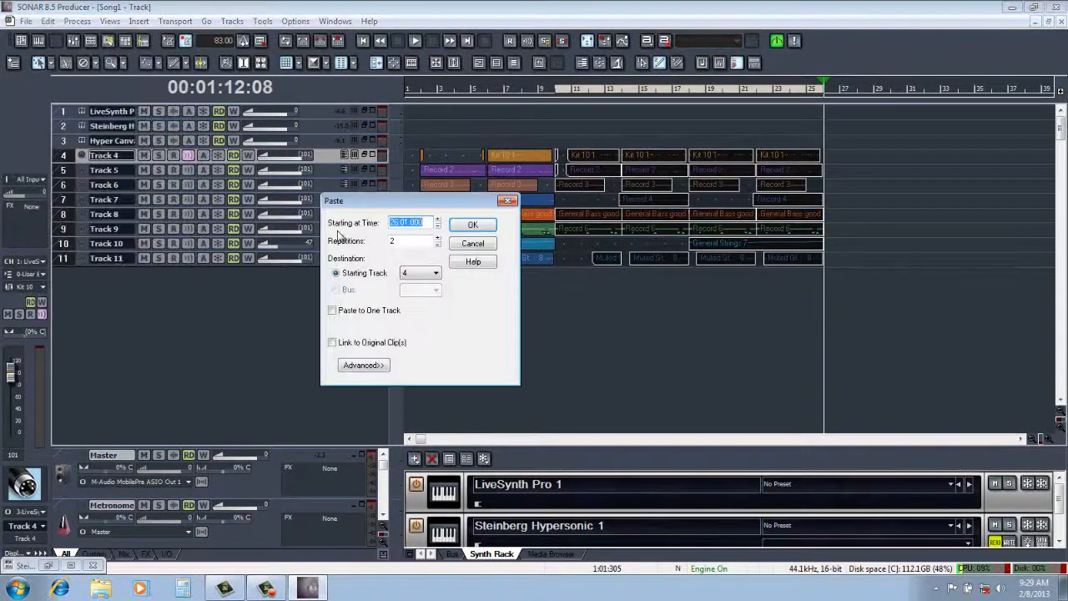
left_click(471, 226)
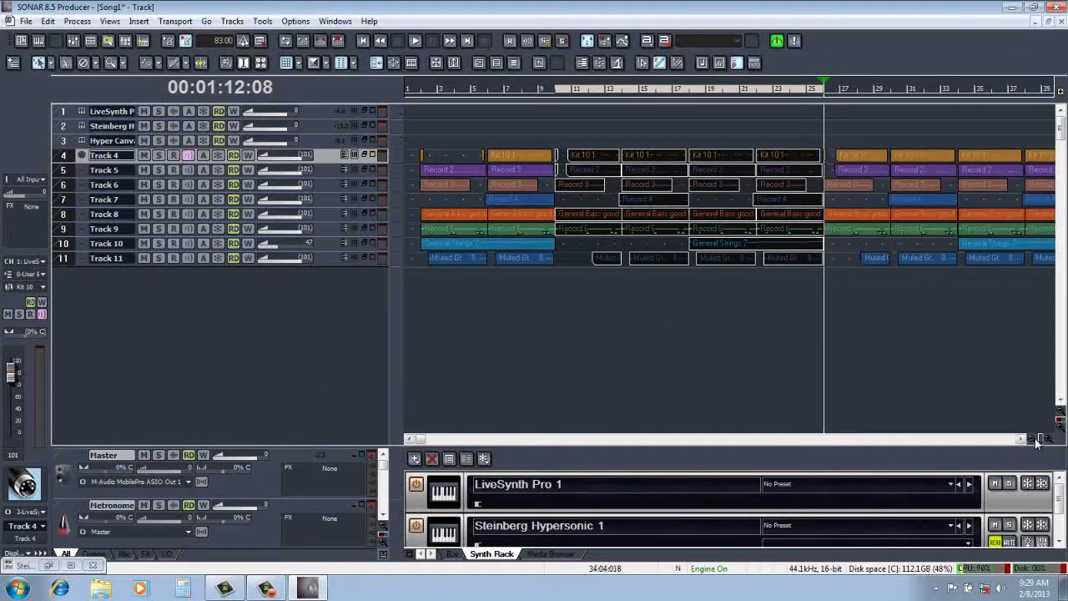
Step: Select measures 50 through 57 on Tracks 4 to 11 and copy their events
left_click(1034, 440)
left_click(1034, 440)
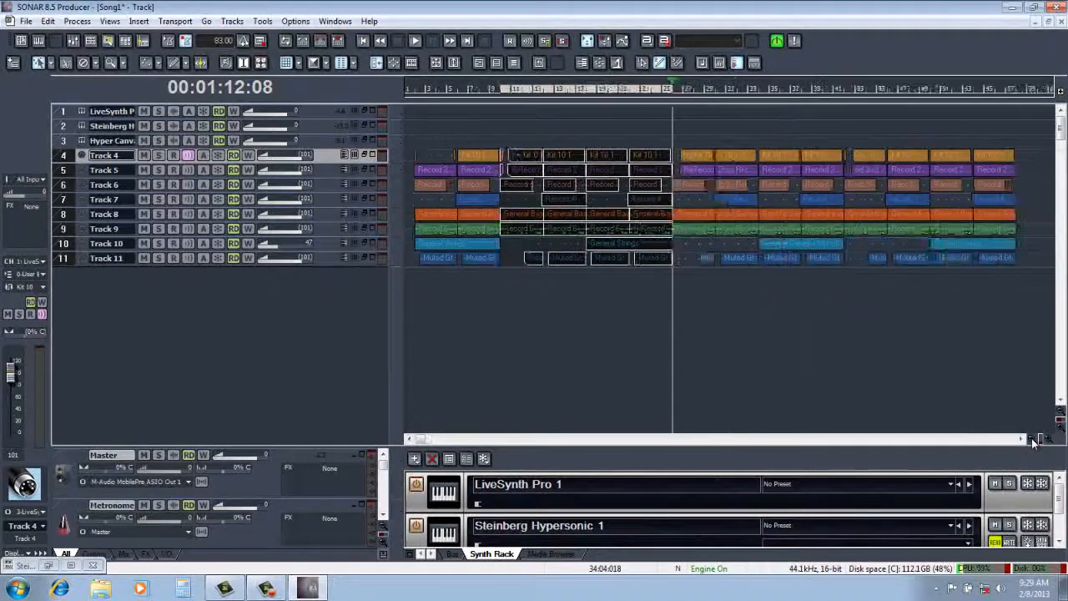
left_click(849, 381)
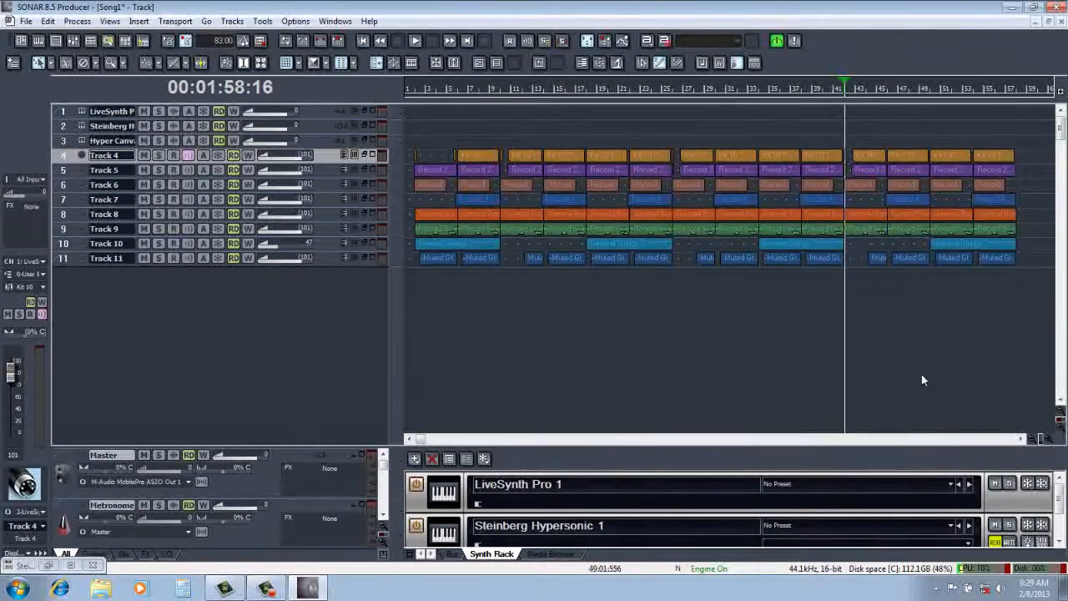
left_click(1034, 440)
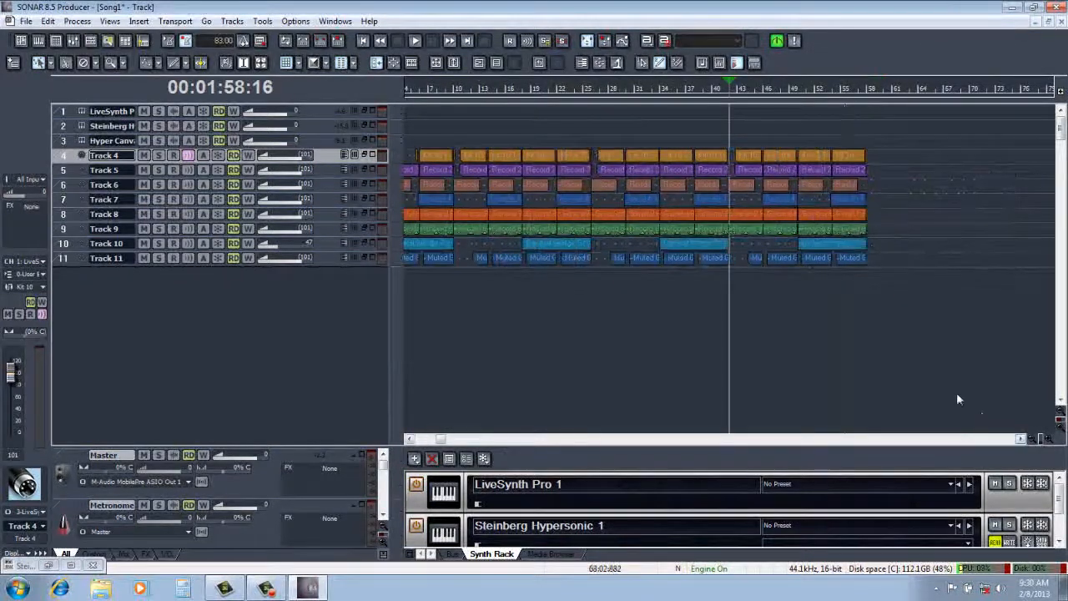
left_click(801, 95)
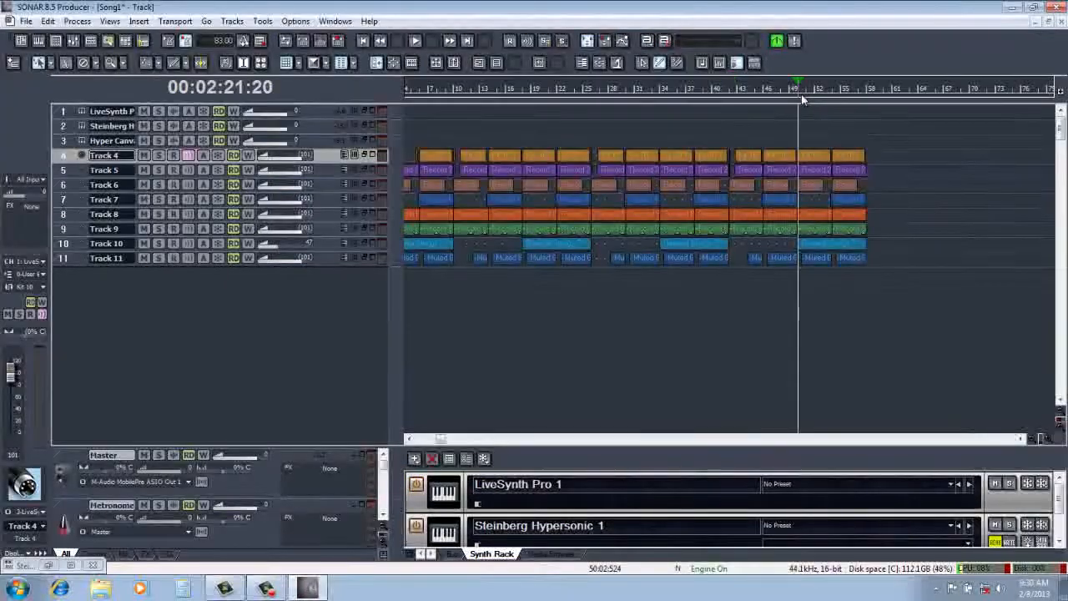
left_click_drag(807, 95, 864, 100)
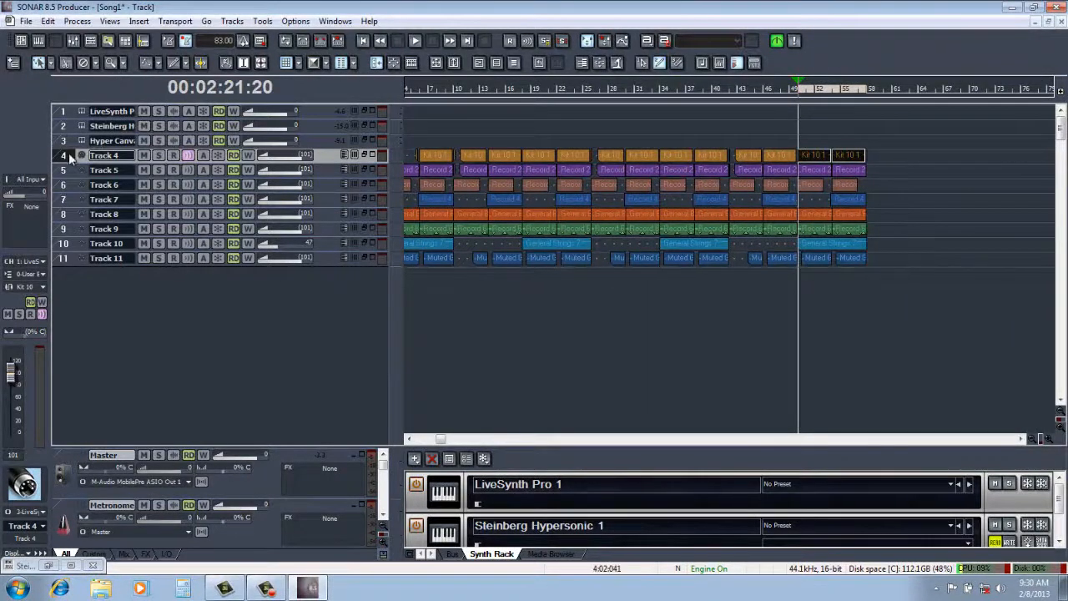
left_click_drag(68, 153, 71, 253)
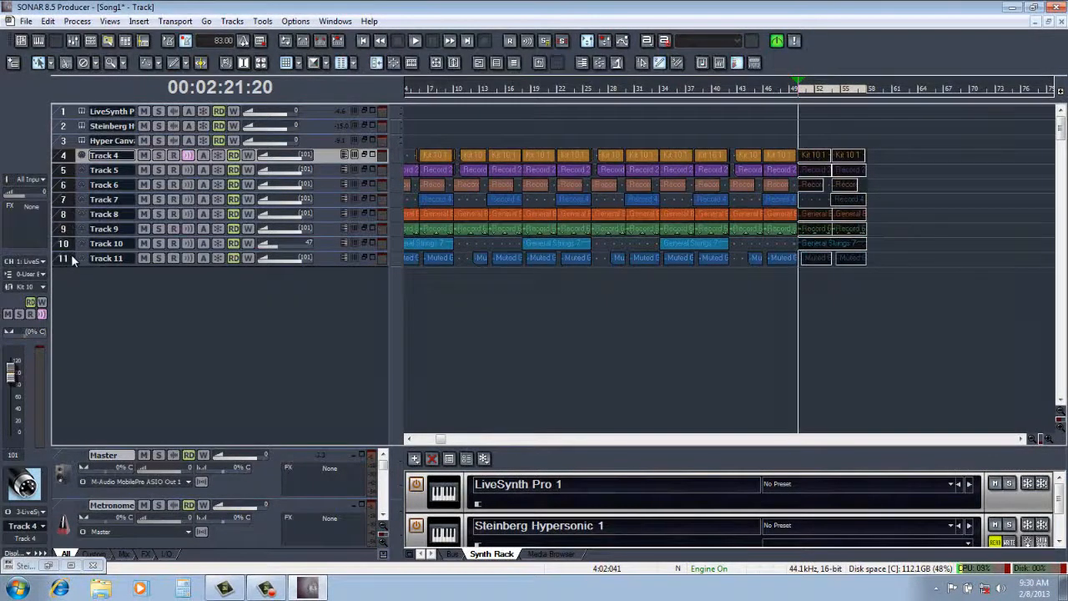
left_click(48, 22)
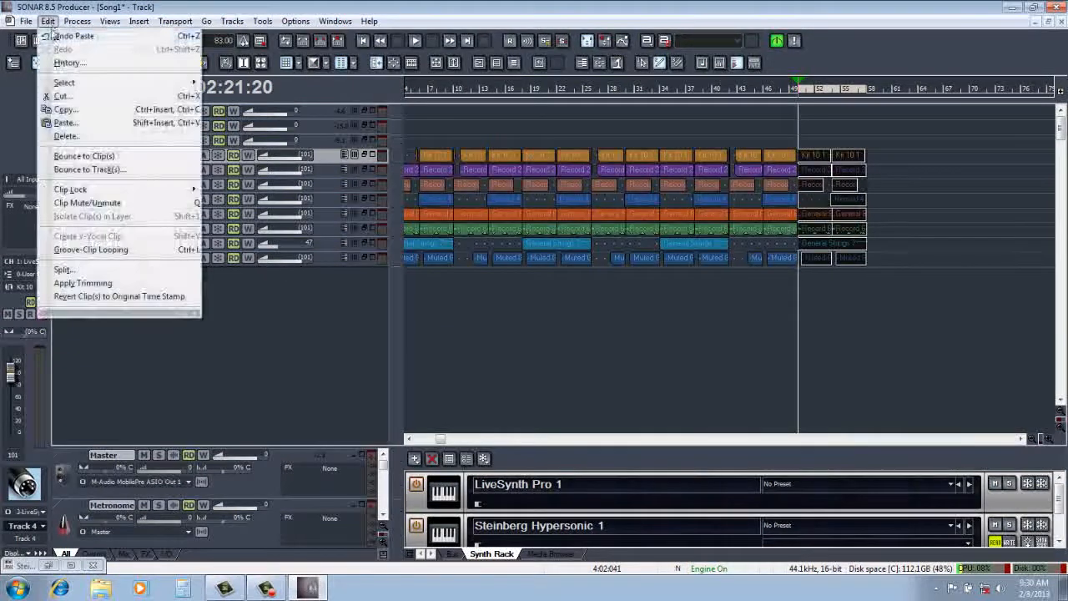
left_click(67, 86)
left_click(580, 254)
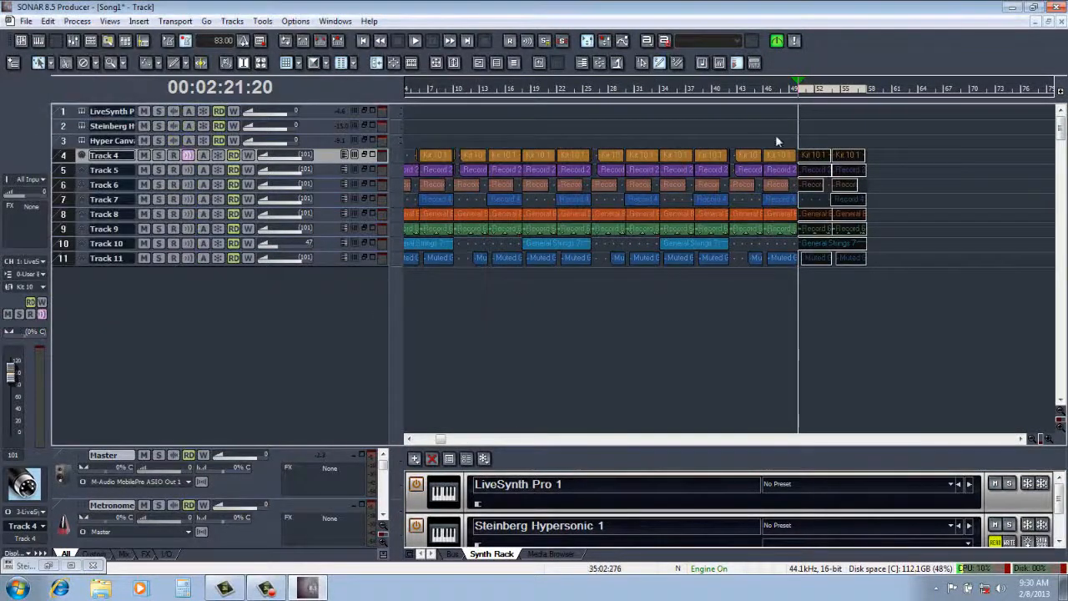
Step: Paste the copied eight-measure section at 58:01:000 with 4 repetitions, starting on Track 4
left_click(867, 94)
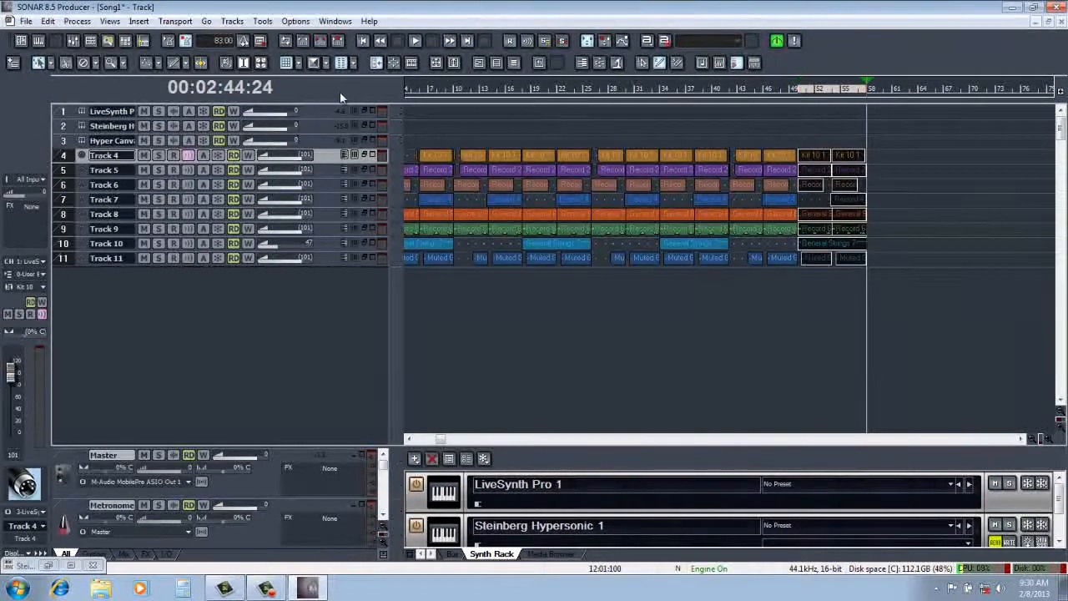
left_click(49, 22)
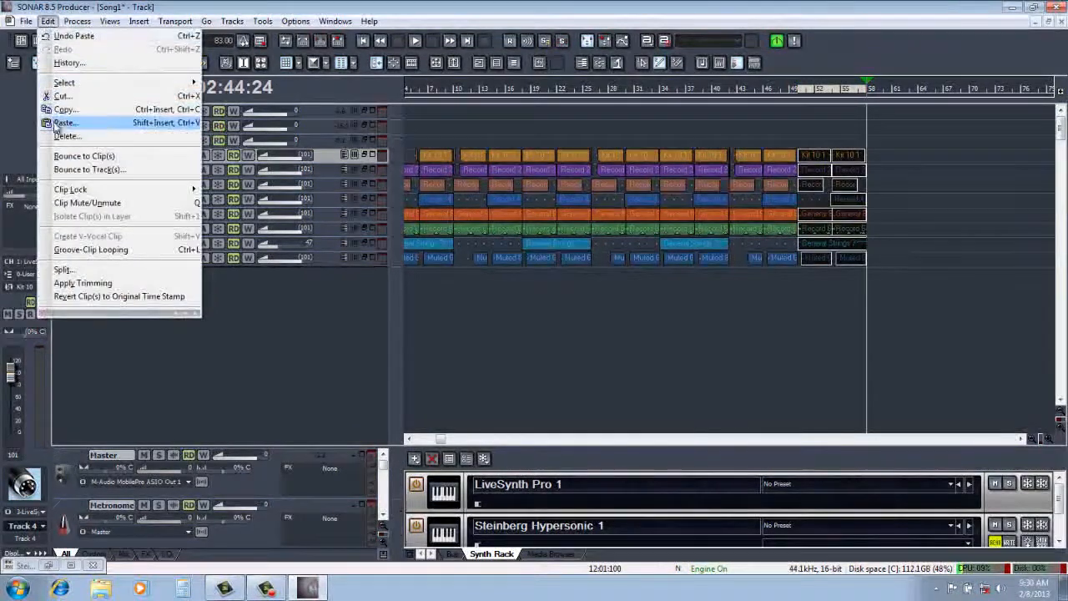
left_click(58, 124)
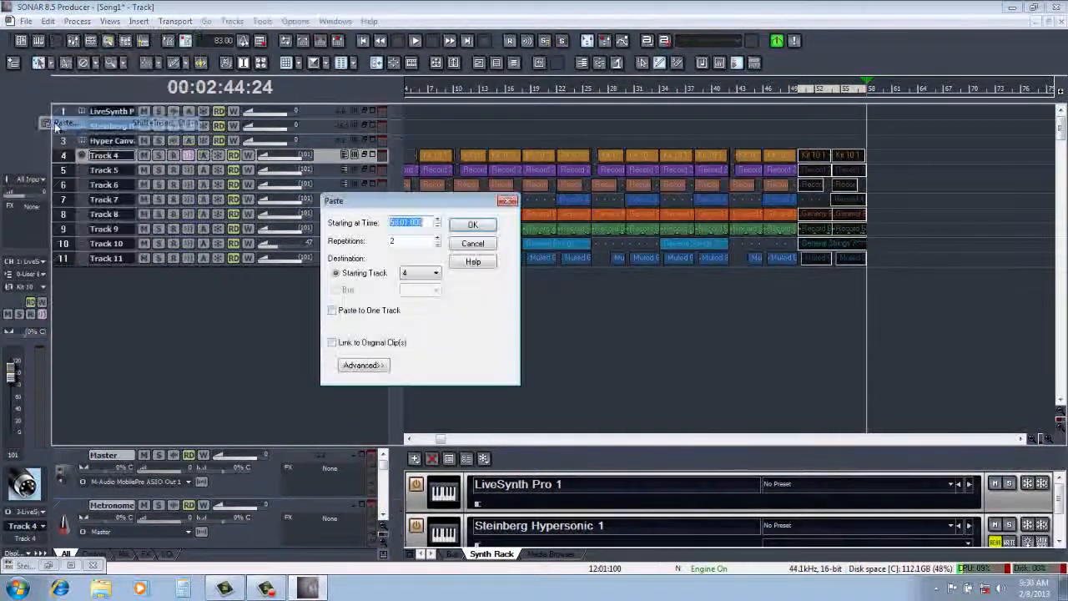
left_click(438, 239)
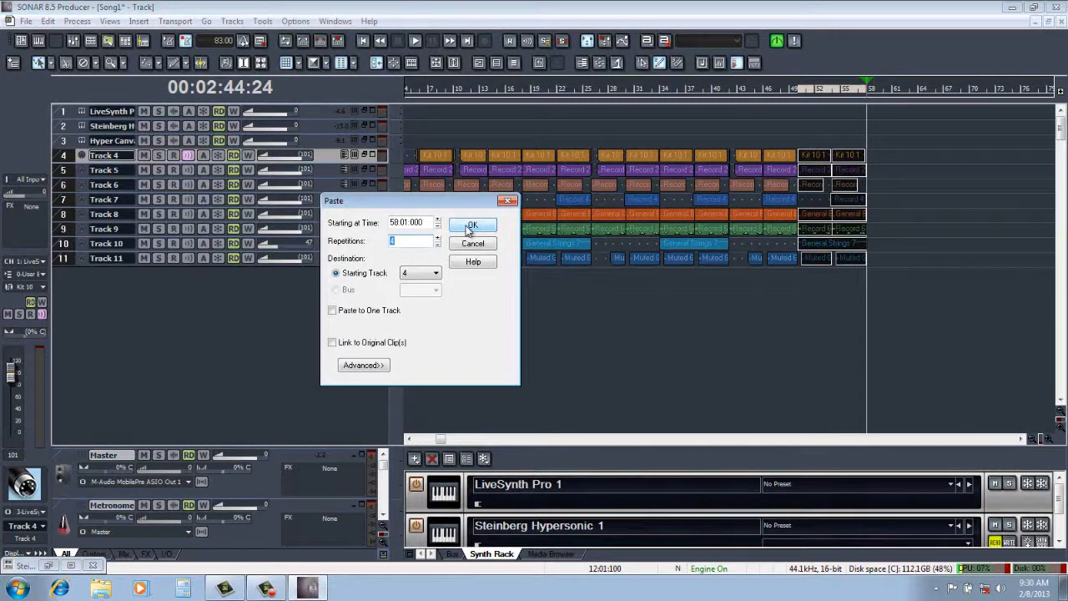
left_click(472, 226)
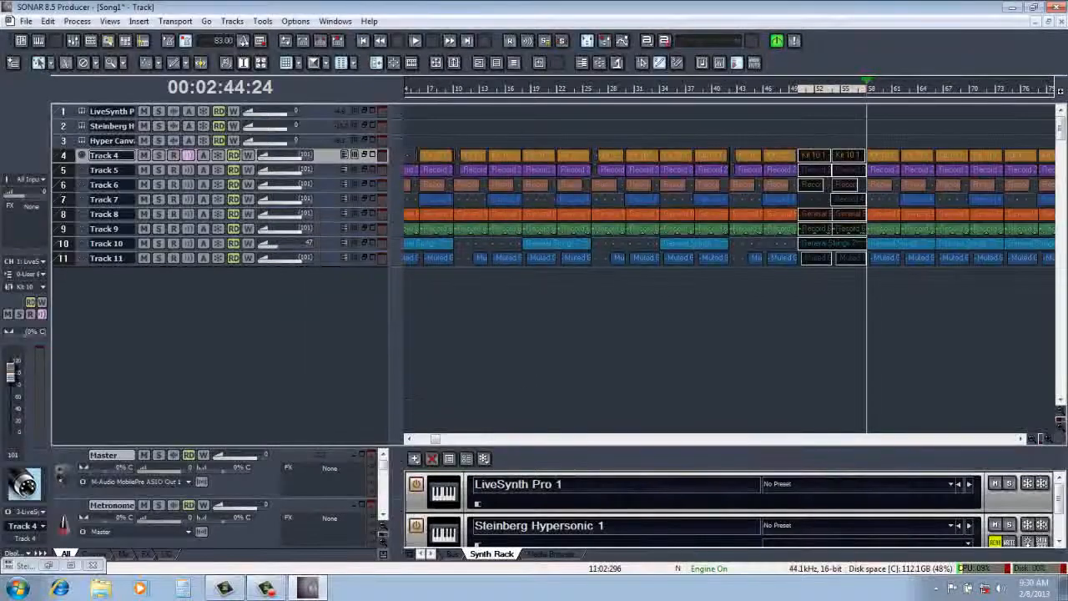
Step: Return the playback position to the start of the project and clear the selection on Tracks 4 to 11
left_click(1032, 440)
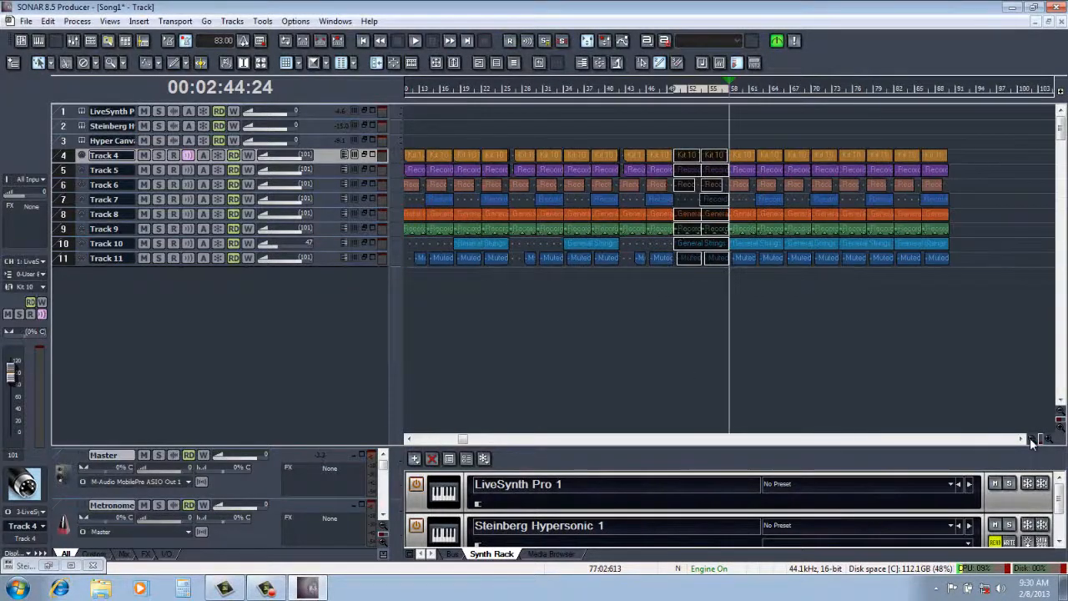
left_click(1032, 440)
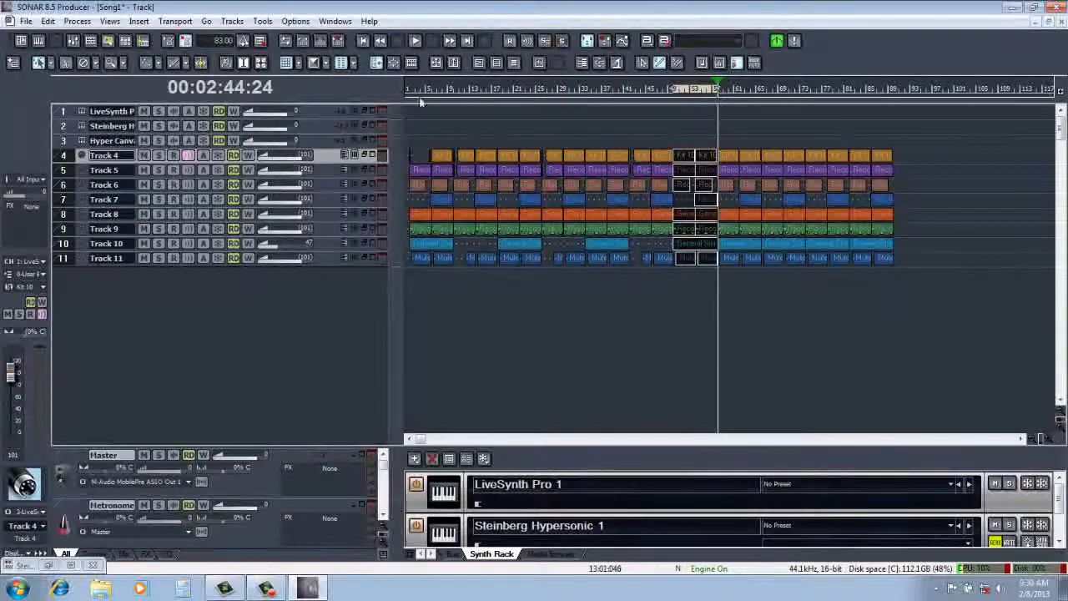
left_click(363, 41)
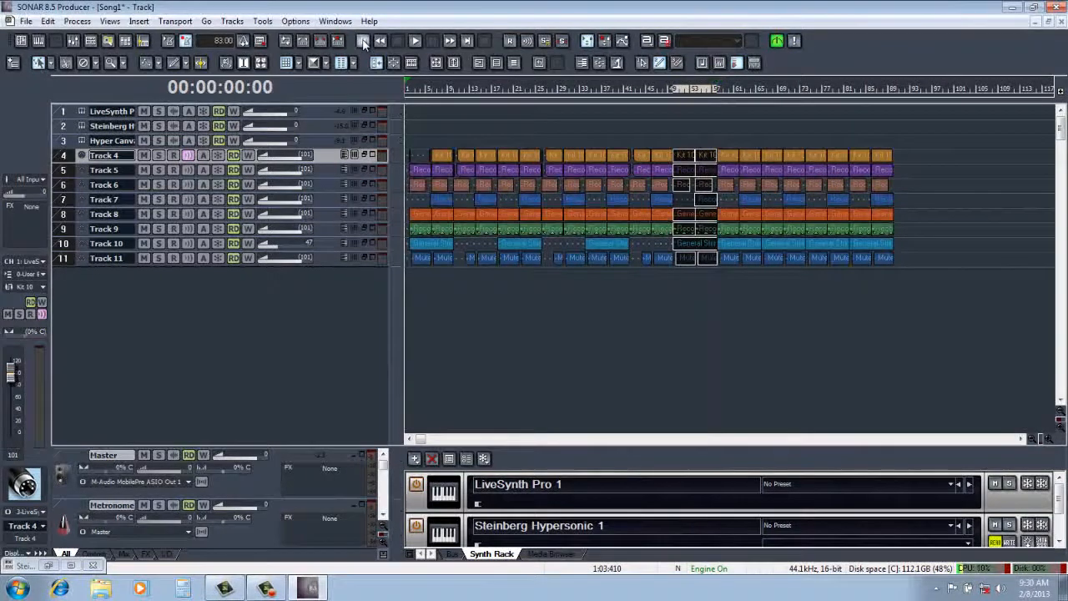
left_click(65, 162)
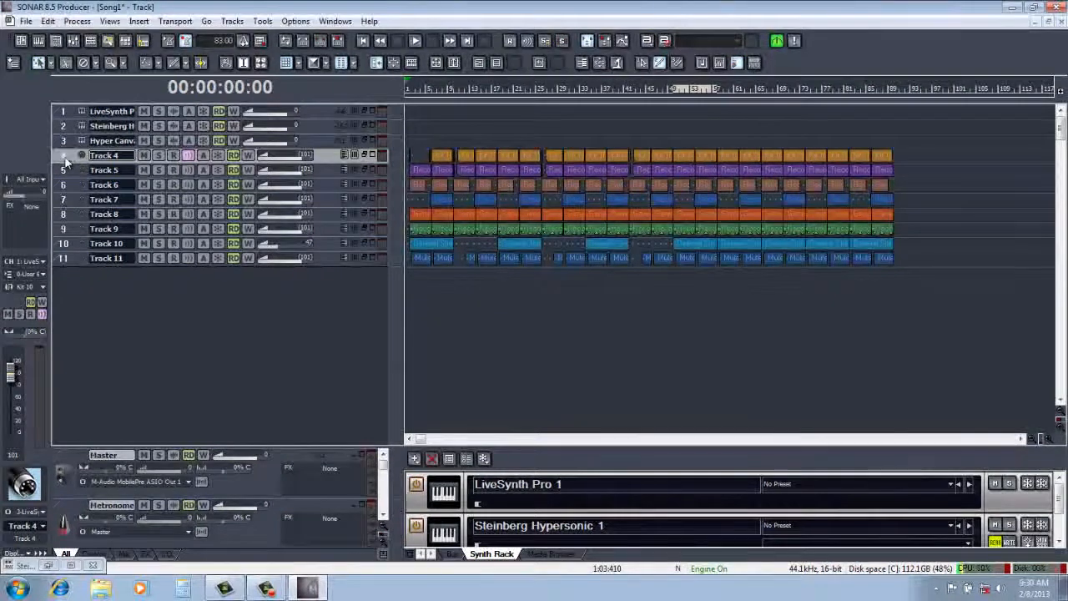